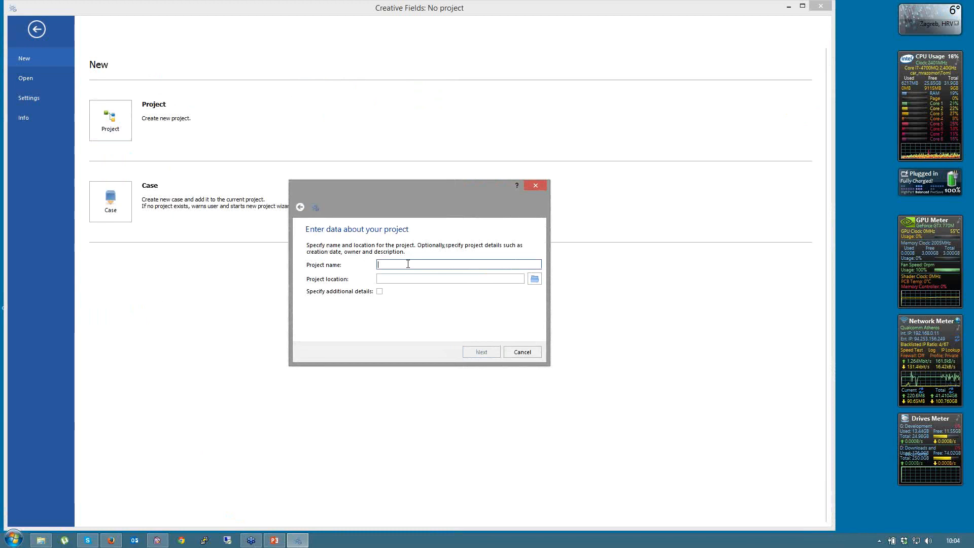
Create a new project named Project in the Webinar folder, accepting the use of the non-empty directory.
type("Project")
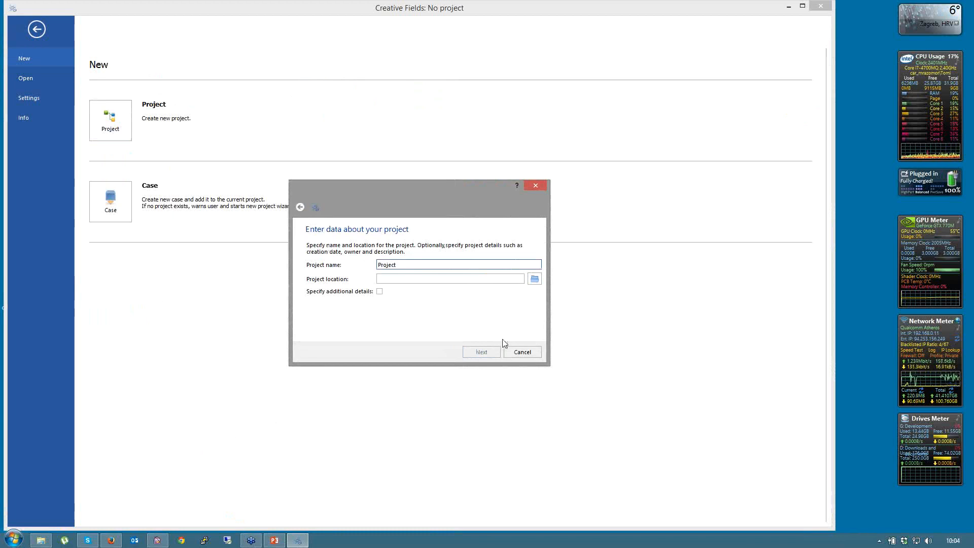
left_click(535, 280)
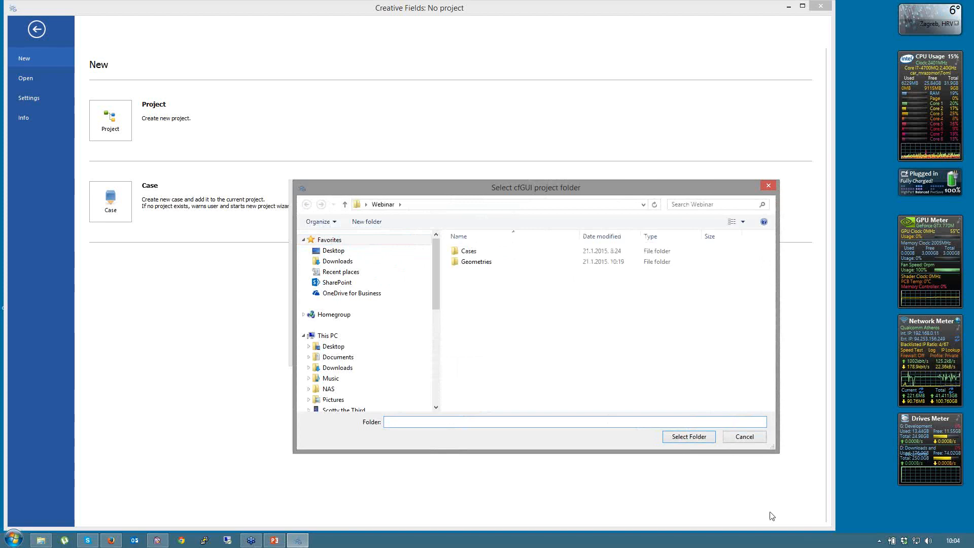
left_click(683, 439)
left_click(463, 276)
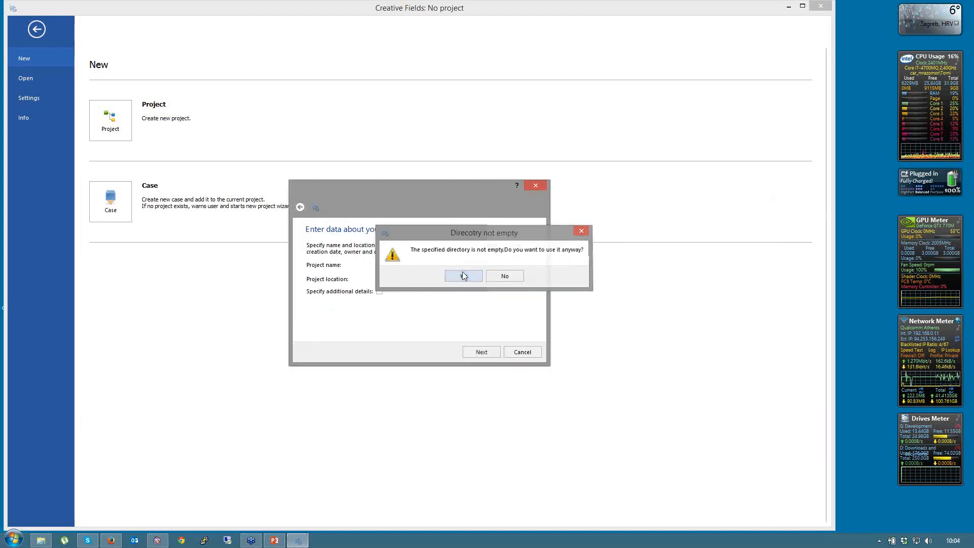
left_click(484, 355)
left_click(485, 381)
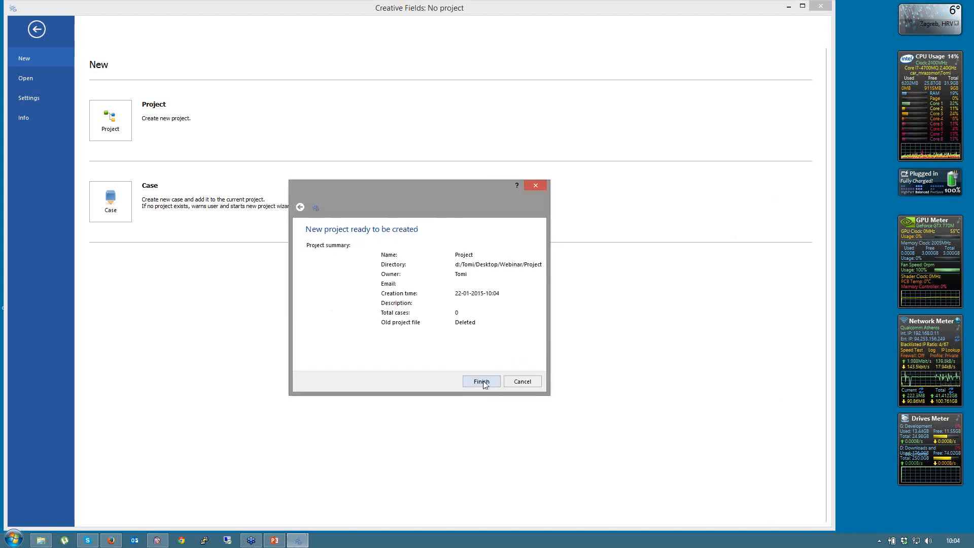
left_click(483, 381)
Add a new case named flange at the default project location and expand it in the project tree.
left_click(19, 26)
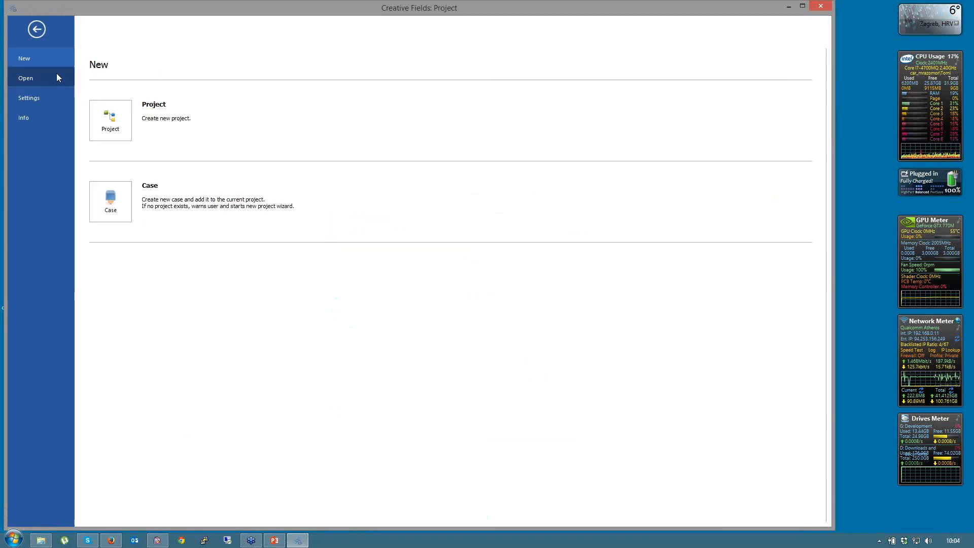
left_click(108, 203)
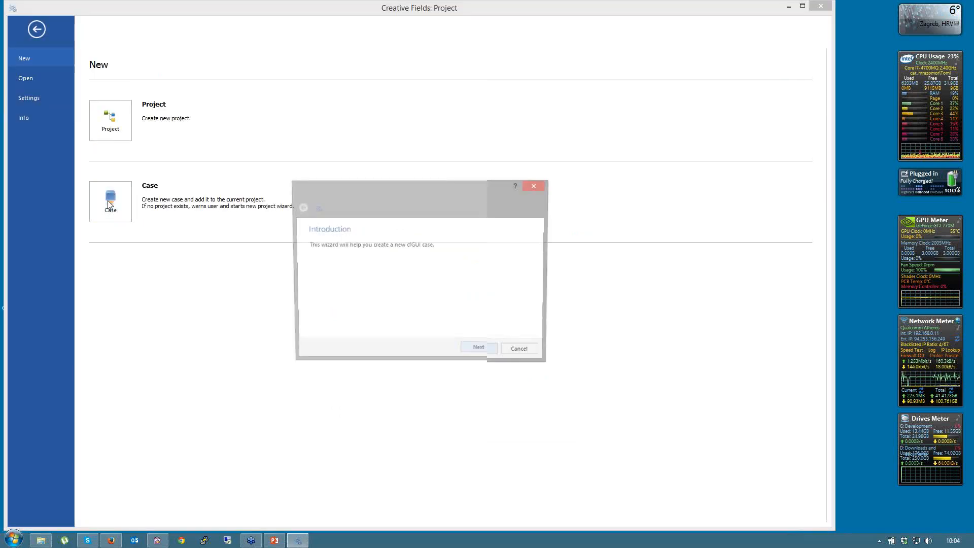
left_click(481, 352)
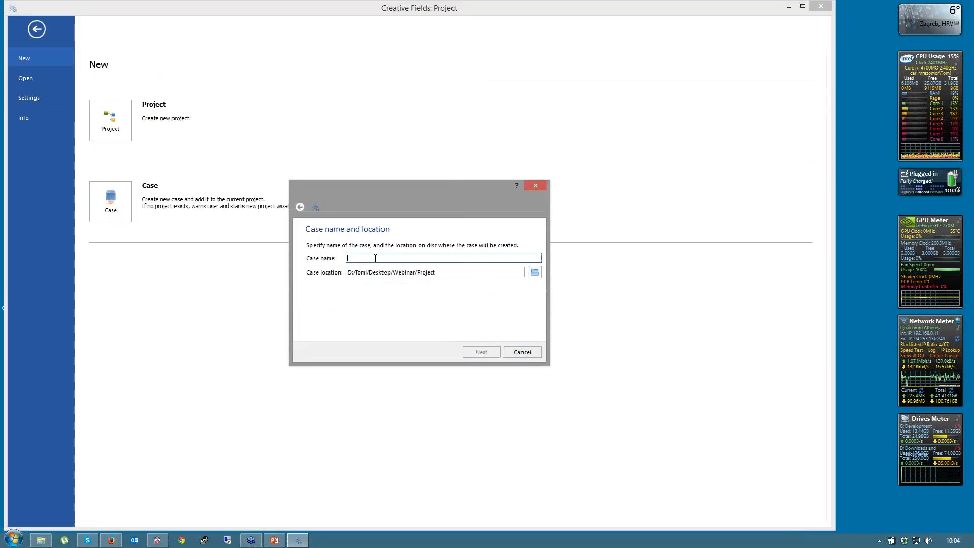
type("flange")
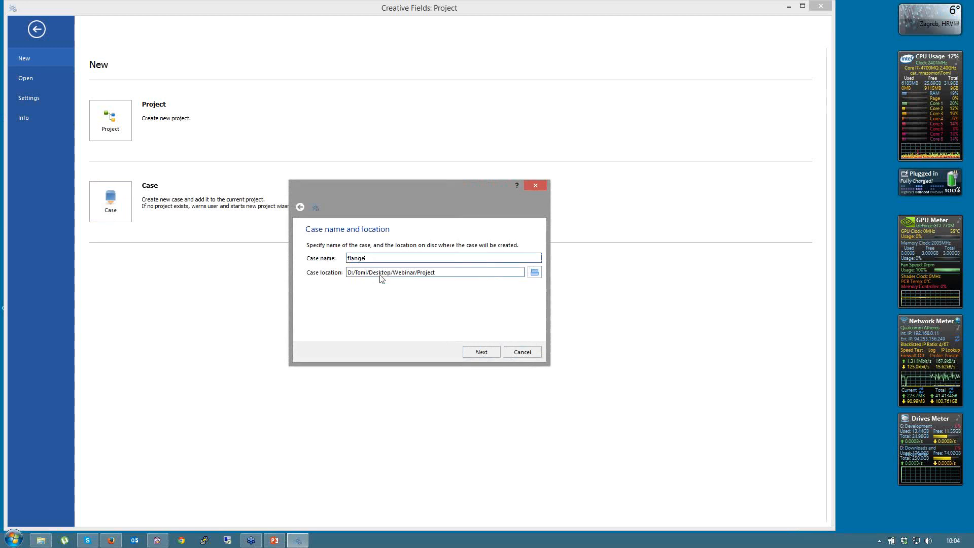
left_click(493, 351)
left_click(492, 351)
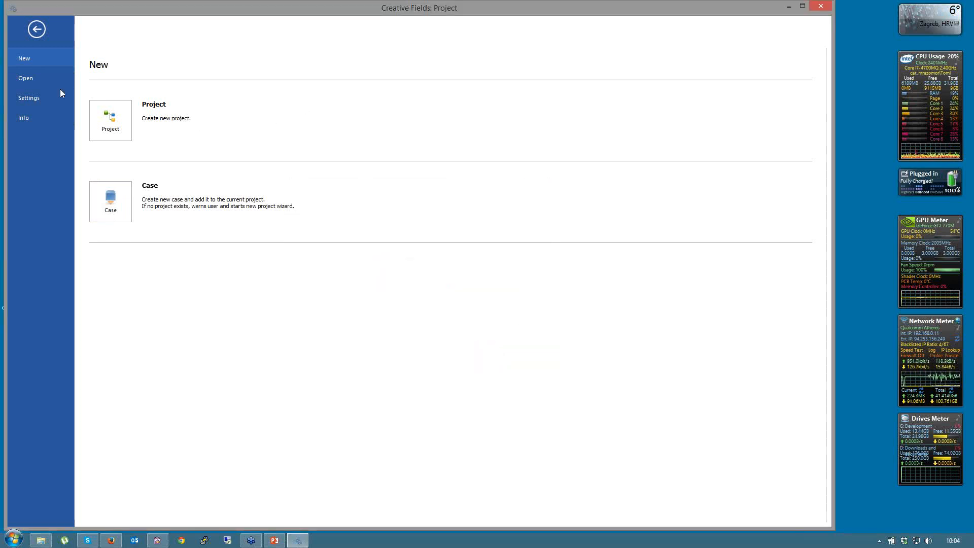
left_click(33, 29)
left_click(24, 118)
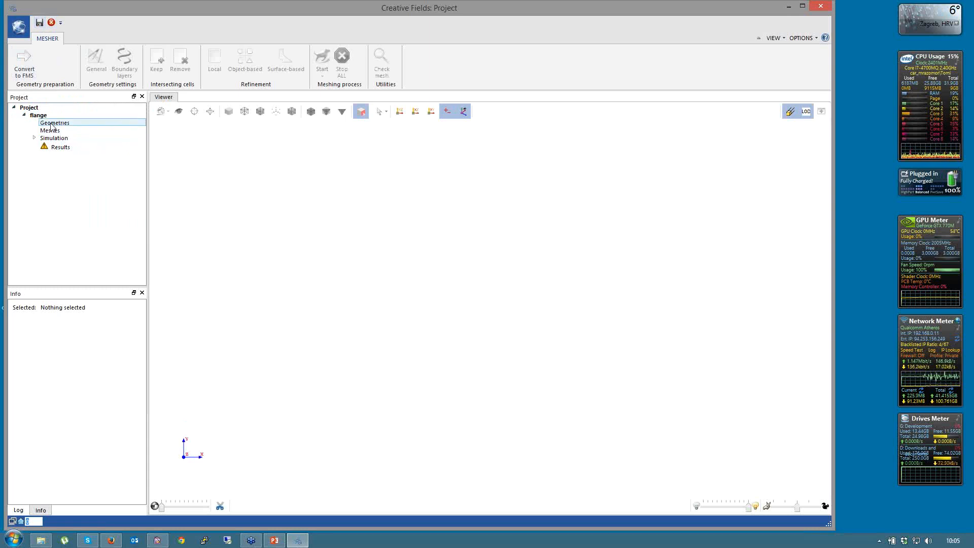
Switch to File Explorer, view the flange files in the Webinar Geometries folder, and return to Creative Fields.
left_click(42, 541)
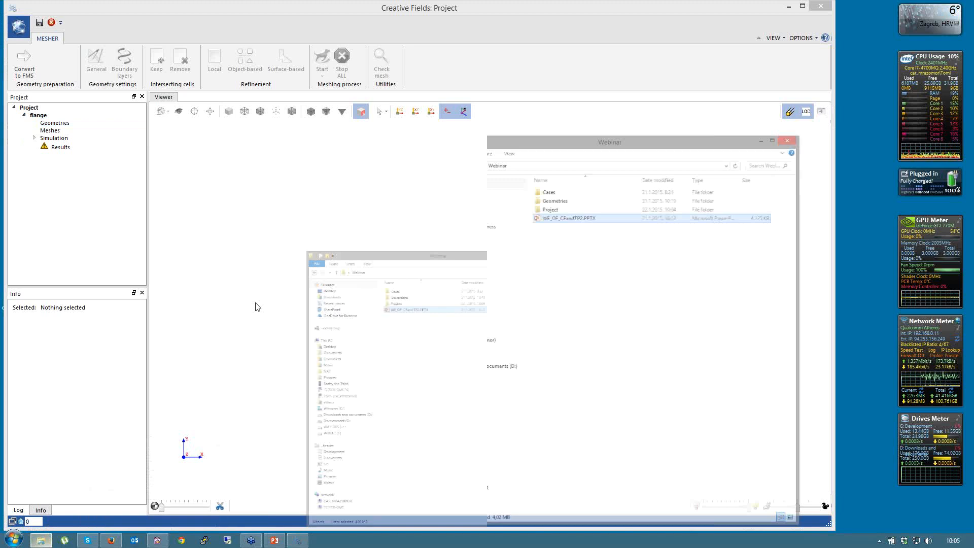
left_click_drag(638, 59, 467, 68)
double_click(503, 133)
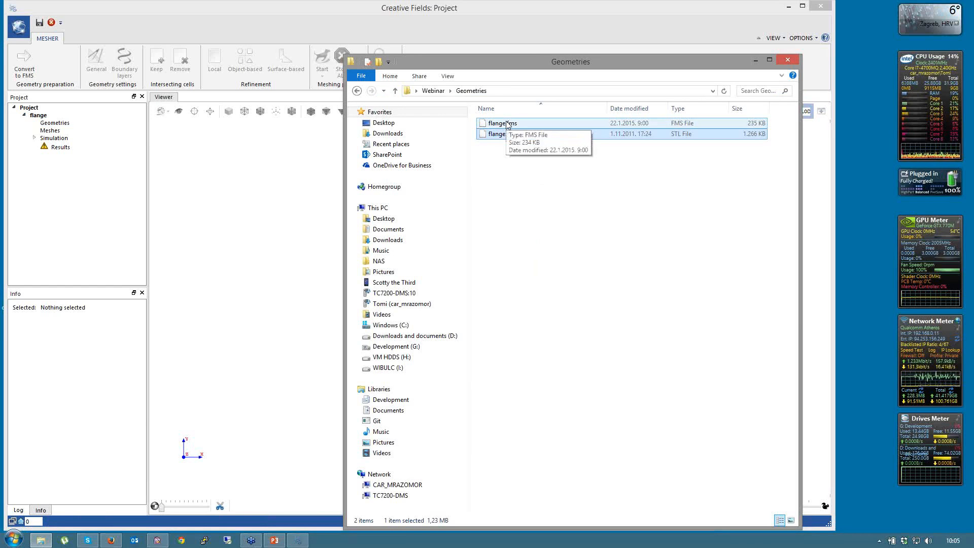
left_click(510, 13)
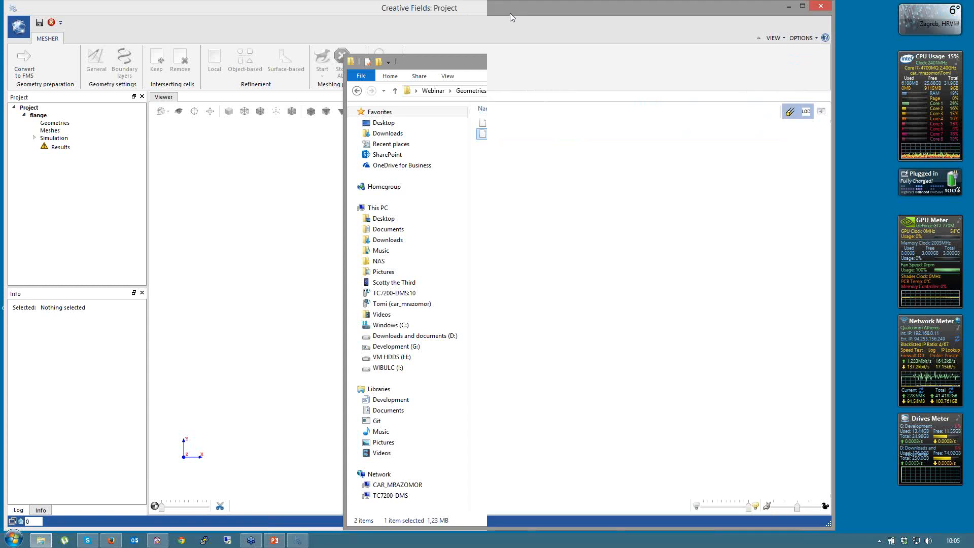
Convert flange.stl from the Webinar Geometries folder to FMS format.
left_click(24, 65)
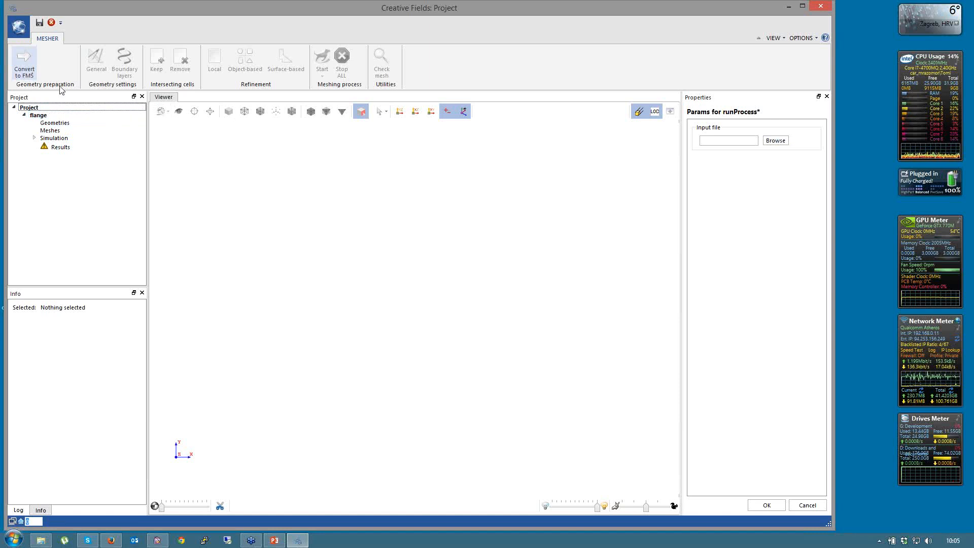
left_click(783, 141)
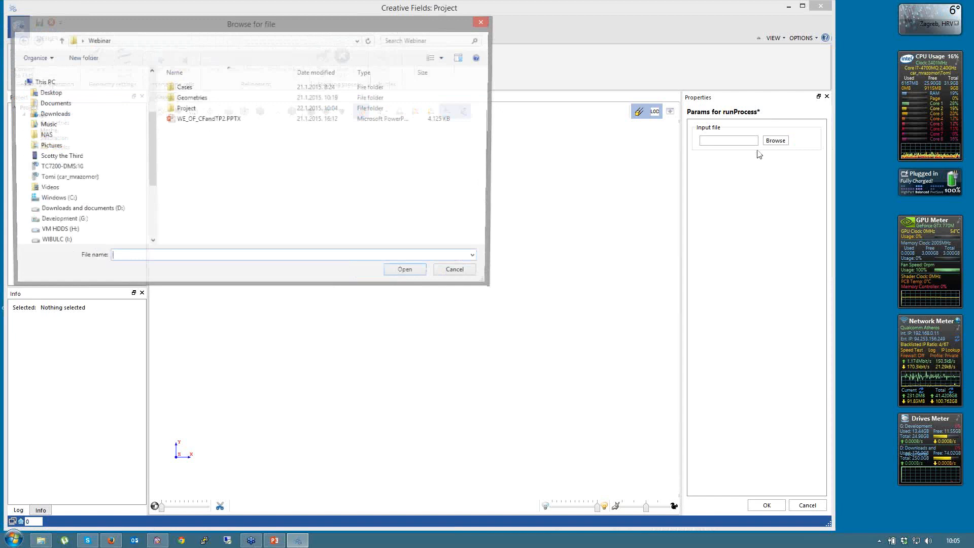
double_click(190, 98)
left_click(191, 101)
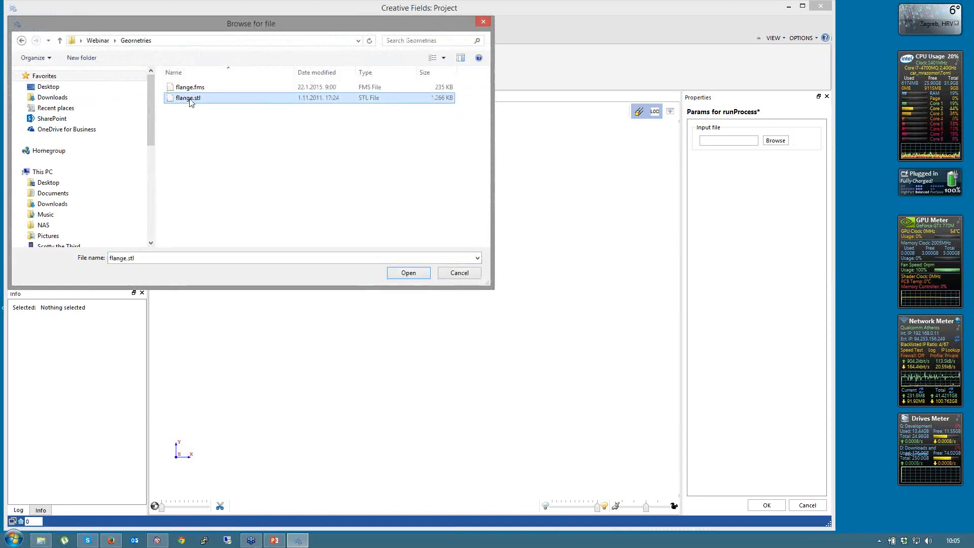
double_click(191, 102)
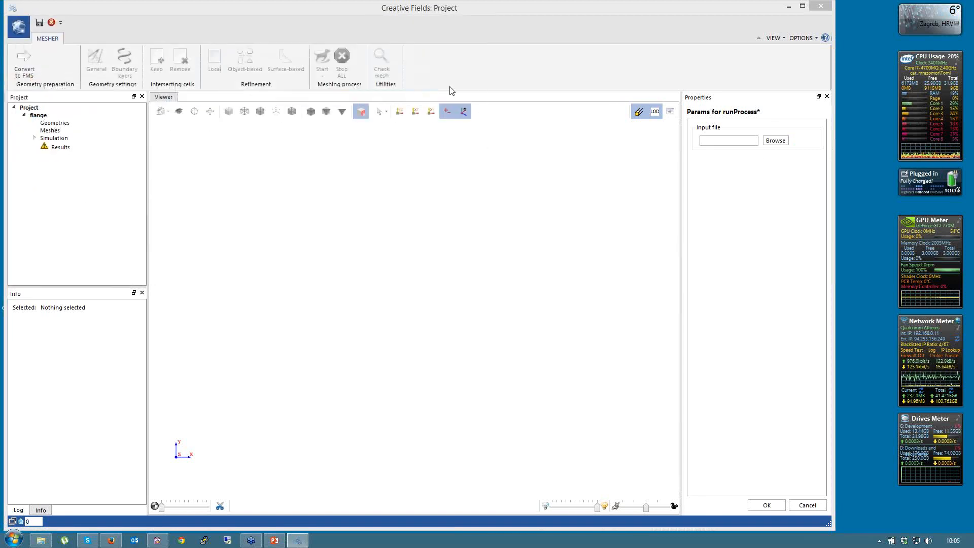
key("Return")
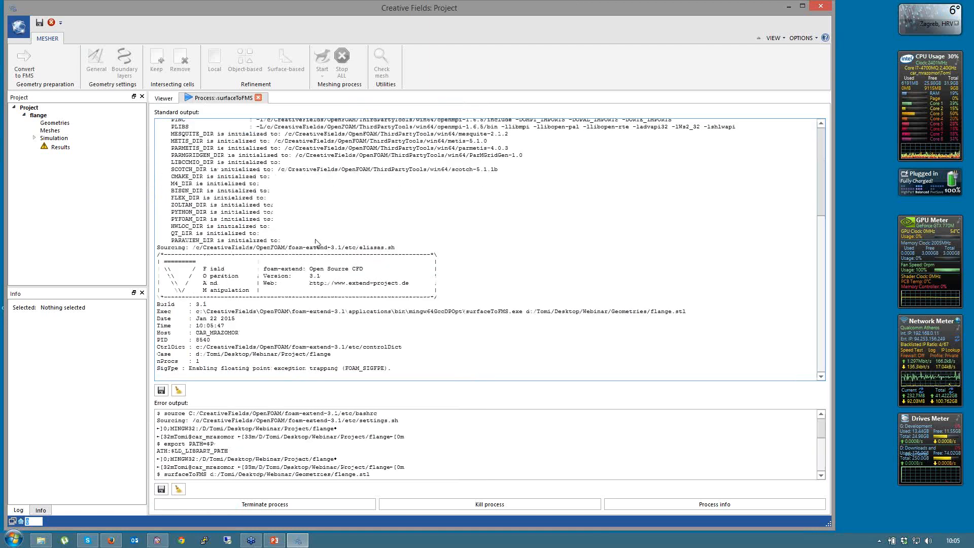
Import flange.fms from the Webinar Geometries folder into the case's geometries.
right_click(60, 123)
left_click(90, 129)
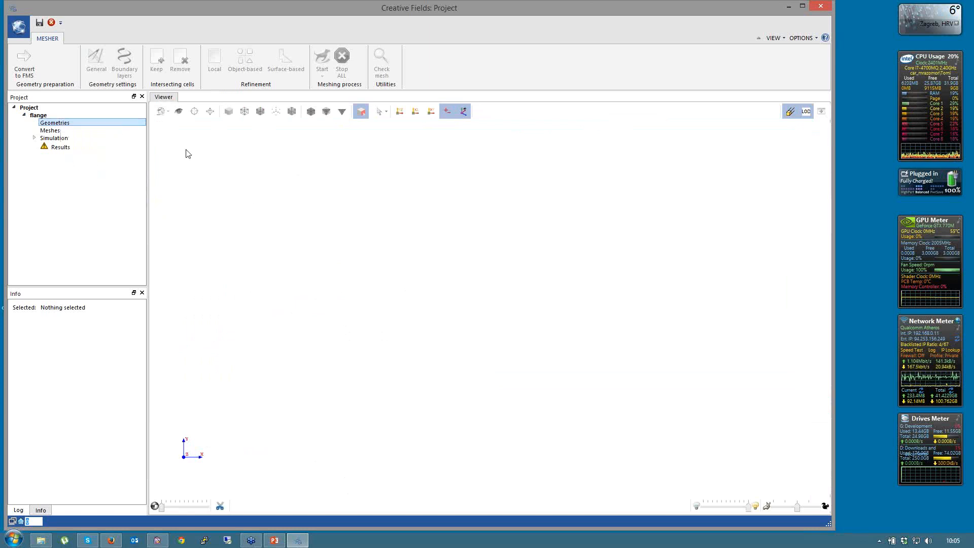
right_click(60, 122)
left_click(80, 132)
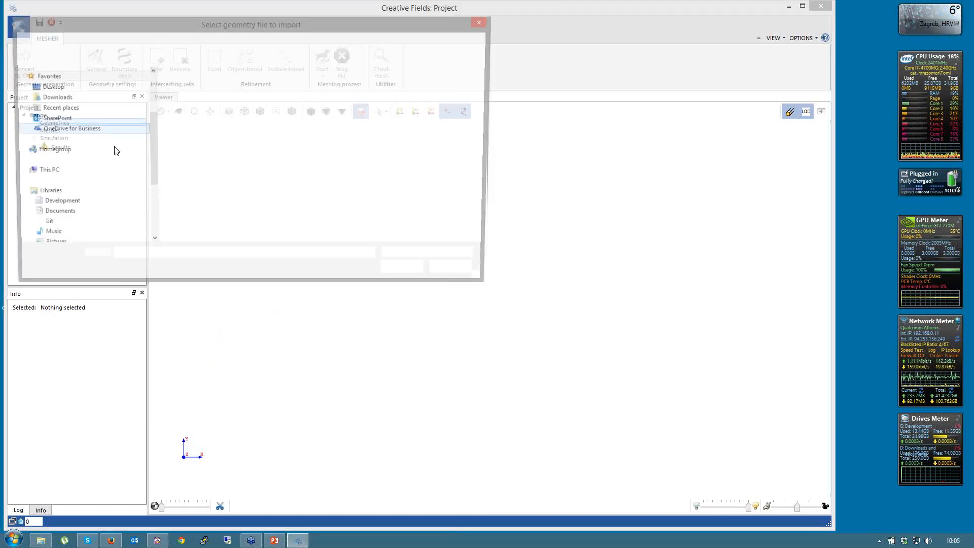
left_click(98, 41)
double_click(208, 100)
left_click(214, 87)
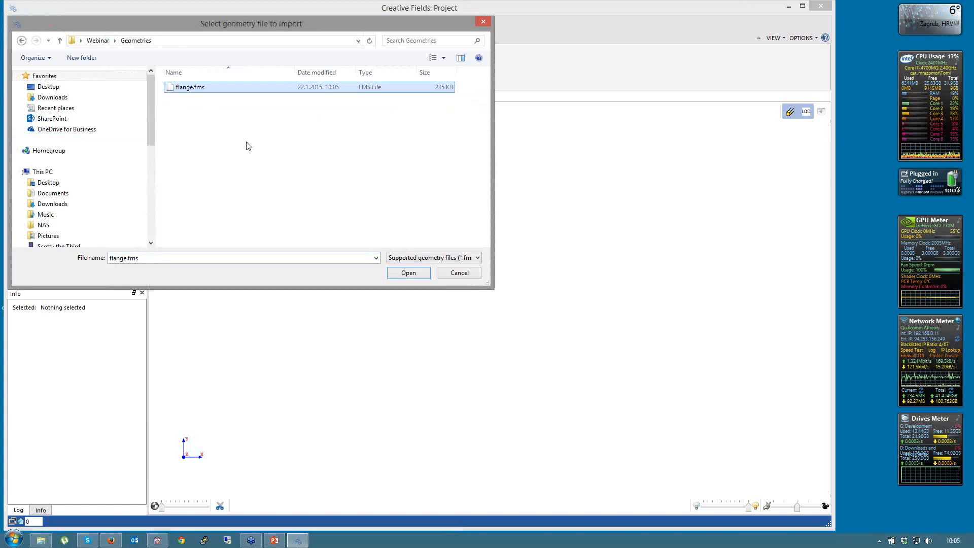
left_click(404, 274)
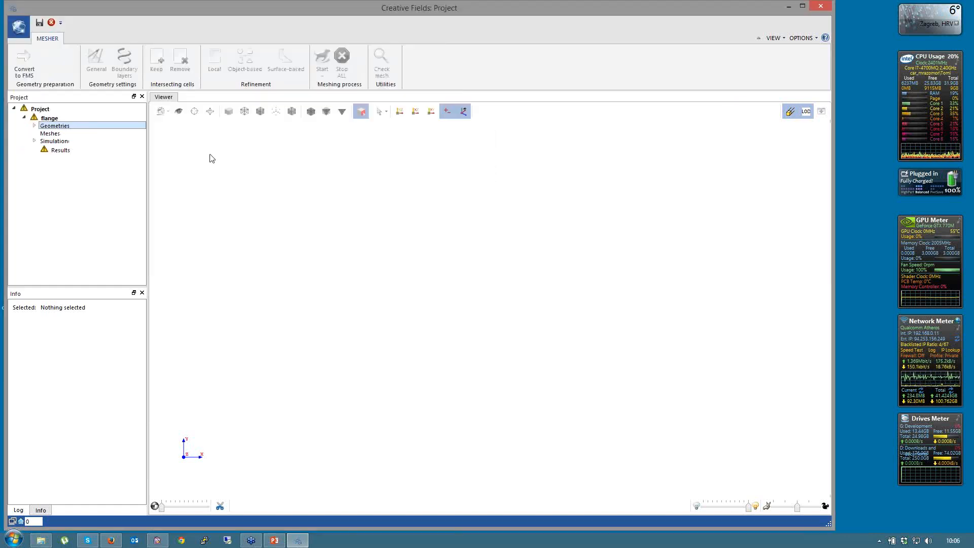
Display the imported flange geometry in the viewer and expand it in the project tree to list its patches.
left_click(35, 126)
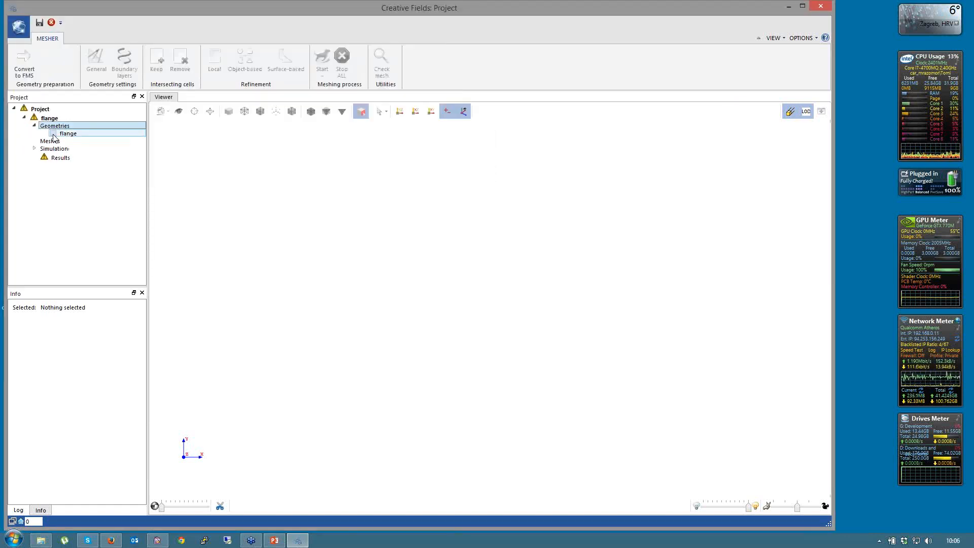
left_click(54, 135)
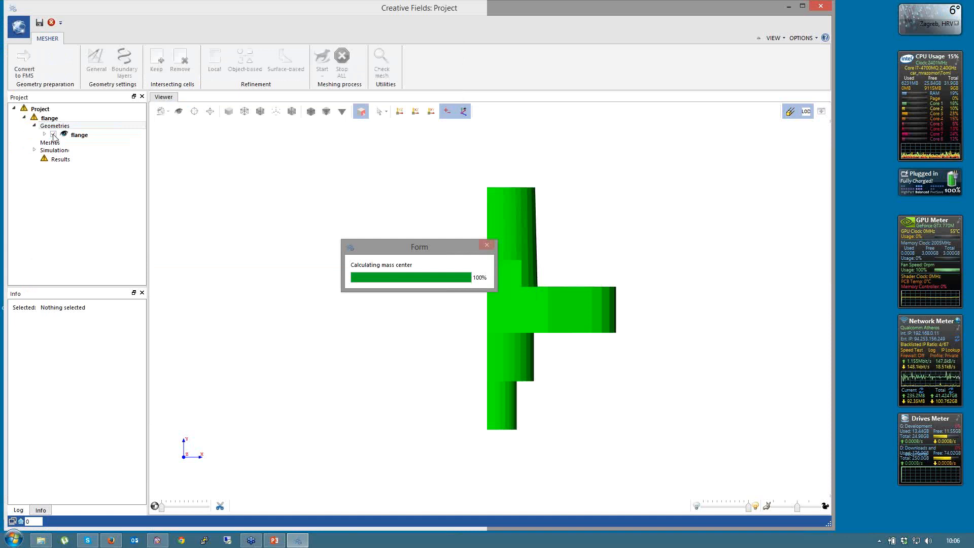
left_click_drag(287, 223, 286, 264)
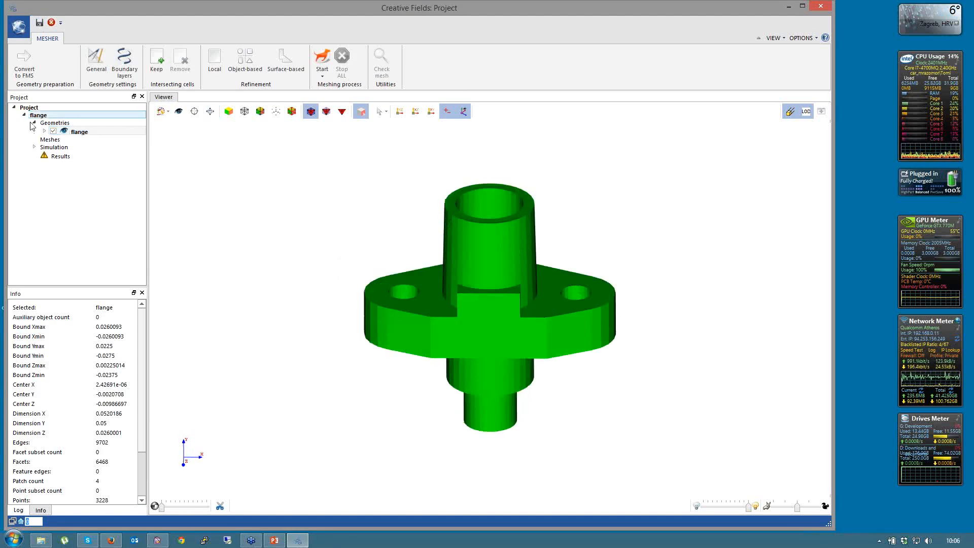
double_click(79, 132)
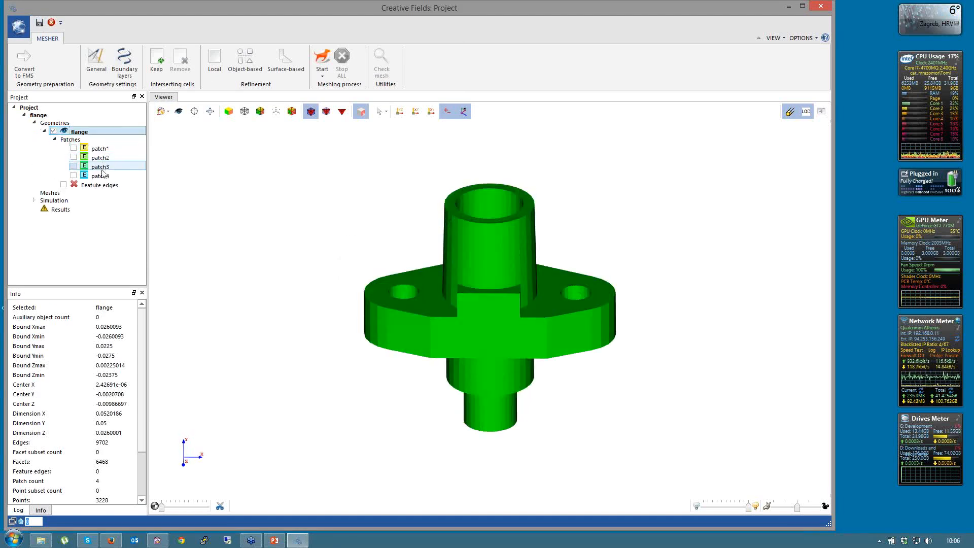
Set the type of patch1, patch2, patch3 and patch4 of the flange geometry to Patch.
left_click(87, 149)
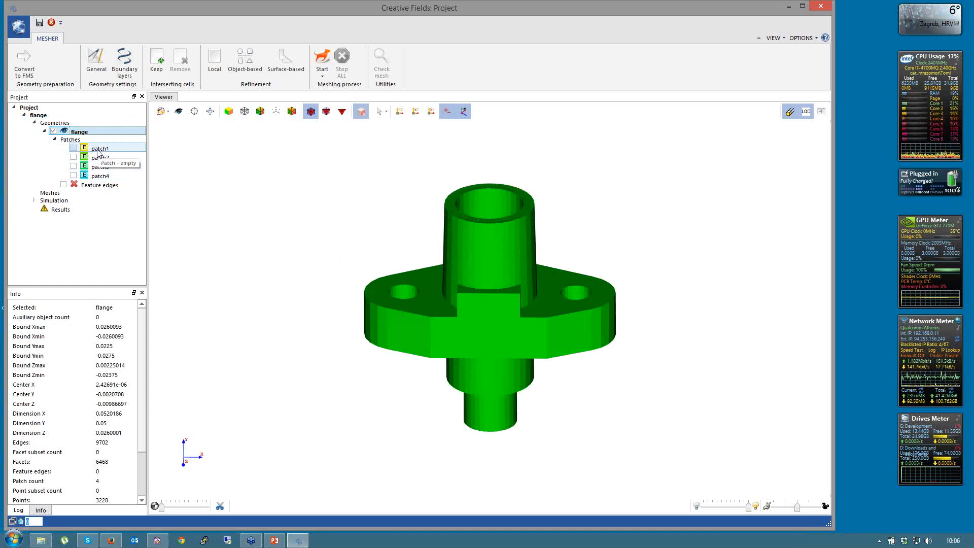
left_click(97, 158, "ctrl")
left_click(98, 166, "ctrl")
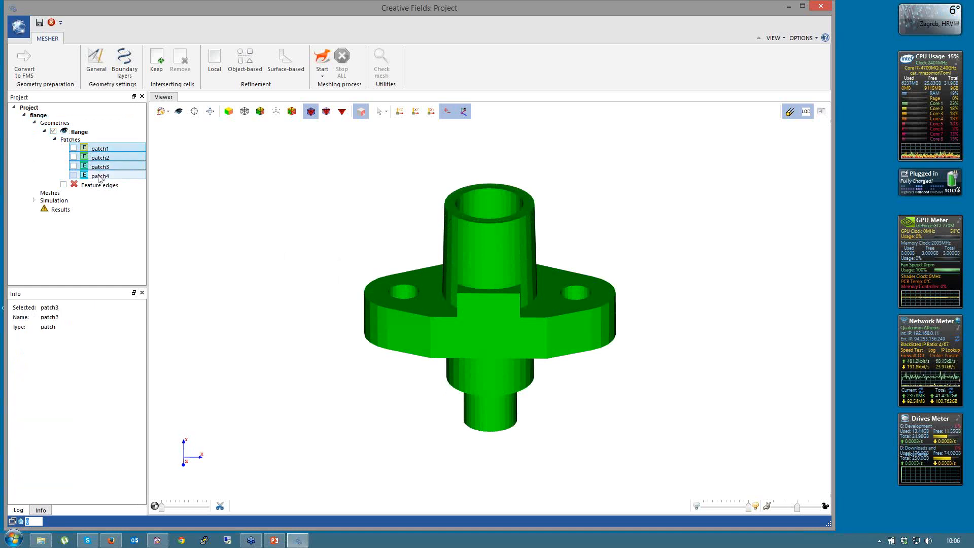
left_click(98, 176, "ctrl")
right_click(99, 176)
mouse_move(132, 216)
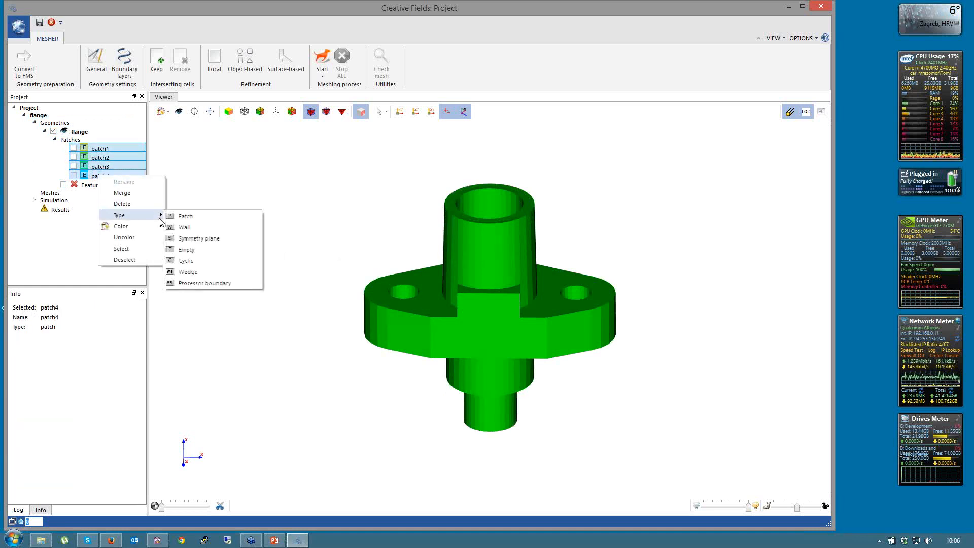
left_click(186, 216)
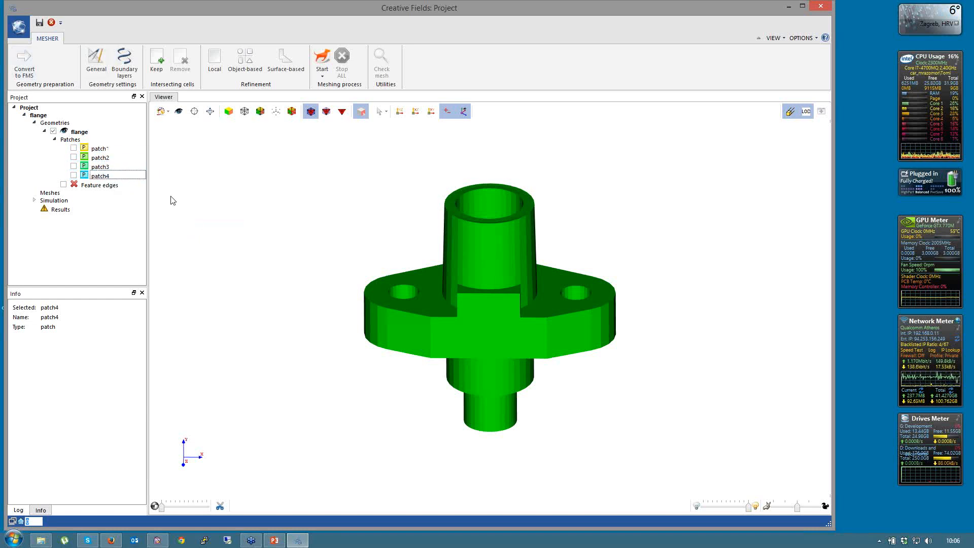
left_click_drag(237, 183, 239, 224)
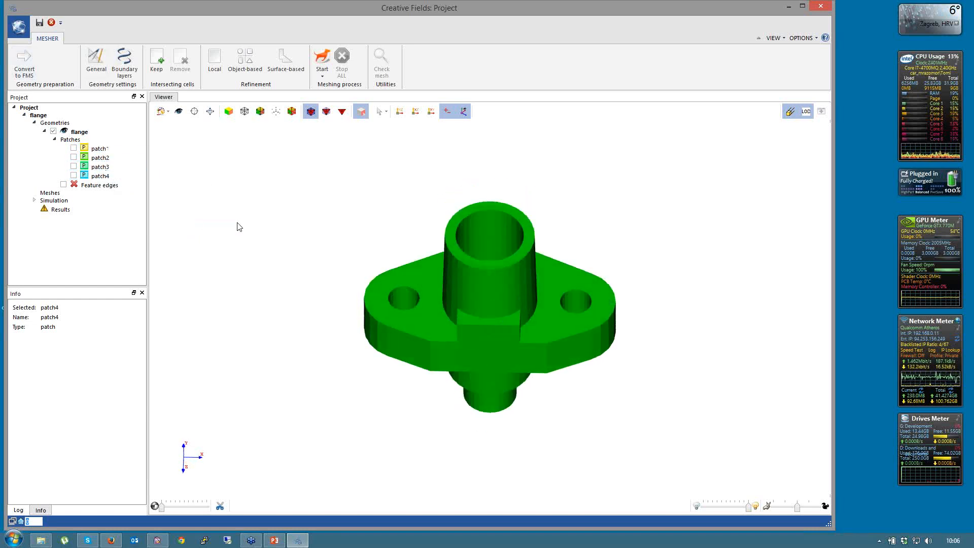
left_click_drag(260, 279, 283, 267)
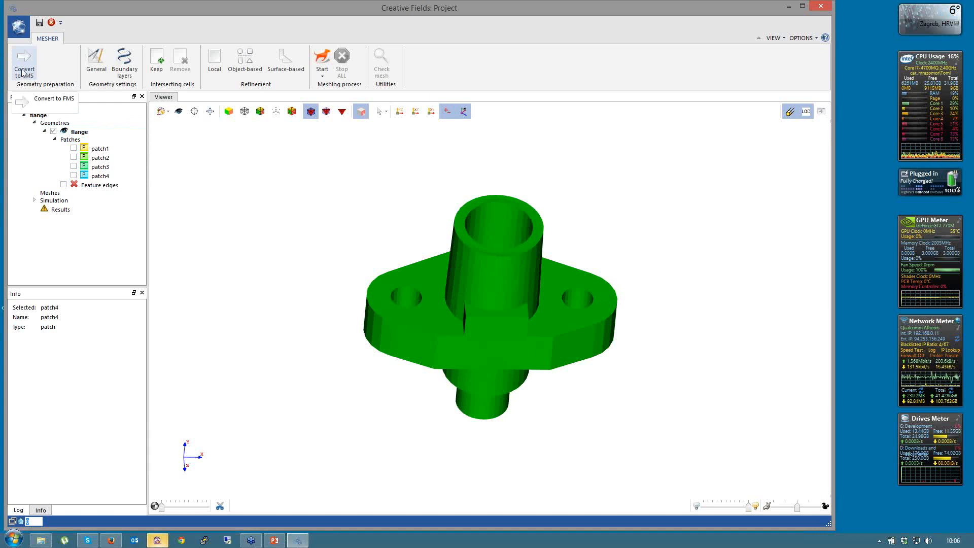
left_click(156, 542)
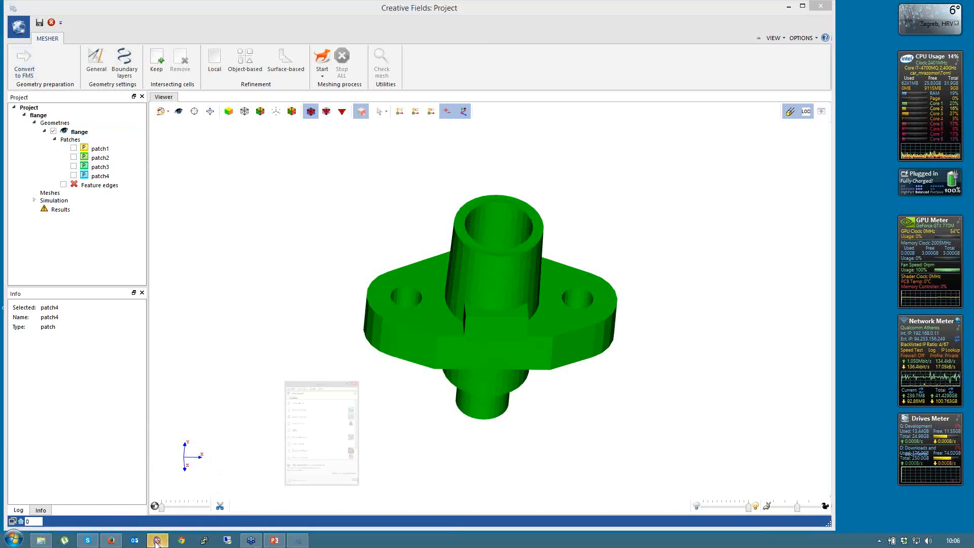
left_click(33, 72)
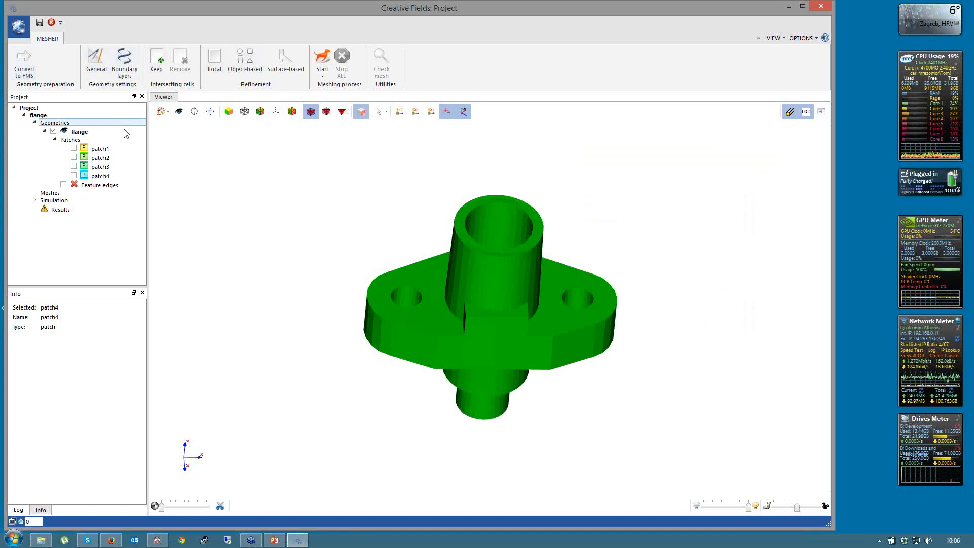
Set the maximum cell size in the general mesh settings to 0.0008 m and preview that cell size on the flange.
left_click(96, 63)
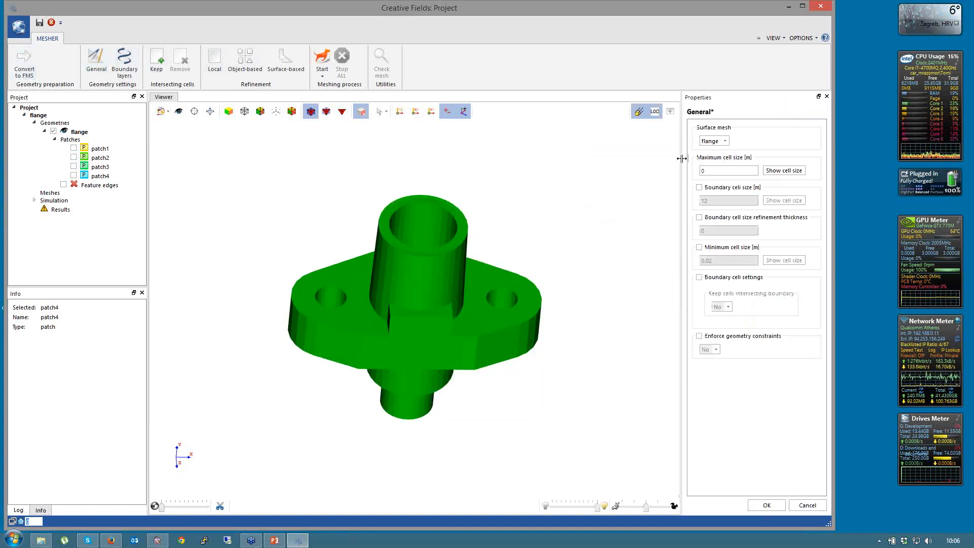
left_click_drag(678, 158, 667, 158)
left_click(79, 131)
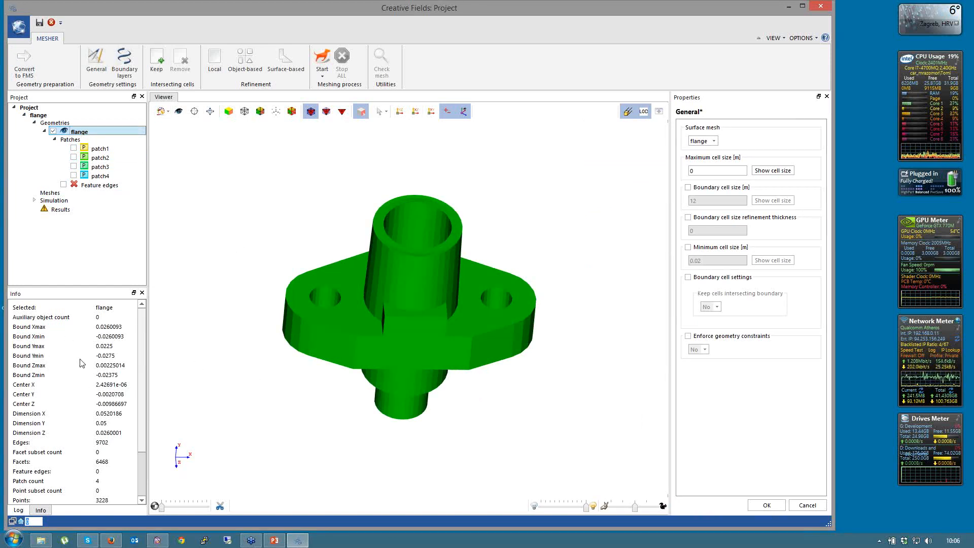
scroll(80, 362, "down", 1)
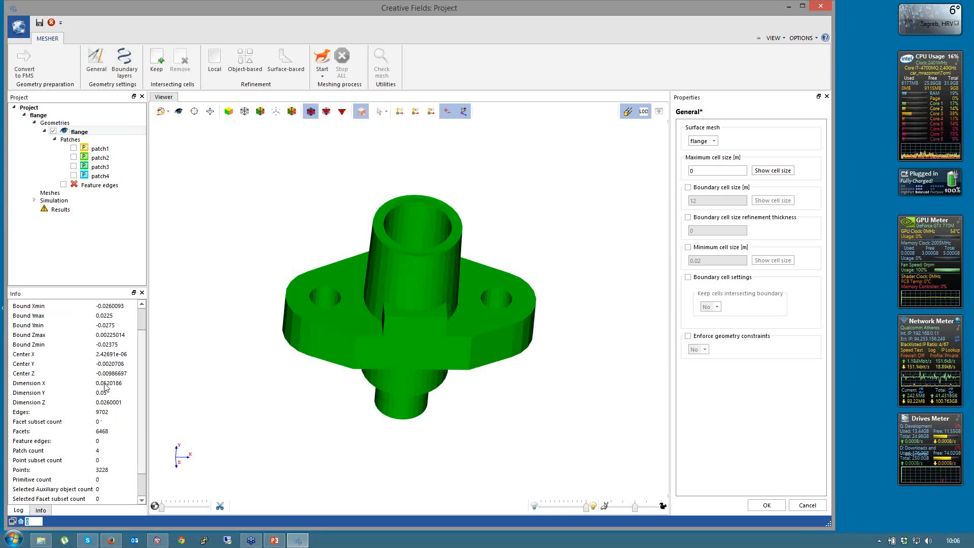
left_click(709, 172)
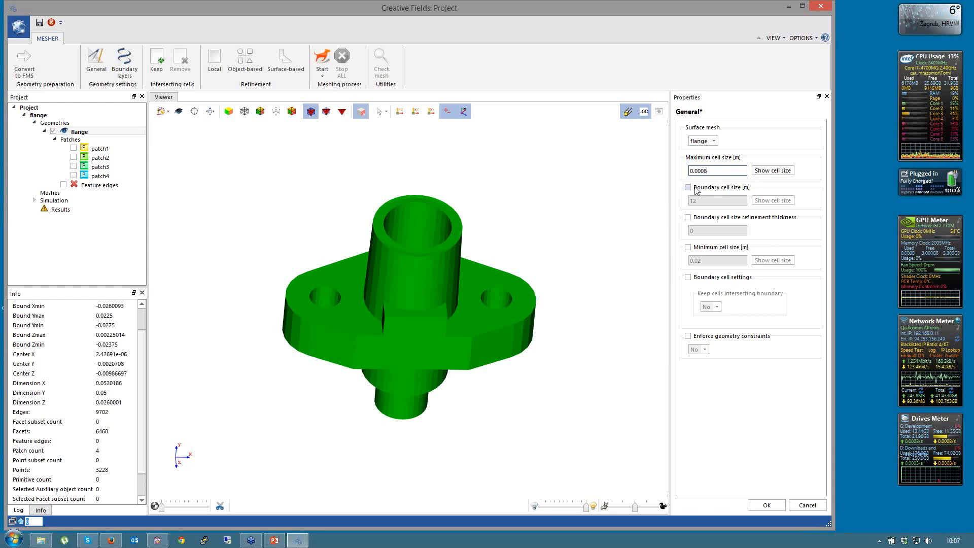
left_click(772, 173)
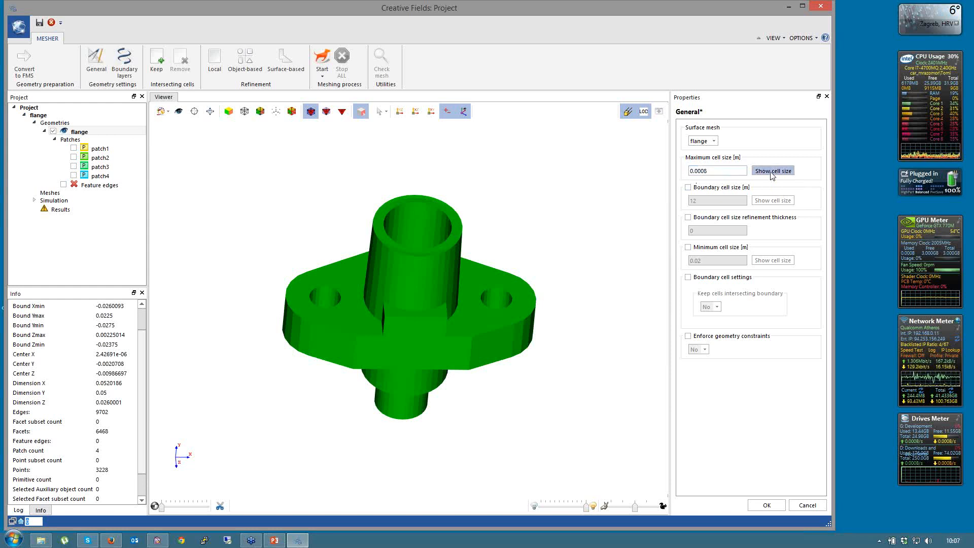
scroll(425, 277, "down", 2)
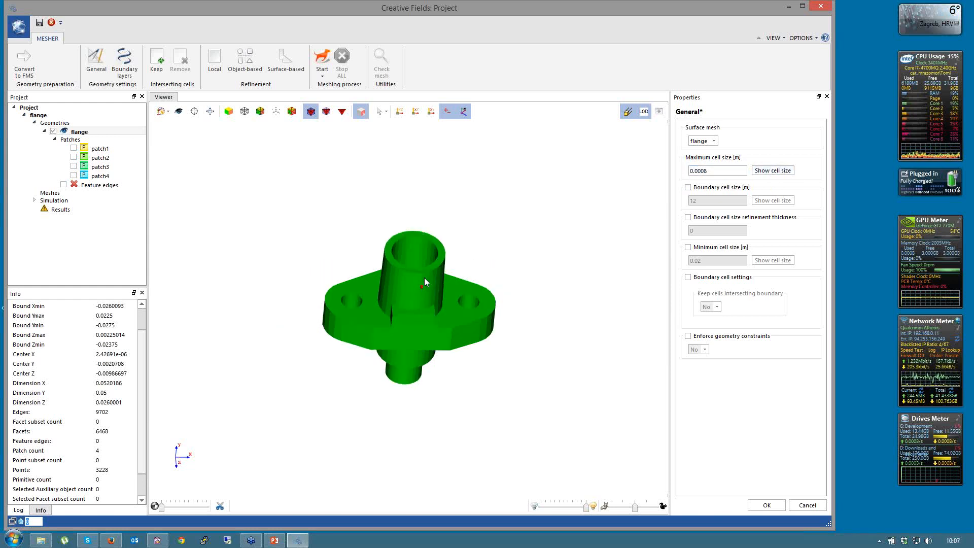
scroll(423, 278, "up", 4)
left_click_drag(541, 187, 535, 242)
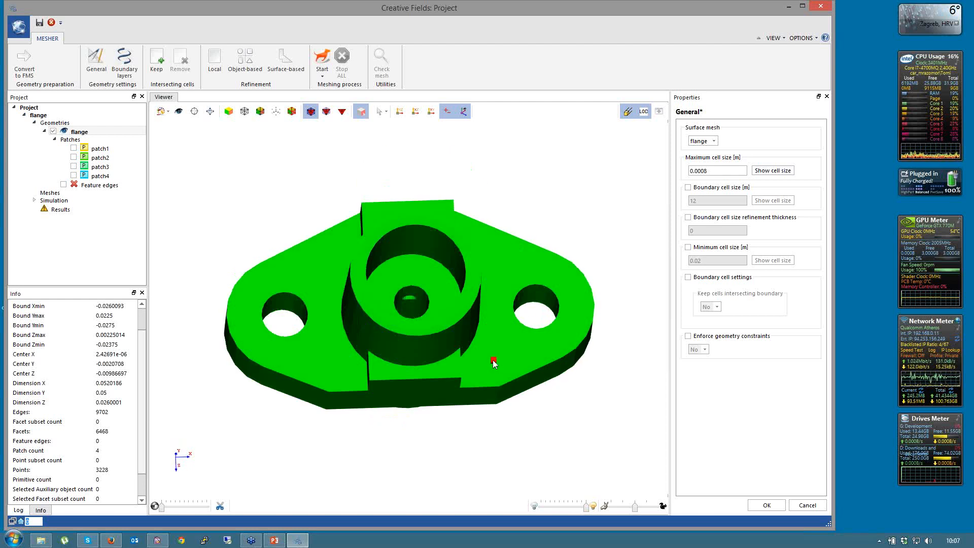
left_click_drag(494, 362, 563, 282)
mouse_move(475, 325)
left_mouse_down()
mouse_move(521, 306)
mouse_move(466, 318)
left_mouse_up()
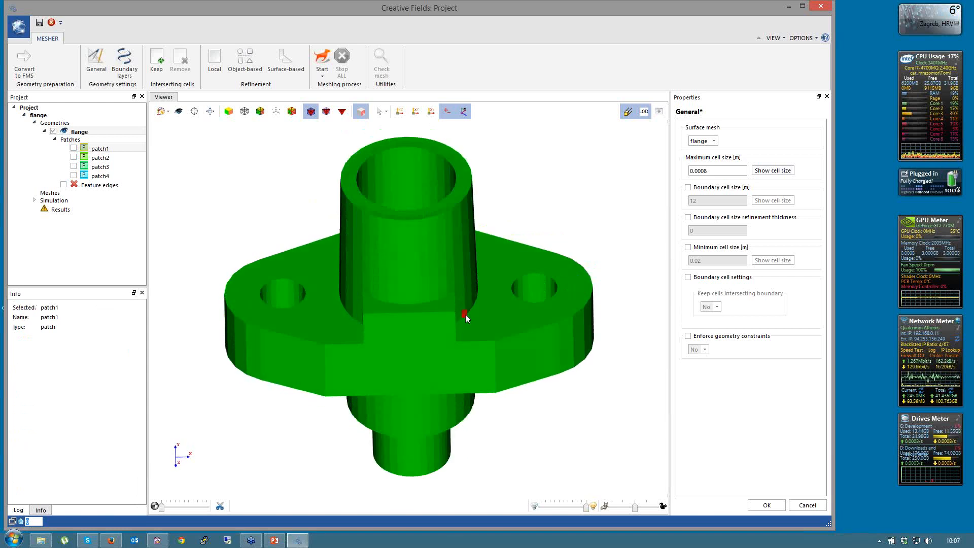
Enable a boundary cell size of 0.0004 m, preview it, and apply the general settings, agreeing to delete the meshDict dictionary.
left_click(702, 189)
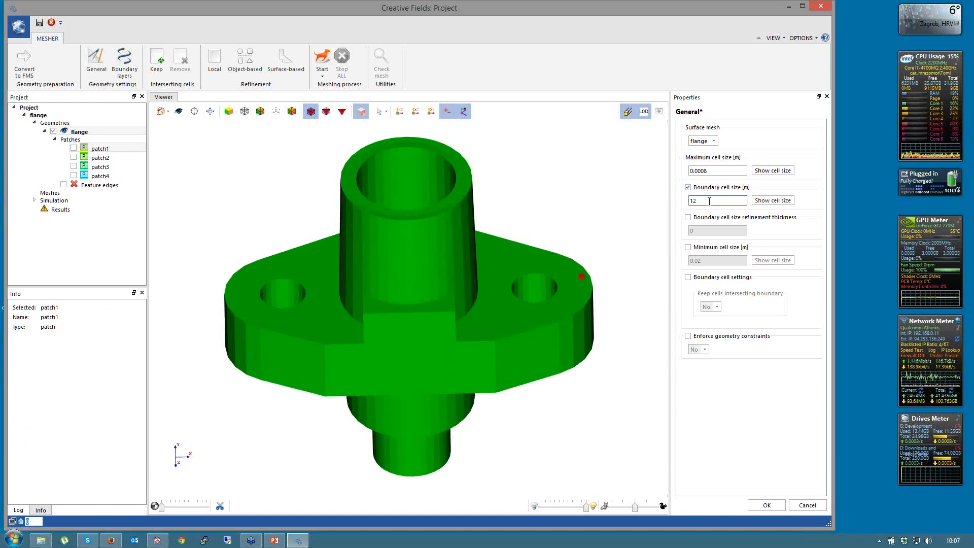
type("0.00")
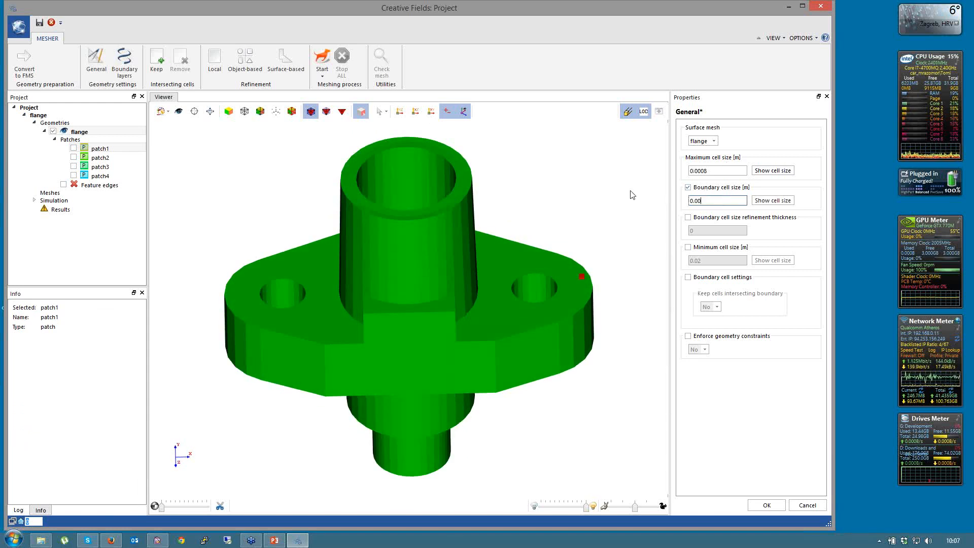
type("04")
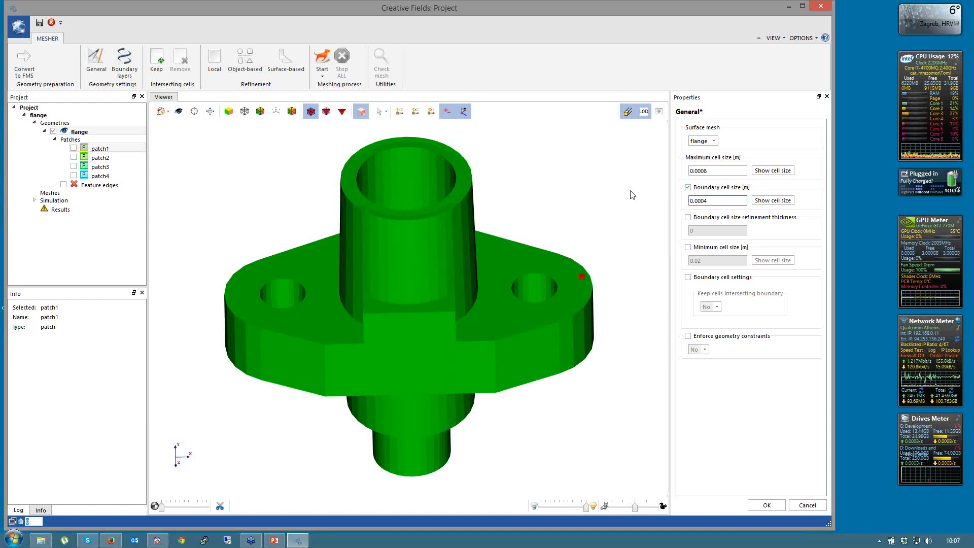
left_click(773, 201)
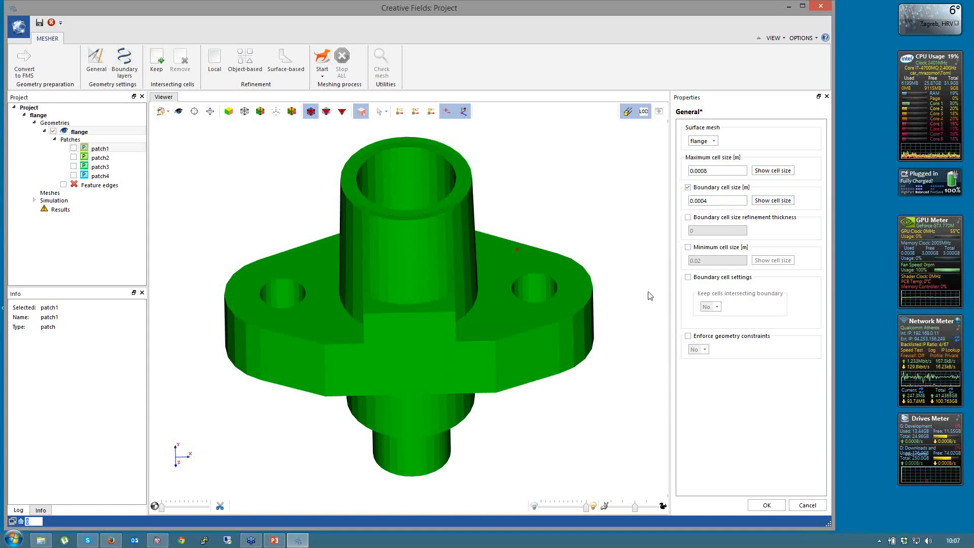
left_click(766, 505)
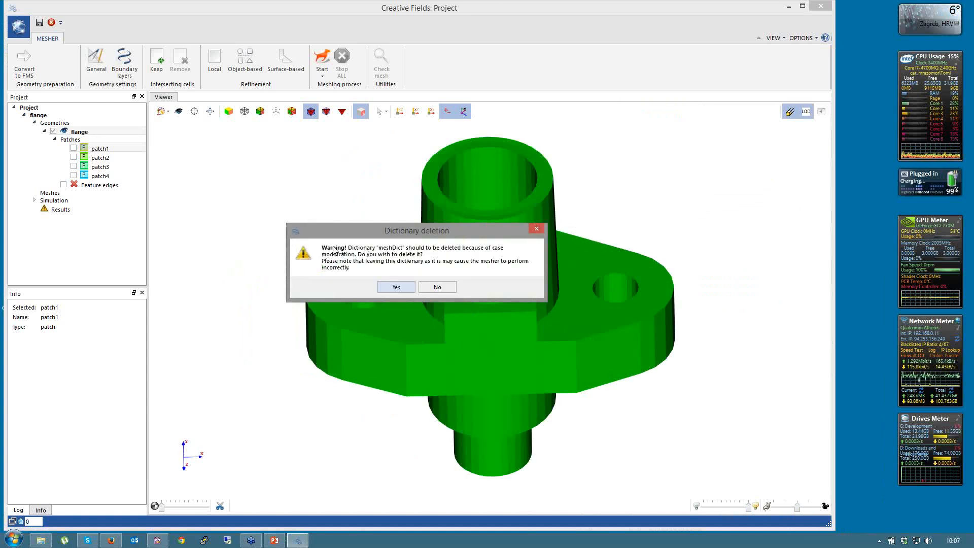
left_click(394, 286)
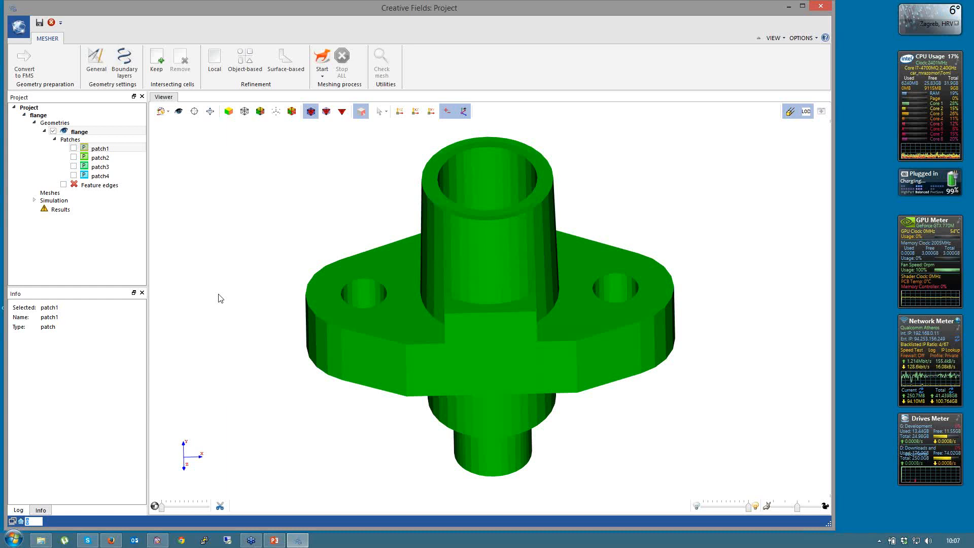
Auto-generate a feature edge selection for the flange with the Feature option enabled and a feature angle of 30.
left_click_drag(221, 299, 225, 270)
left_click_drag(225, 290, 196, 183)
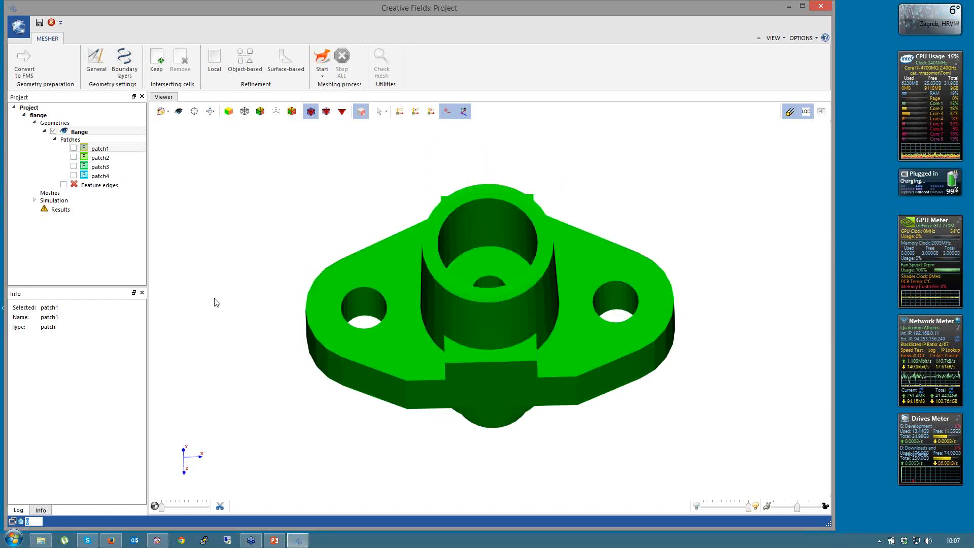
left_click_drag(212, 283, 211, 270)
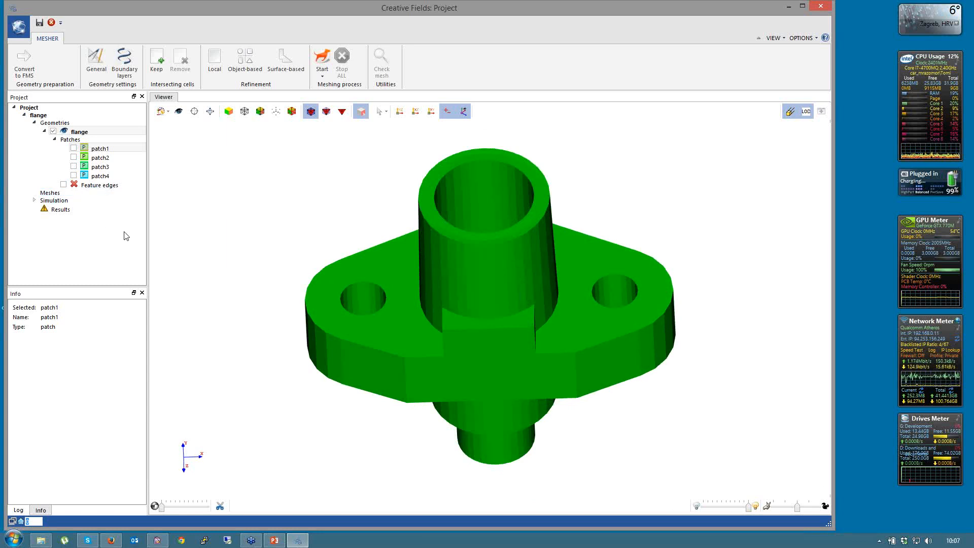
scroll(337, 263, "up", 1)
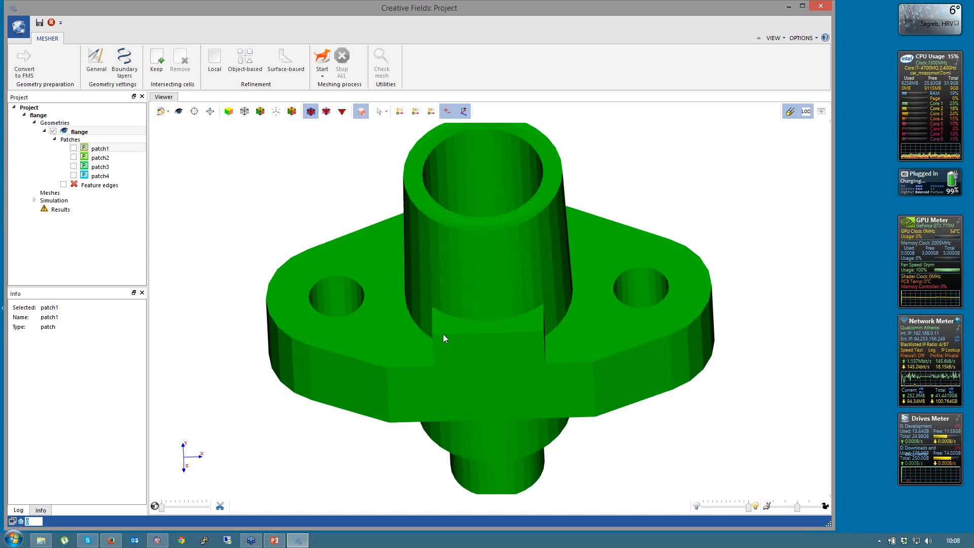
left_click(99, 185)
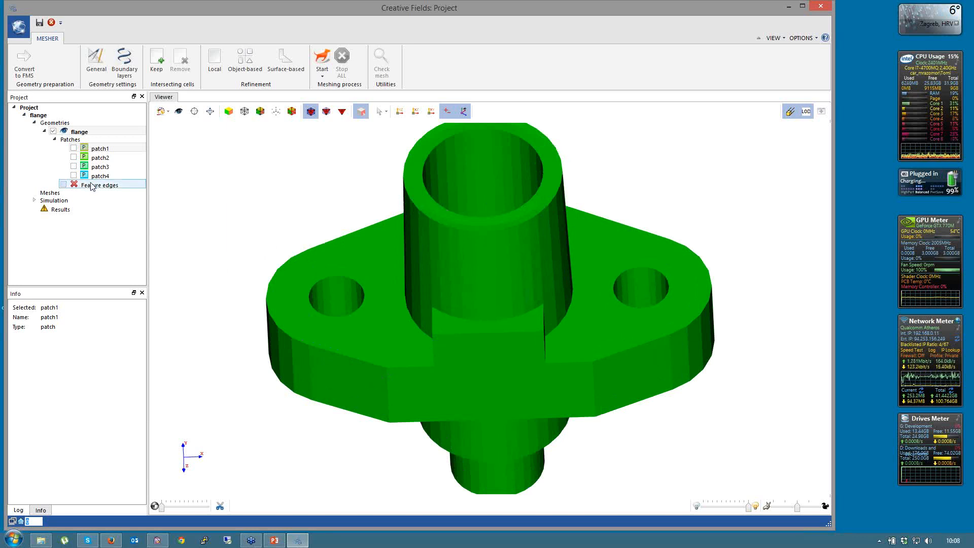
right_click(96, 186)
left_click(124, 193)
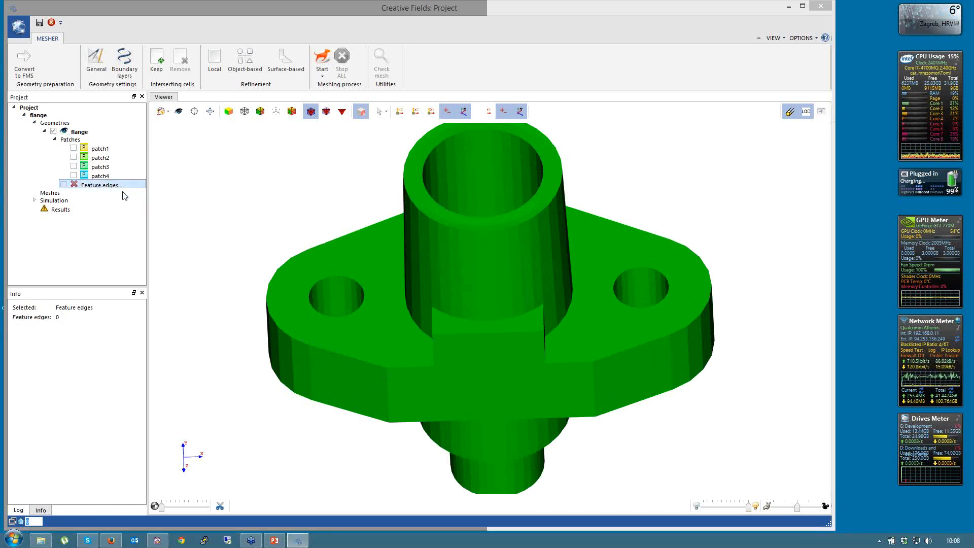
left_click(417, 276)
left_click_drag(432, 288, 392, 286)
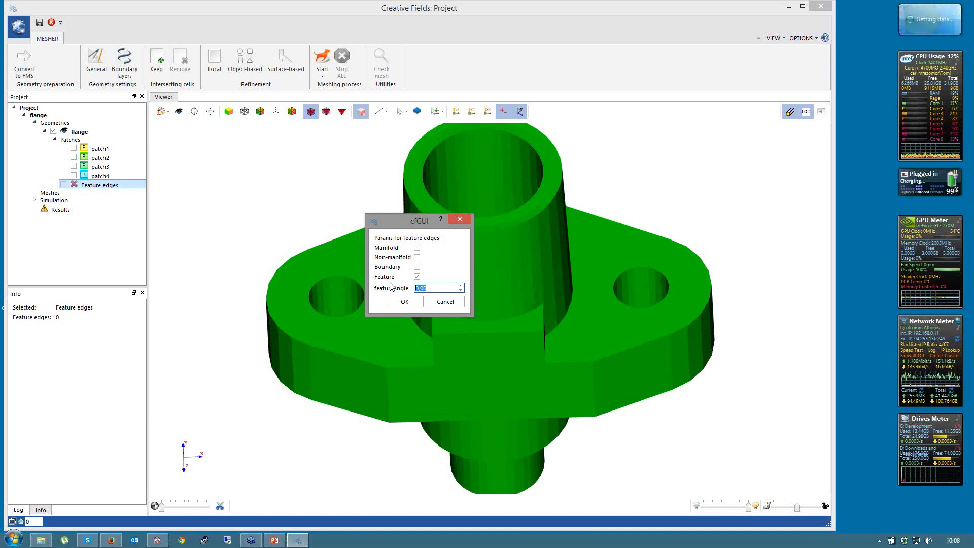
type("30")
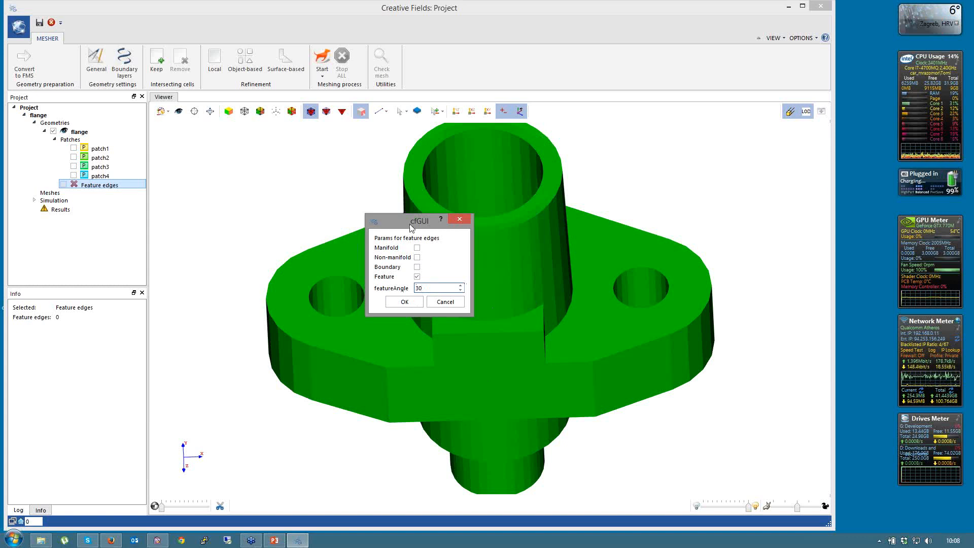
left_click(402, 302)
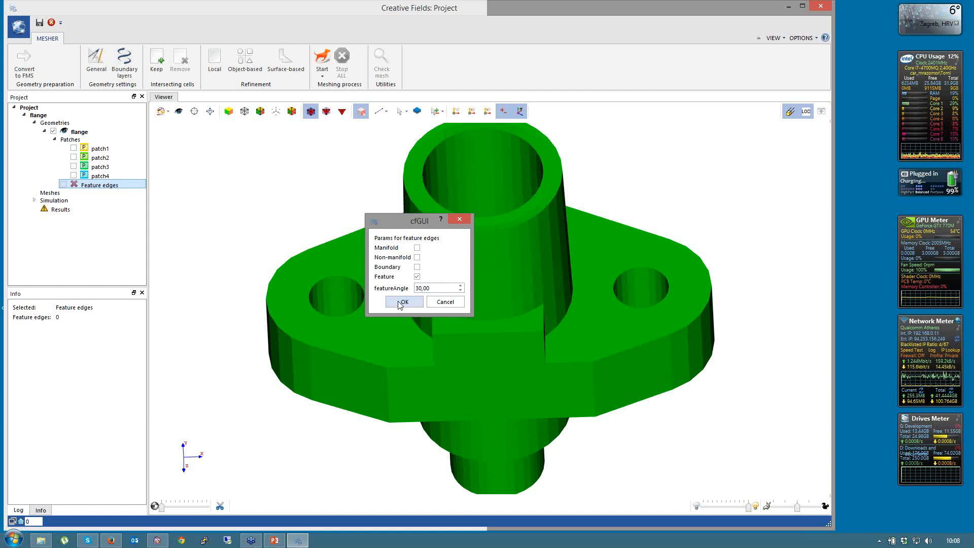
Add the vertical edges bounding the flange plate's flat side faces to the selection, using trajectory edge selection in Add to selection mode.
left_click_drag(250, 380, 254, 252)
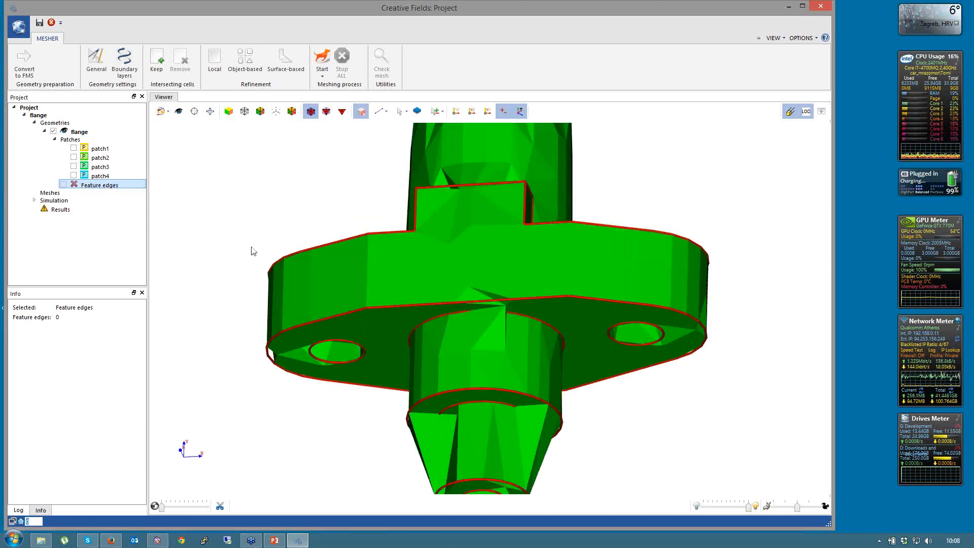
left_click_drag(730, 431, 728, 446)
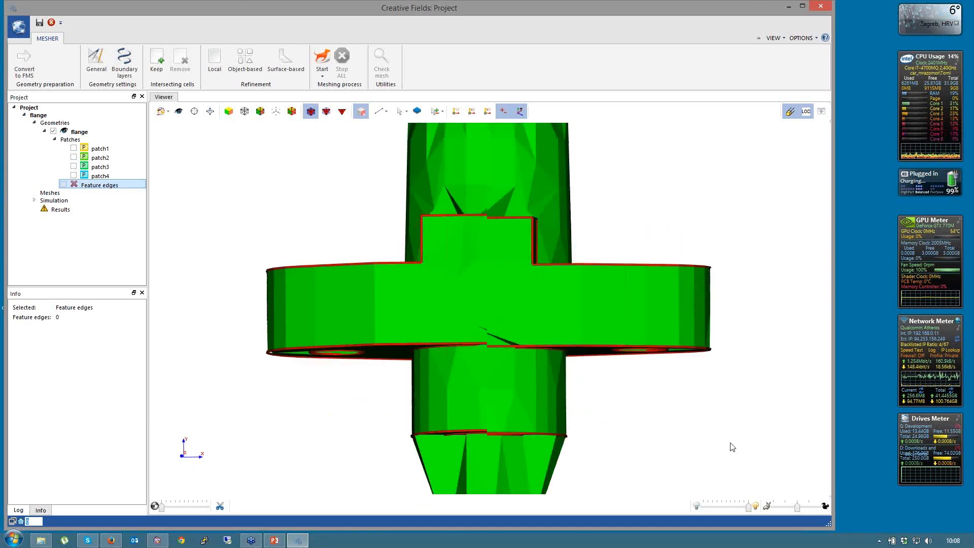
left_click_drag(648, 178, 678, 206)
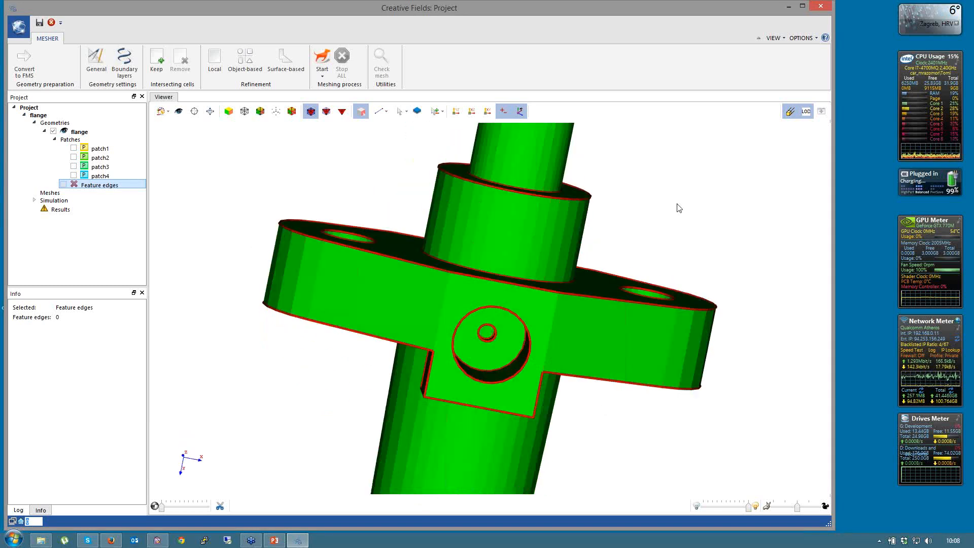
right_click(385, 149)
mouse_move(437, 157)
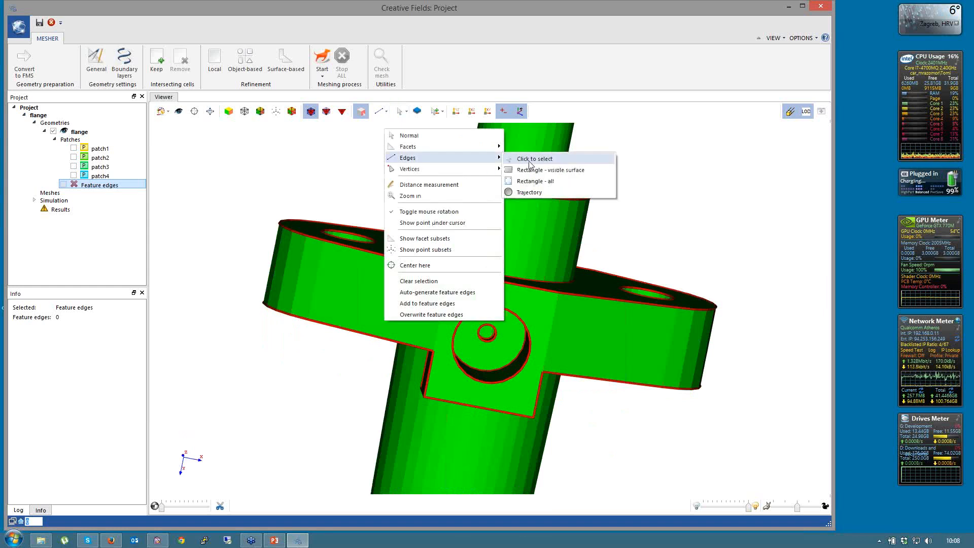
left_click(530, 192)
scroll(448, 318, "up", 1)
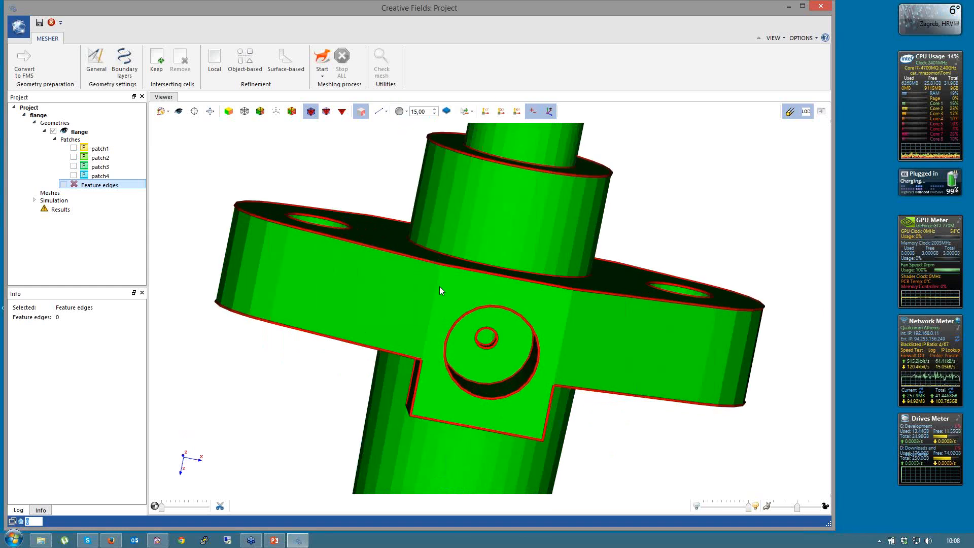
left_click(436, 284)
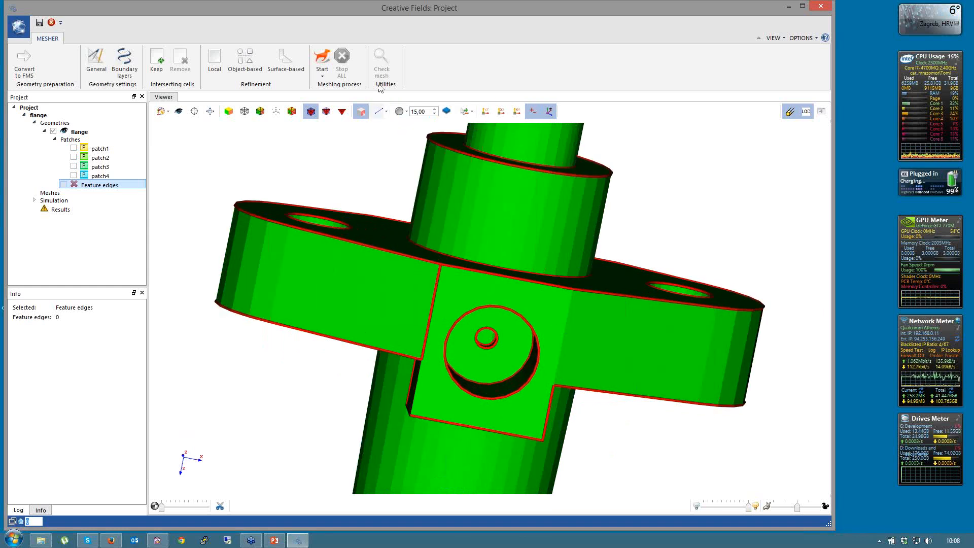
left_click(472, 112)
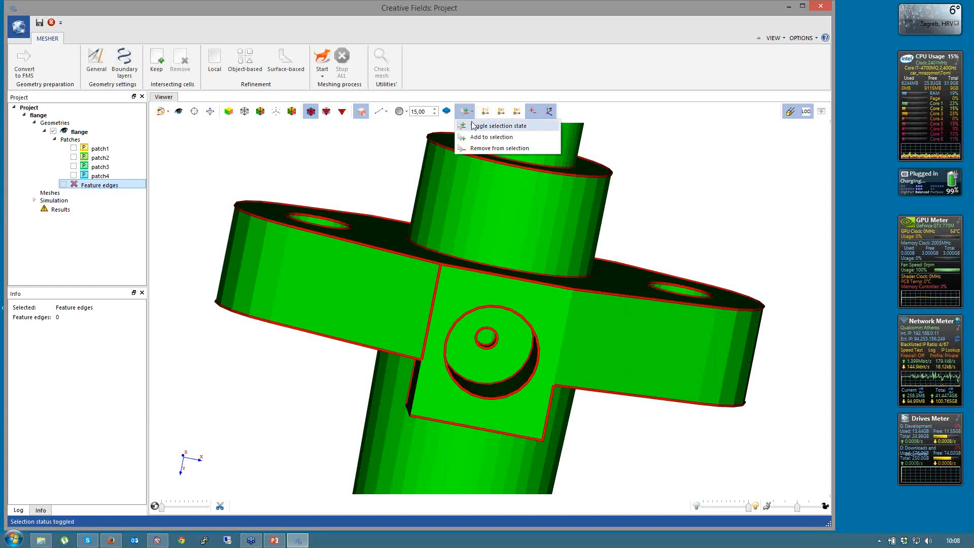
left_click(473, 139)
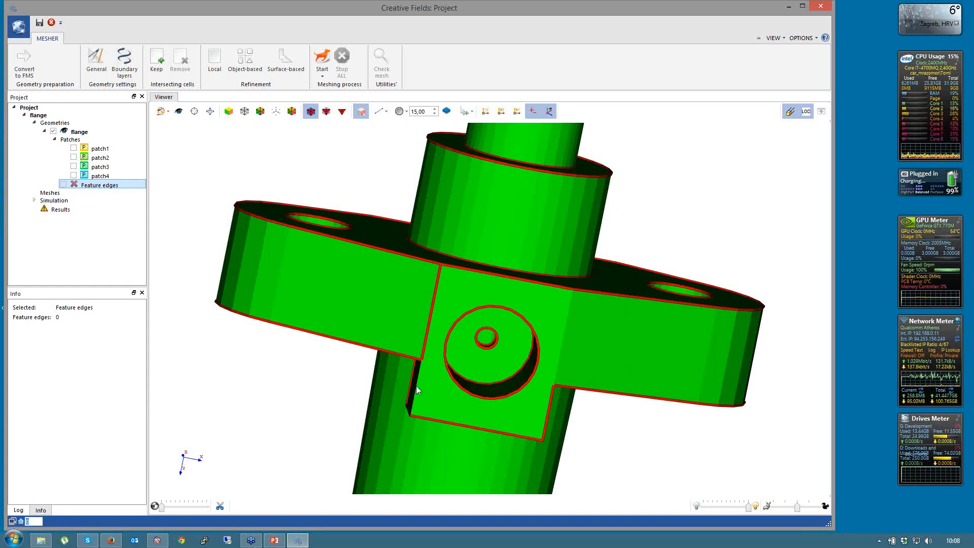
left_click(562, 340)
left_click_drag(721, 143, 617, 463)
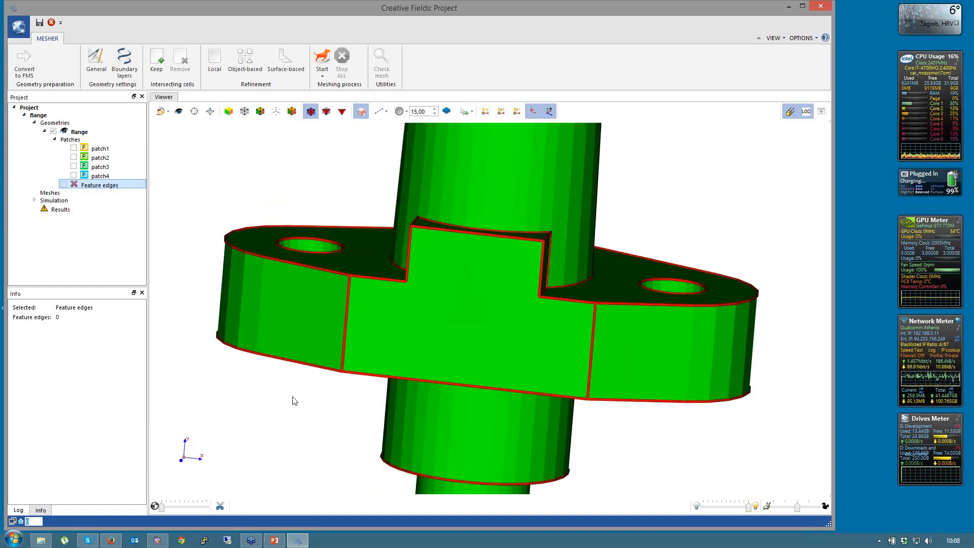
Make the flange surface translucent and add the selected edges to its feature edges.
left_click_drag(165, 508, 207, 509)
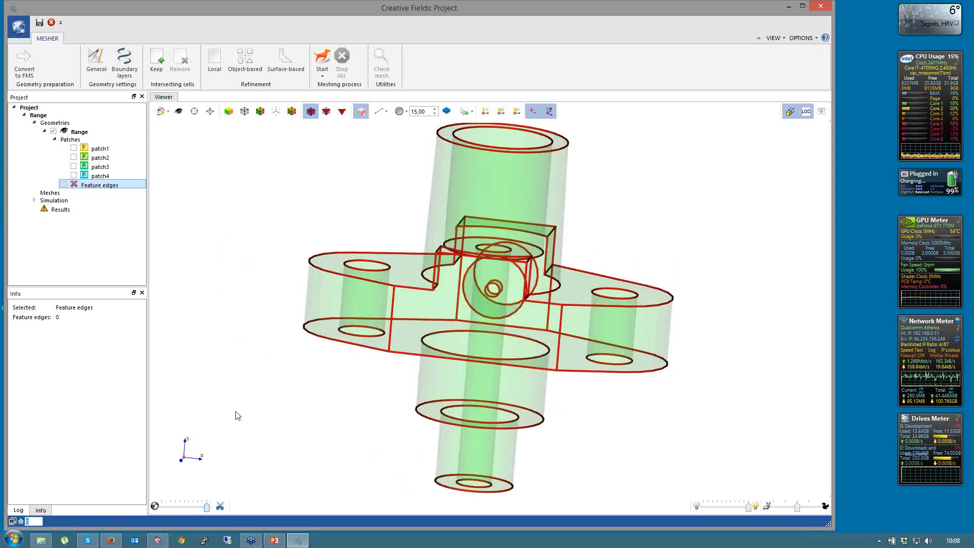
scroll(236, 413, "down", 3)
right_click(241, 413)
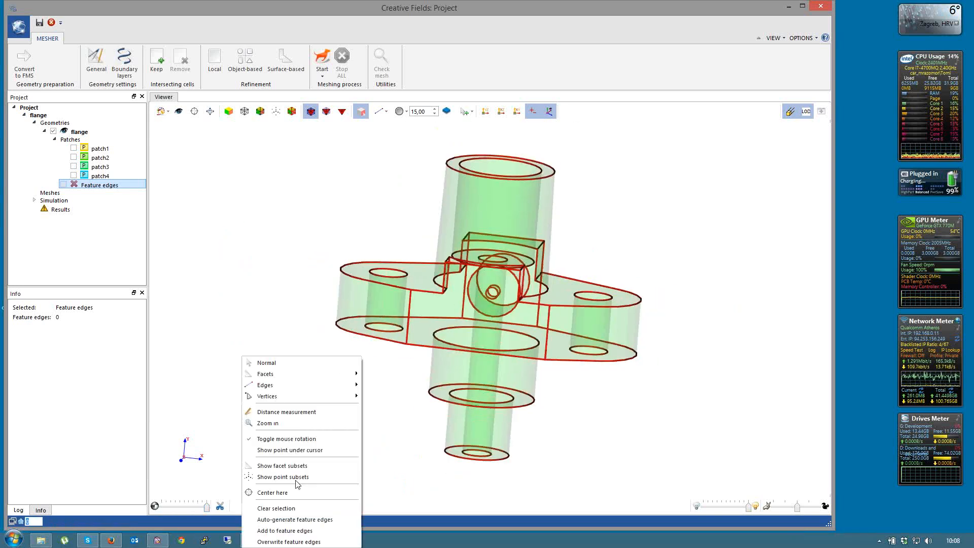
left_click(283, 531)
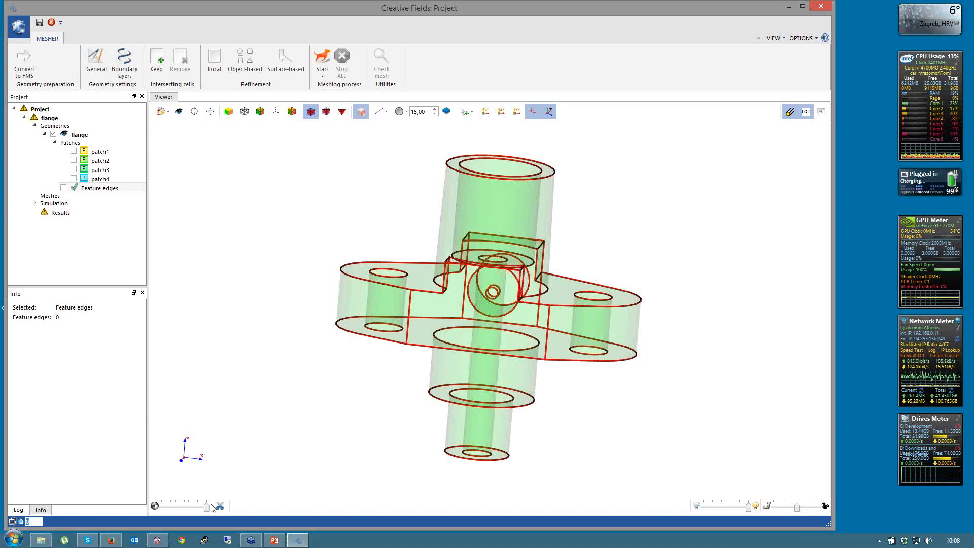
Return to the Normal selection mode and make the flange surface fully opaque again.
right_click(197, 355)
mouse_move(229, 350)
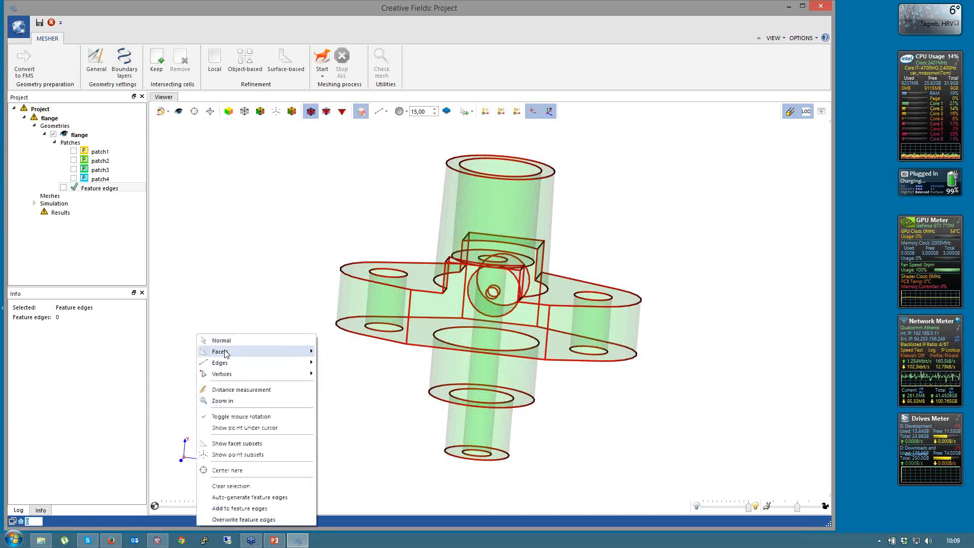
left_click(221, 341)
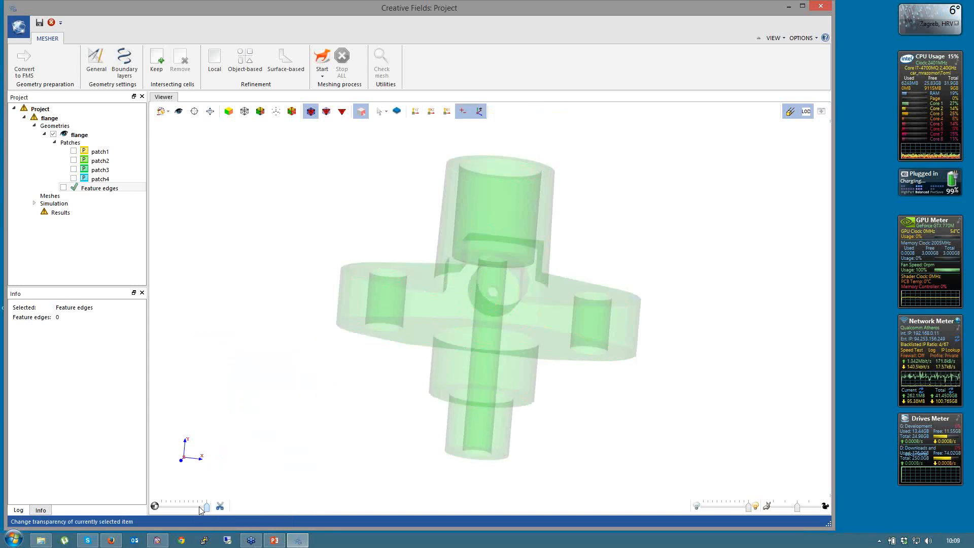
left_click_drag(205, 506, 166, 506)
left_click(65, 191)
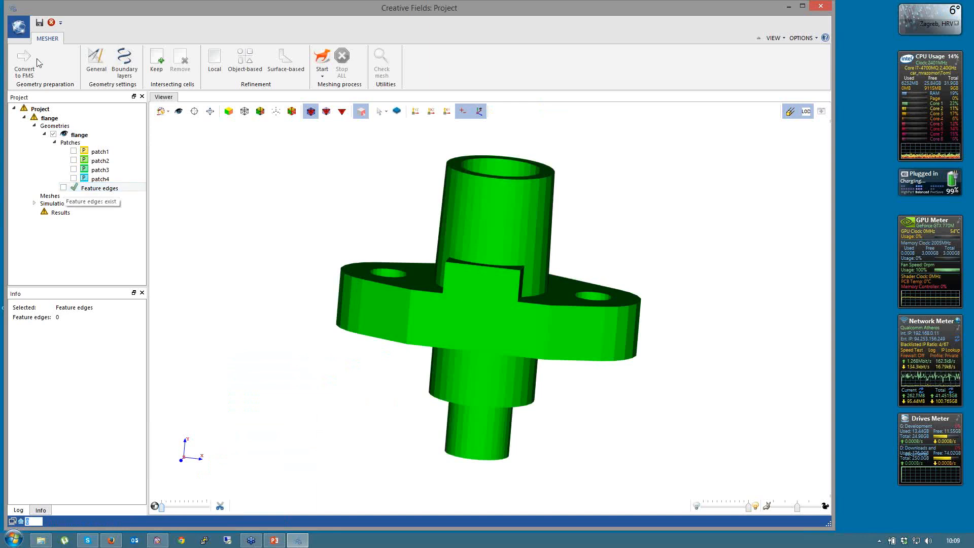
Save the project, run the Cartesian mesher on the flange, and close the finished cartesianMesh process output.
left_click(40, 25)
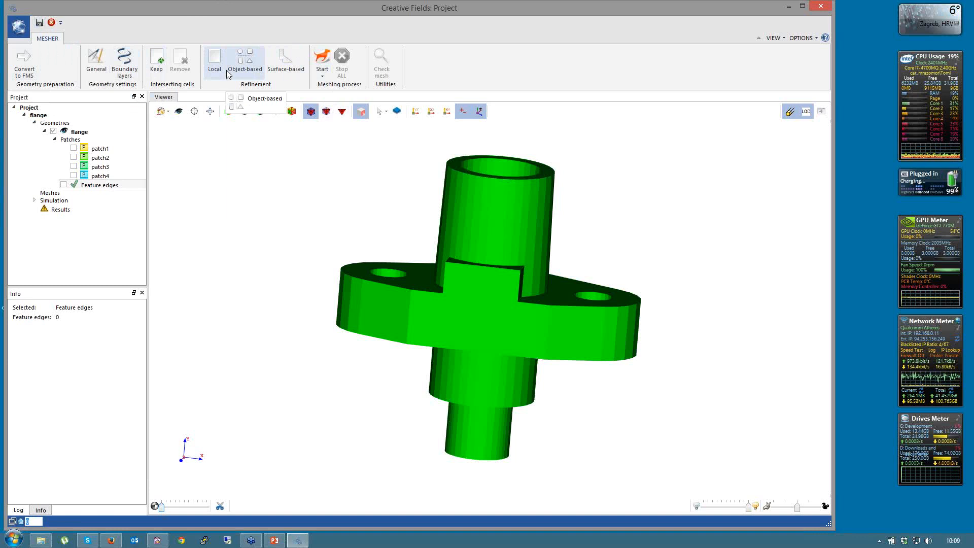
left_click(323, 74)
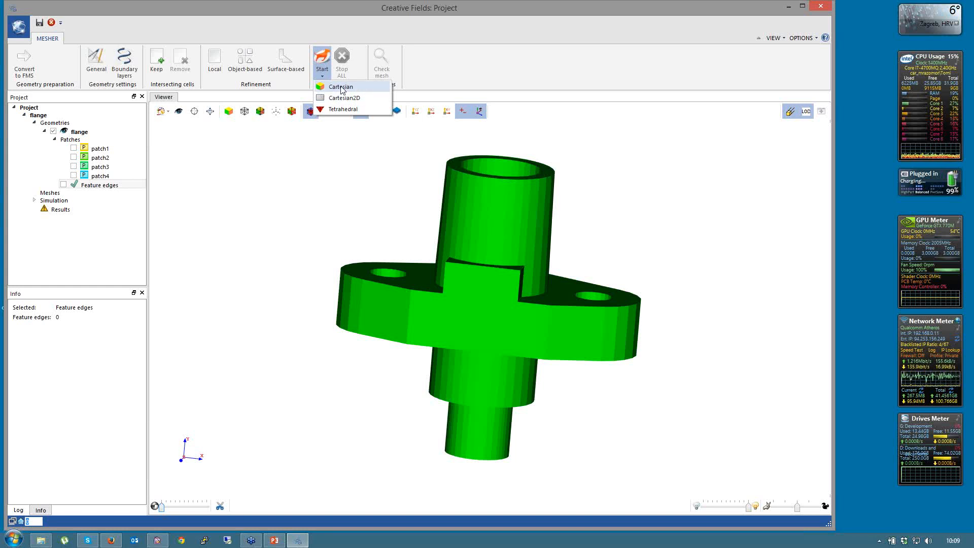
left_click(341, 87)
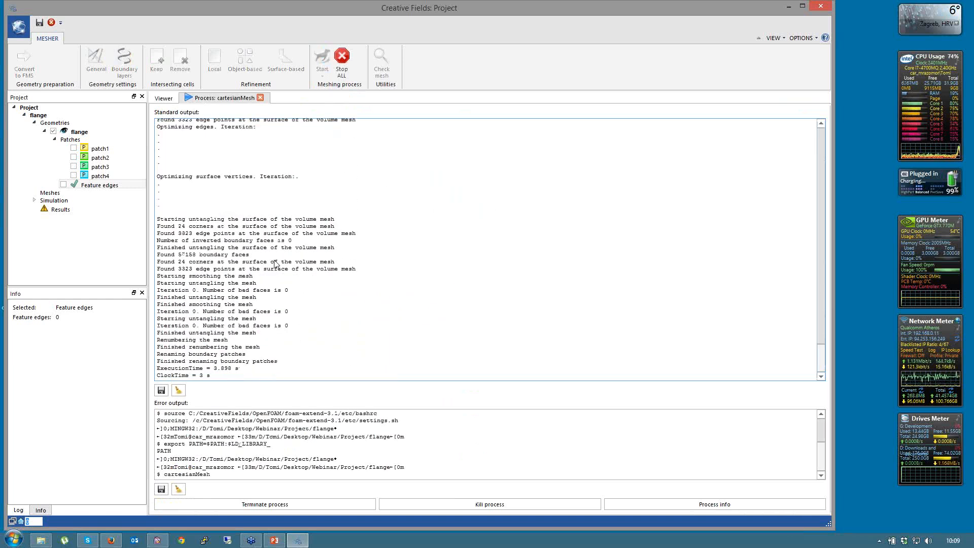
left_click(260, 98)
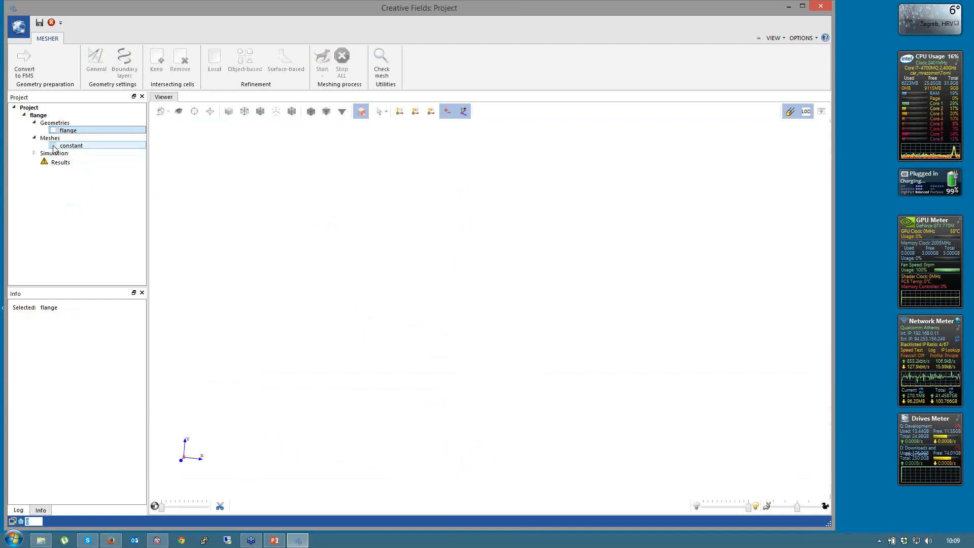
Display the constant mesh and examine its surface cells around the tube, the raised block and the bolt holes.
left_click(53, 146)
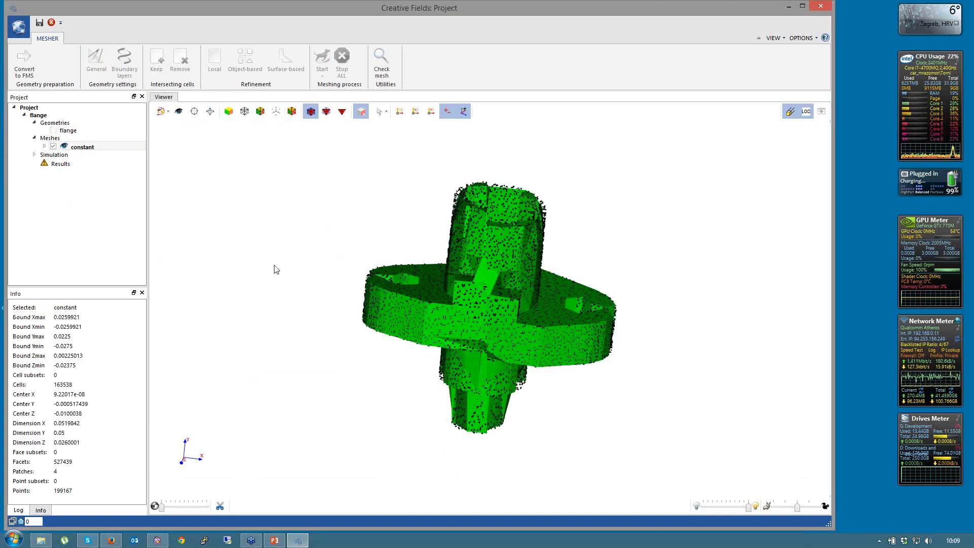
left_click_drag(274, 270, 274, 350)
scroll(729, 197, "up", 5)
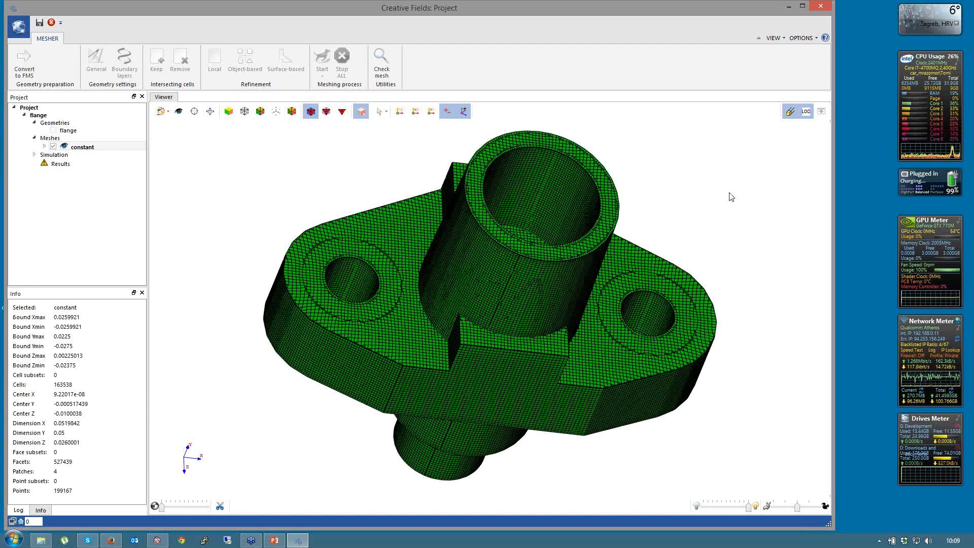
scroll(367, 376, "up", 5)
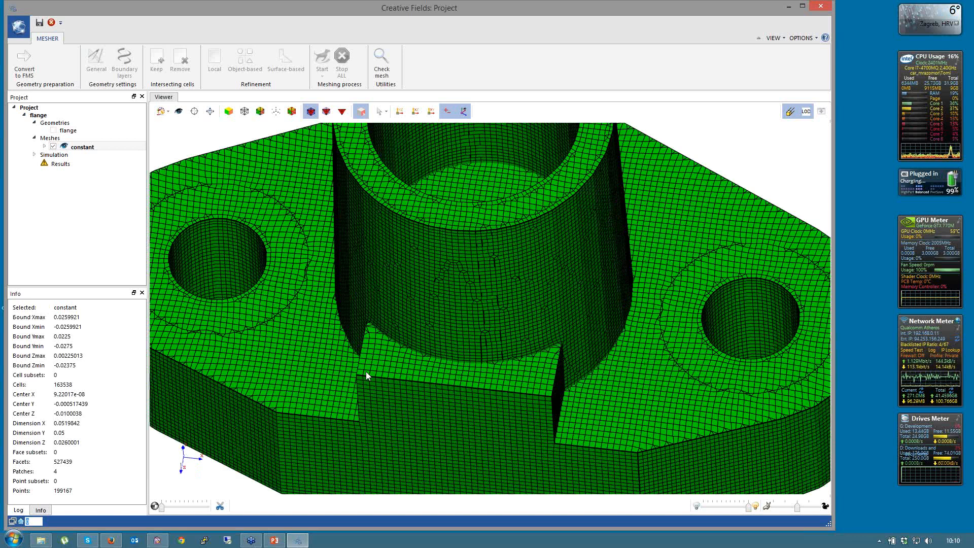
middle_click_drag(367, 375, 223, 189)
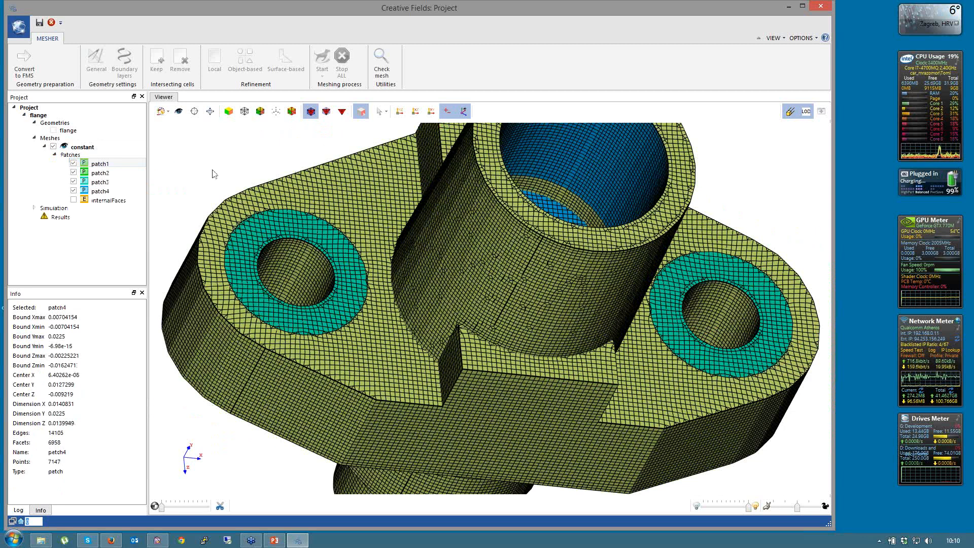
View the coloured patches of the constant mesh and turn off the display of patch1 through patch4.
scroll(212, 174, "down", 2)
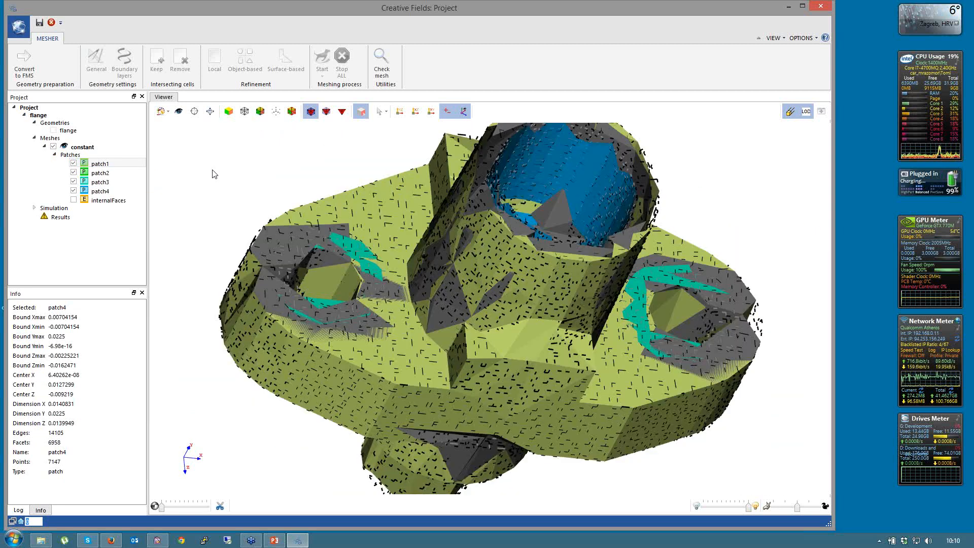
left_click_drag(212, 174, 36, 179)
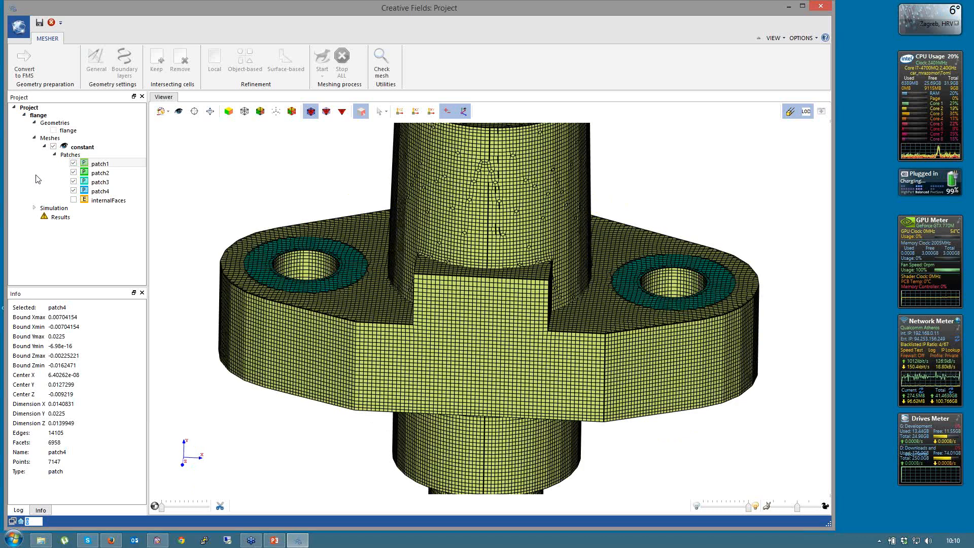
left_click(74, 190)
left_click(73, 181)
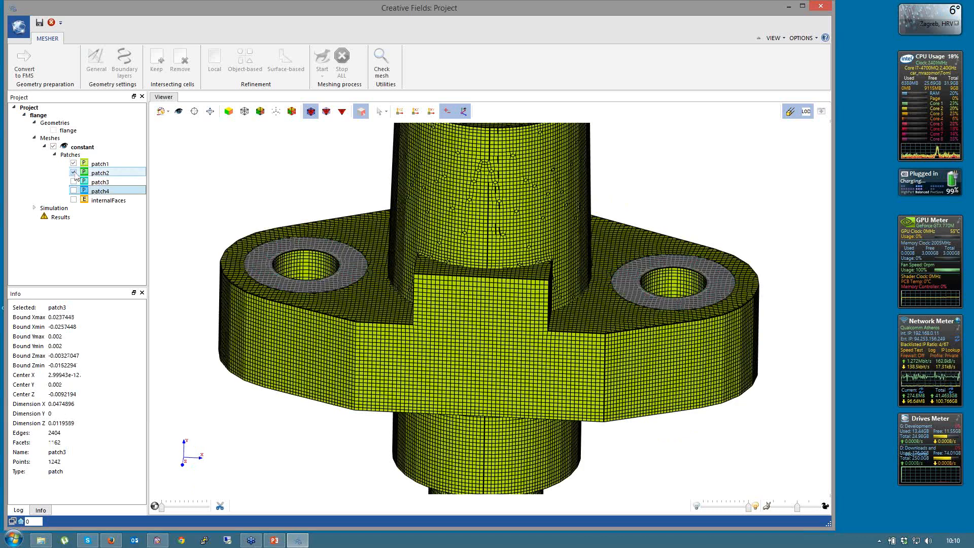
left_click(73, 172)
left_click(73, 163)
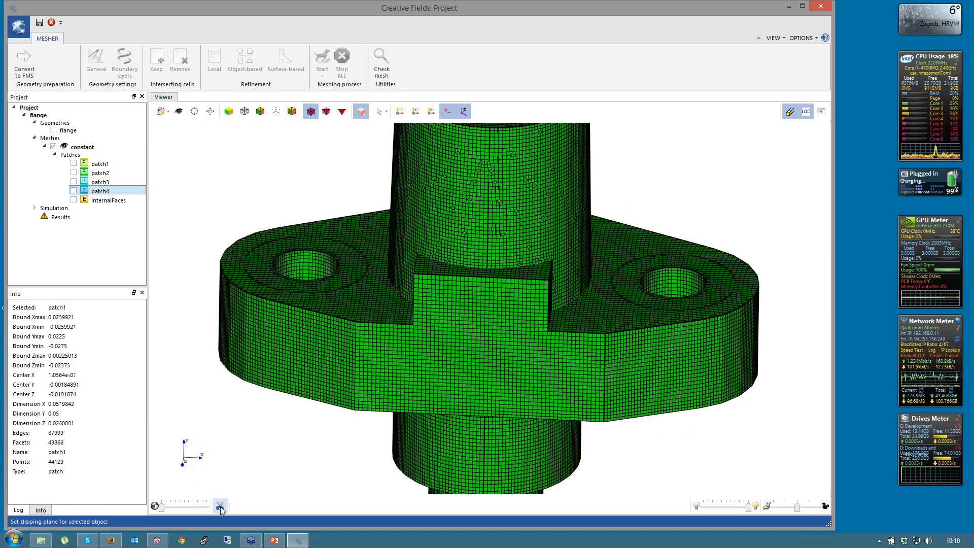
Clip the constant mesh with a plane whose normal is 1, 0, 0, examine the interior cells, and remove the clipping.
left_click(220, 507)
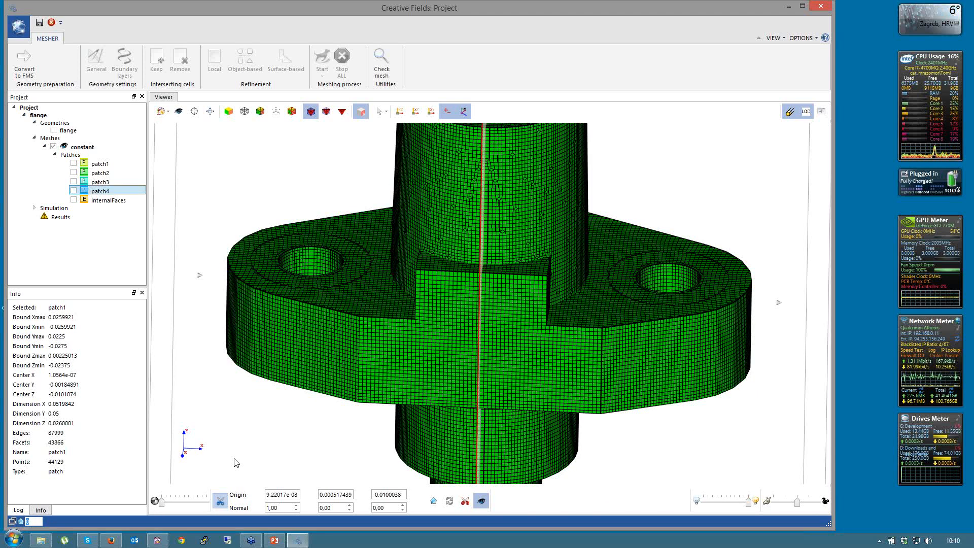
left_click_drag(236, 463, 307, 453)
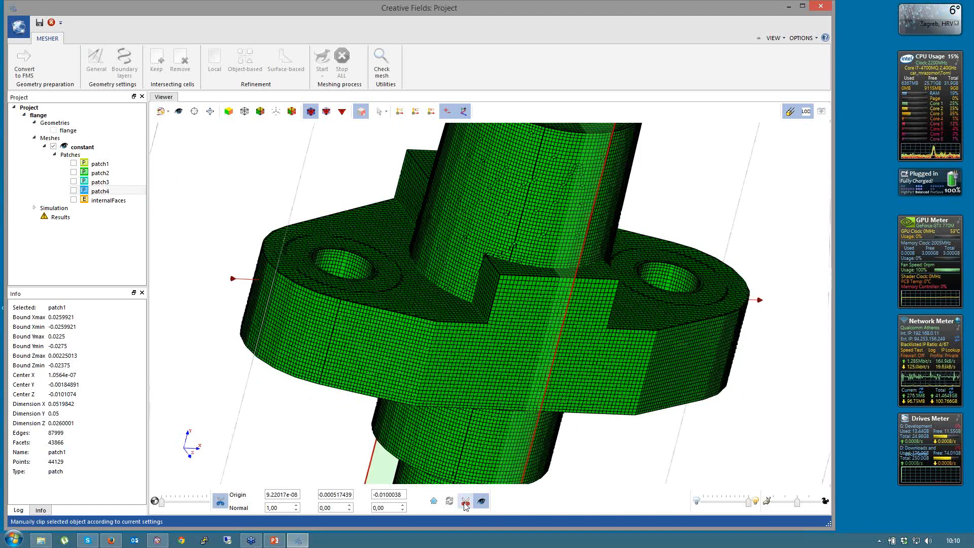
left_click(465, 503)
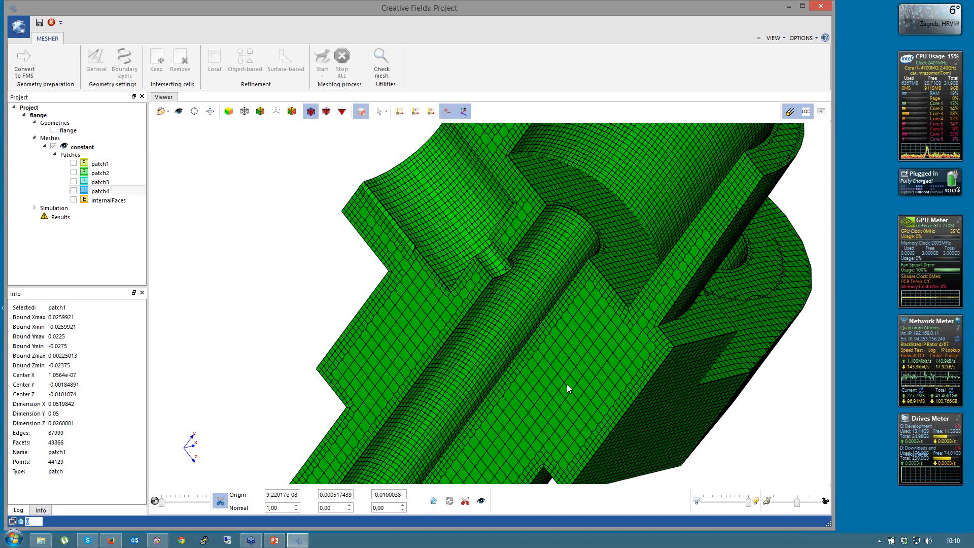
scroll(567, 385, "down", 2)
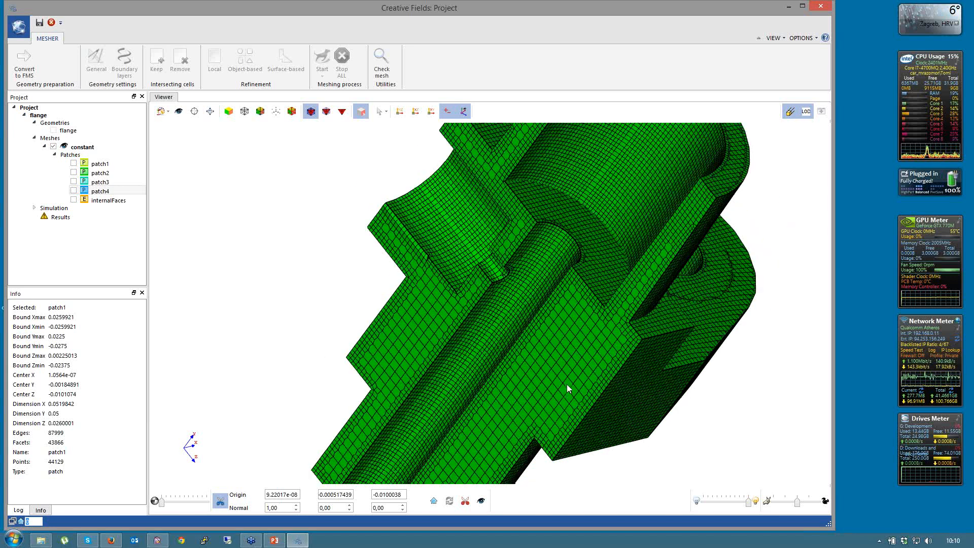
left_click(221, 502)
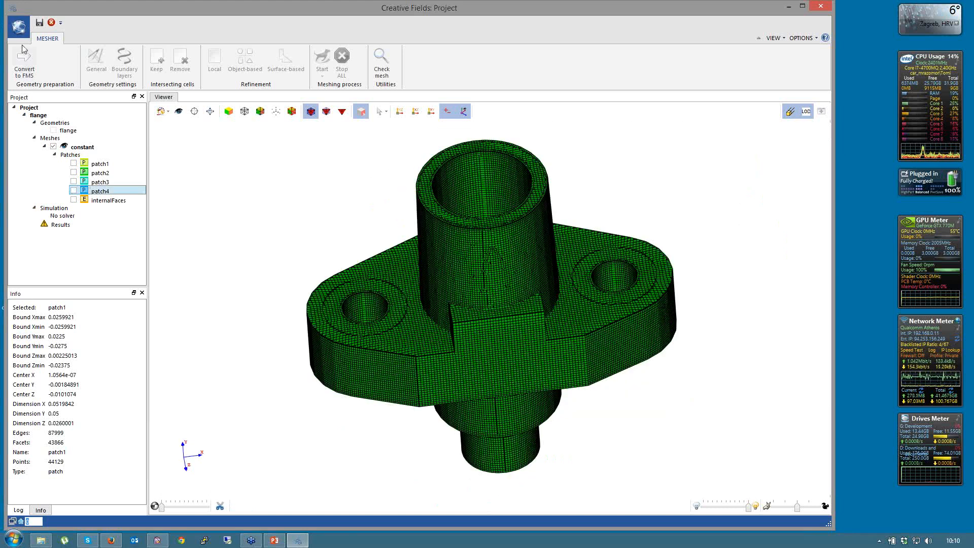
Select laplacianFoam as the solver for the flange simulation and save the project.
left_click(65, 217)
right_click(65, 217)
left_click(94, 226)
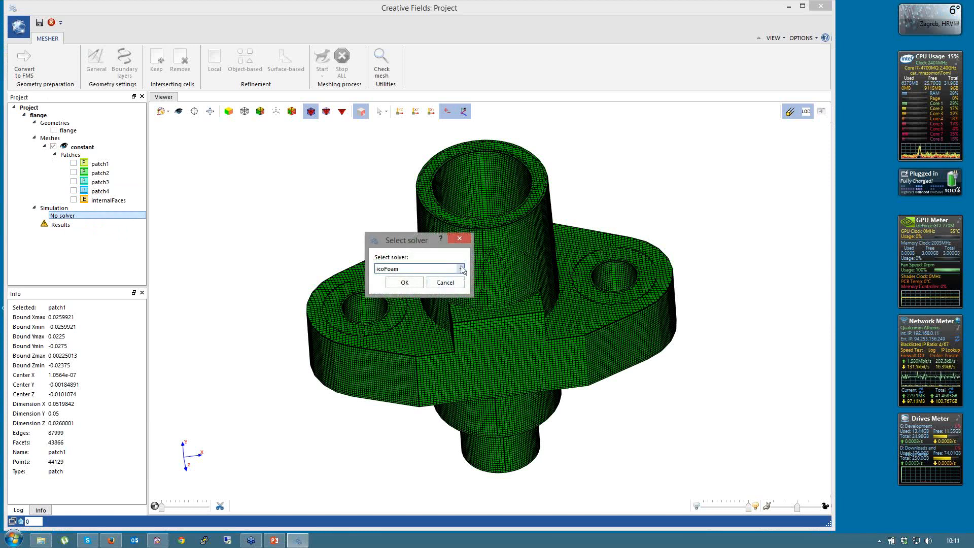
left_click(461, 269)
left_click(403, 279)
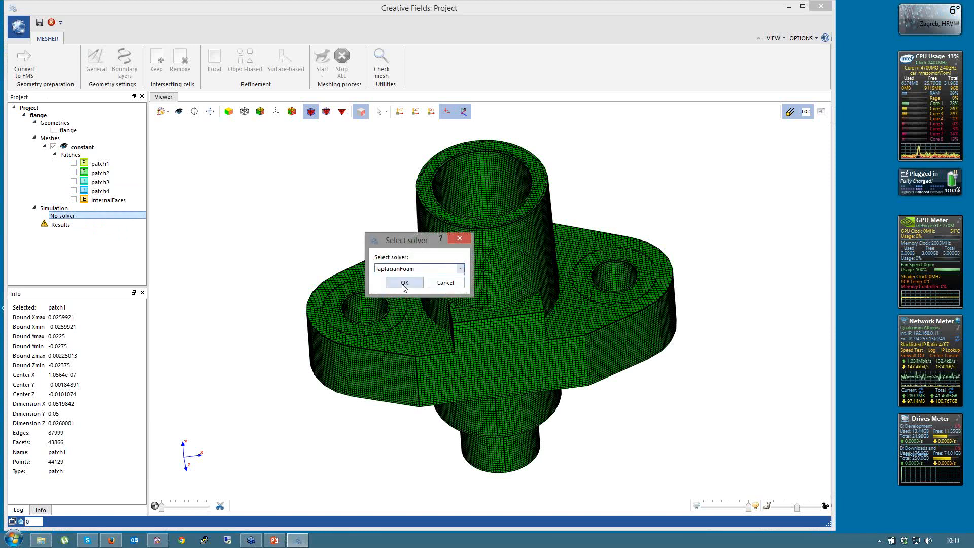
left_click(405, 285)
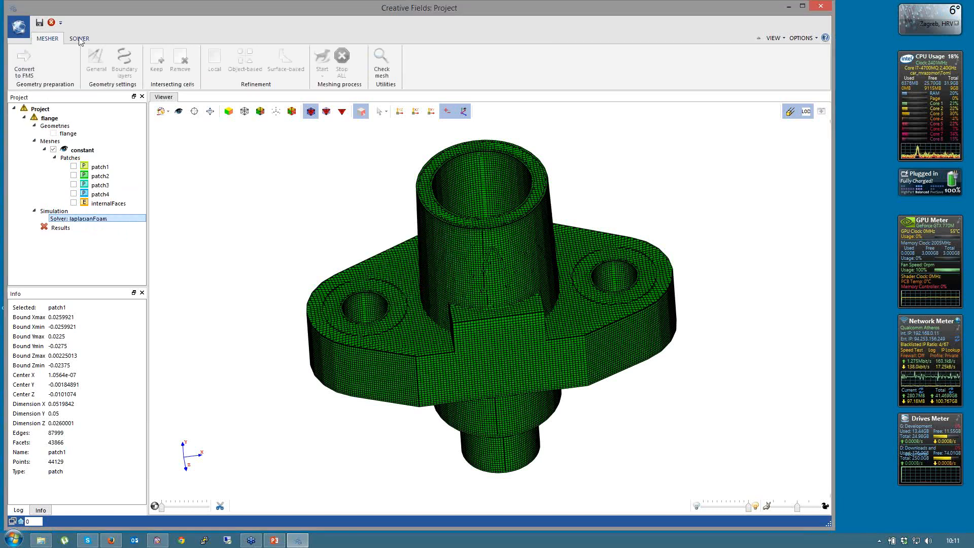
left_click(82, 38)
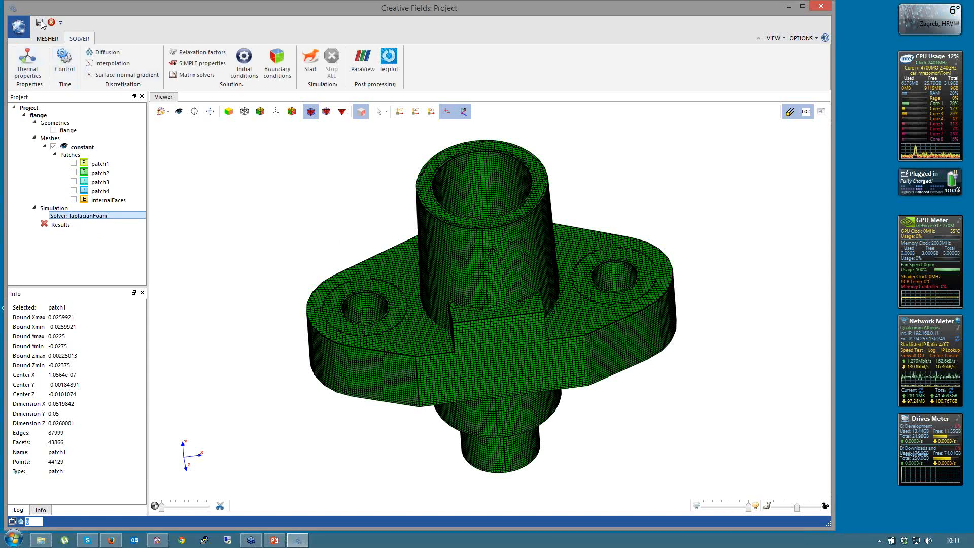
left_click(56, 138)
left_click(94, 148)
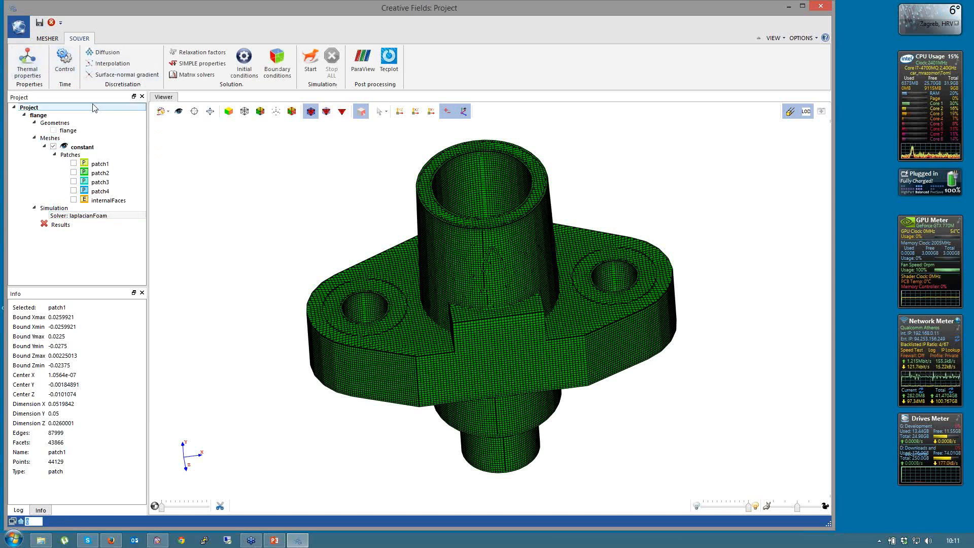
Set the thermal diffusivity to 8e-05 in the solver's thermal properties.
left_click(28, 71)
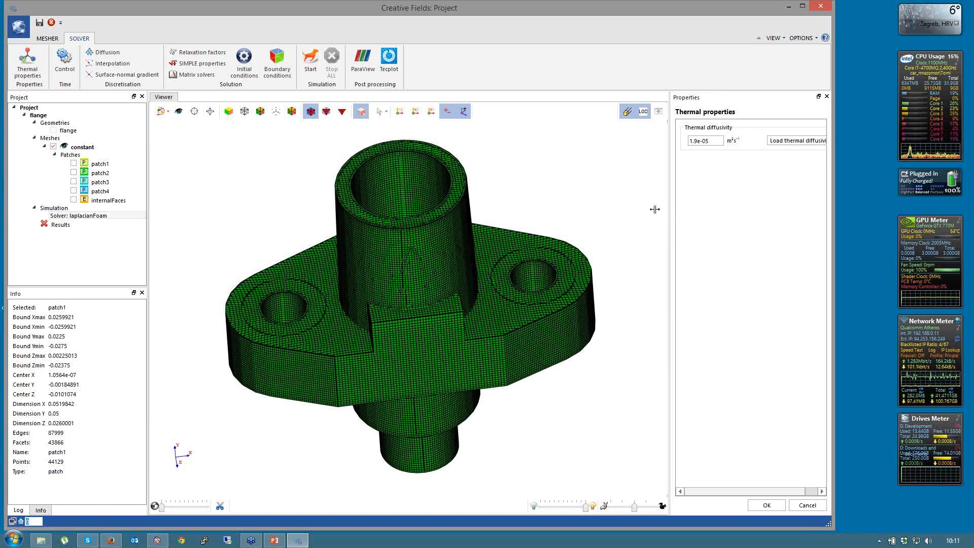
left_click_drag(655, 209, 630, 209)
left_click_drag(660, 142, 646, 144)
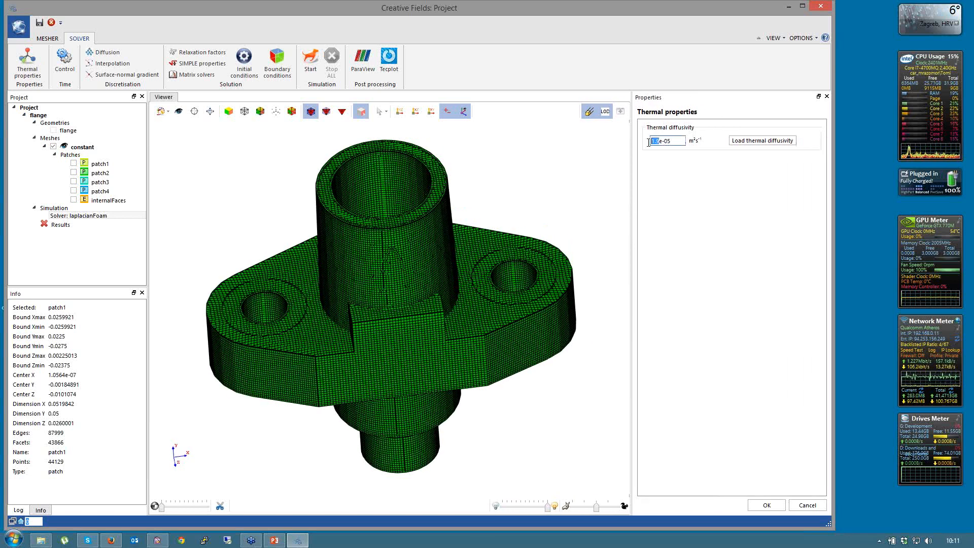
type("8")
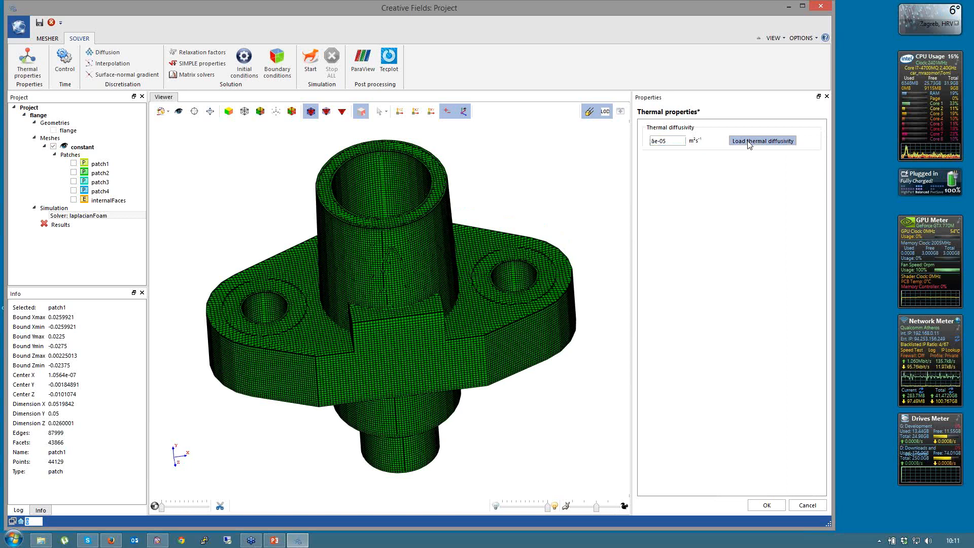
Look through the predefined material entries for thermal diffusivity and cancel without loading one.
left_click(748, 143)
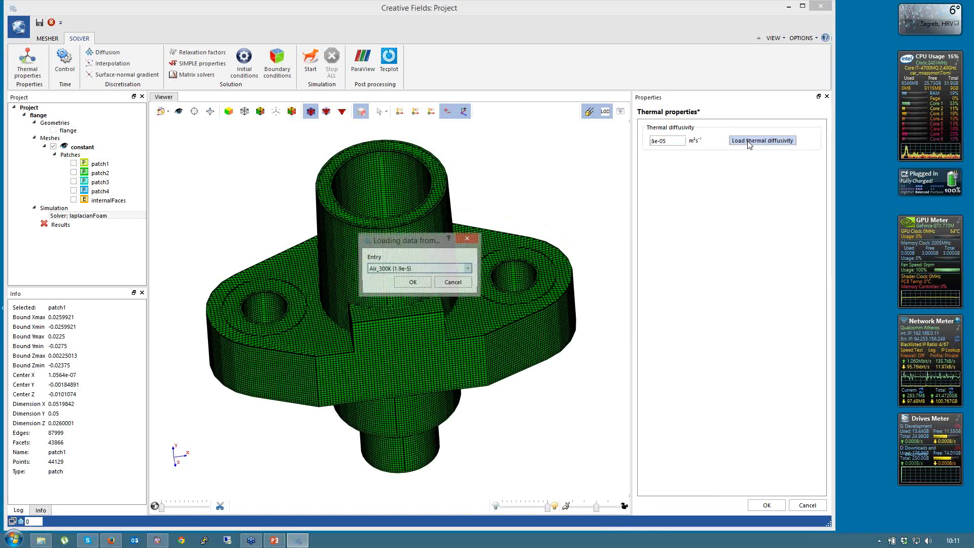
left_click(467, 269)
scroll(467, 306, "down", 2)
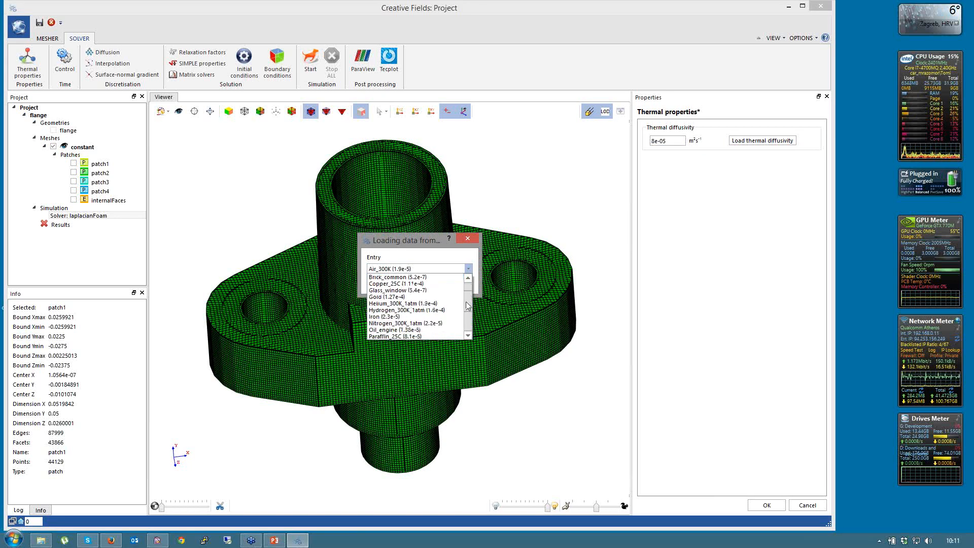
scroll(467, 305, "up", 3)
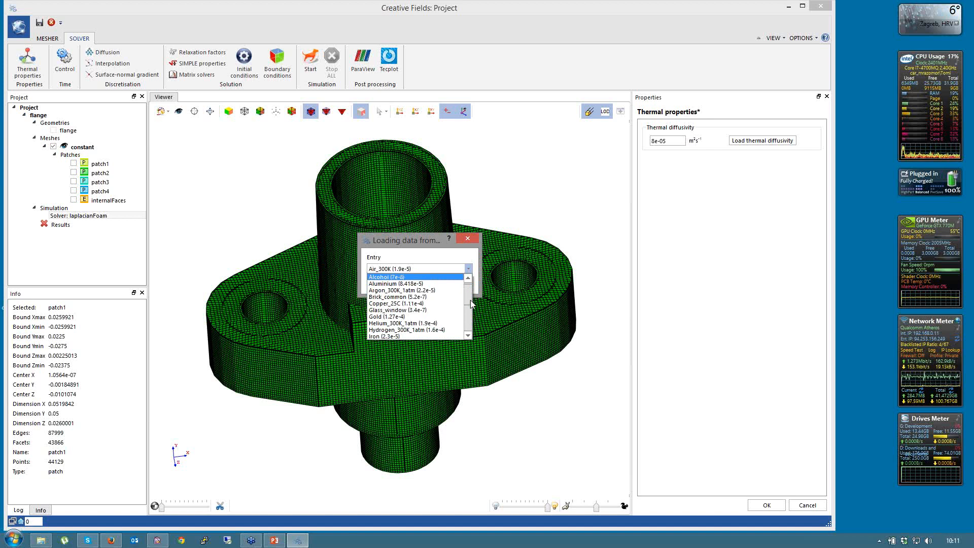
left_click(416, 238)
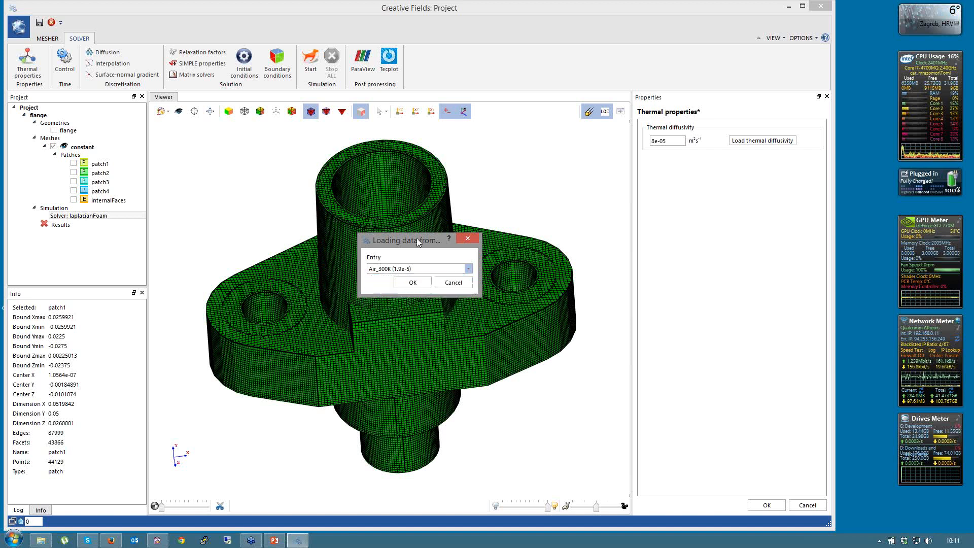
left_click(453, 284)
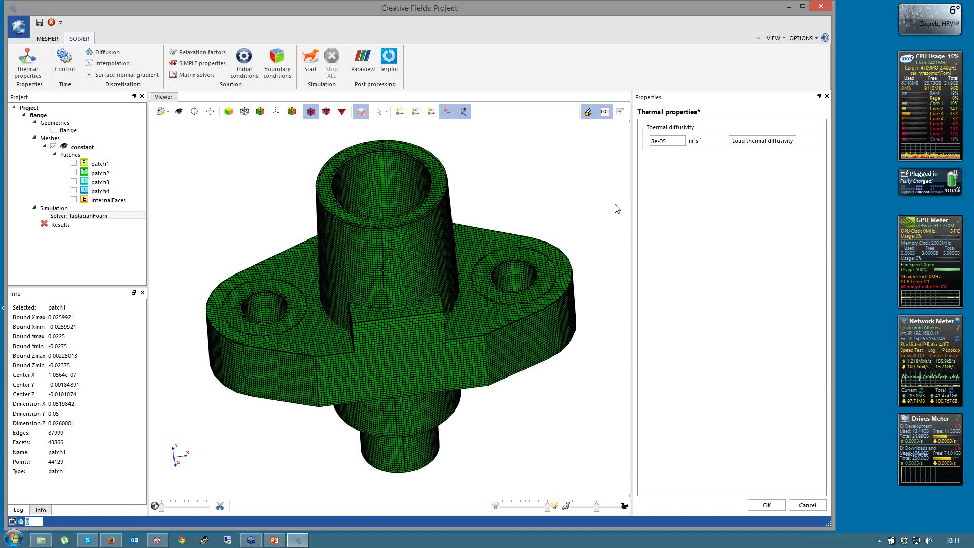
Accept the thermal properties and set the time control to end time 2, time step 0.1 and write interval 1.
left_click(766, 505)
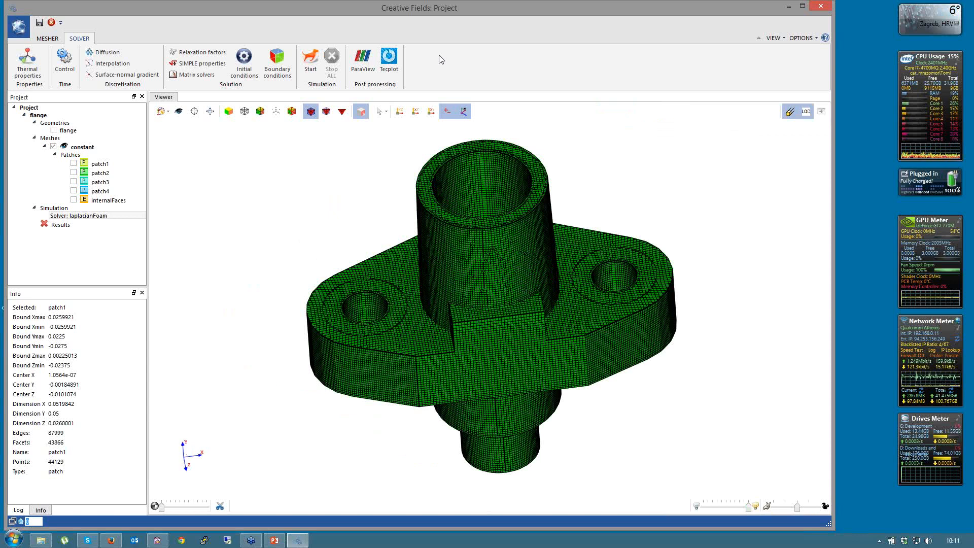
left_click(65, 63)
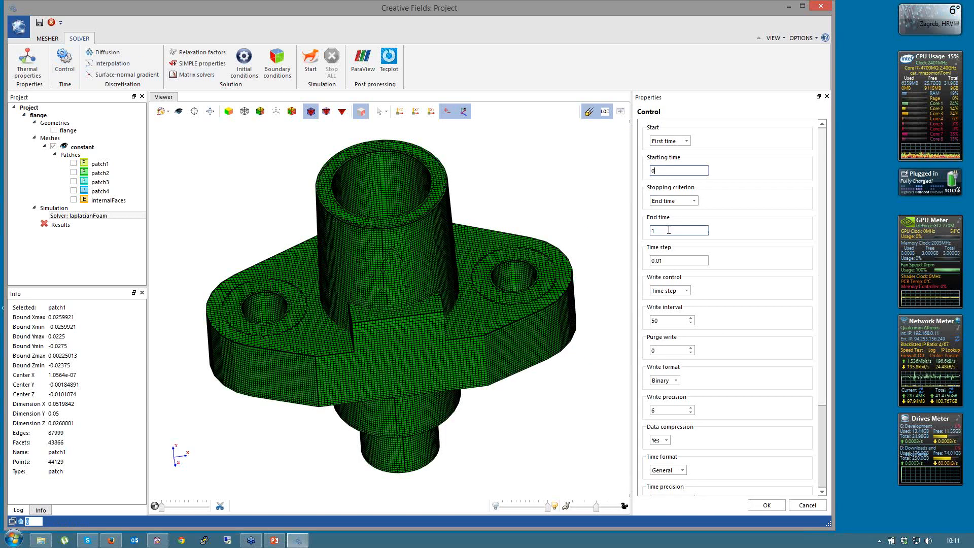
left_click_drag(670, 231, 611, 232)
type("2")
left_click(672, 261)
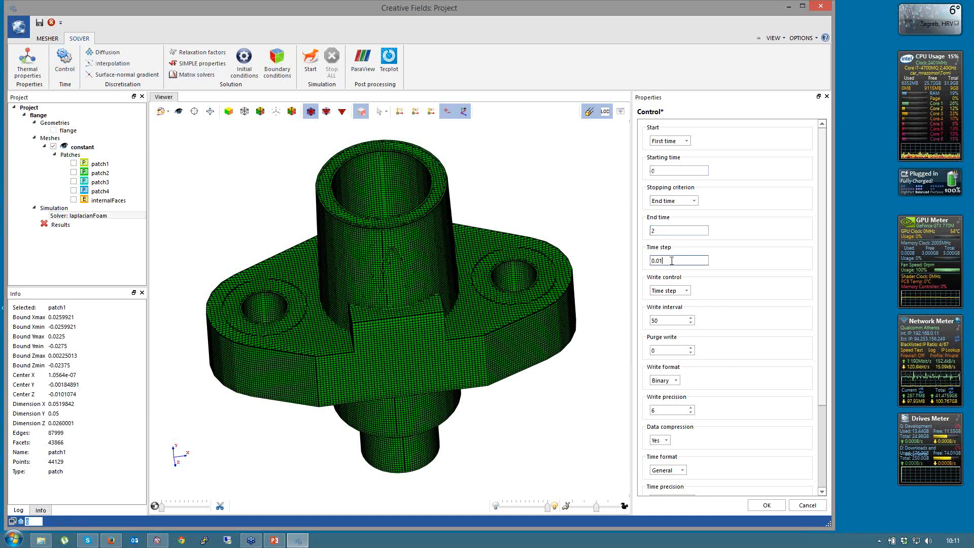
key("BackSpace")
type("1")
left_click_drag(671, 321, 612, 320)
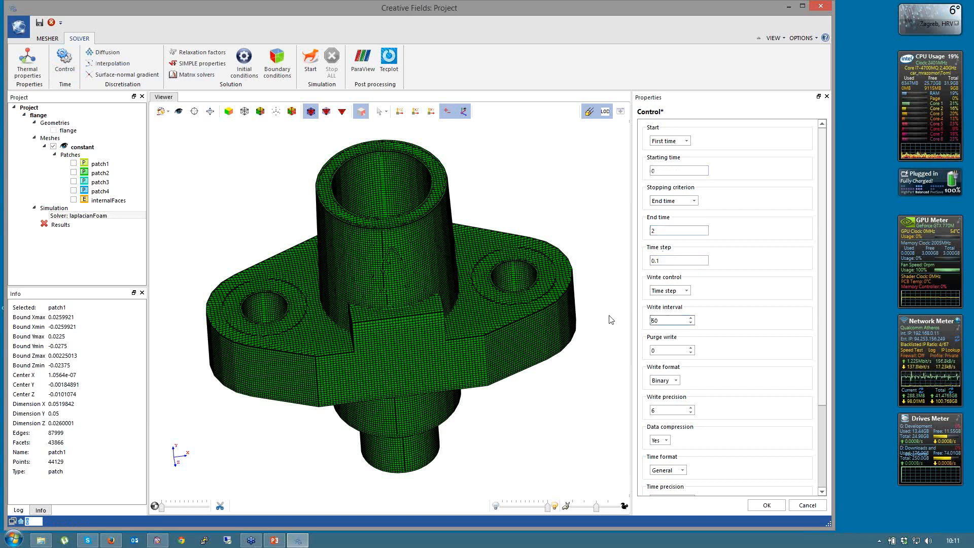
type("1")
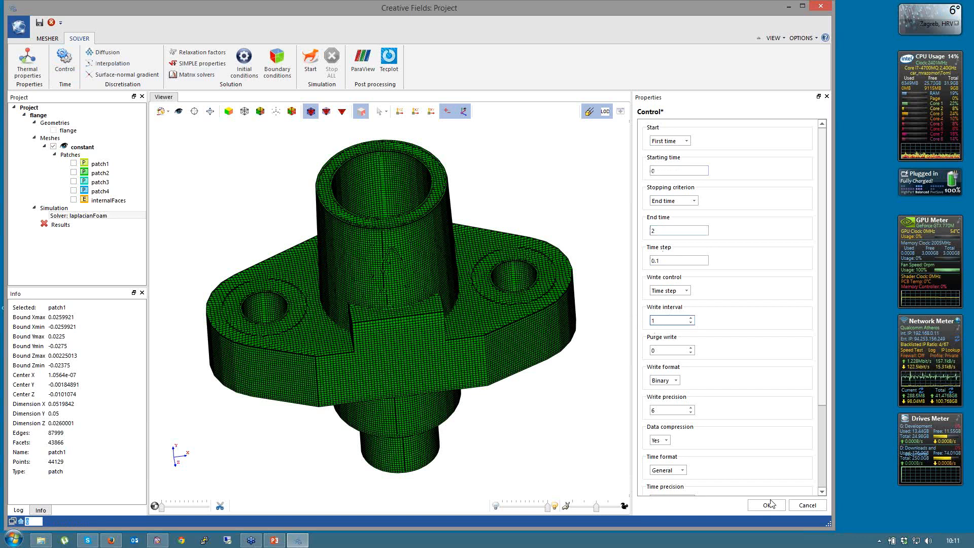
left_click(768, 505)
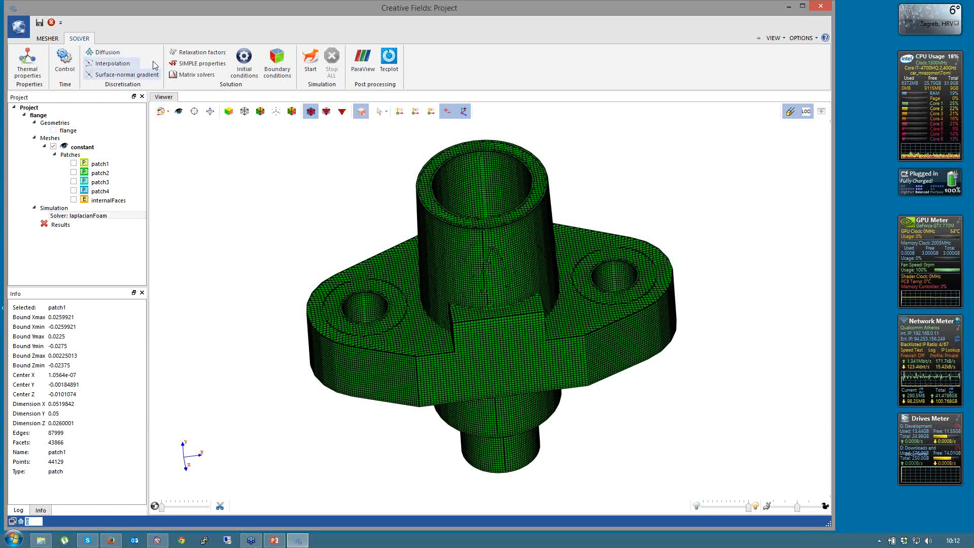
Accept the linear interpolation schemes and set the uniform initial temperature to 273.
left_click(106, 64)
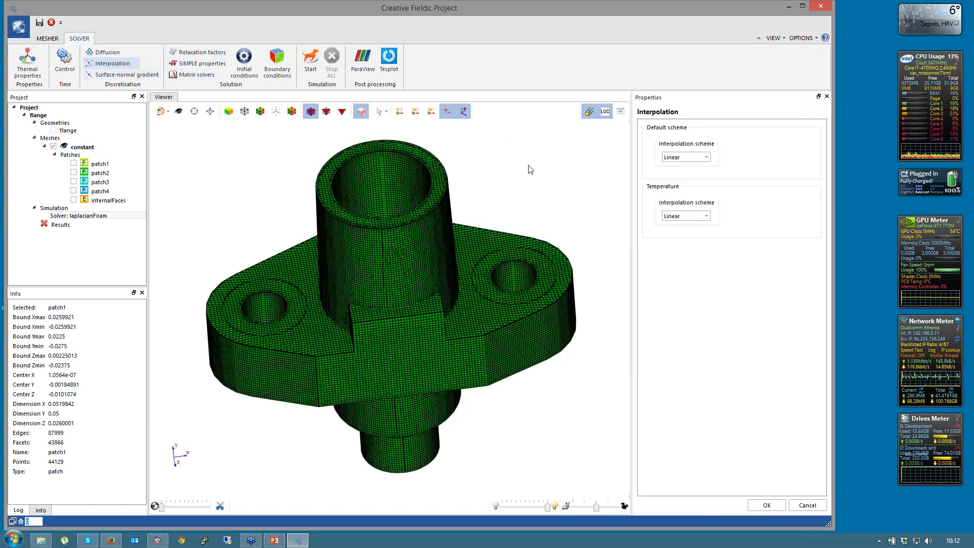
left_click(767, 506)
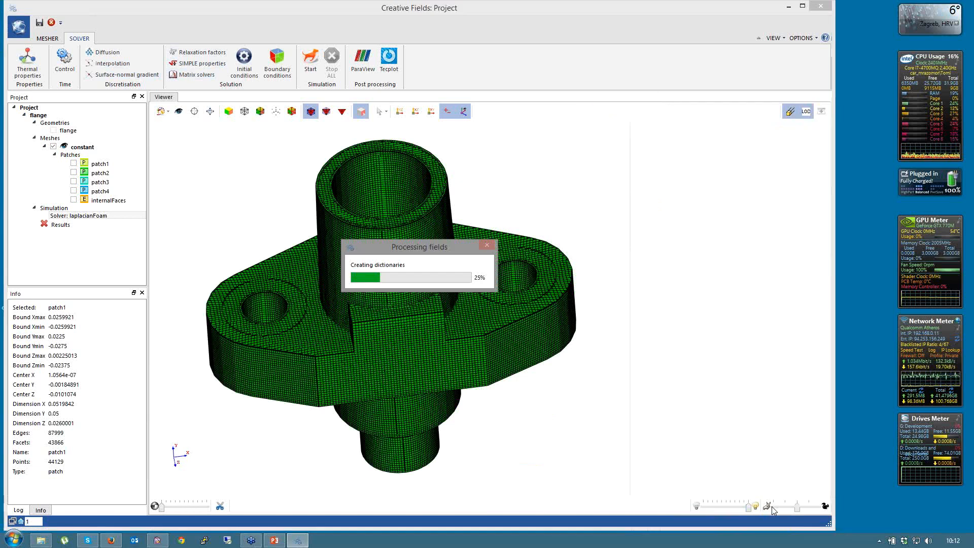
left_click(242, 74)
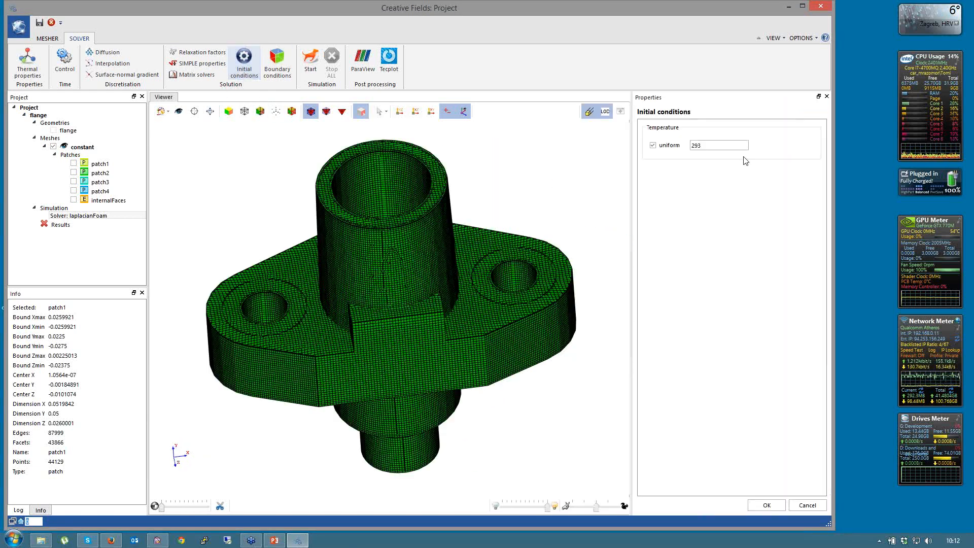
left_click(709, 148)
key("BackSpace")
type("7")
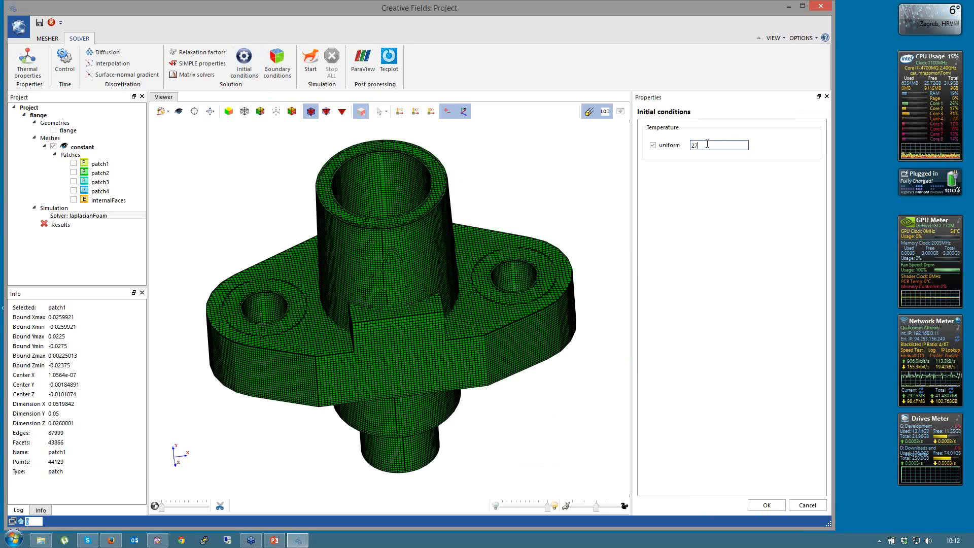
type("3")
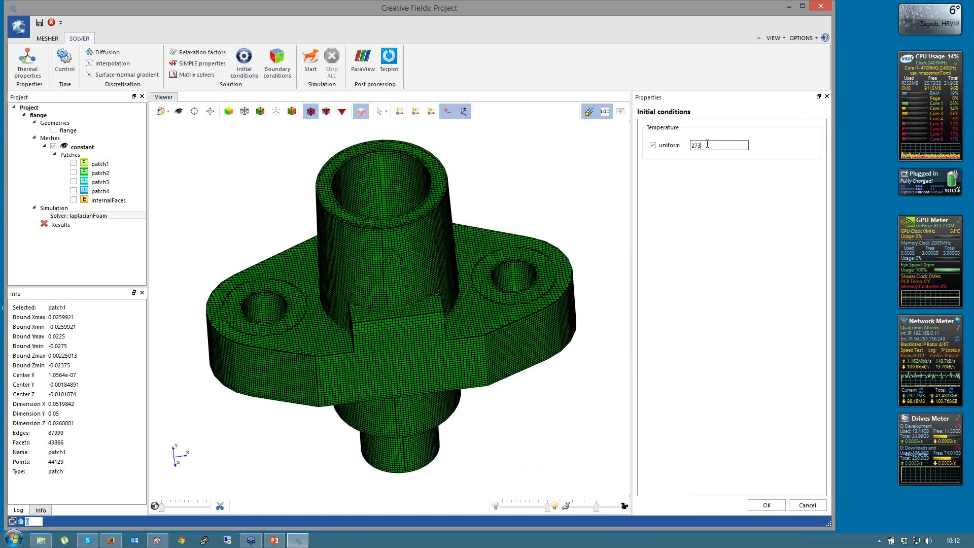
left_click(767, 505)
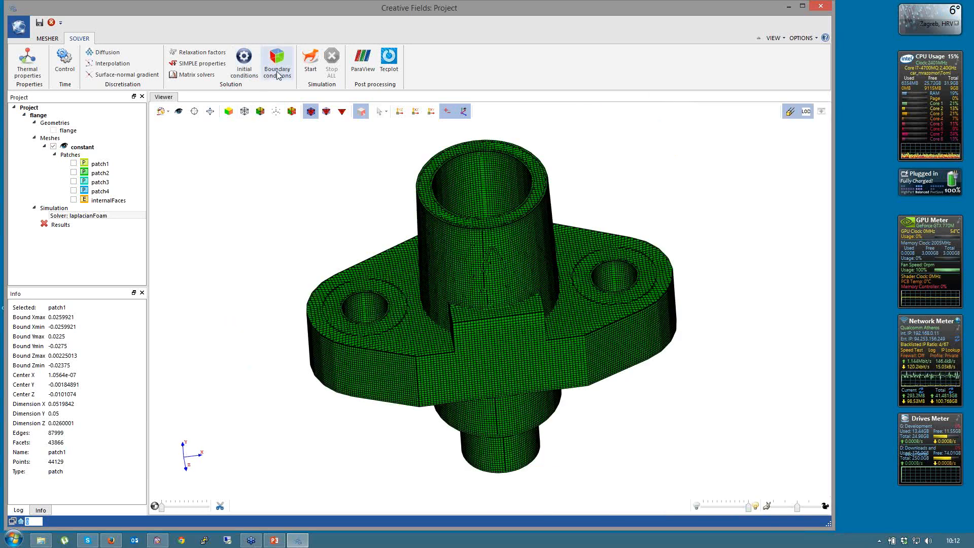
Open the boundary conditions and go through the patches' temperature settings, selecting patches by name, in the 3D view and in the project tree.
left_click(275, 67)
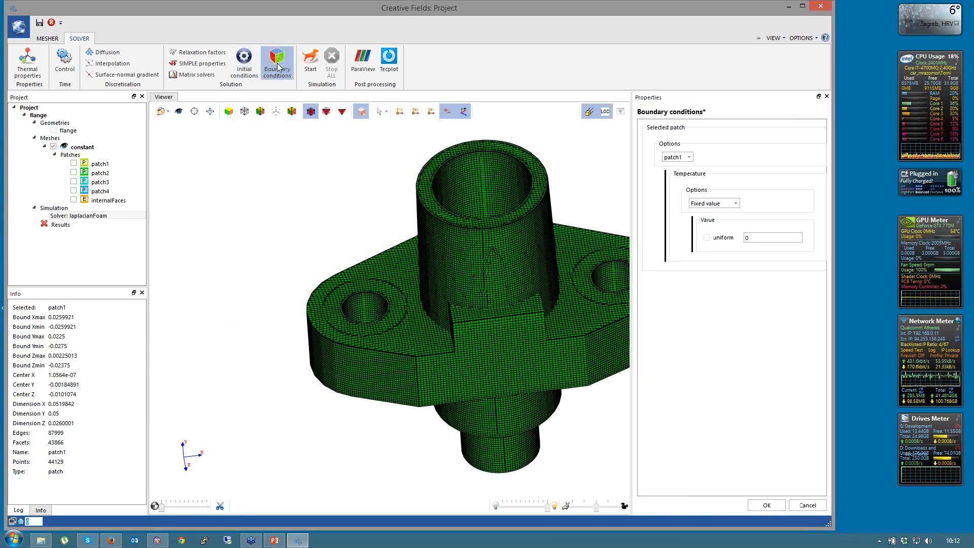
left_click(679, 158)
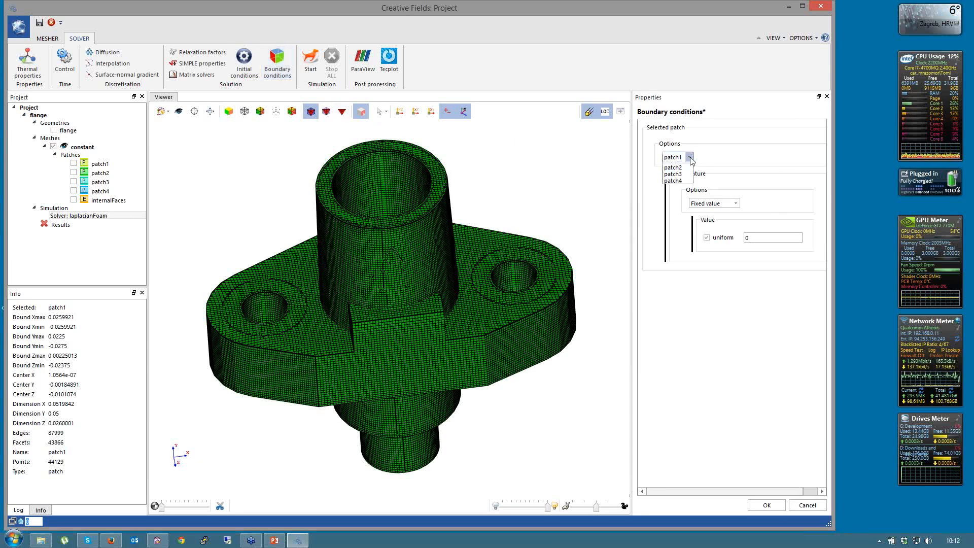
left_click(689, 158)
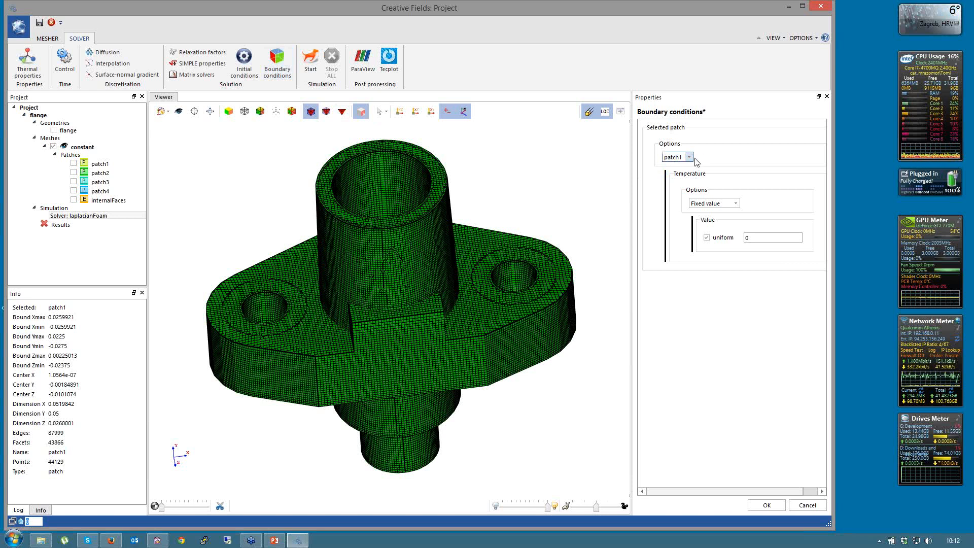
left_click(689, 159)
left_click(684, 173)
left_click(688, 158)
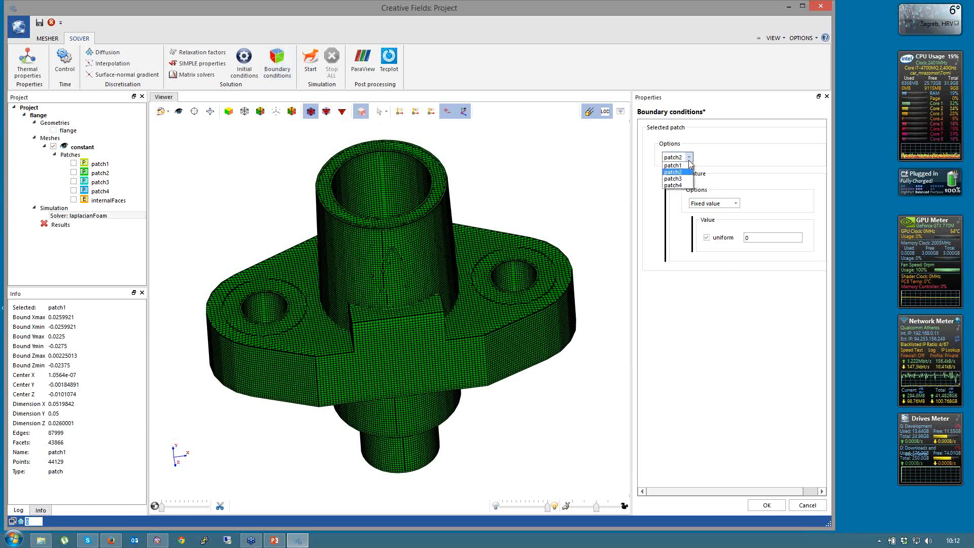
left_click(685, 178)
left_click(689, 159)
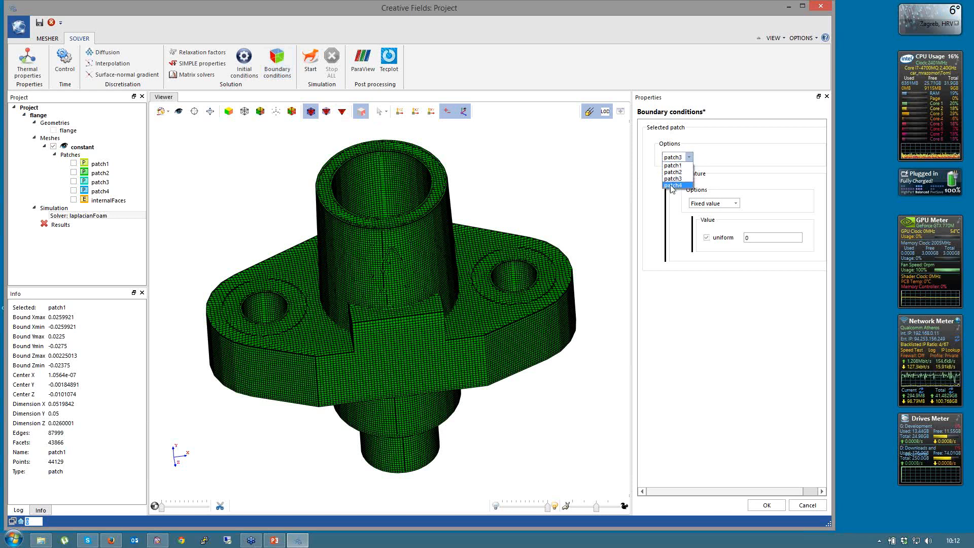
left_click(672, 185)
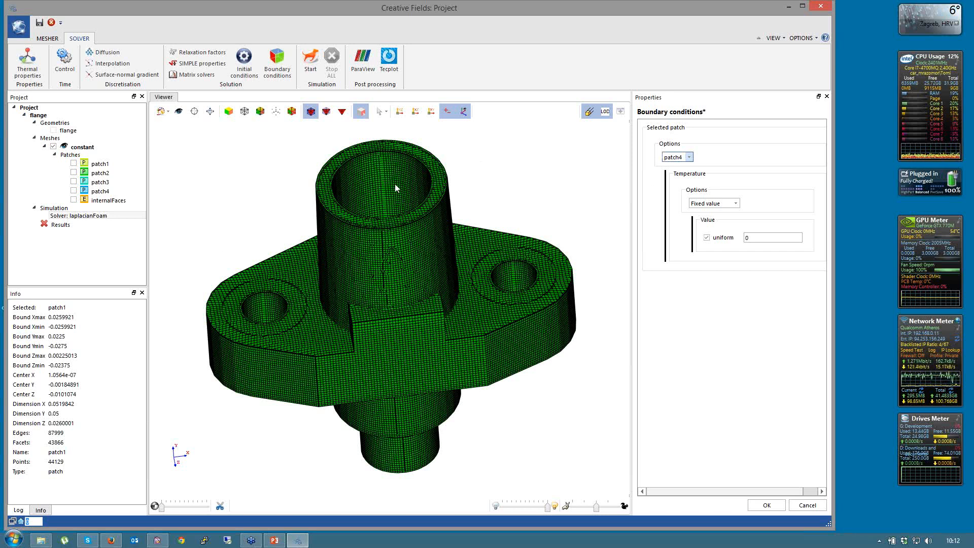
left_click(288, 288)
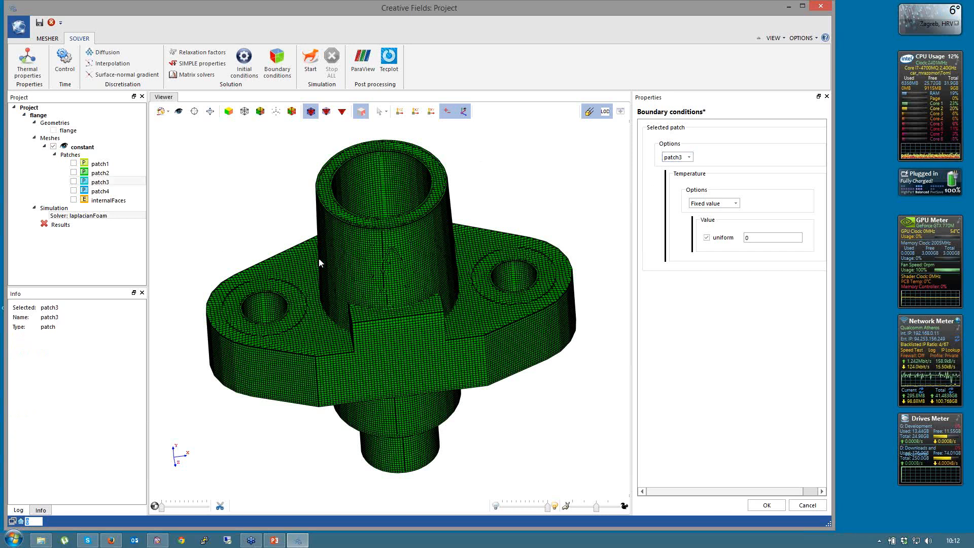
left_click(385, 164)
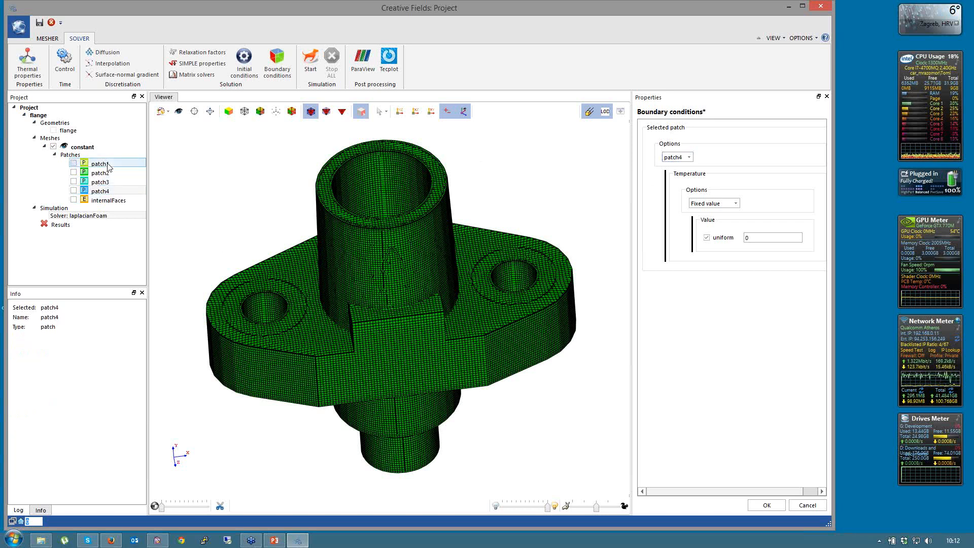
left_click(100, 173)
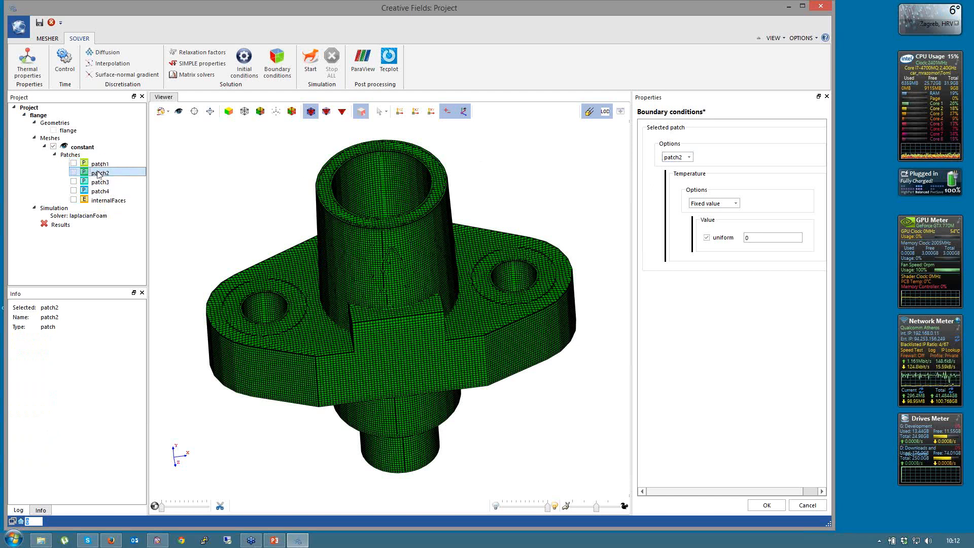
Set the temperature boundary condition of patch1 and patch3 to Zero gradient.
left_click(100, 164)
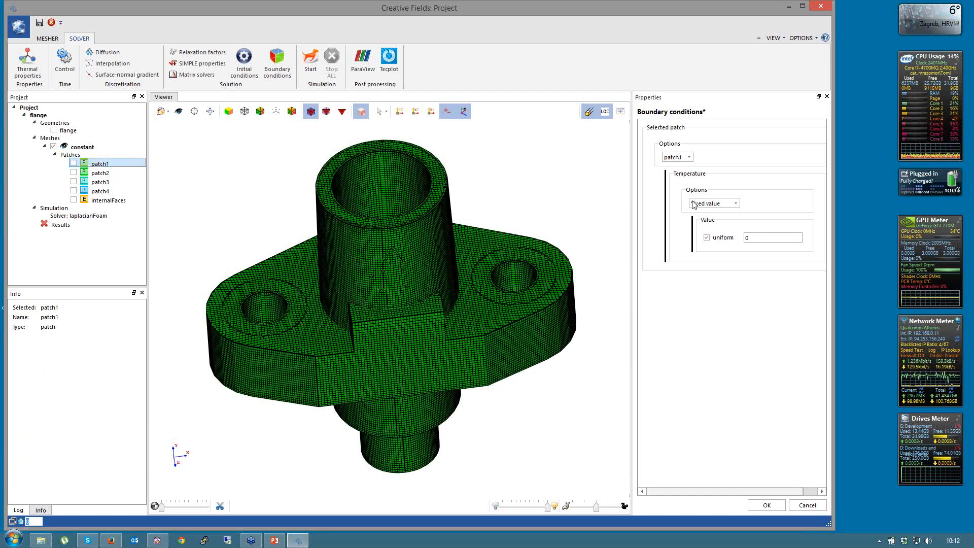
left_click(726, 204)
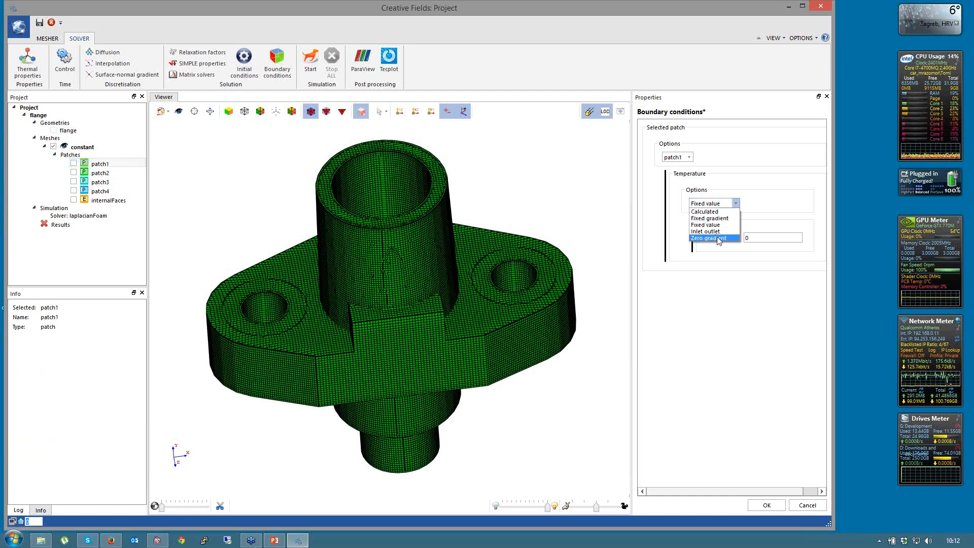
left_click(709, 238)
left_click(690, 157)
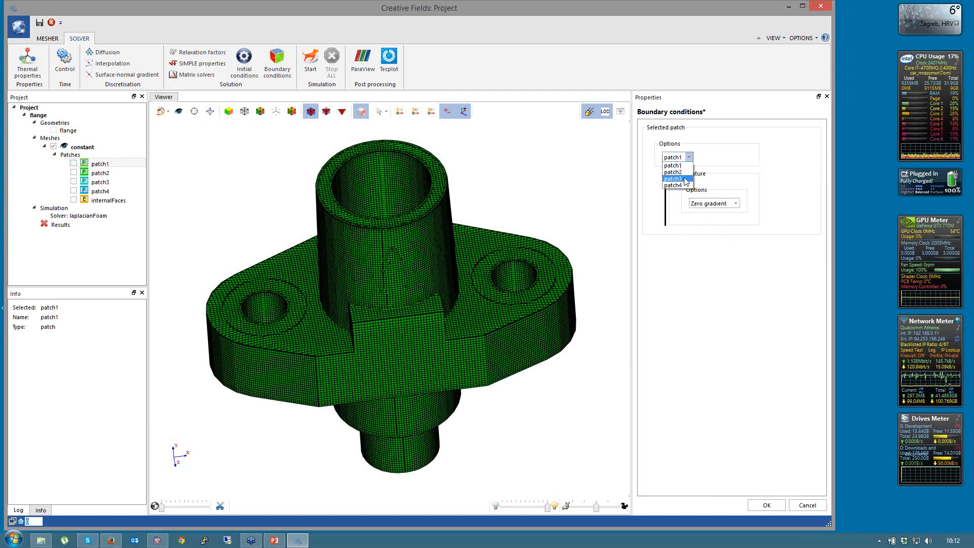
left_click(678, 163)
left_click(725, 204)
left_click(723, 238)
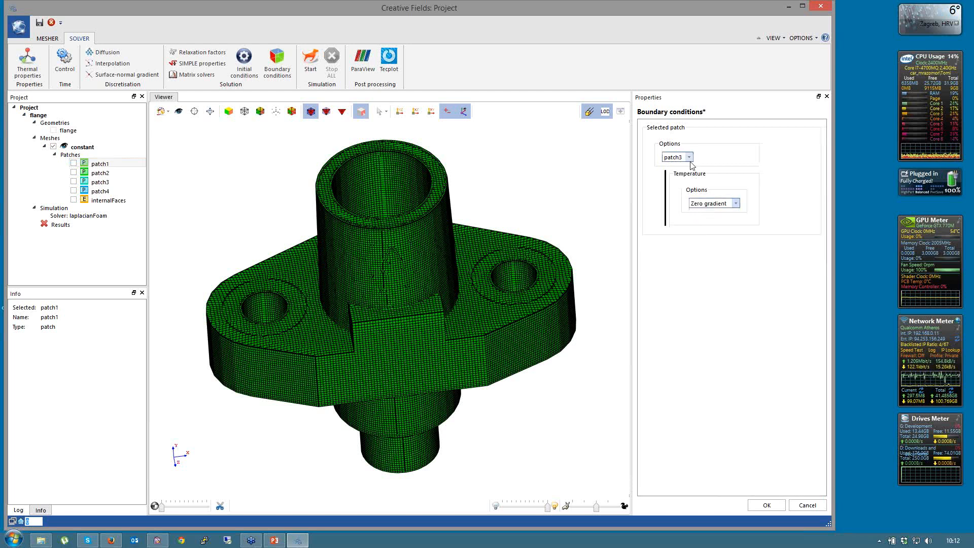
Set uniform fixed temperatures of 273 on patch2 and 573 on patch4, and accept the boundary conditions.
left_click(689, 158)
left_click(683, 175)
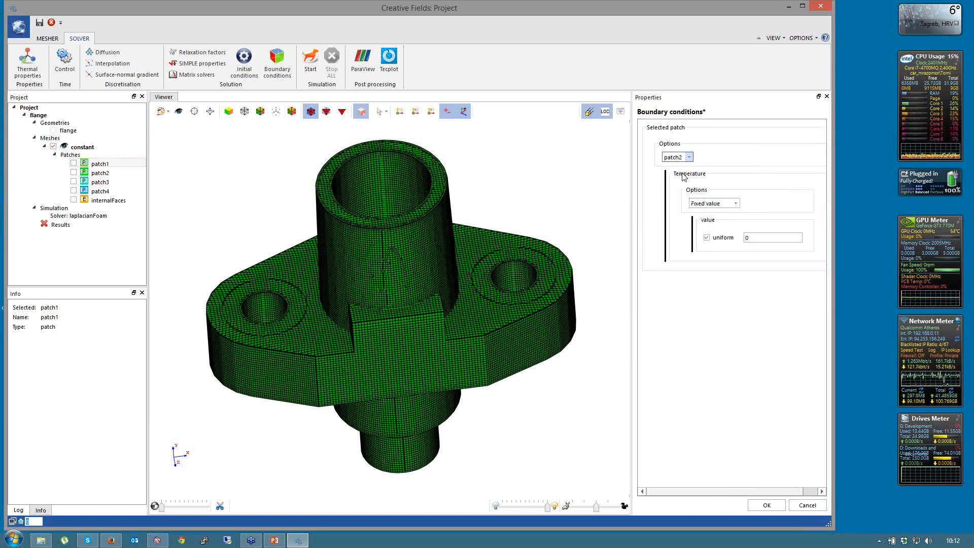
double_click(759, 237)
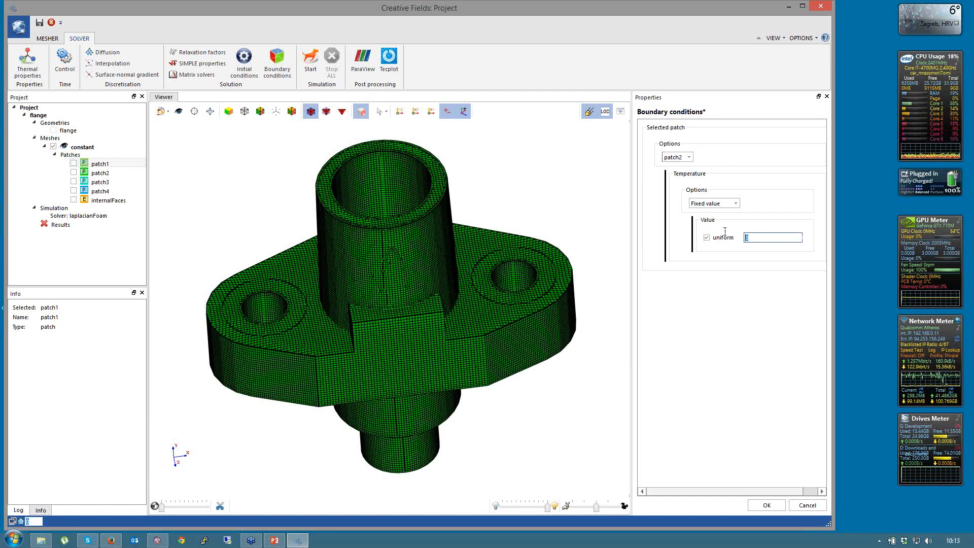
type("273")
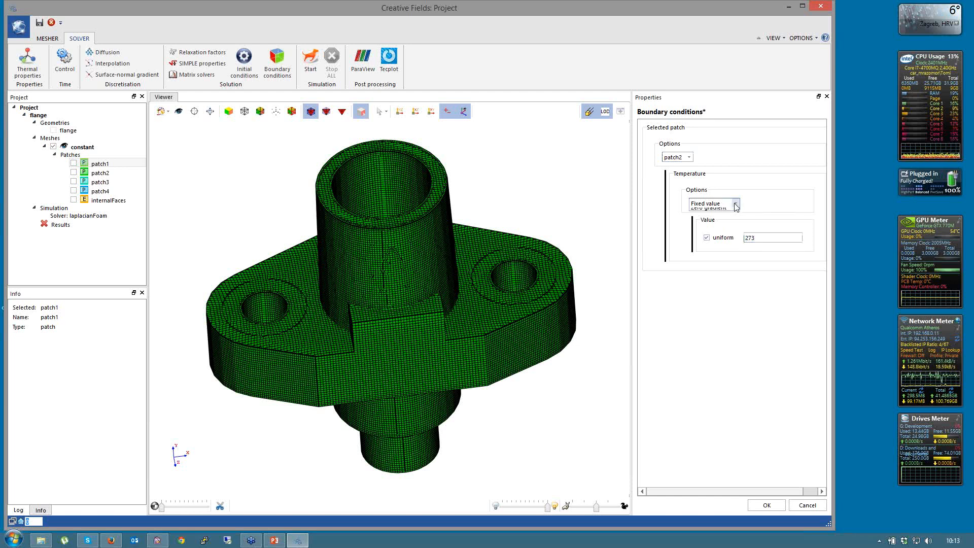
left_click(685, 157)
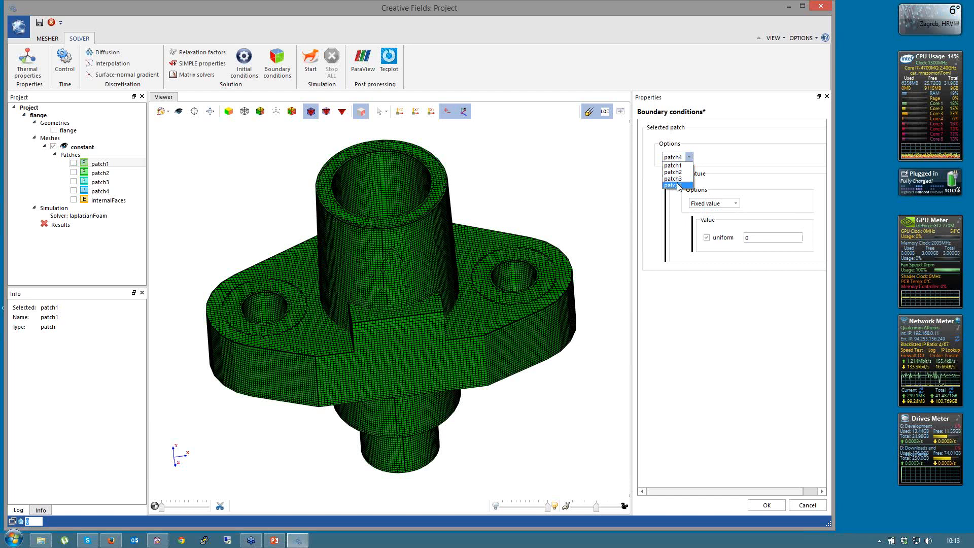
left_click(673, 185)
type("57")
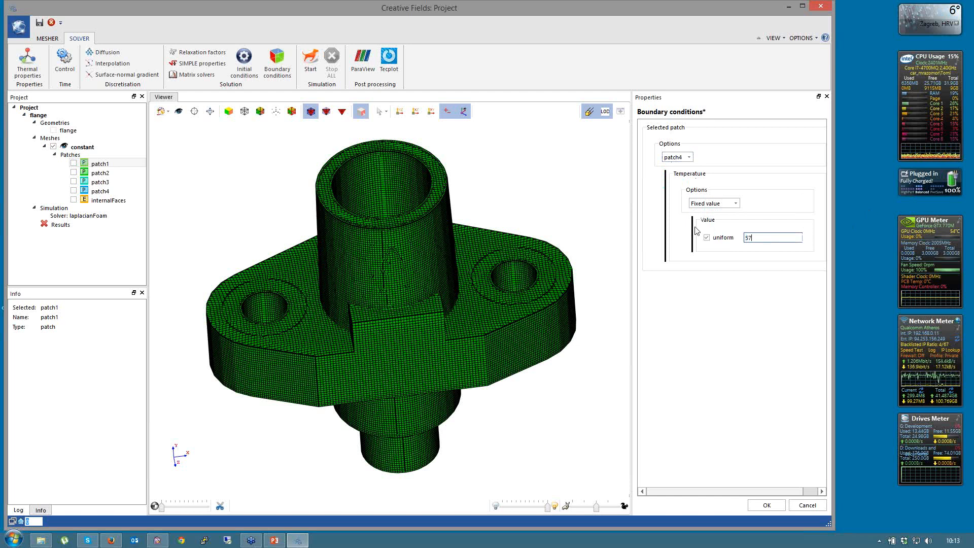
type("3")
left_click(758, 504)
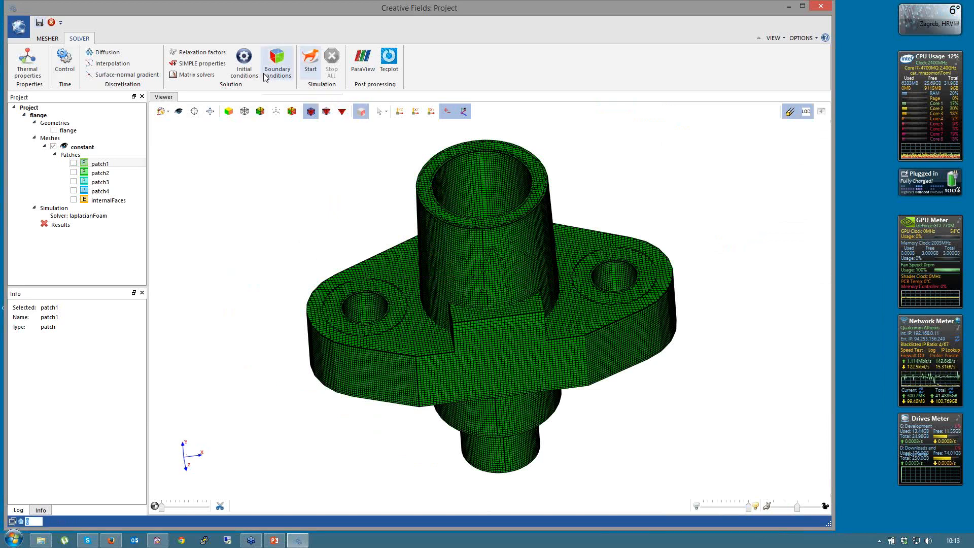
Run the laplacianFoam simulation and monitor its residuals chart and process output.
left_click(311, 66)
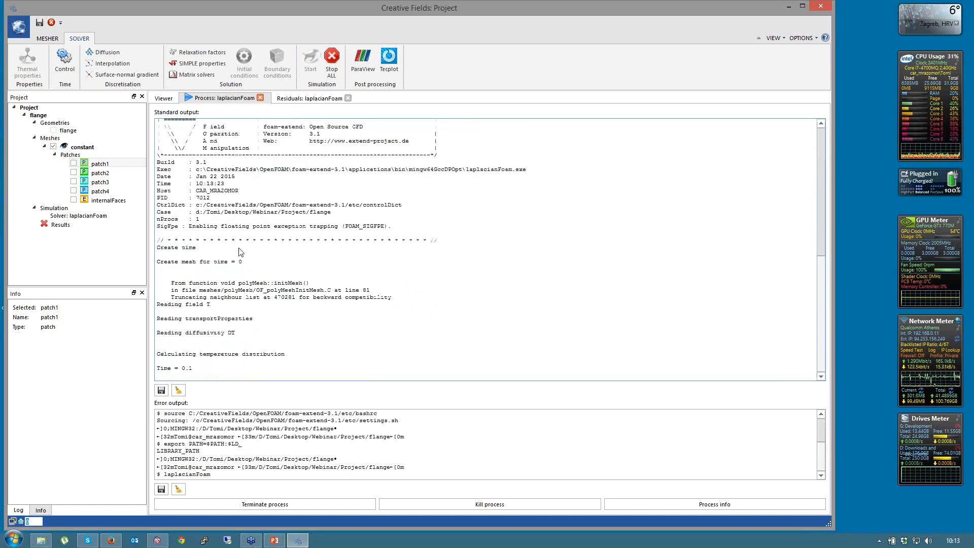
left_click(308, 99)
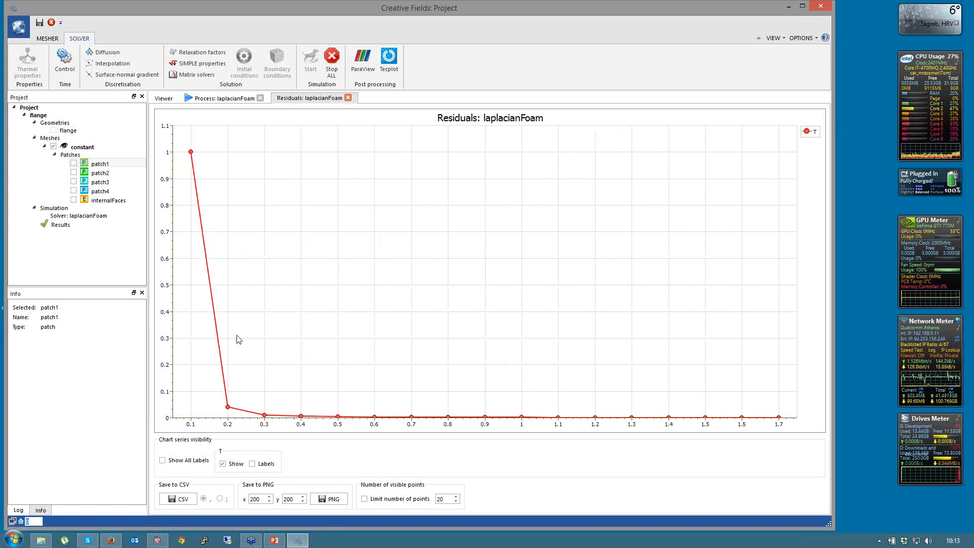
left_click(219, 99)
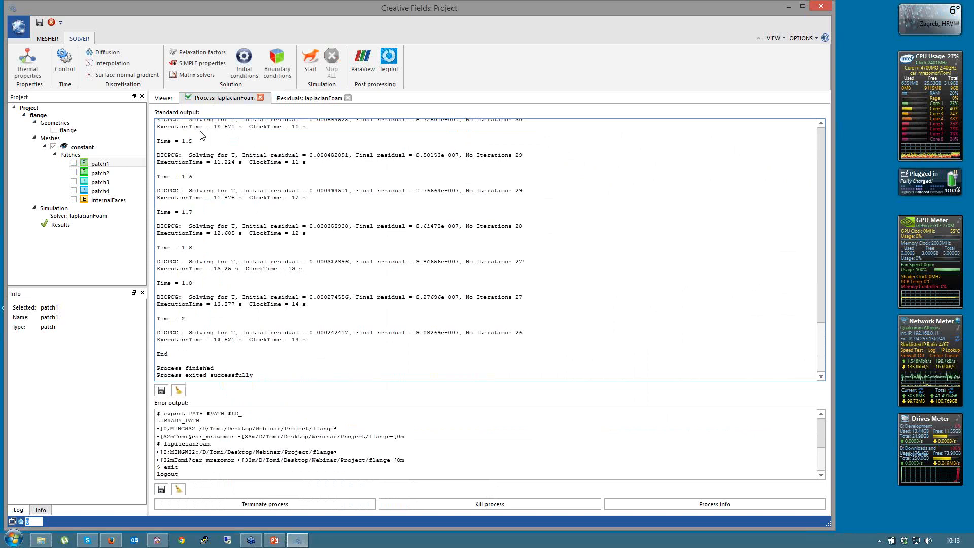
left_click(286, 98)
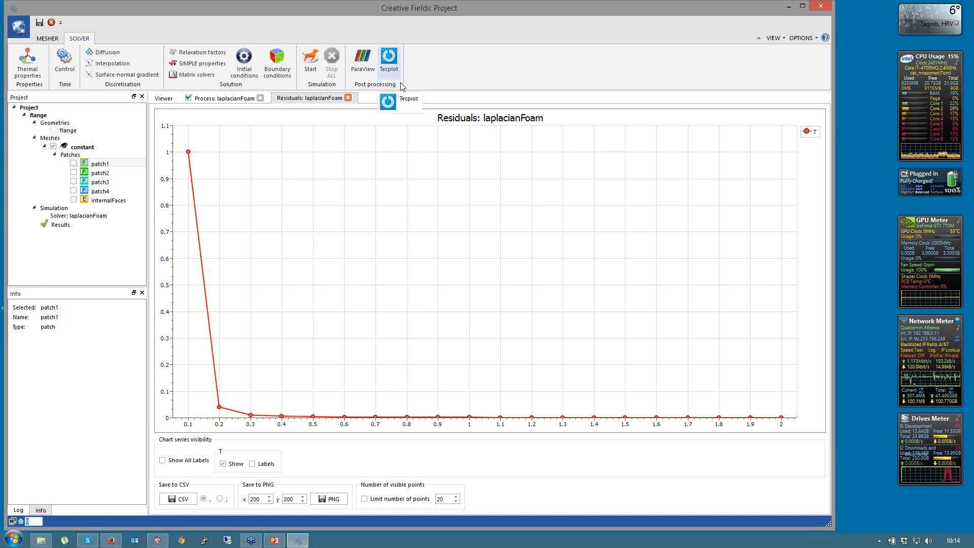
Switch to Tecplot for post-processing and load the OpenFOAM controlDict file from the flangeLight case's system folder.
left_click(391, 66)
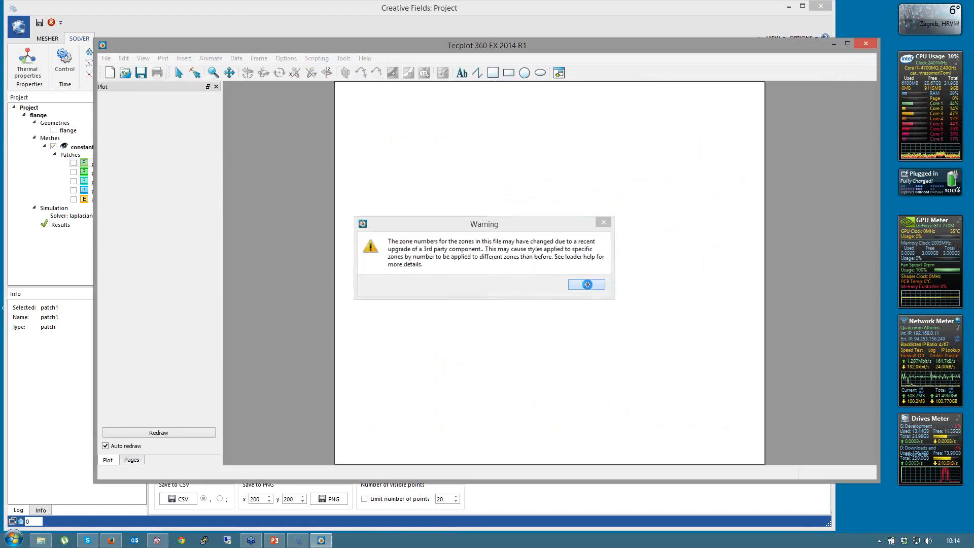
left_click(584, 283)
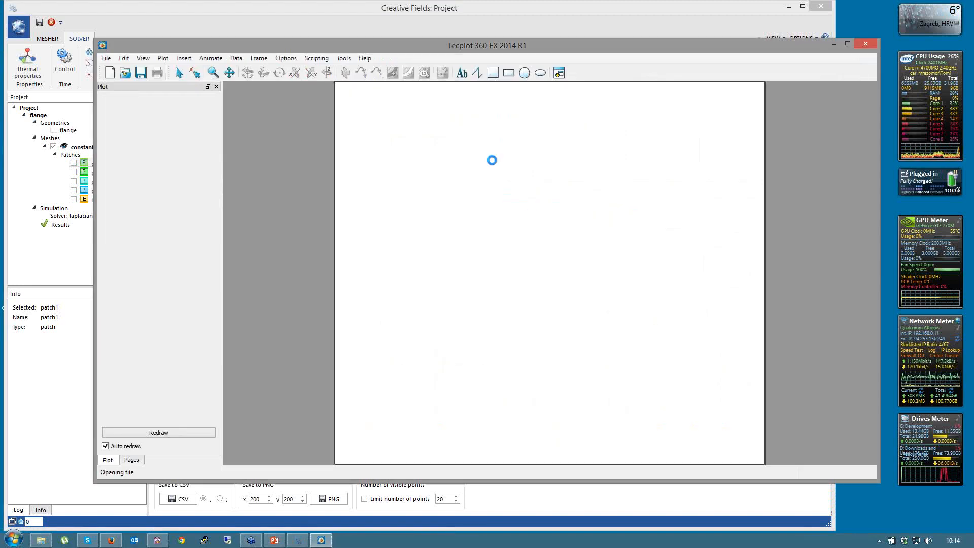
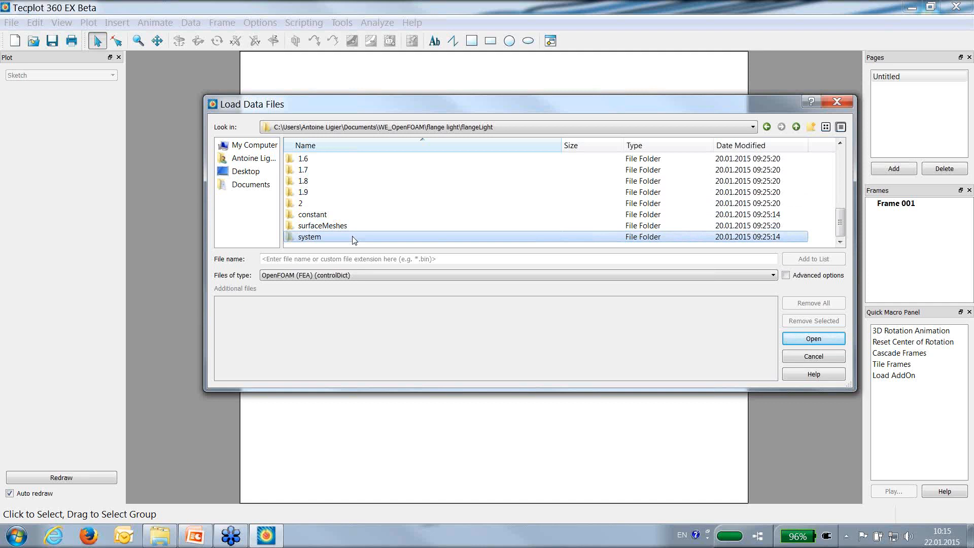
double_click(354, 238)
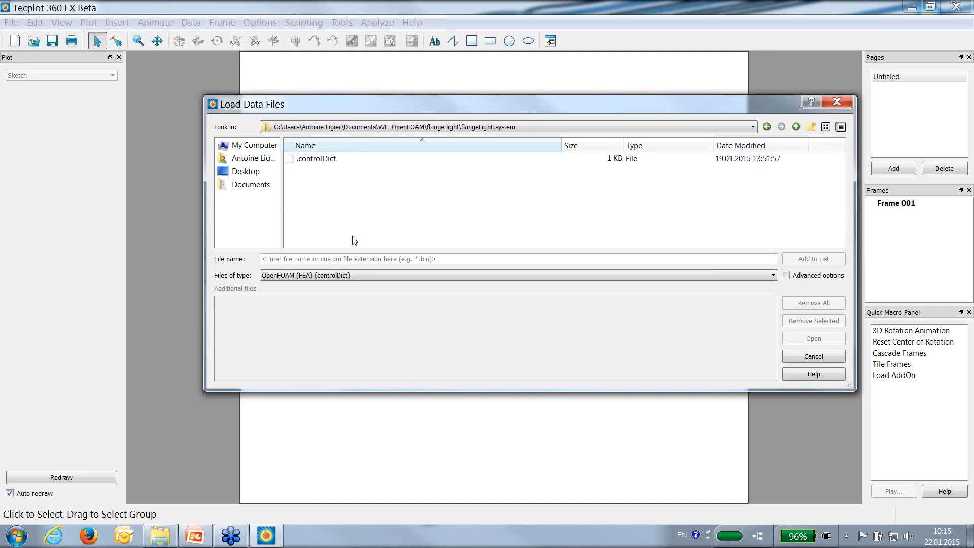
left_click(353, 159)
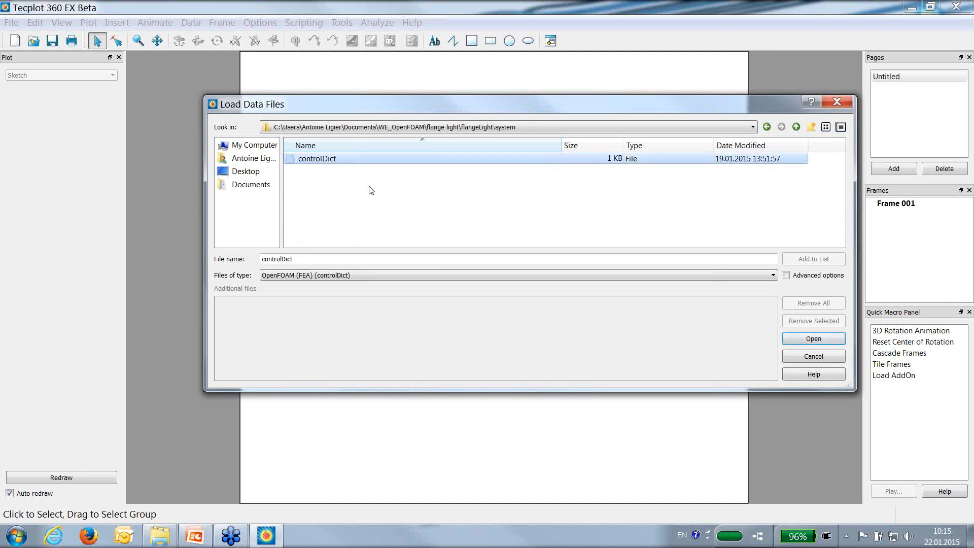
left_click(795, 344)
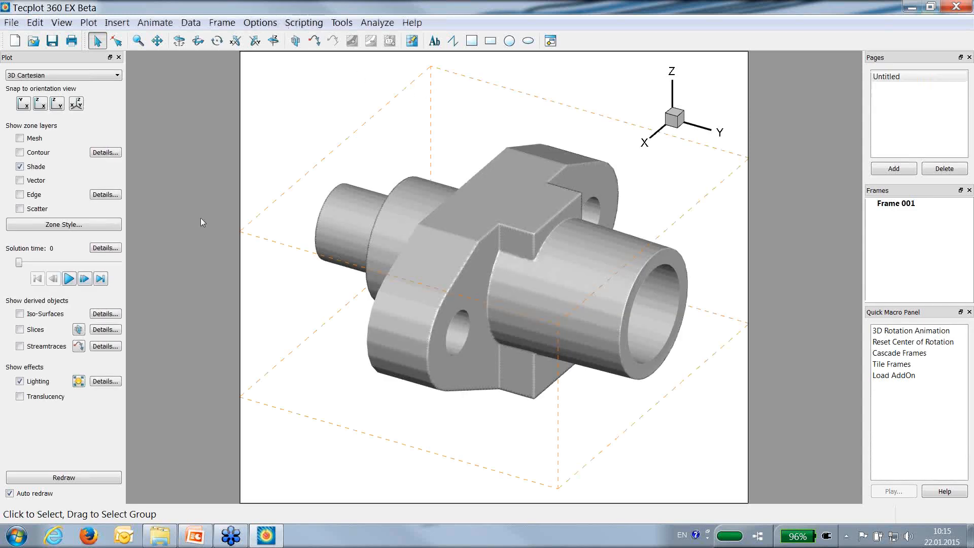
Include value blanking with constraint 1 active, blanking cells where X is less than or equal to the constant 0.
left_click(191, 22)
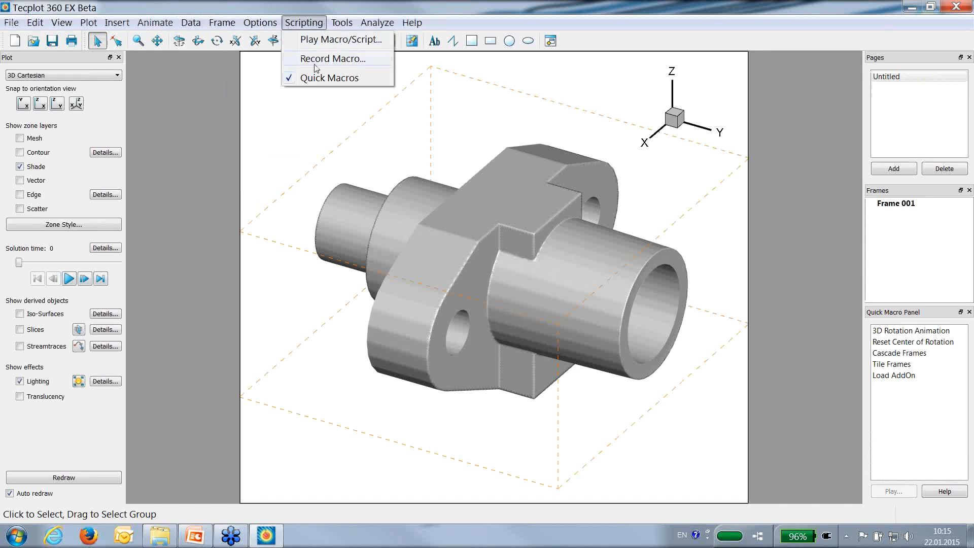
left_click(476, 260)
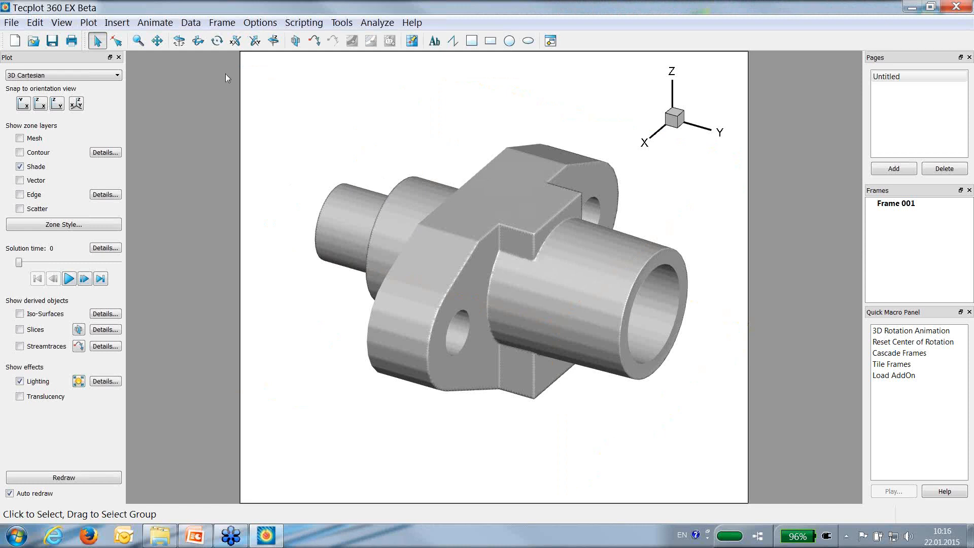
left_click(88, 22)
mouse_move(155, 231)
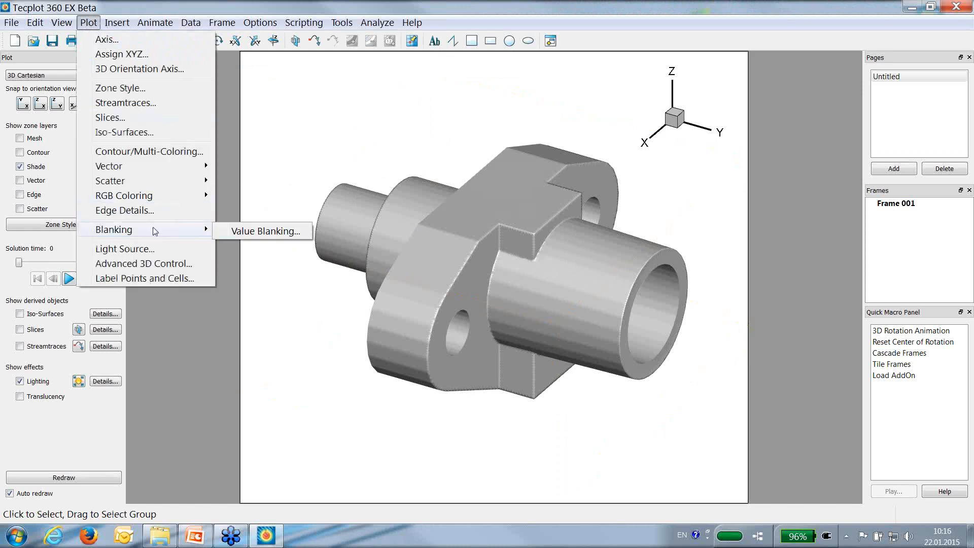
left_click(257, 231)
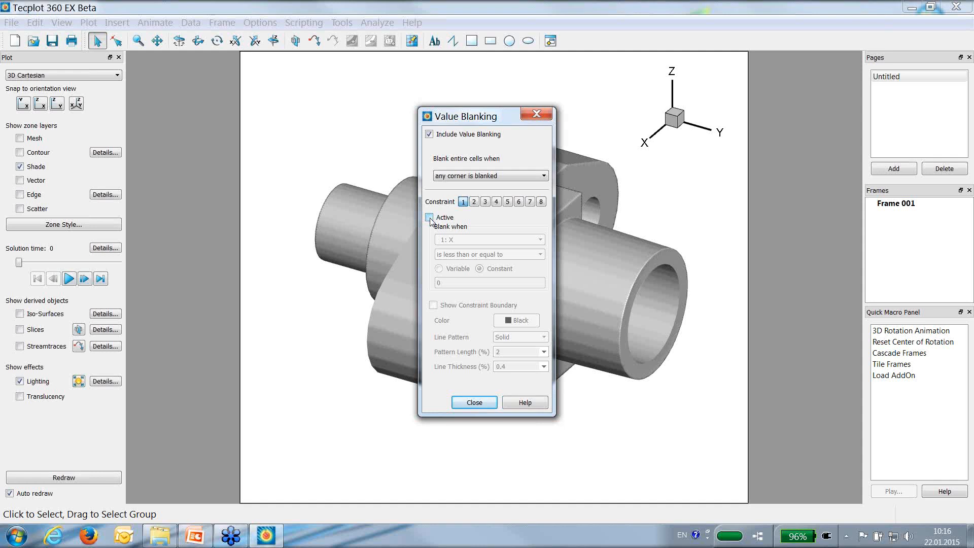
left_click(430, 218)
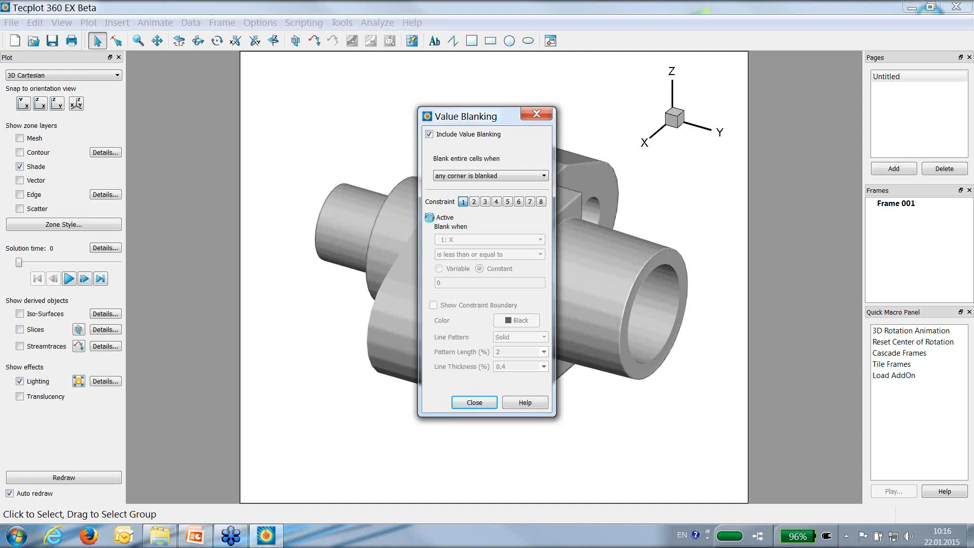
left_click(471, 402)
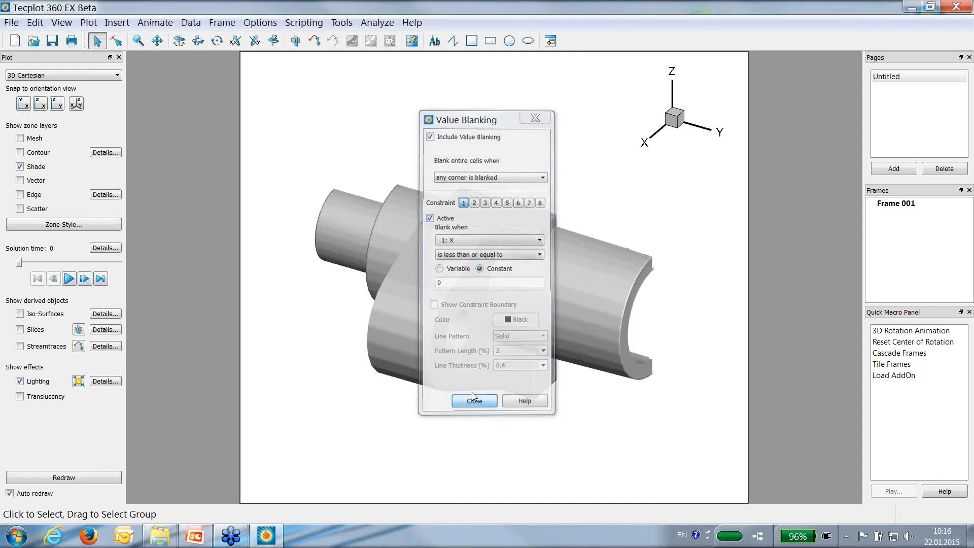
left_click(198, 41)
left_click_drag(516, 387, 569, 214)
key("Escape")
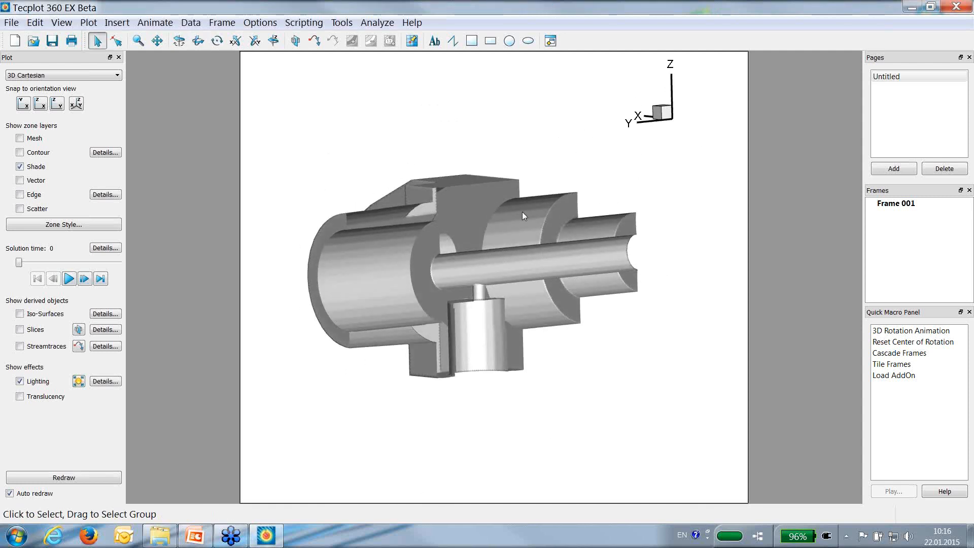
Examine the data set information, going through the variables Z, Temperature, gradTx, gradTy and gradTz and the rest of the variable list.
left_click(185, 24)
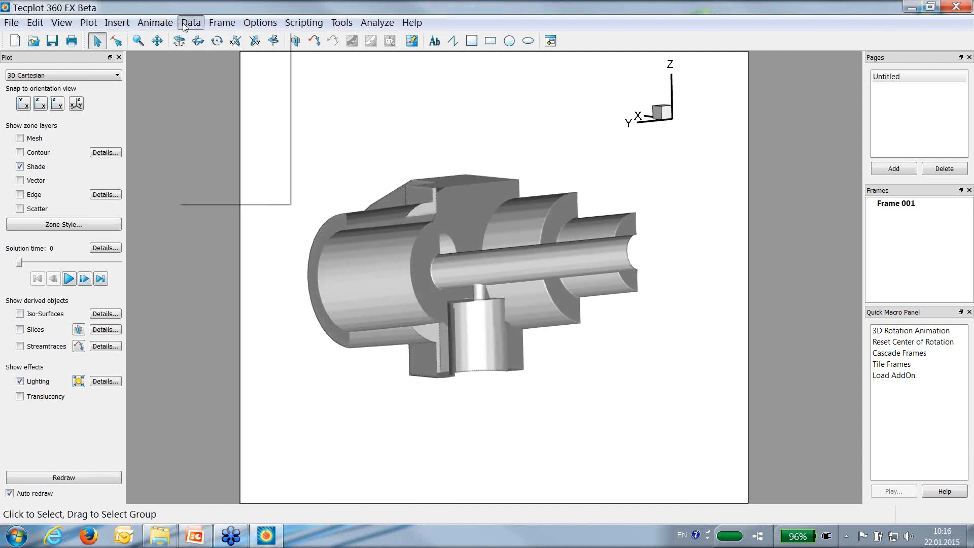
left_click(222, 135)
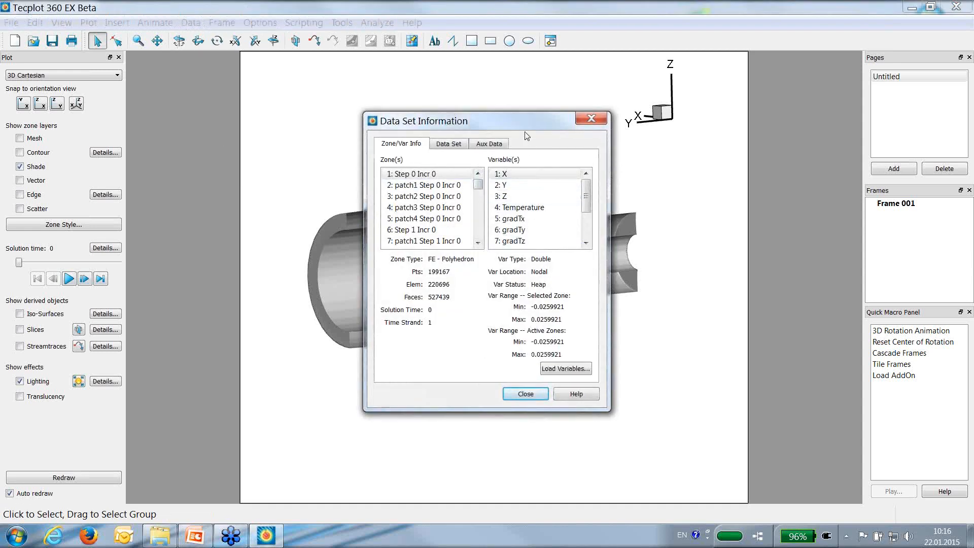
left_click_drag(523, 121, 274, 115)
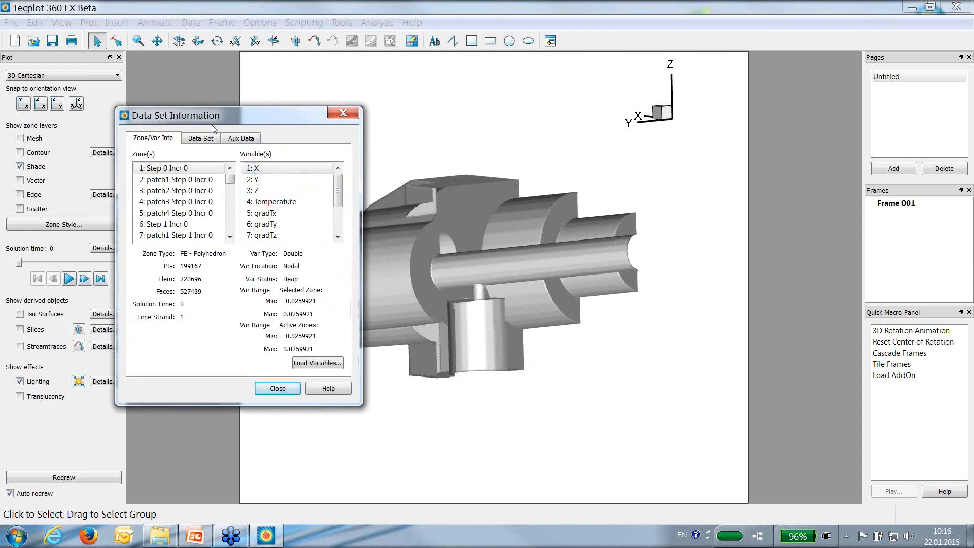
left_click(307, 190)
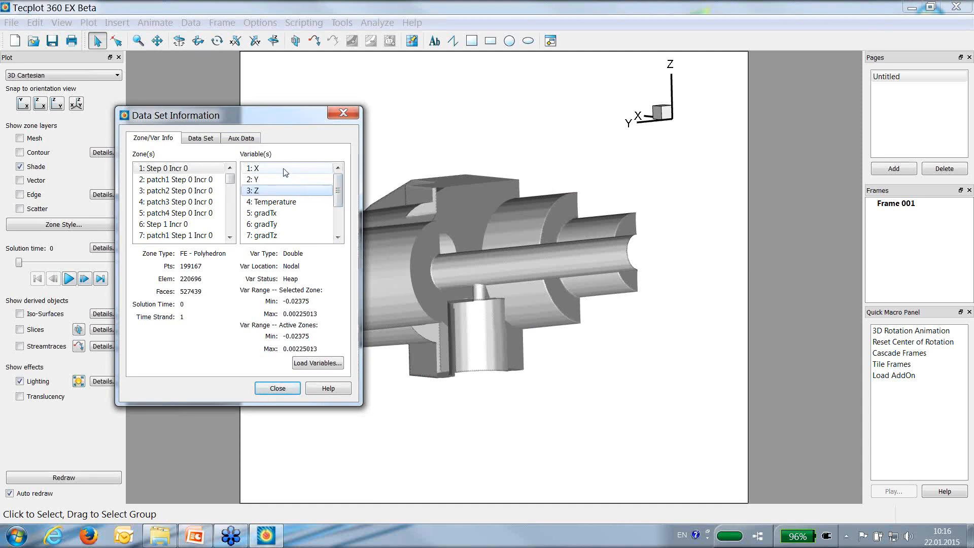
left_click(285, 203)
left_click(280, 215)
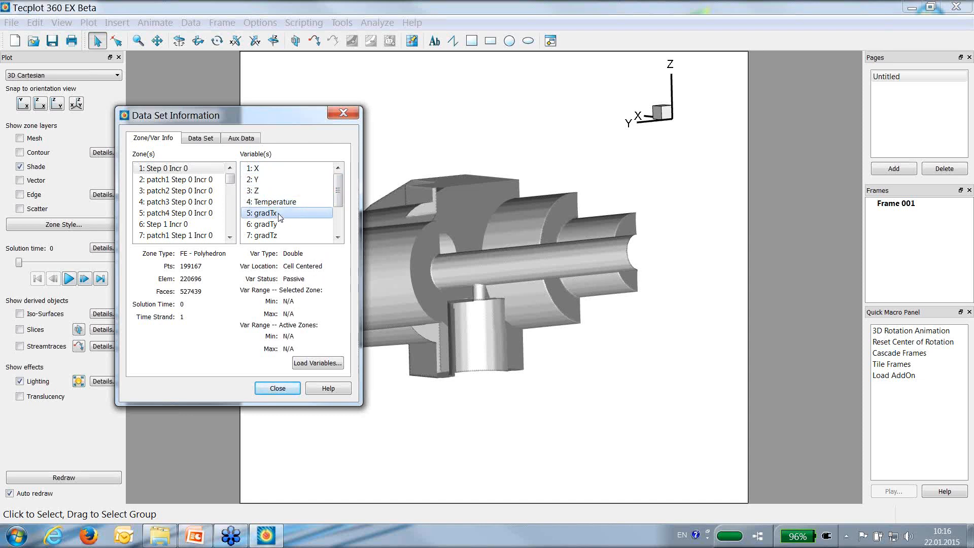
left_click(278, 225)
left_click(288, 235)
left_click_drag(337, 197, 337, 226)
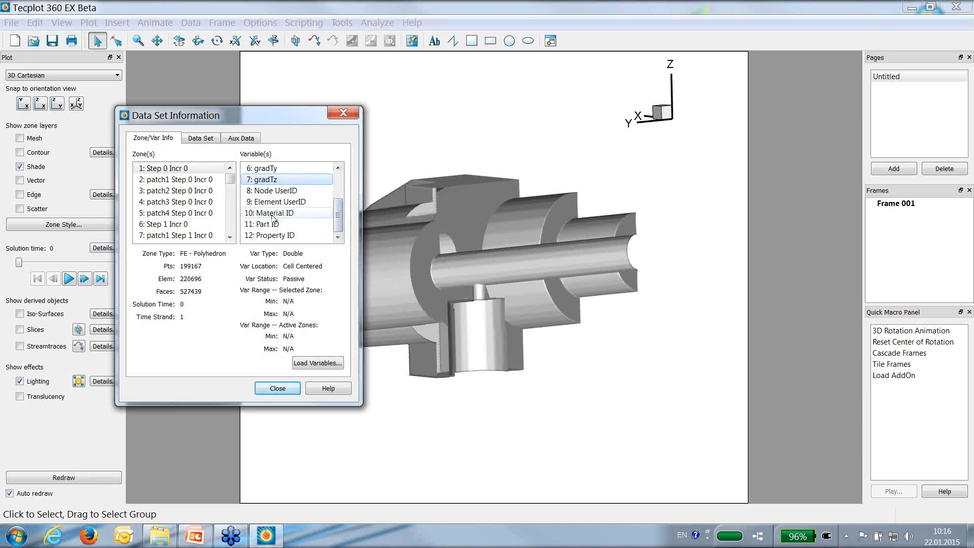
left_click_drag(338, 218, 339, 167)
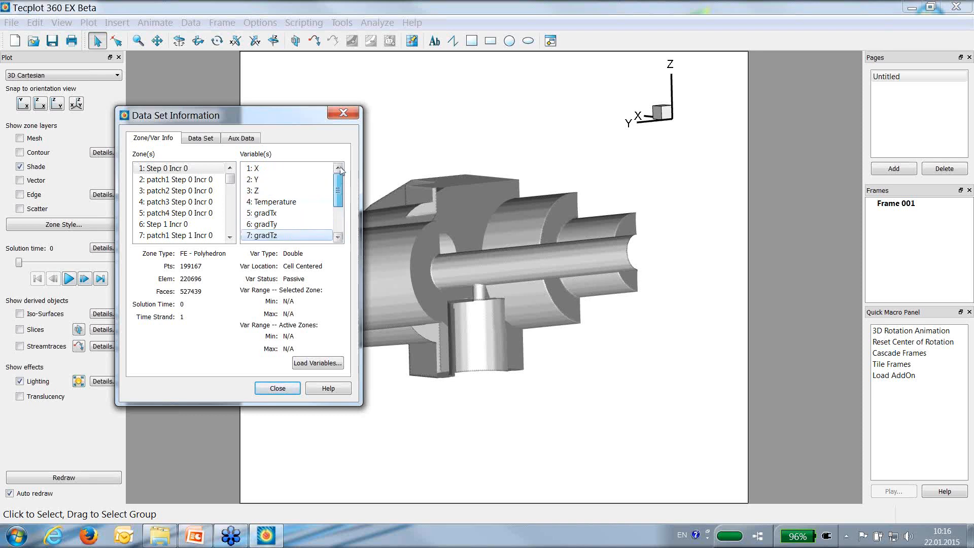
left_click(343, 113)
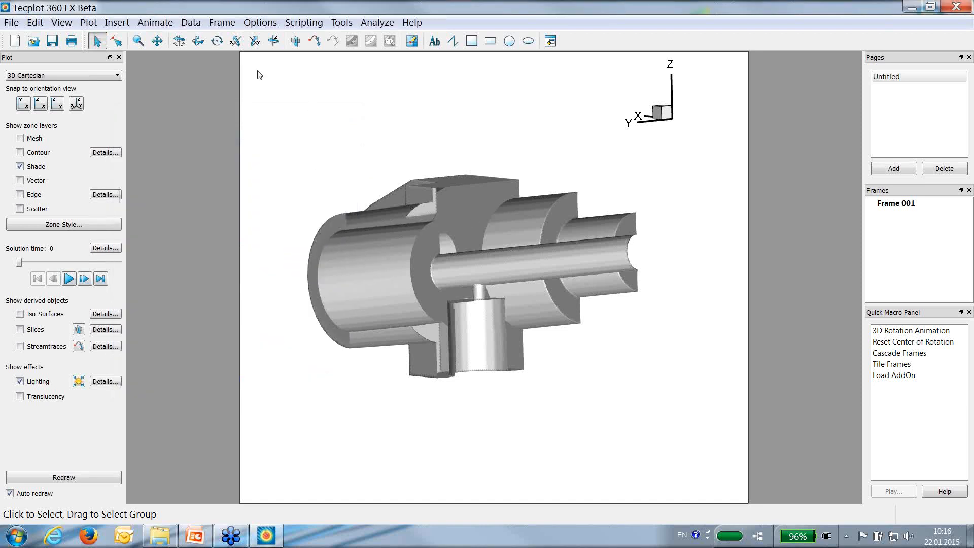
Open the equation editor for altering data and enter the equation Q=-k.GratT.
left_click(193, 25)
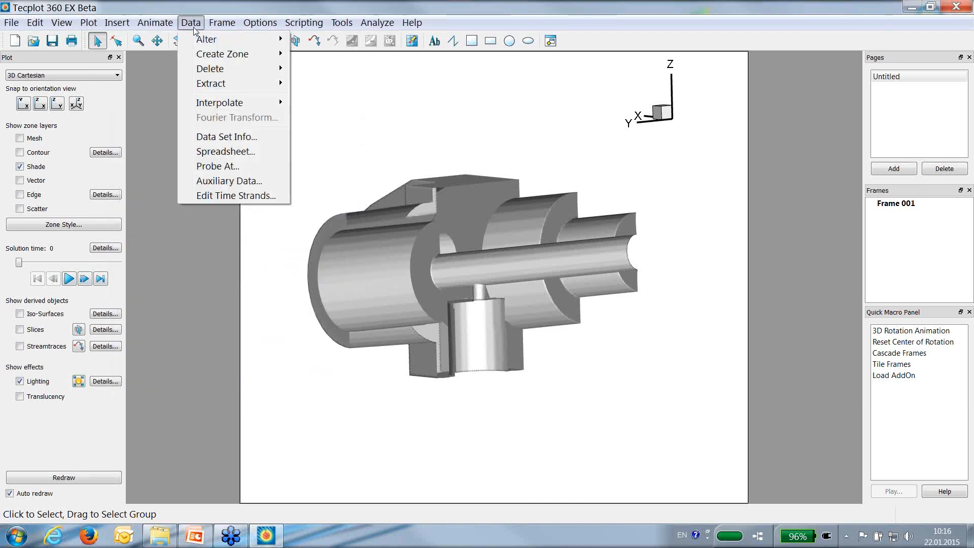
mouse_move(238, 39)
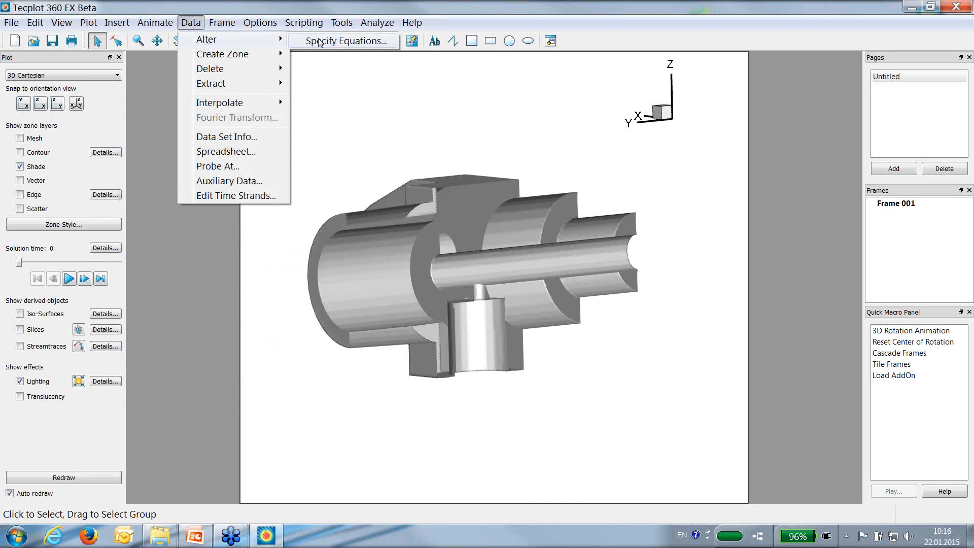
left_click(319, 43)
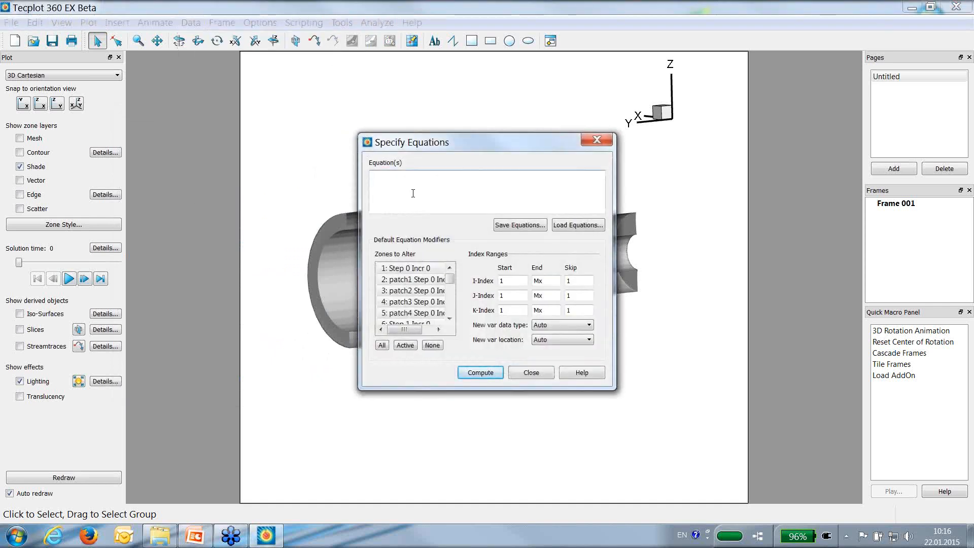
left_click(413, 194)
type("Q=-k.GratT")
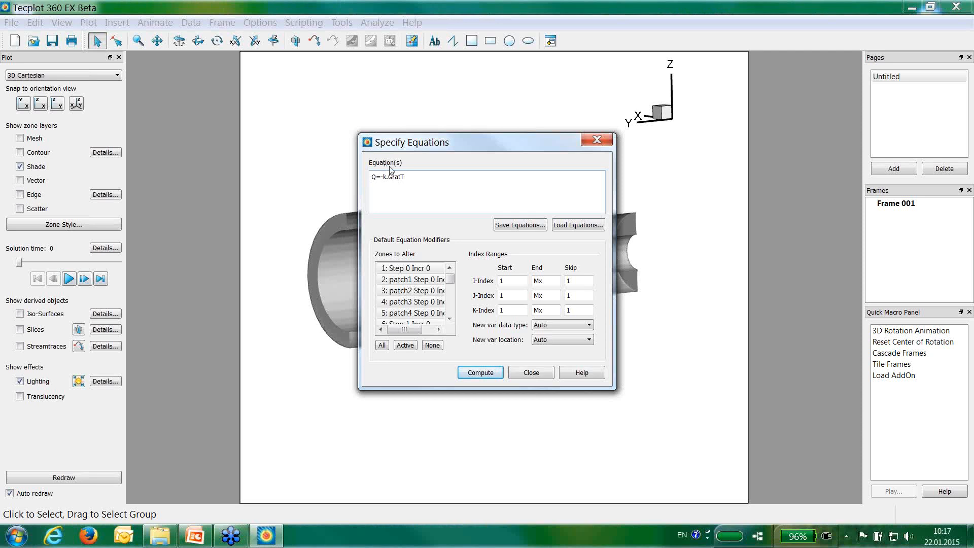
left_click_drag(414, 177, 364, 176)
left_click_drag(444, 143, 684, 127)
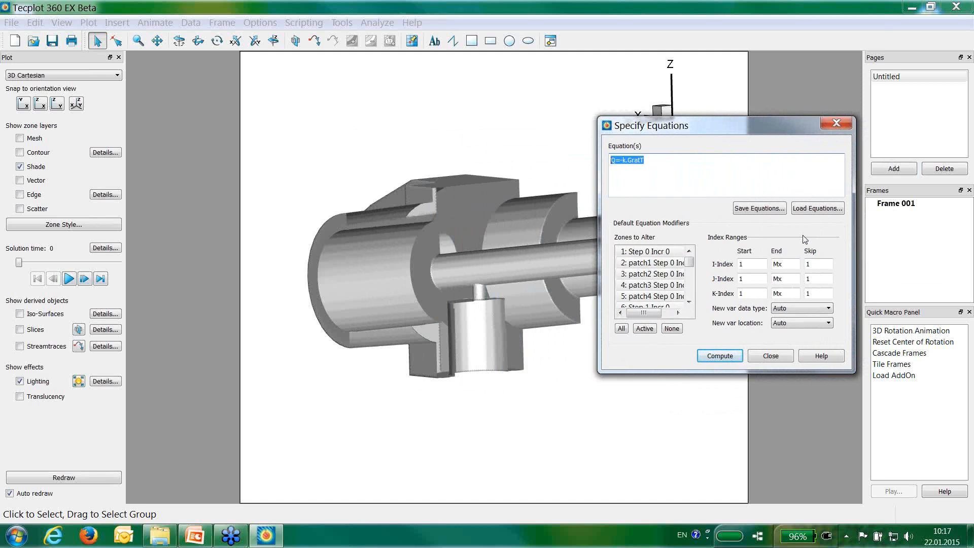
Load the equations from HeatTransfert.eqn and remove the Q=-k.GratT line above them.
left_click(839, 210)
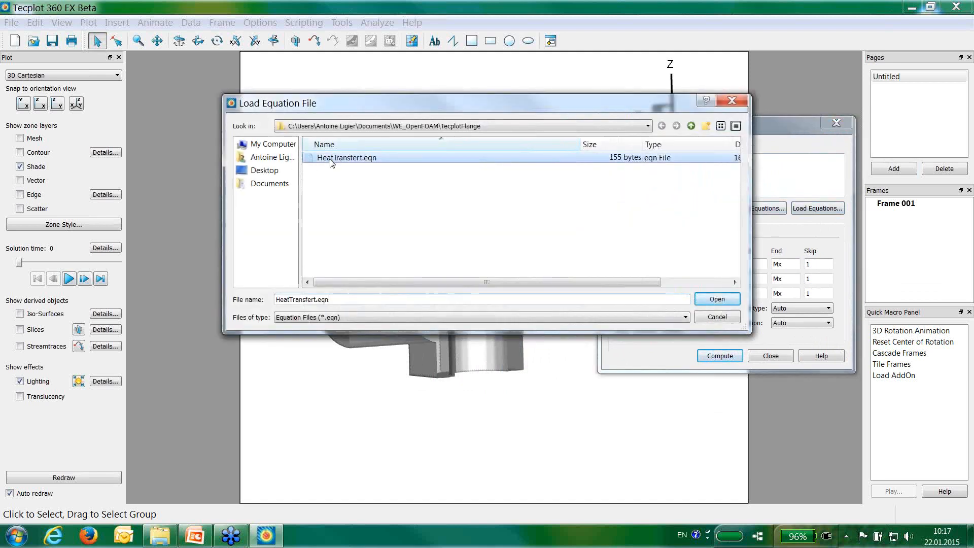
double_click(331, 158)
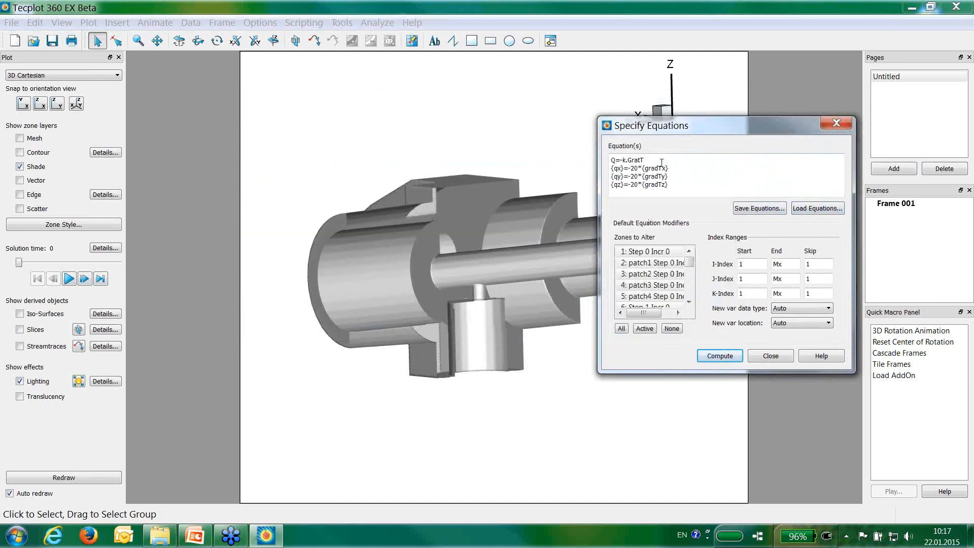
left_click_drag(661, 161, 592, 163)
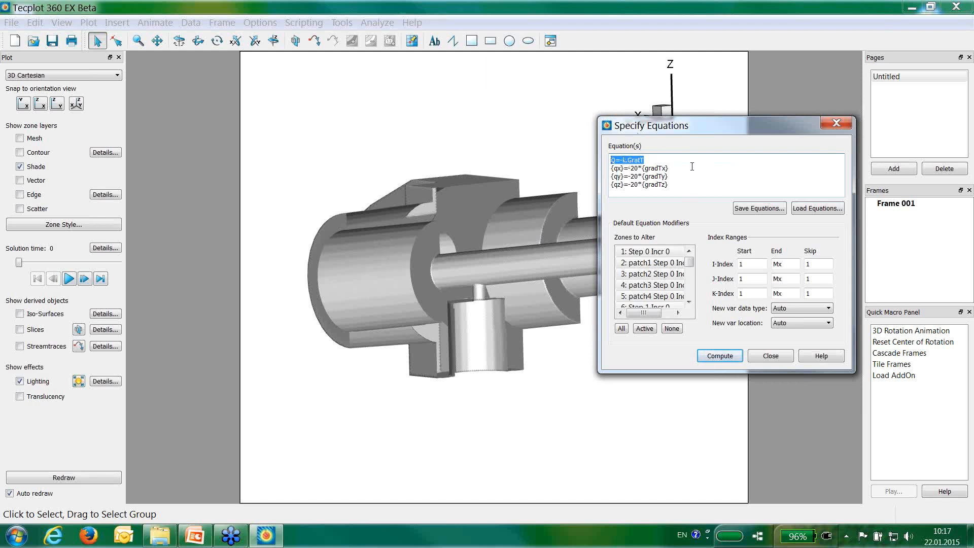
key("Delete")
key("Delete")
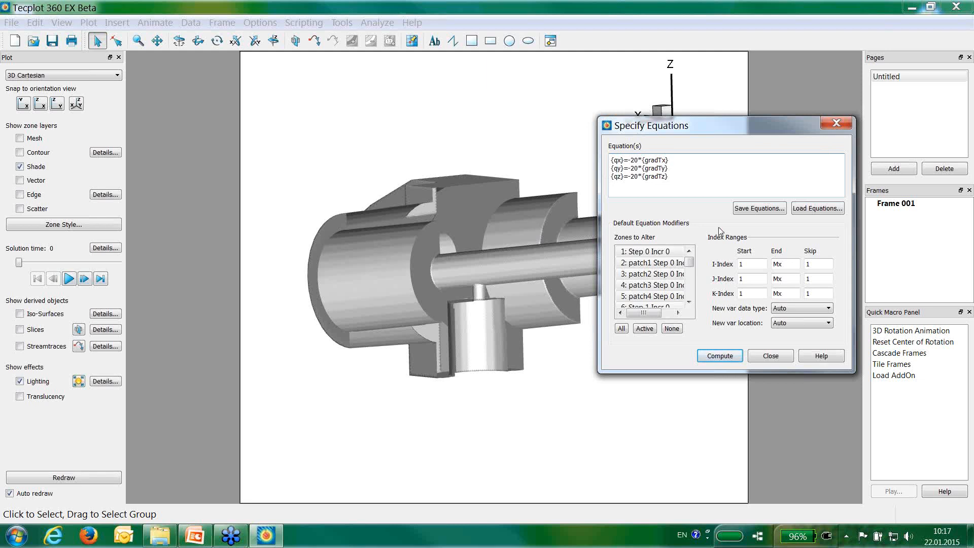
Compute the heat flux variables qx, qy and qz as -20 times gradTx, gradTy and gradTz, and close the equations.
left_click(719, 359)
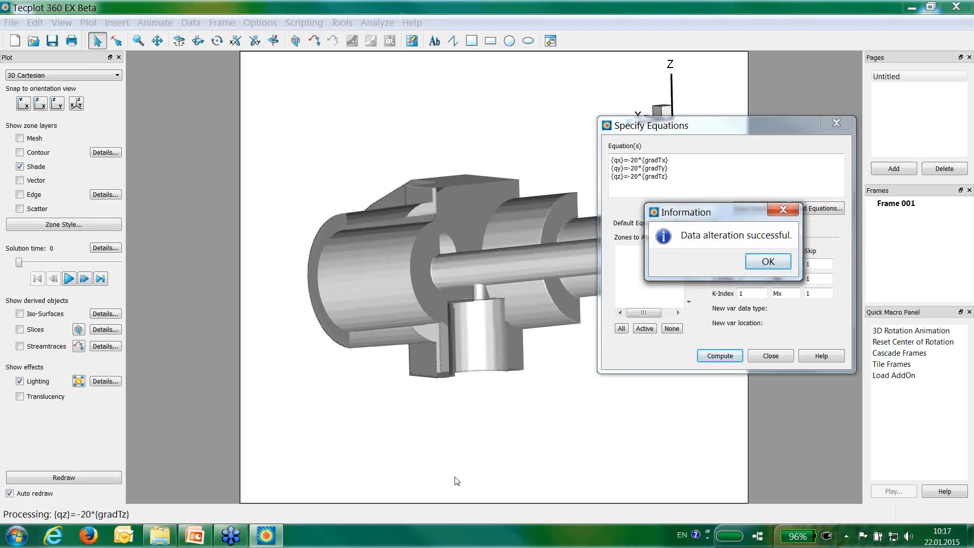
left_click(764, 265)
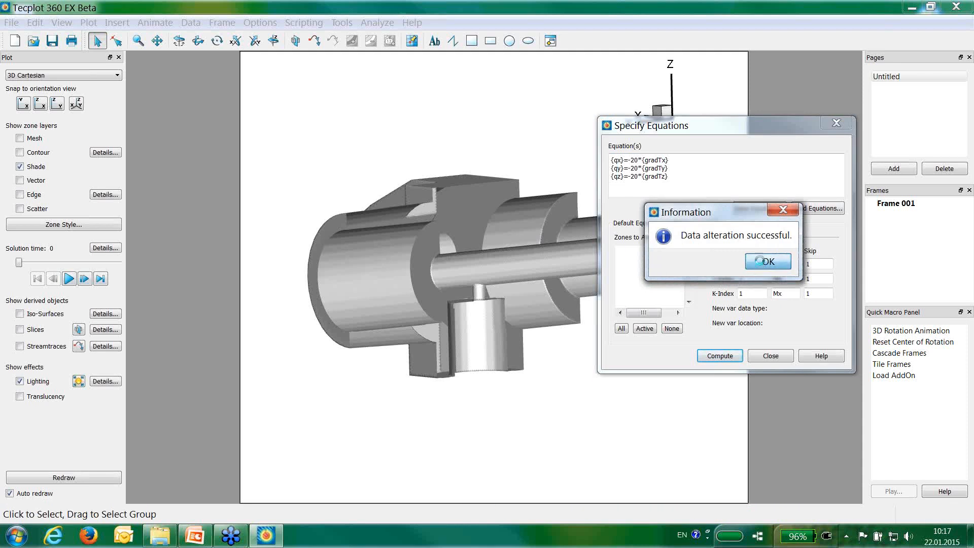
left_click(770, 356)
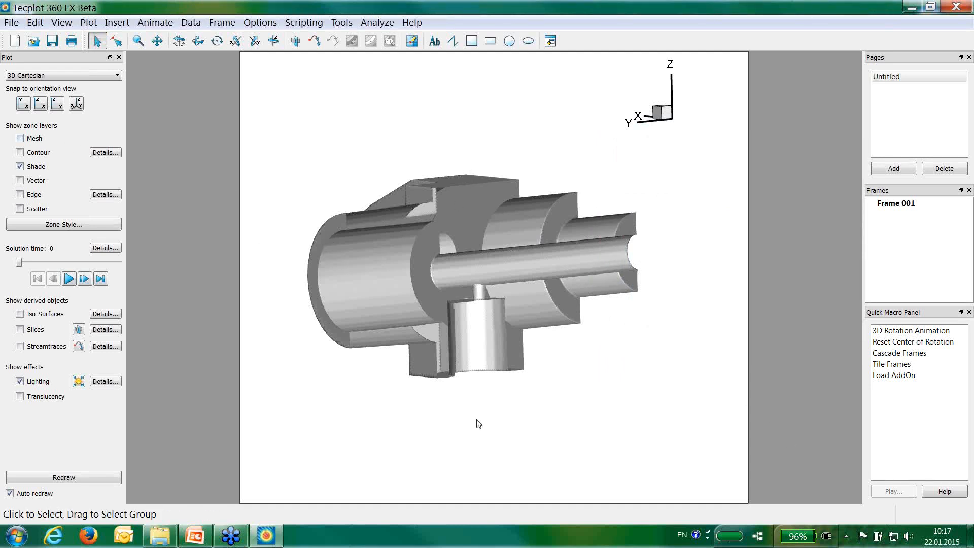
Display the mesh layer, toggle the mesh off and on for the patch4 zone, and switch the mesh layer off.
left_click(20, 138)
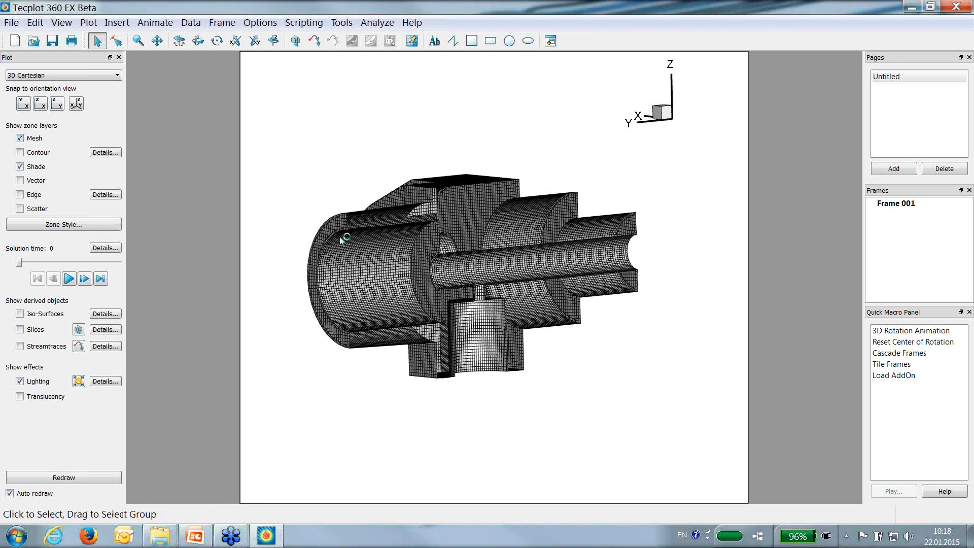
right_click(372, 262)
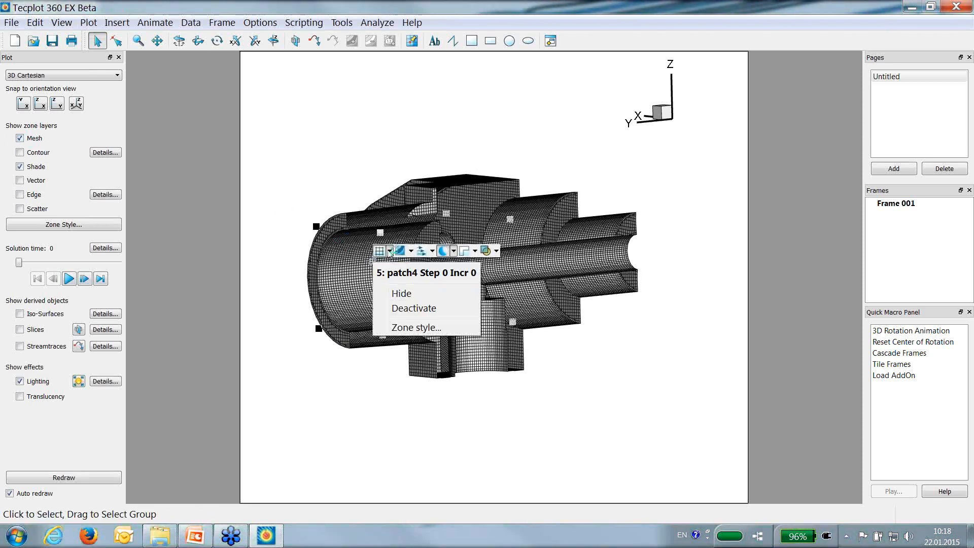
left_click(402, 293)
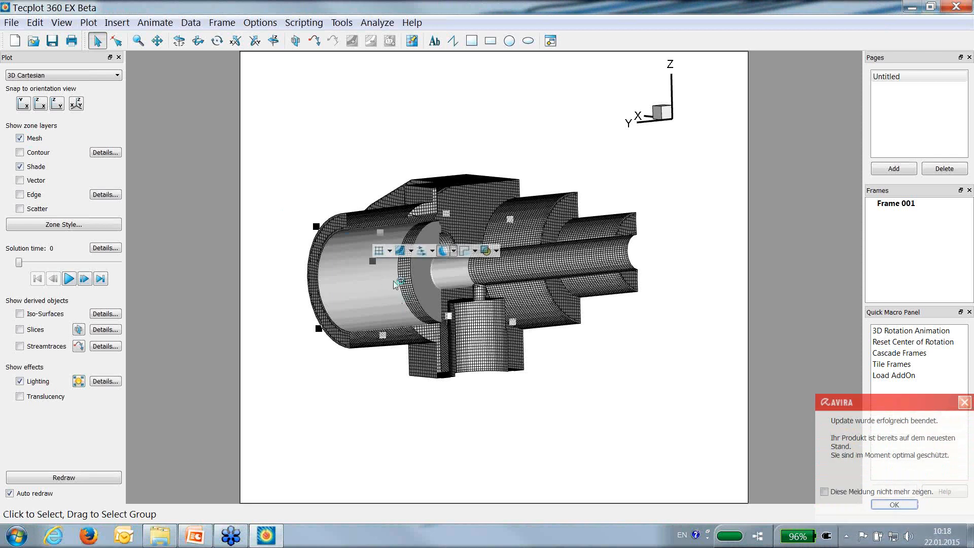
left_click(379, 251)
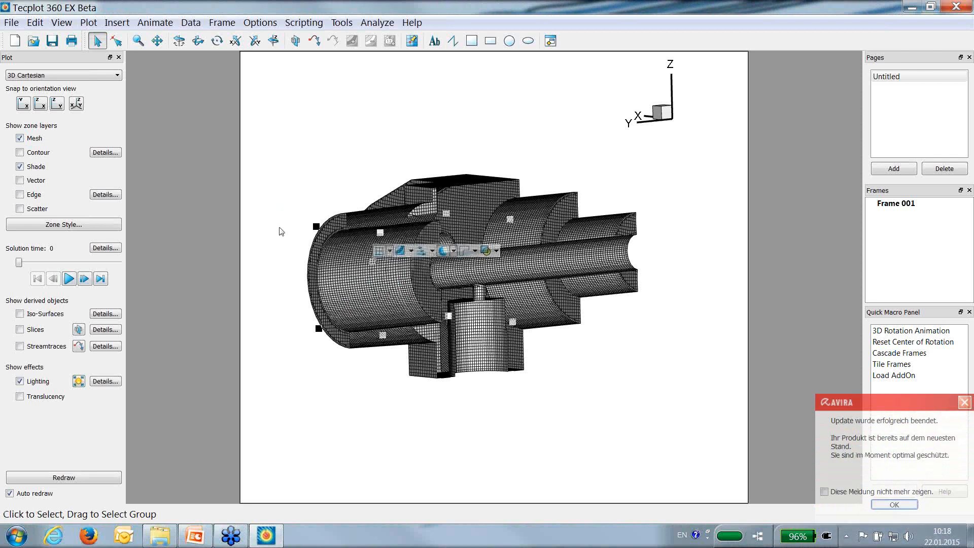
left_click(25, 140)
Show temperature contours on the flange, set the solution time to 0.2, and play the animation through to time 2.
left_click(20, 152)
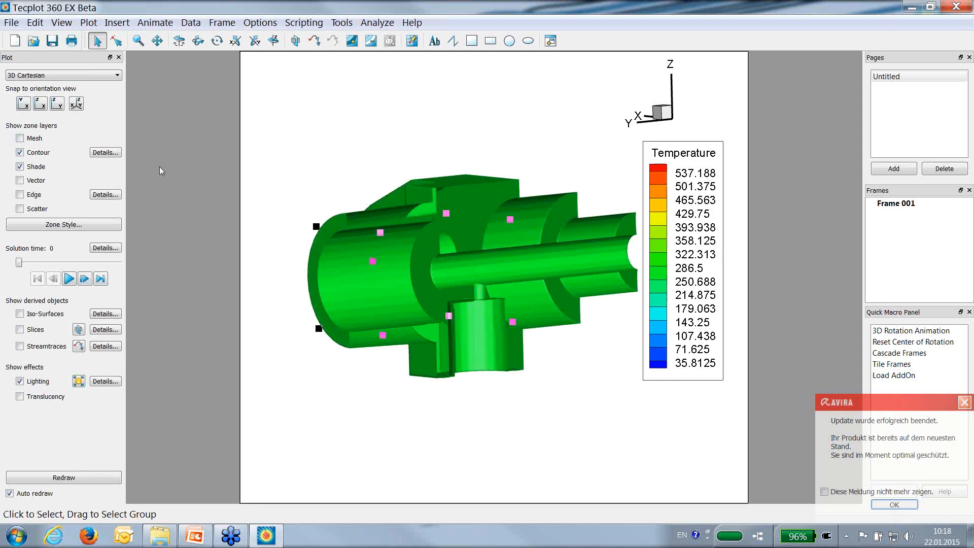
left_click(523, 421)
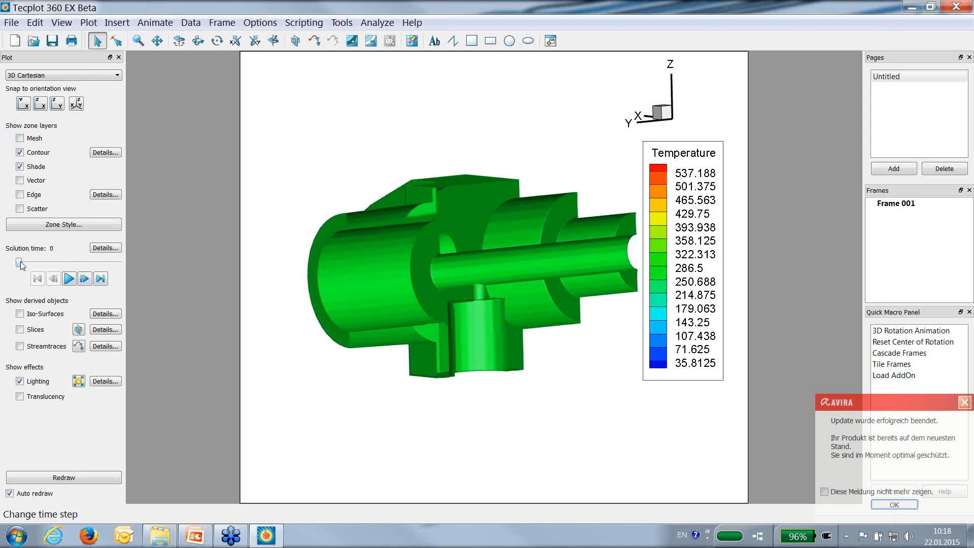
left_click_drag(21, 265, 30, 264)
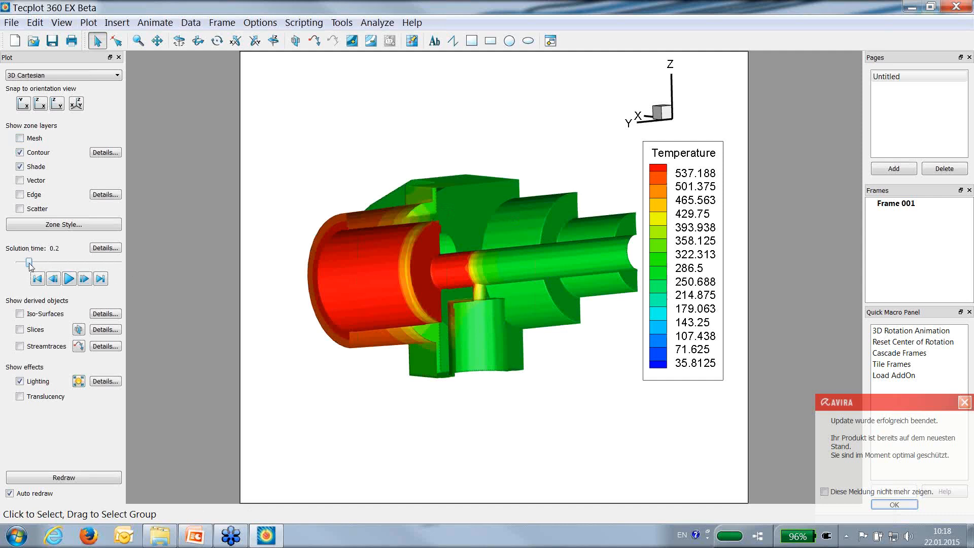
left_click(69, 278)
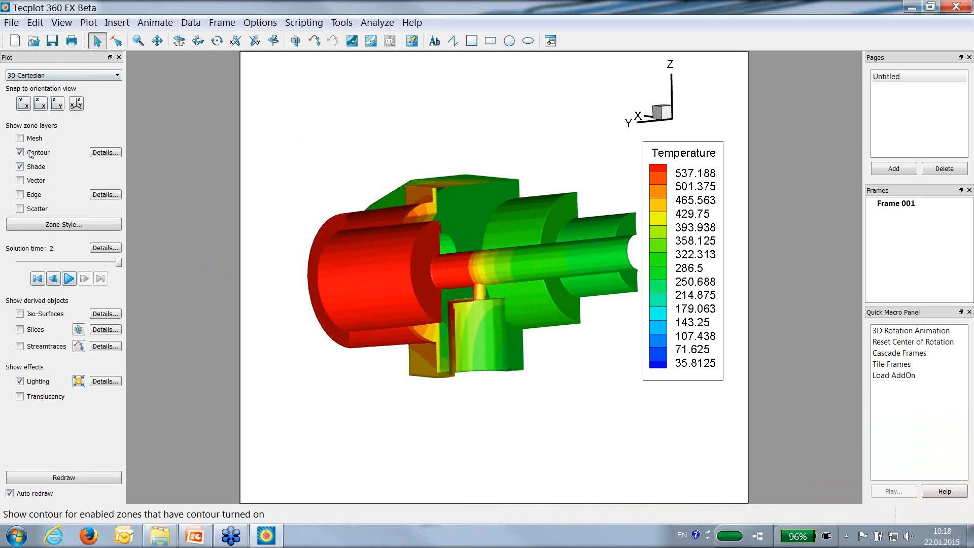
Set the temperature contour color map to Diverging - Blue/Red.
left_click(104, 153)
left_click_drag(447, 128, 178, 90)
left_click(139, 119)
left_click(260, 137)
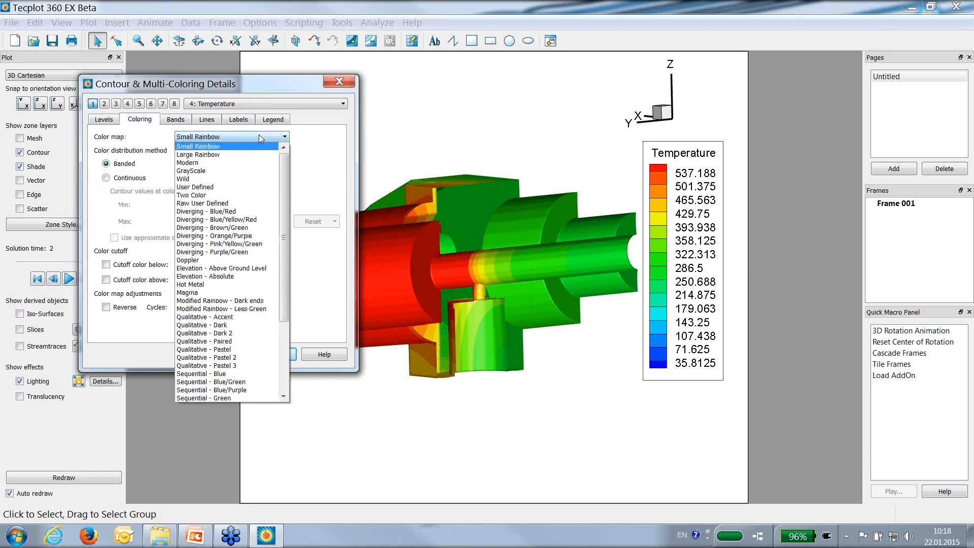
left_click(236, 211)
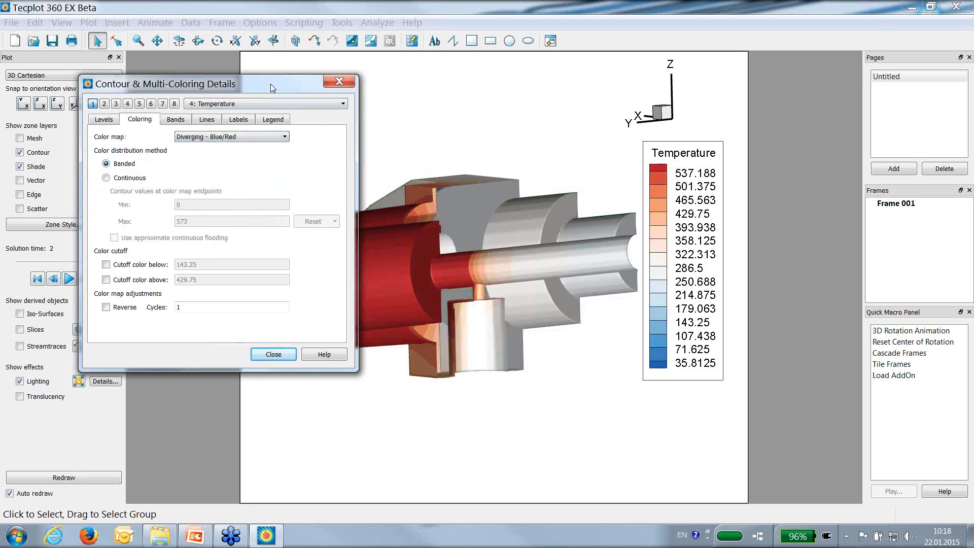
Define new temperature contour levels by minimum, maximum and delta, from 250 to 550 with a delta of 50.
left_click_drag(270, 84, 241, 80)
left_click(76, 115)
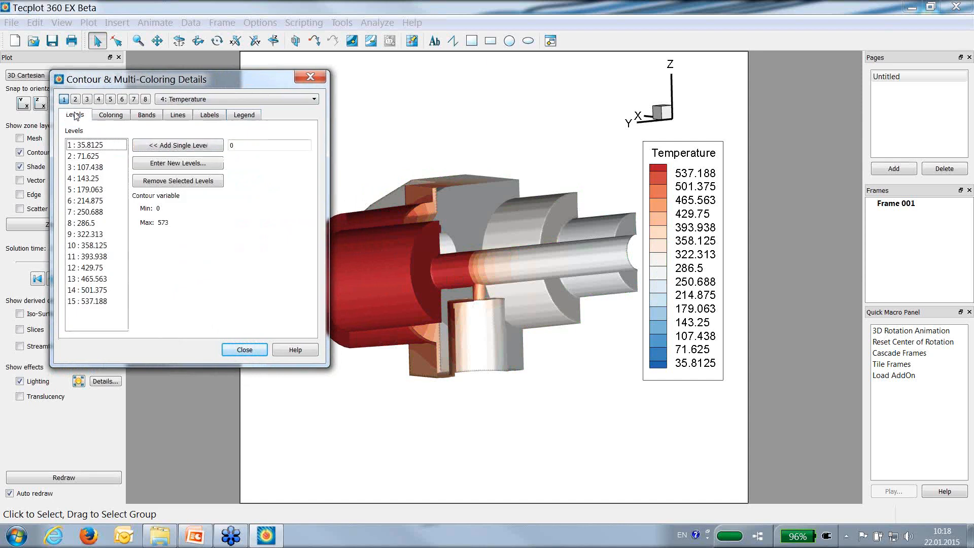
left_click(162, 164)
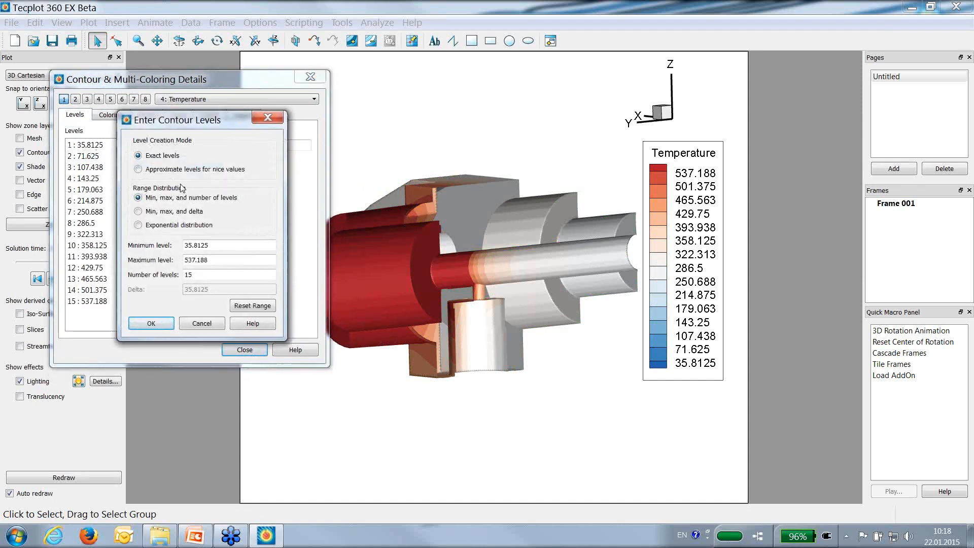
left_click(159, 213)
double_click(206, 244)
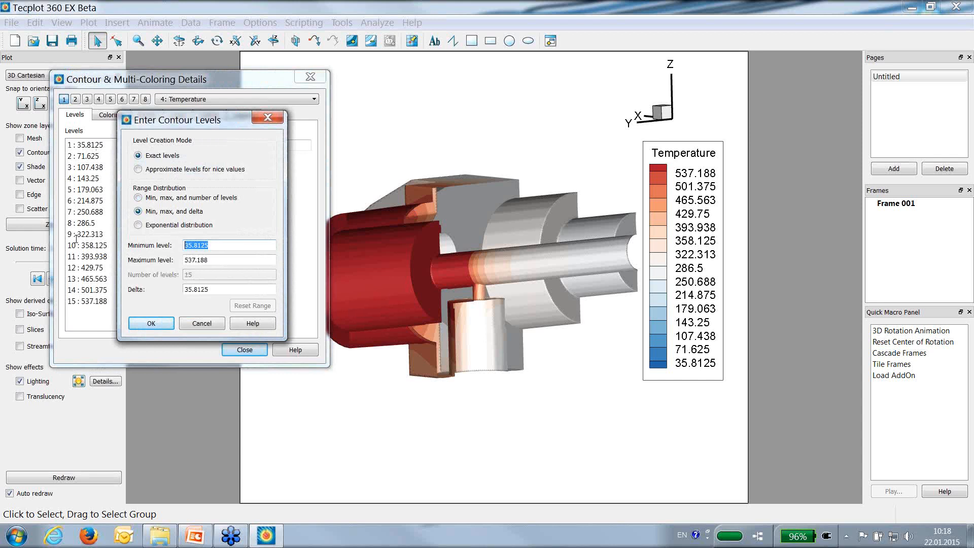
type("250")
key("Tab")
type("55")
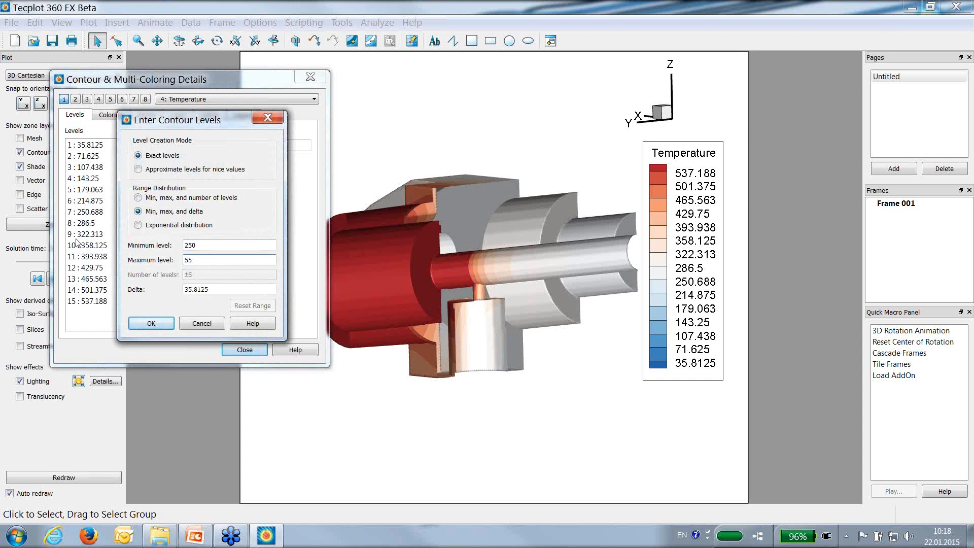
key("Tab")
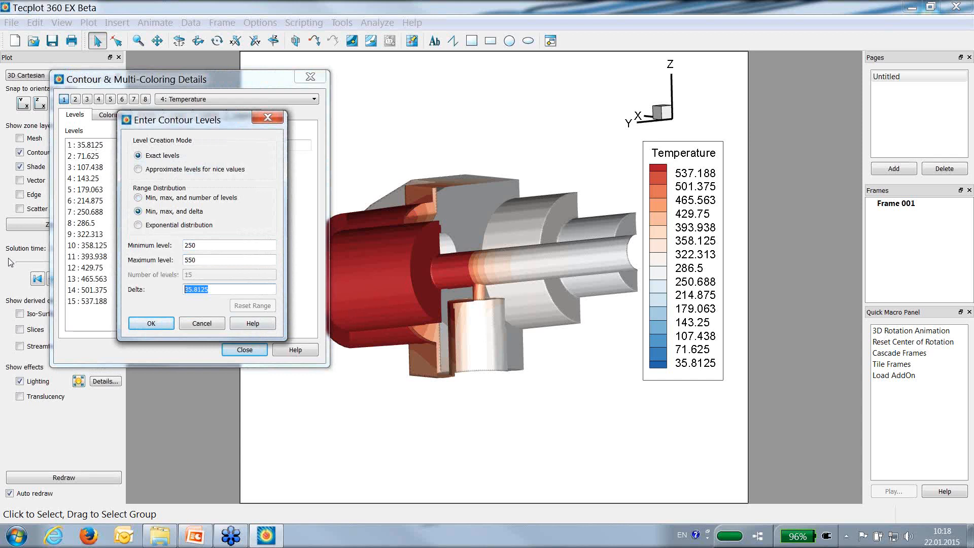
type("50")
left_click(148, 322)
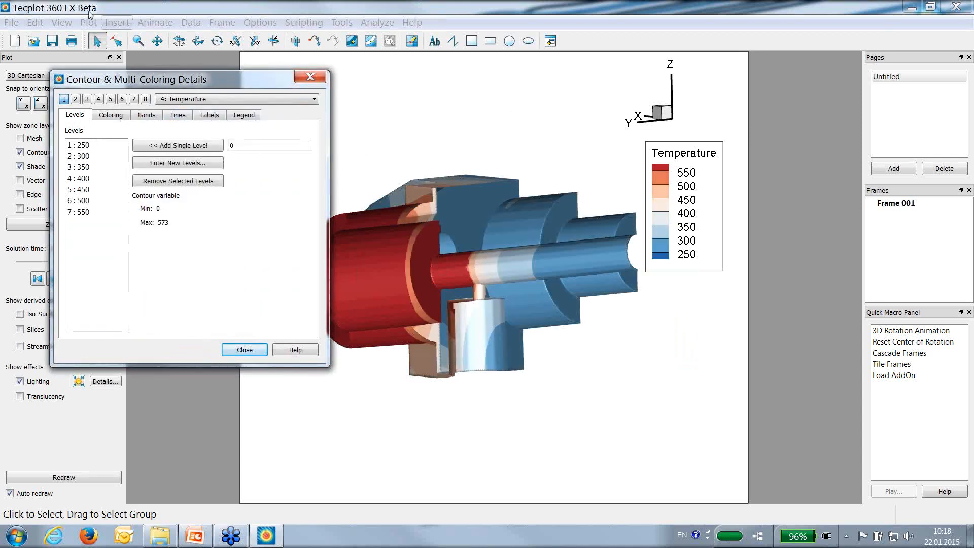
Use continuous color distribution with the color map endpoints reset to 250 and 550, and close the contour details.
left_click(118, 117)
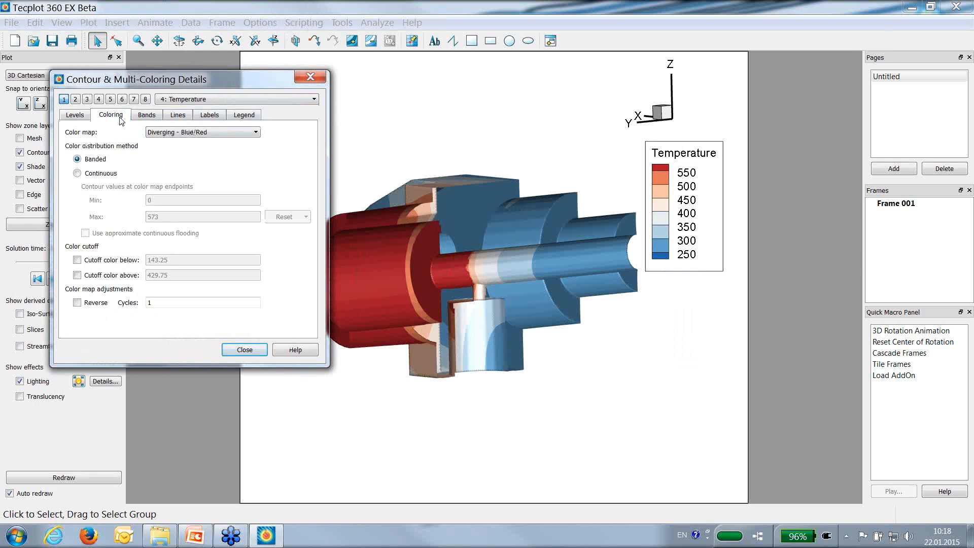
left_click(78, 174)
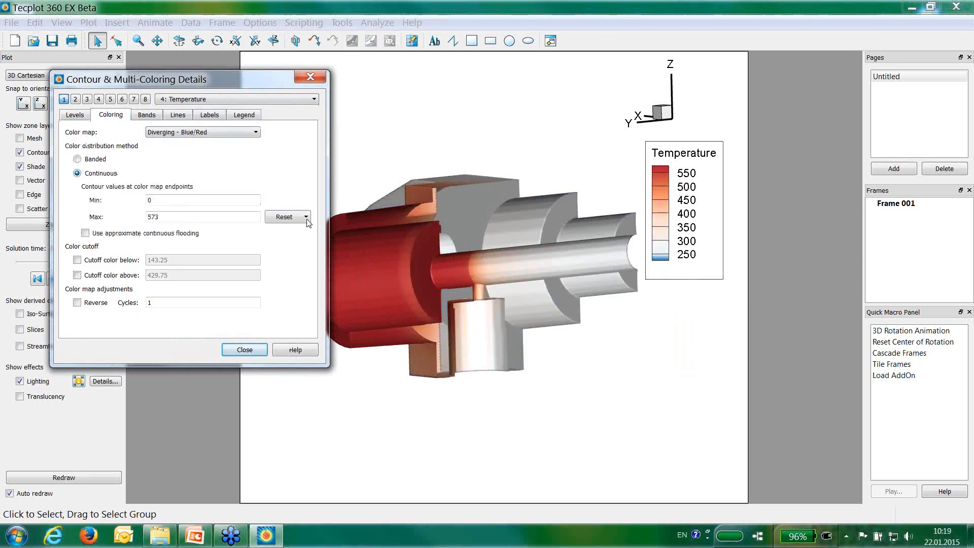
left_click(307, 219)
left_click(350, 250)
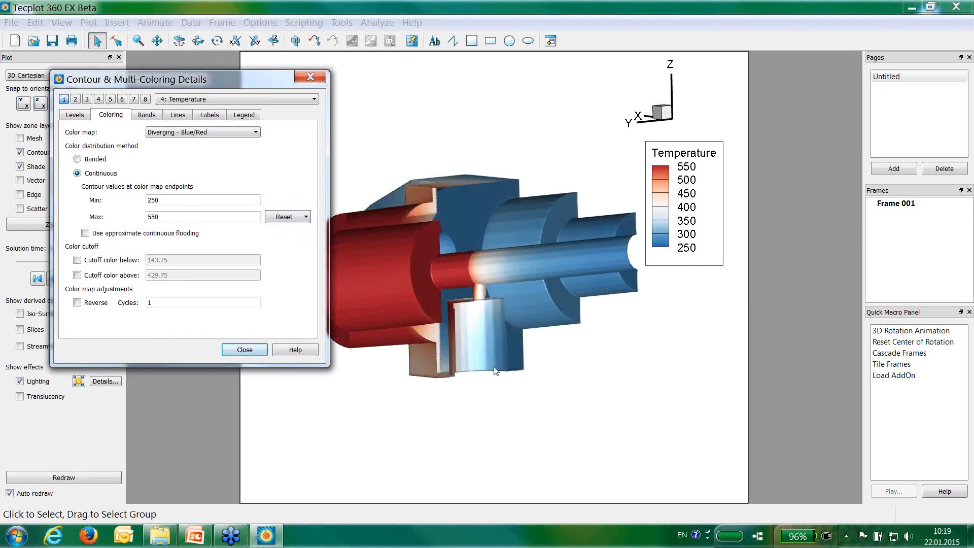
left_click(306, 79)
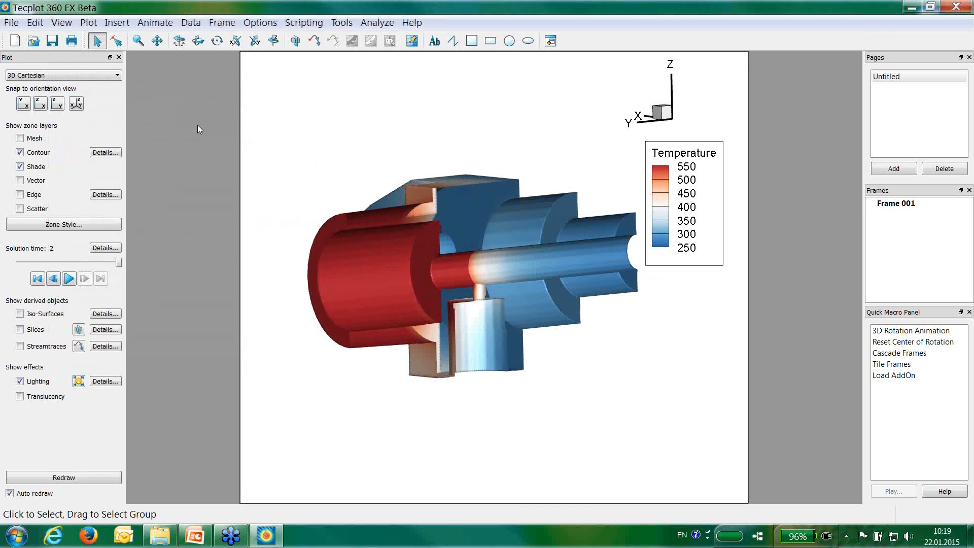
Turn on slices and place a constant-Y slice across the middle of the flange, at the junction of the bores.
left_click(198, 41)
left_click_drag(304, 207, 500, 366)
key("Escape")
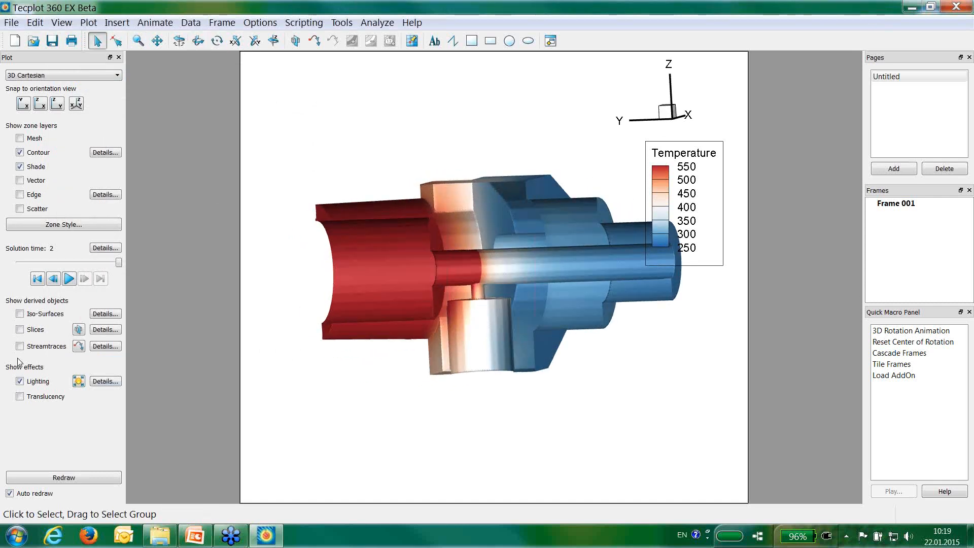
left_click(19, 330)
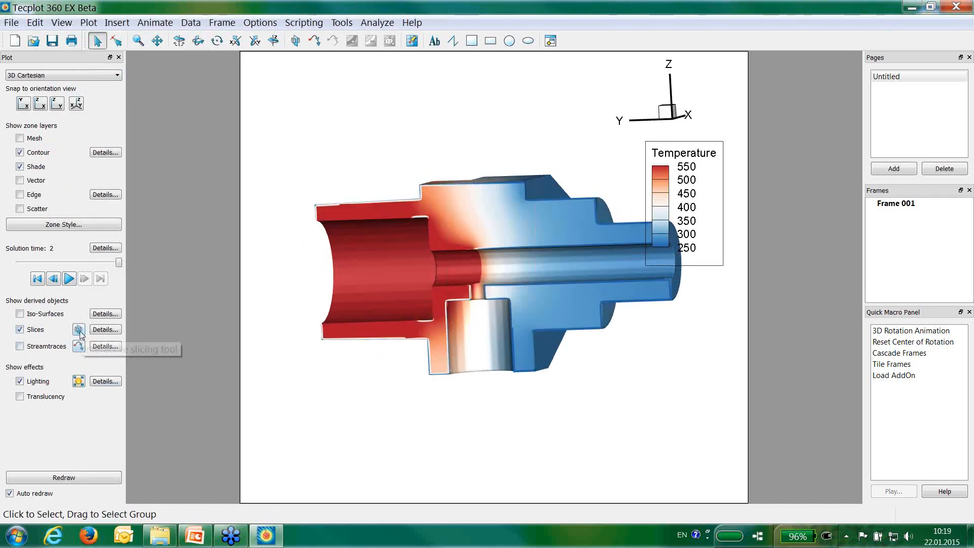
left_click(78, 330)
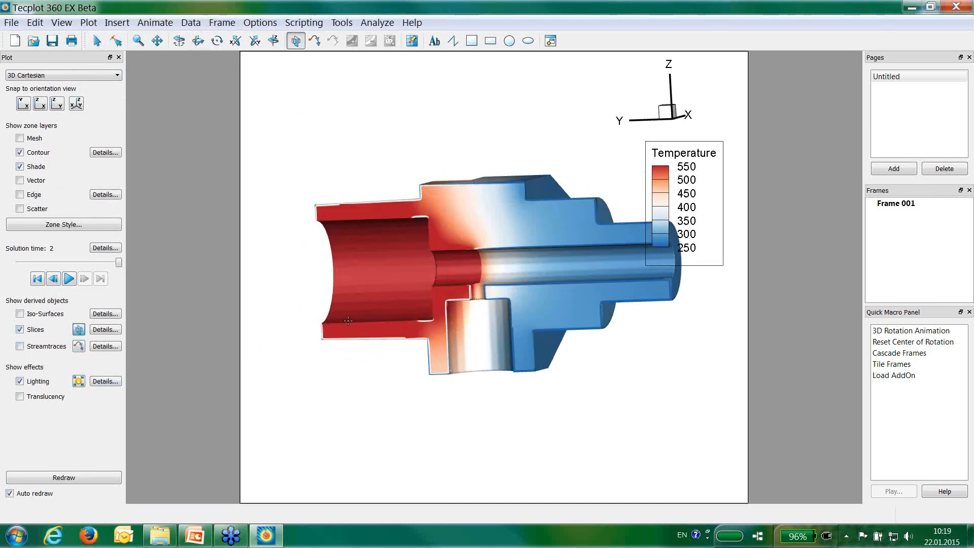
left_click(483, 268)
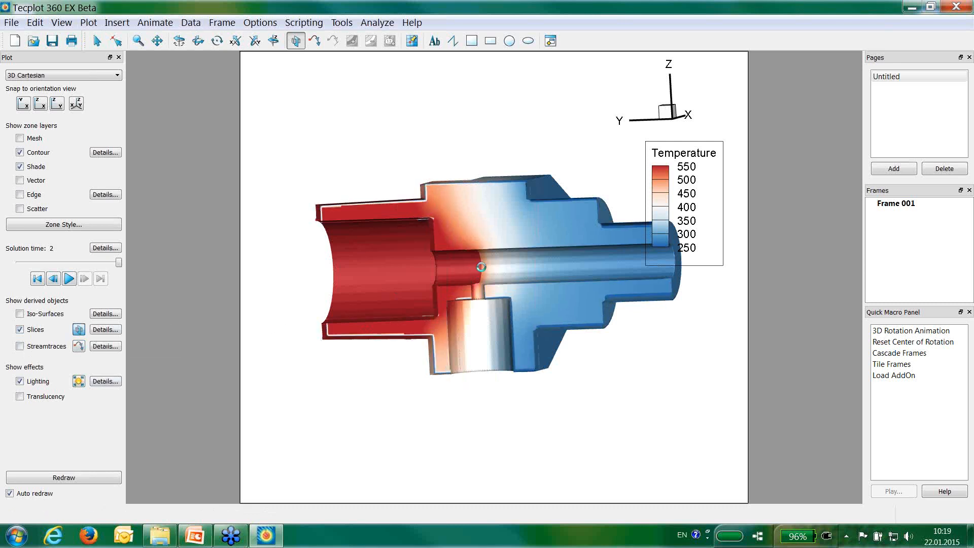
left_click(483, 269)
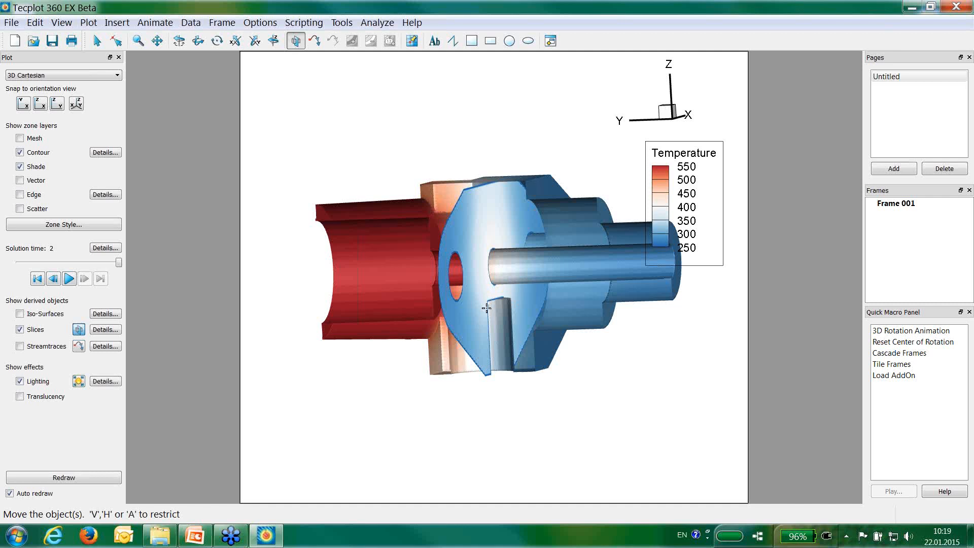
key("Escape")
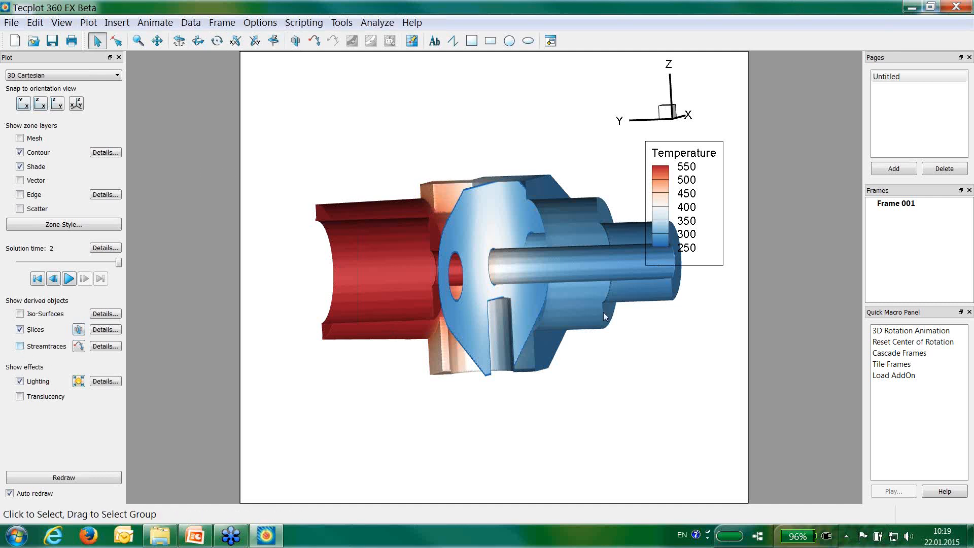
Turn on shading for the Y slice and switch off its contour flooding.
left_click(486, 219)
right_click(487, 219)
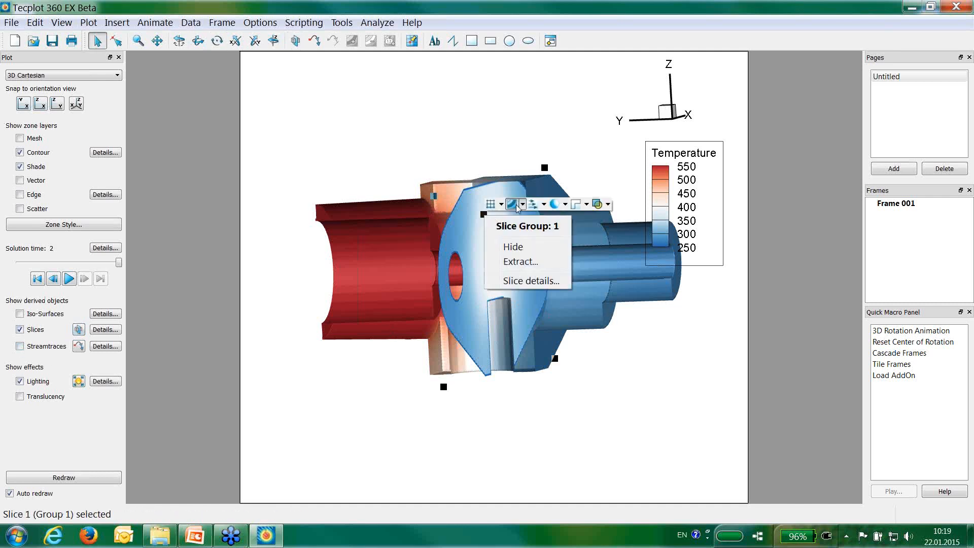
left_click(514, 207)
left_click(514, 204)
left_click(556, 205)
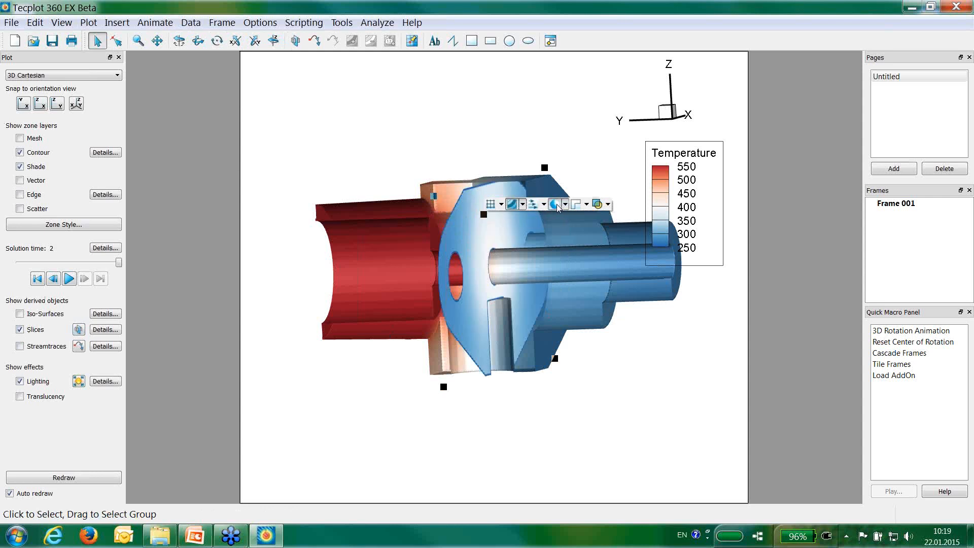
left_click(513, 205)
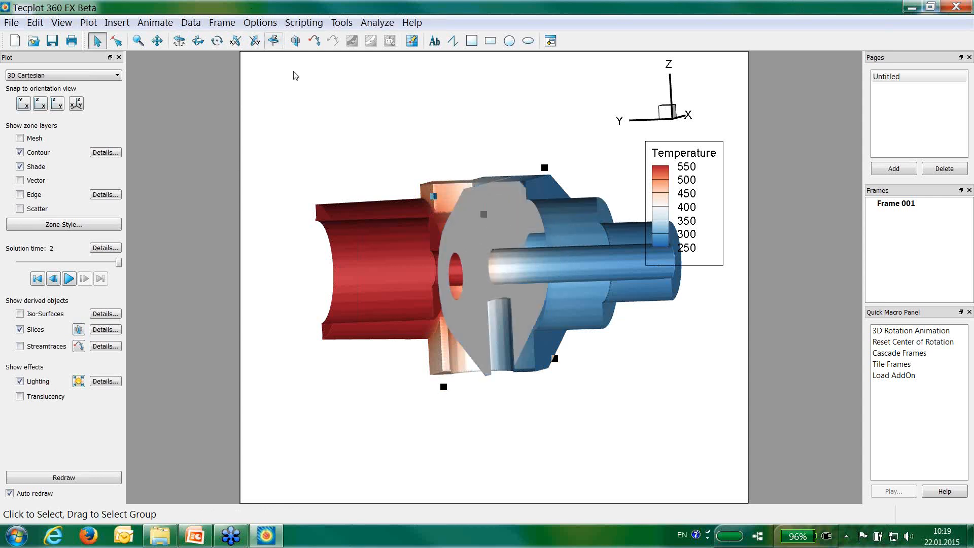
left_click(318, 149)
right_click(467, 218)
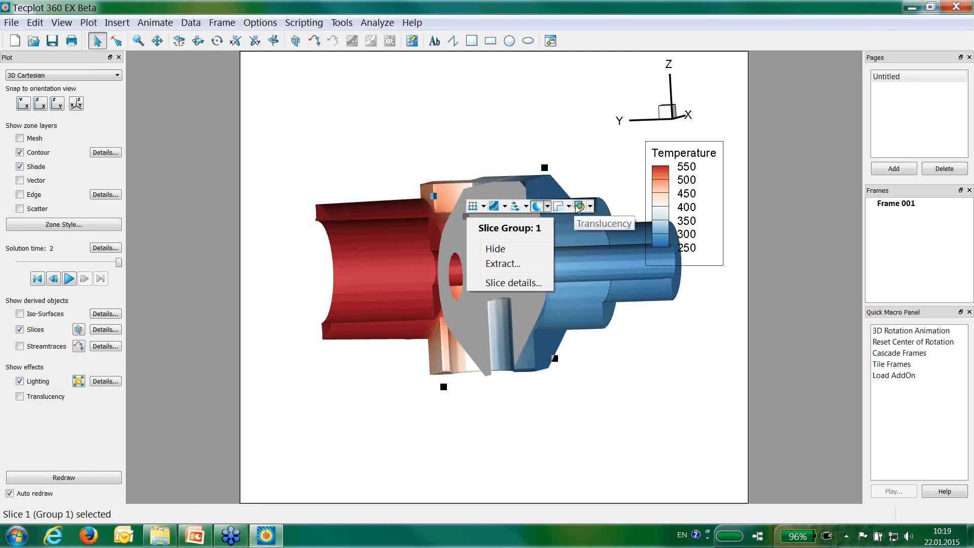
left_click(402, 153)
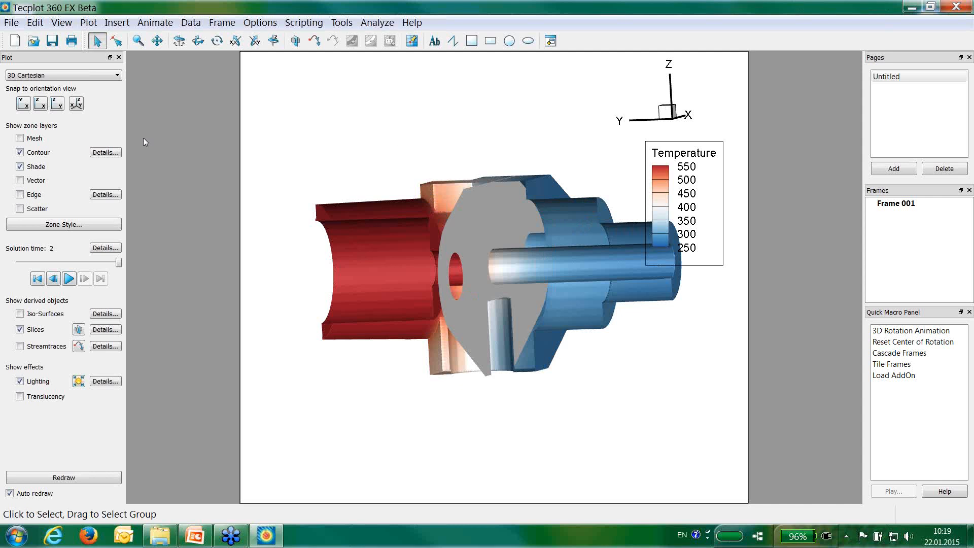
Snap to the XZ orientation and turn contour flooding back on for the Y slice.
left_click(41, 104)
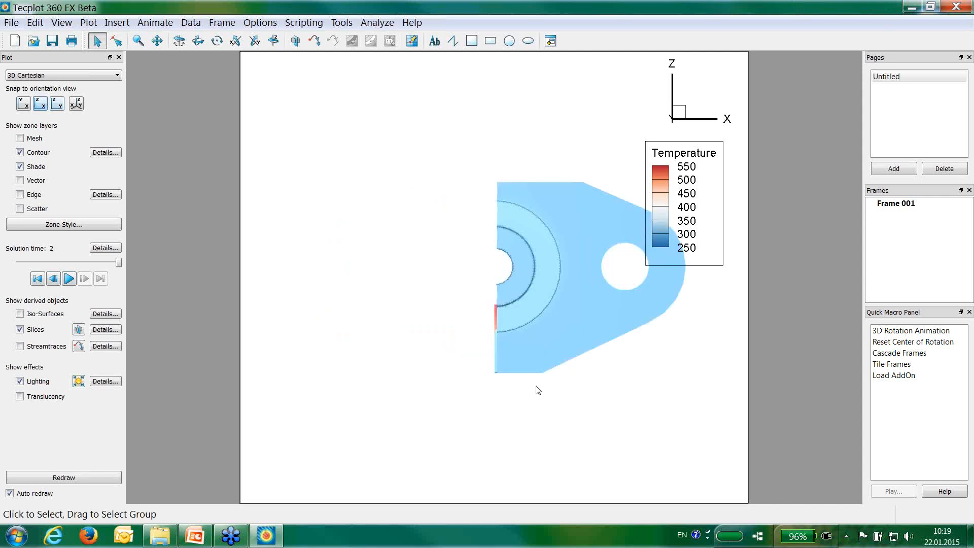
left_click(433, 275)
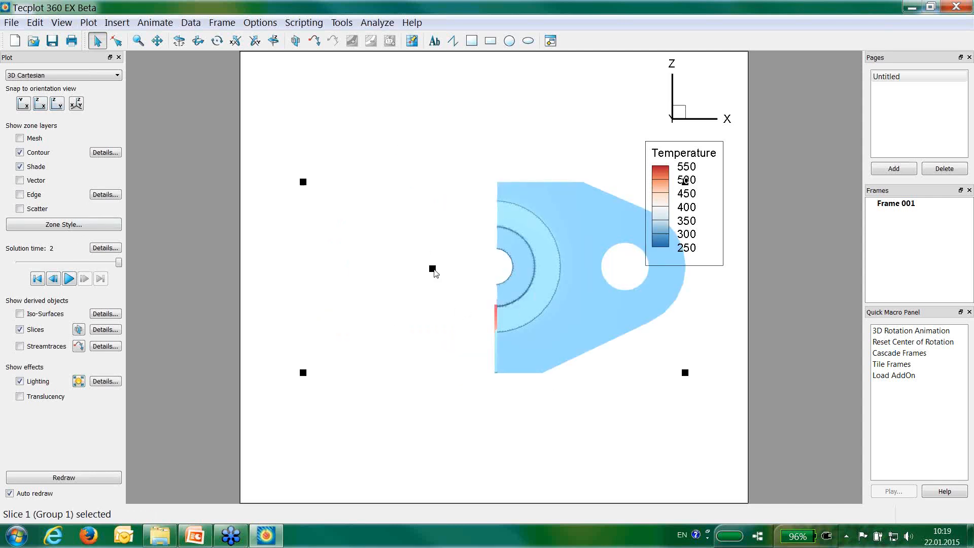
right_click(436, 274)
left_click(457, 260)
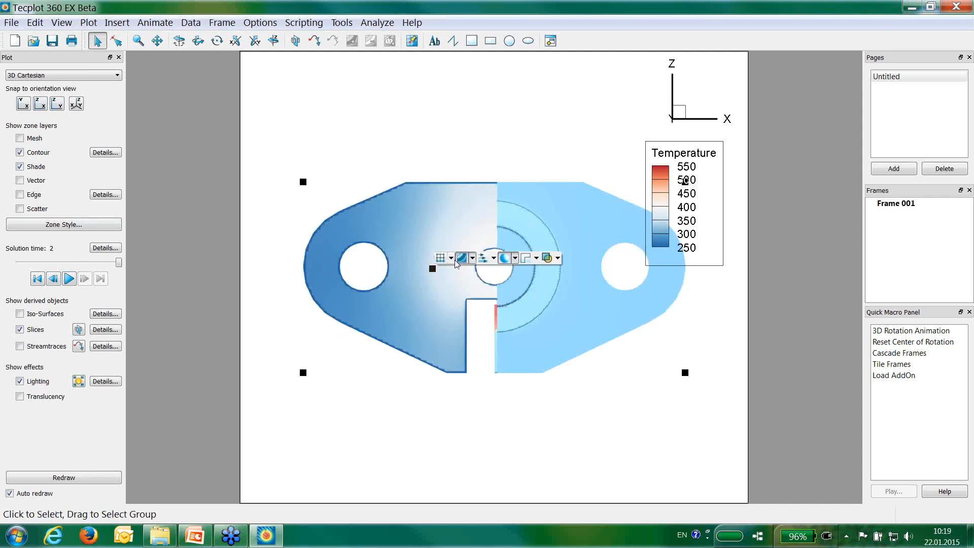
left_click(405, 312)
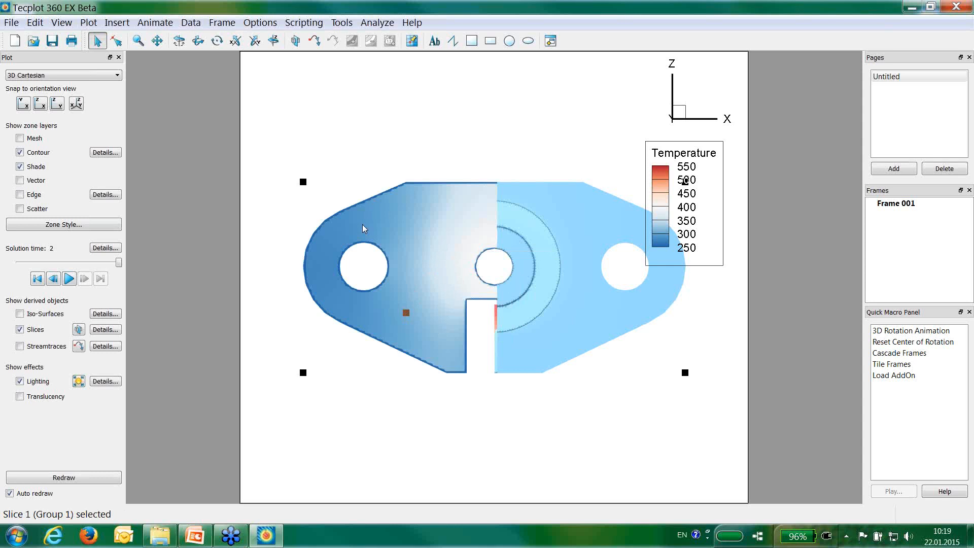
Turn on streamtraces and choose qx as the U vector variable.
left_click(360, 410)
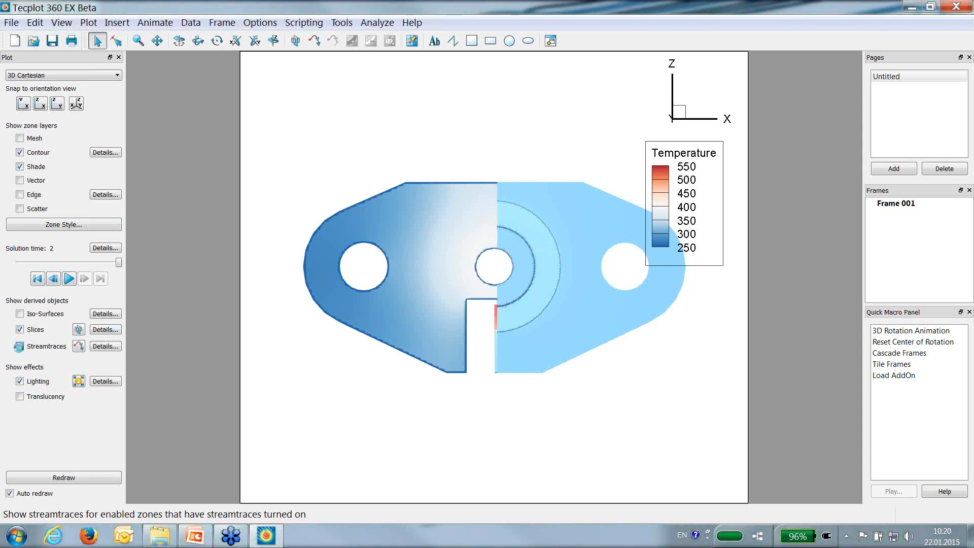
left_click(20, 347)
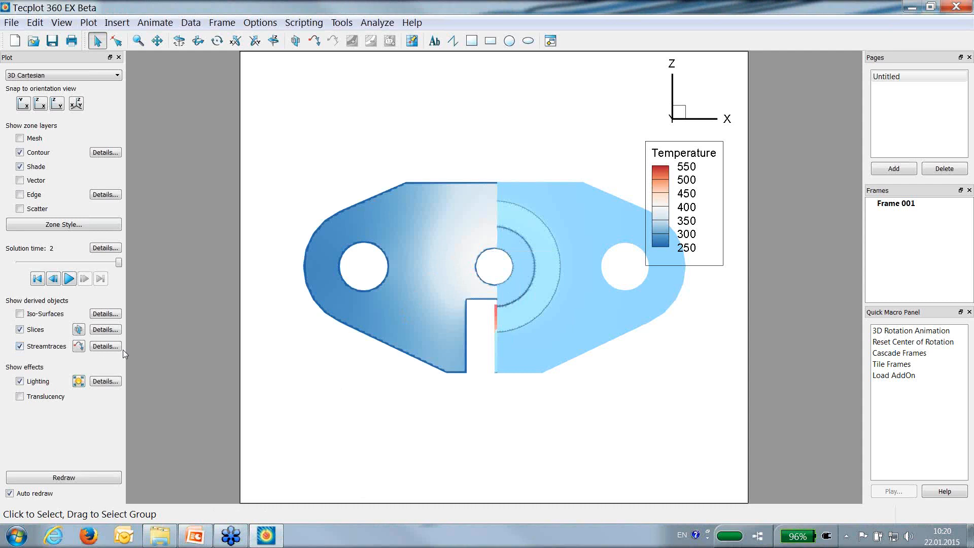
left_click(87, 23)
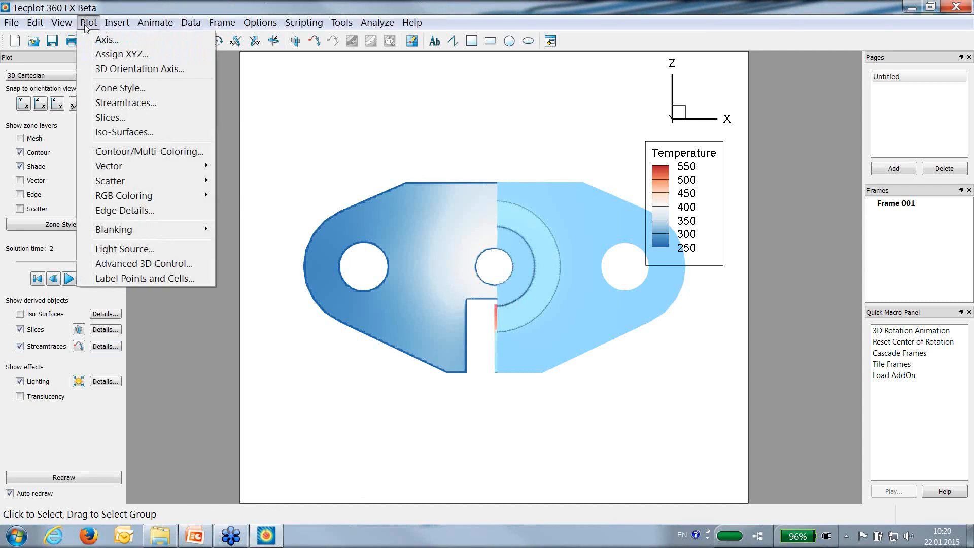
mouse_move(118, 171)
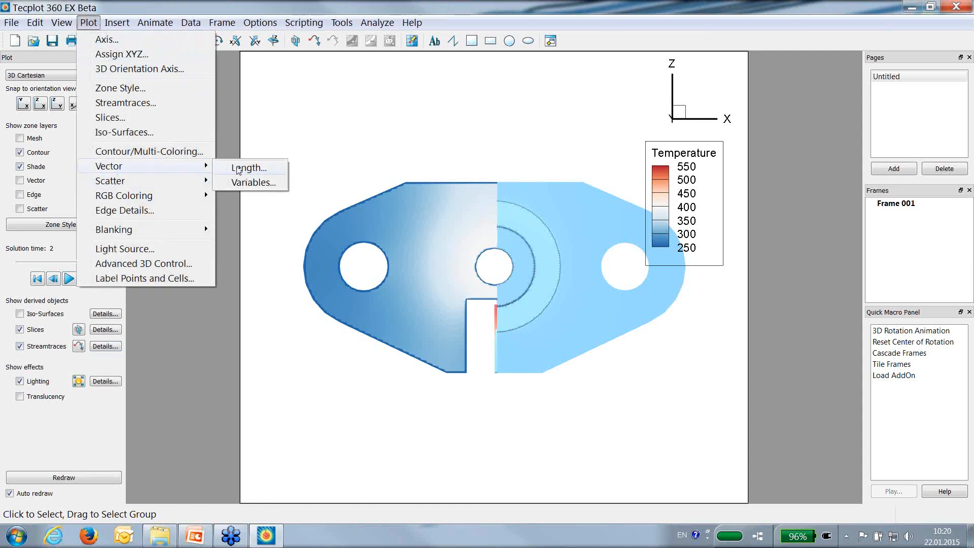
left_click(242, 184)
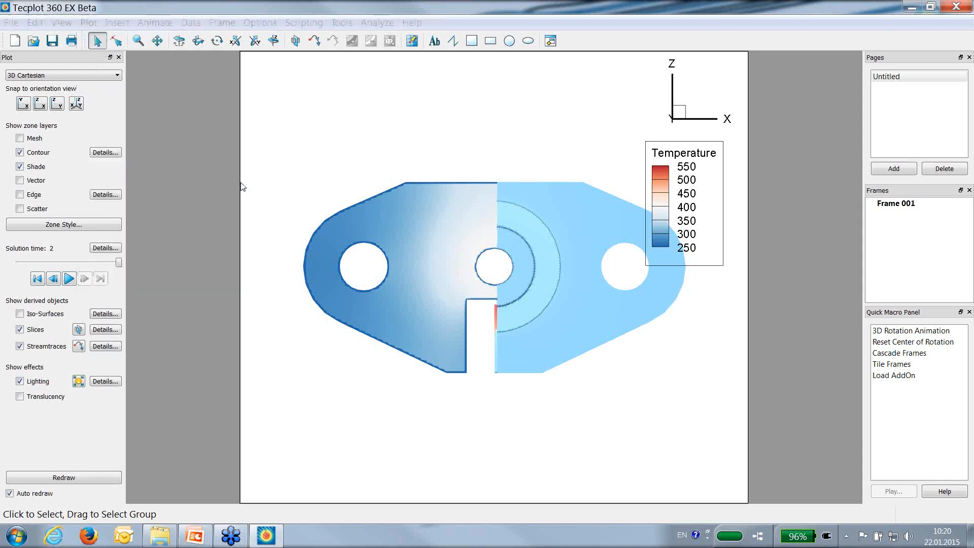
left_click_drag(523, 212, 268, 113)
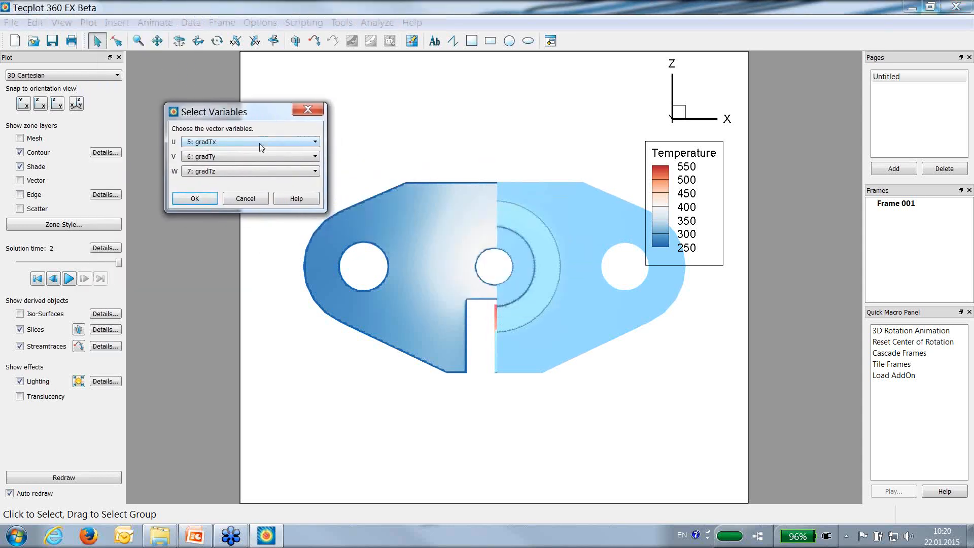
left_click(260, 142)
scroll(246, 203, "down", 2)
left_click(247, 208)
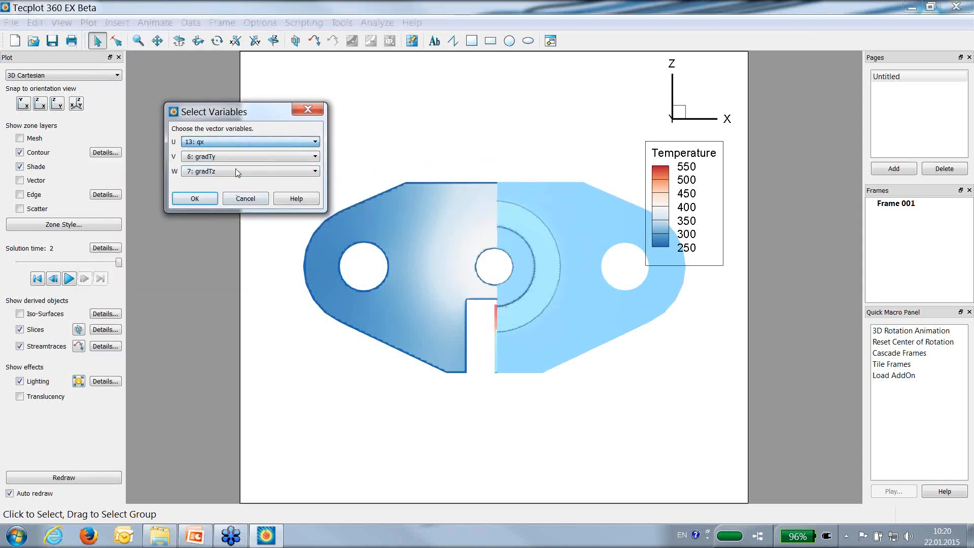
Set the V vector variable to qy and the W variable to qz, and accept the selection.
left_click(239, 156)
left_click(225, 231)
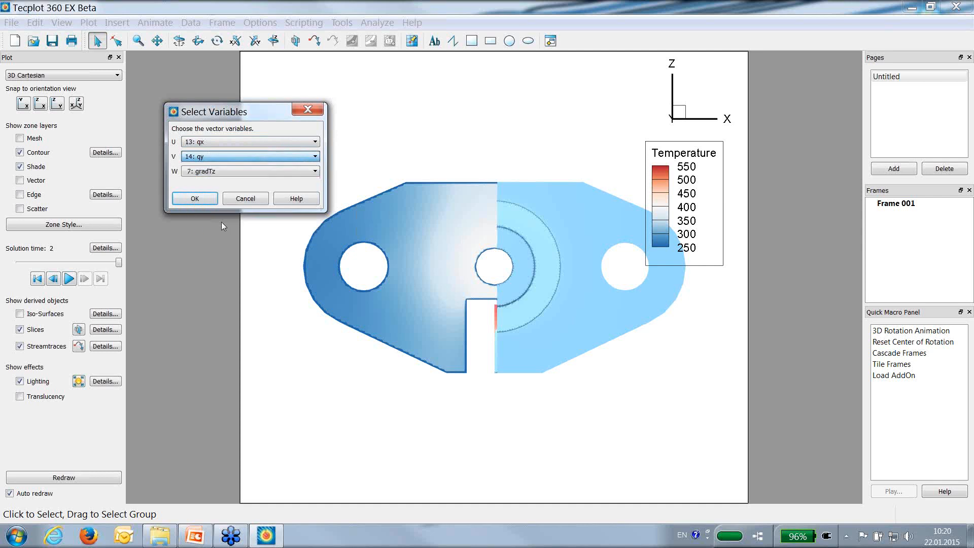
left_click(221, 171)
scroll(218, 238, "down", 2)
left_click(215, 254)
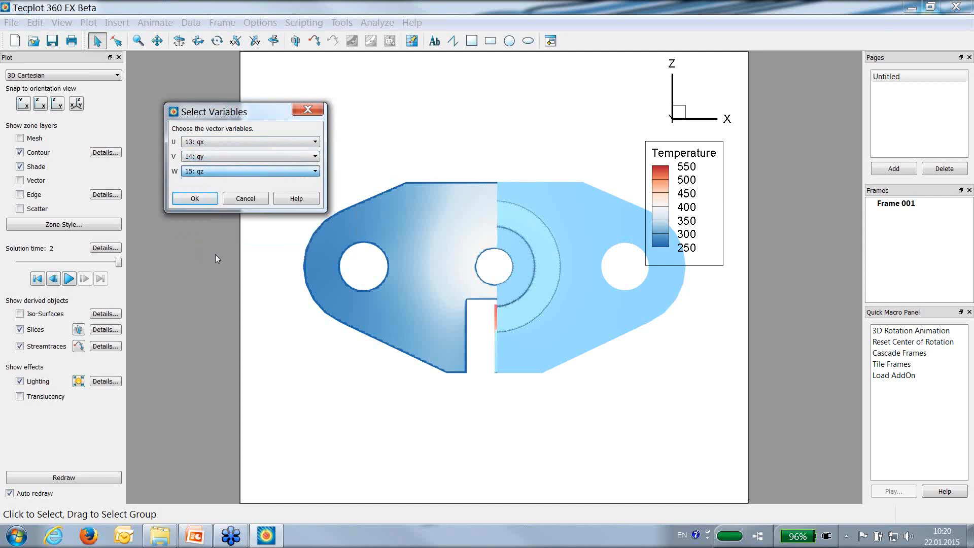
left_click(195, 198)
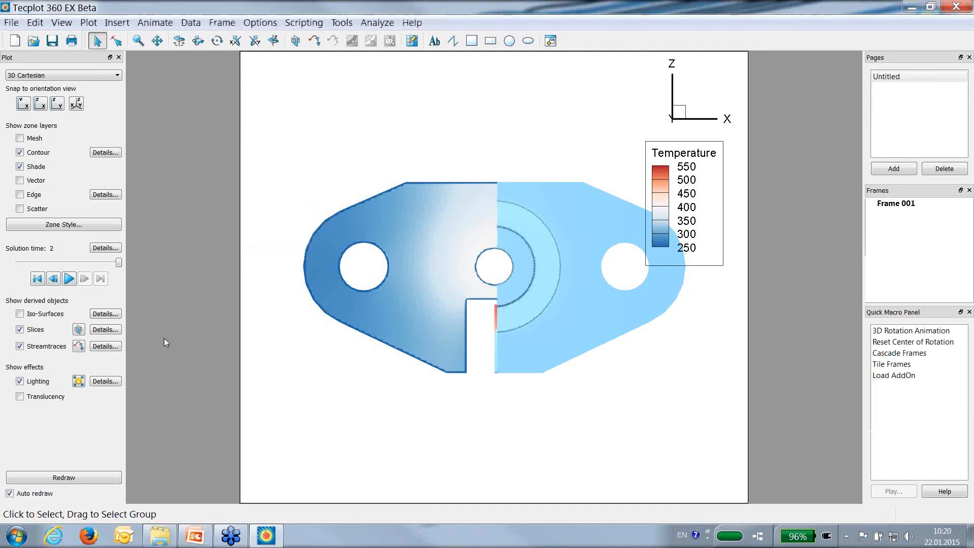
Place rakes of streamtraces across the exposed half of the Y slice, around the central bore and the bolt hole.
left_click(80, 346)
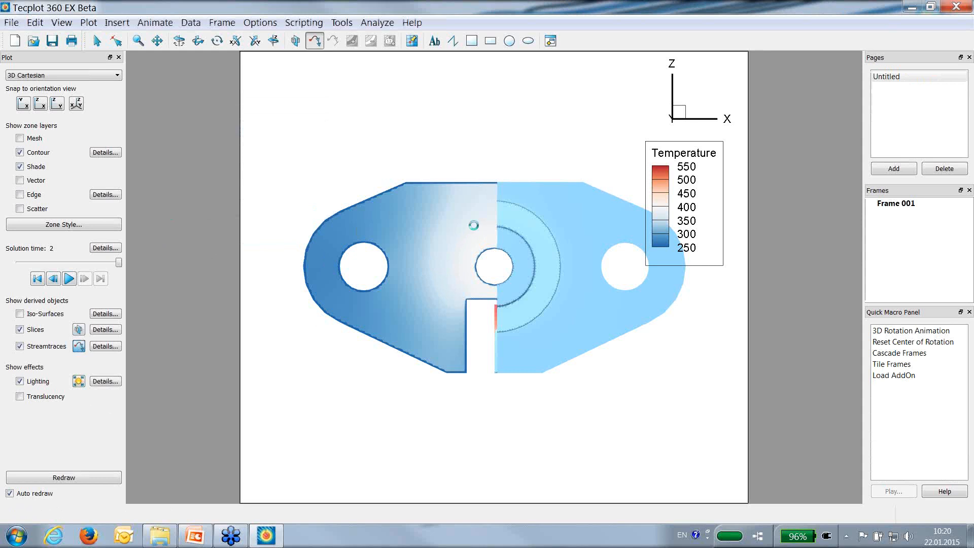
left_click(461, 261)
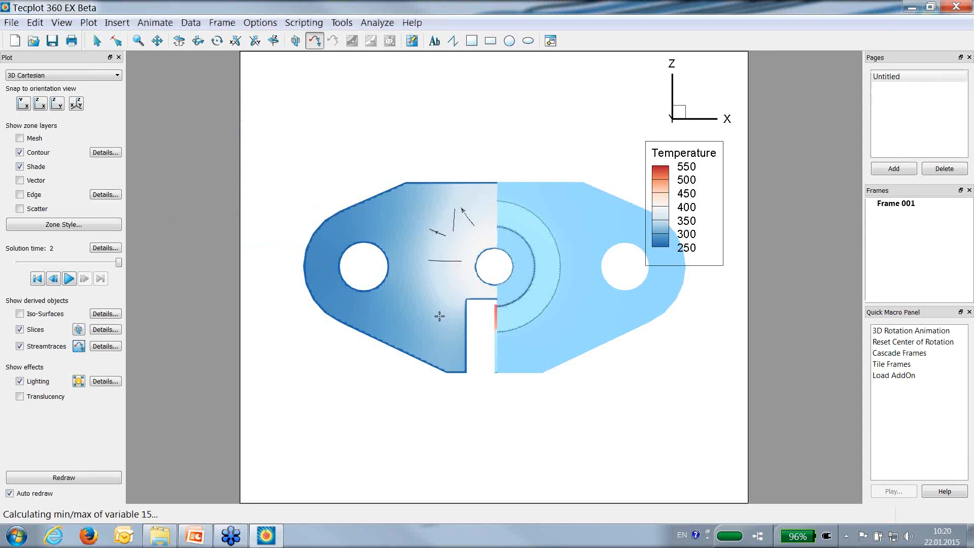
left_click_drag(440, 316, 440, 352)
left_click_drag(423, 219, 420, 337)
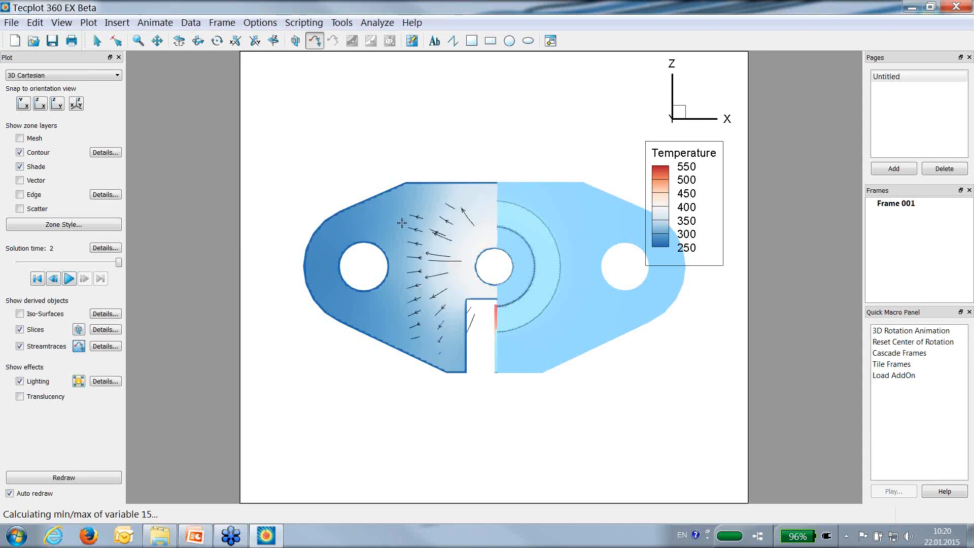
left_click(353, 228)
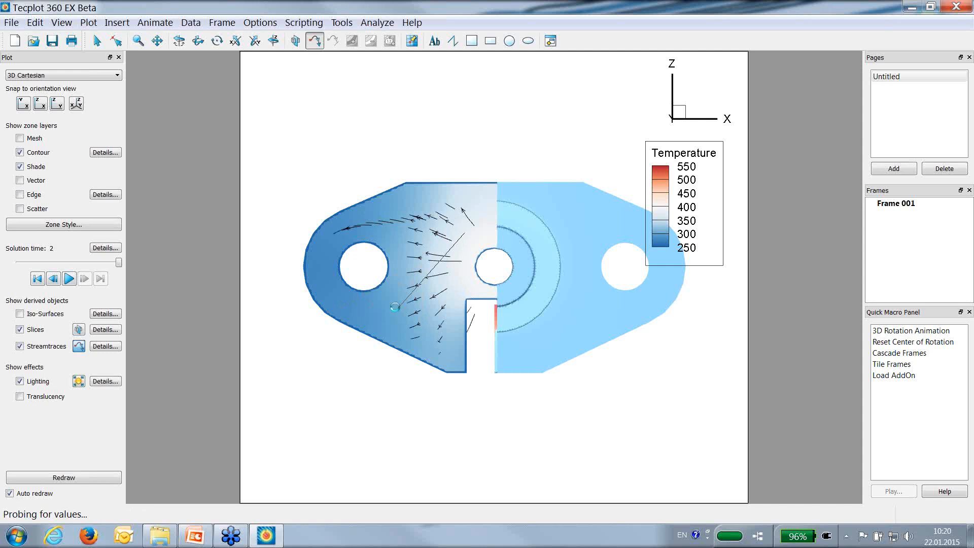
left_click(335, 270)
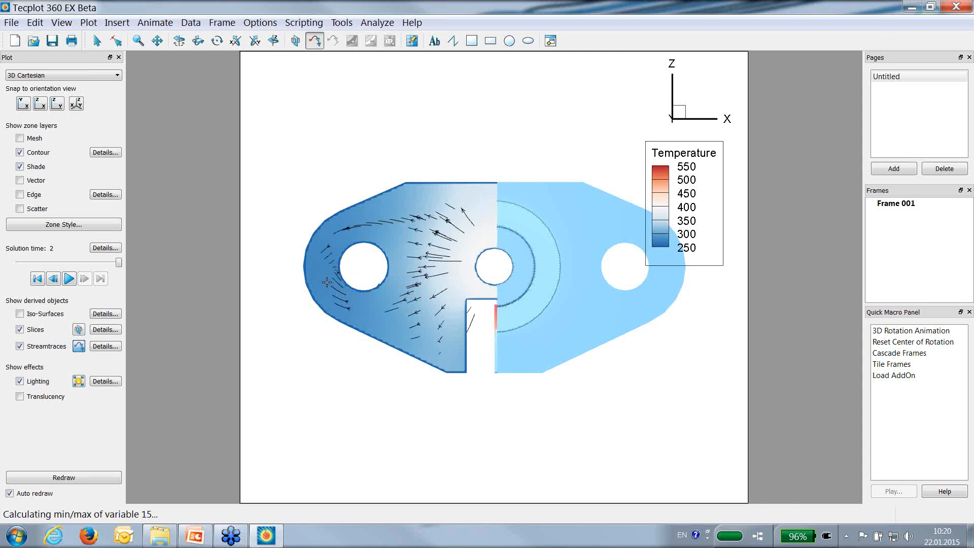
left_click_drag(386, 311, 387, 312)
left_click_drag(451, 303, 437, 211)
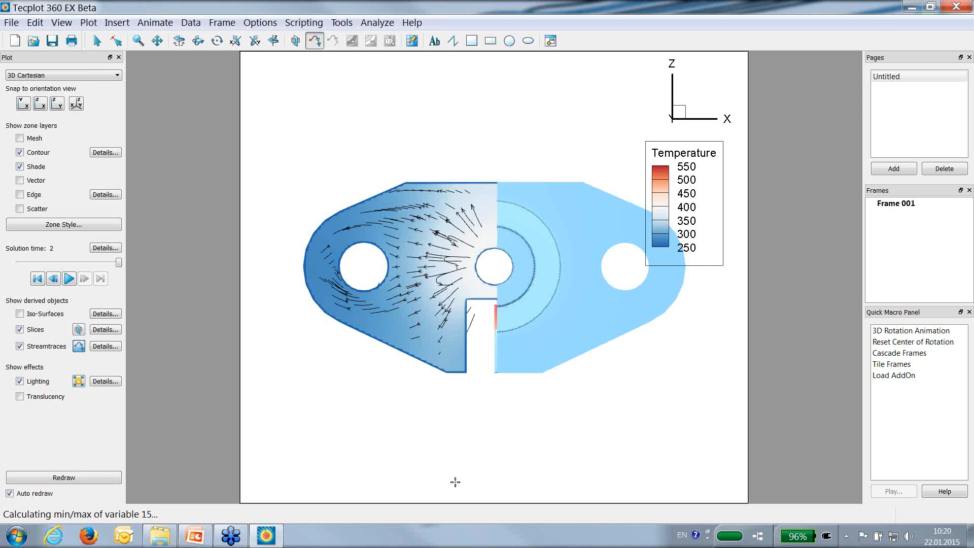
left_click_drag(481, 288, 465, 269)
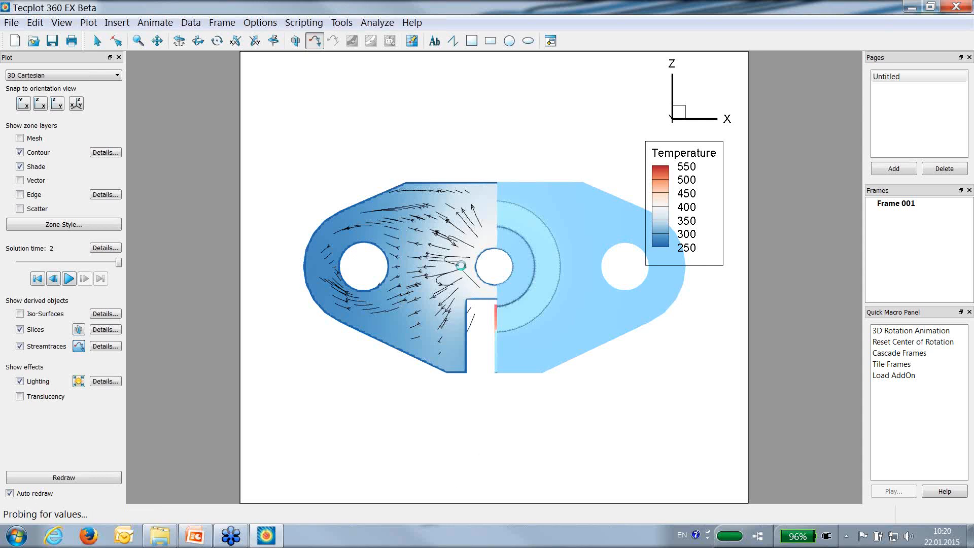
key("Escape")
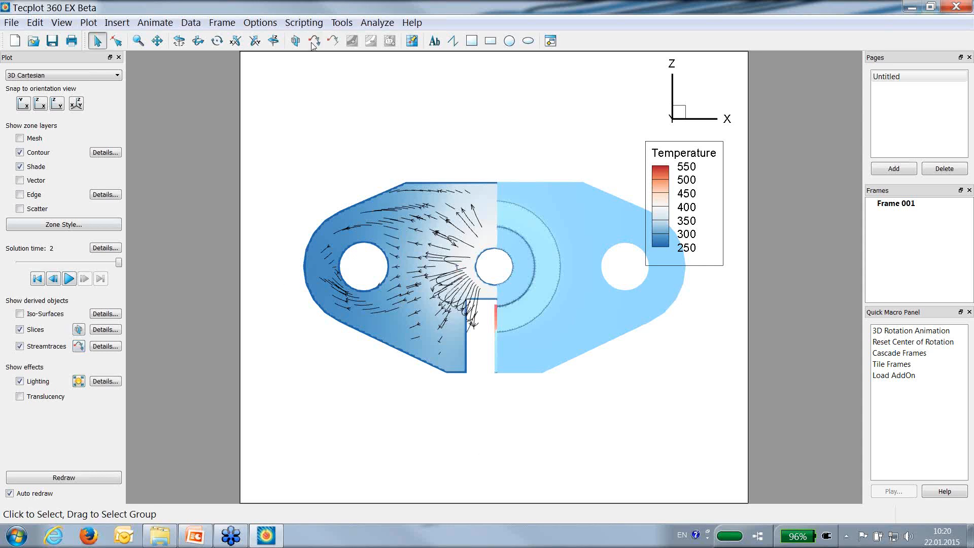
Change the streamtrace line color to Multi so the paths use the contour coloring, and close the streamtrace details.
left_click(199, 41)
left_click_drag(338, 226, 462, 287)
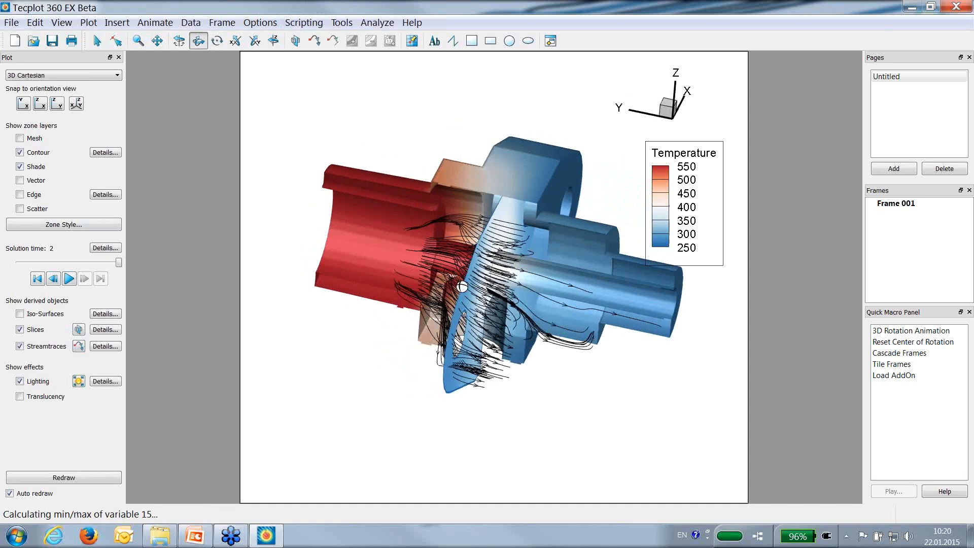
key("Escape")
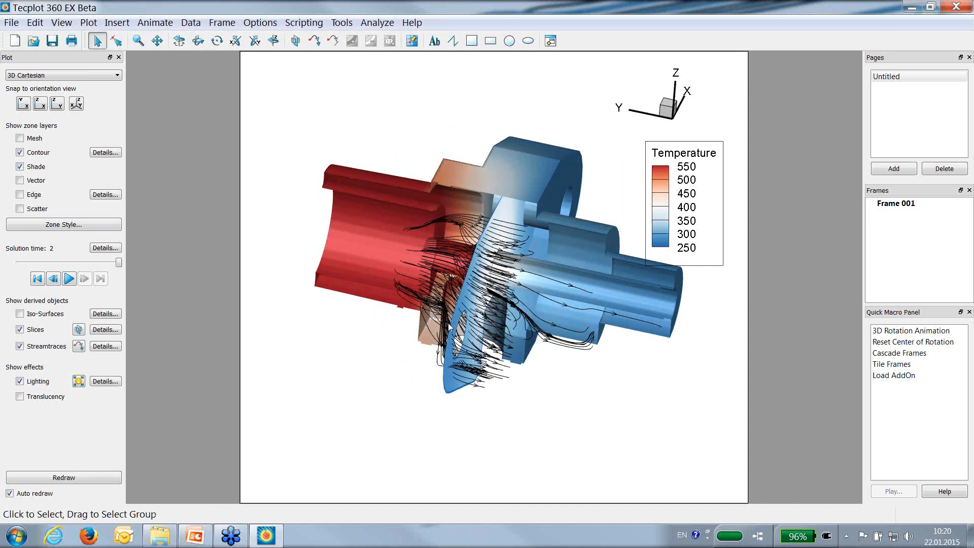
left_click(448, 349)
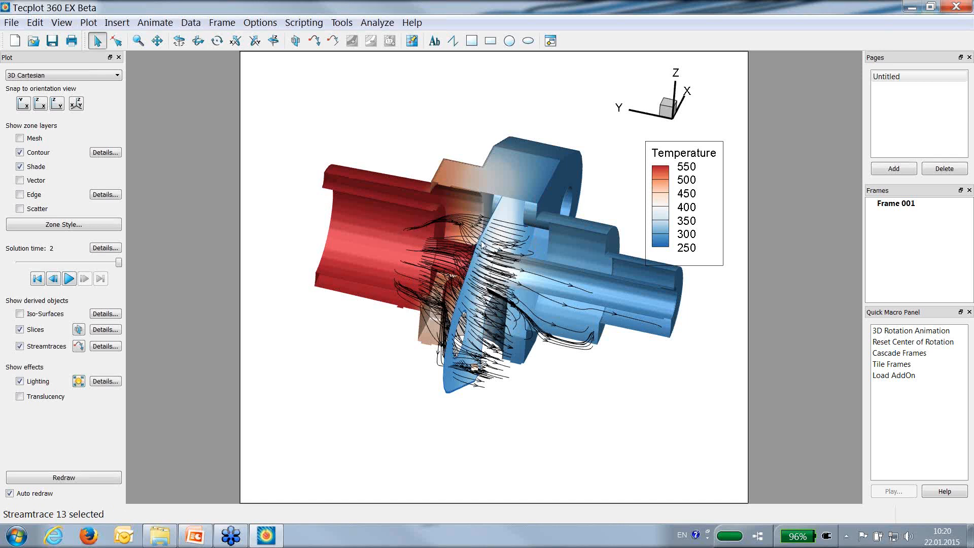
left_click(105, 346)
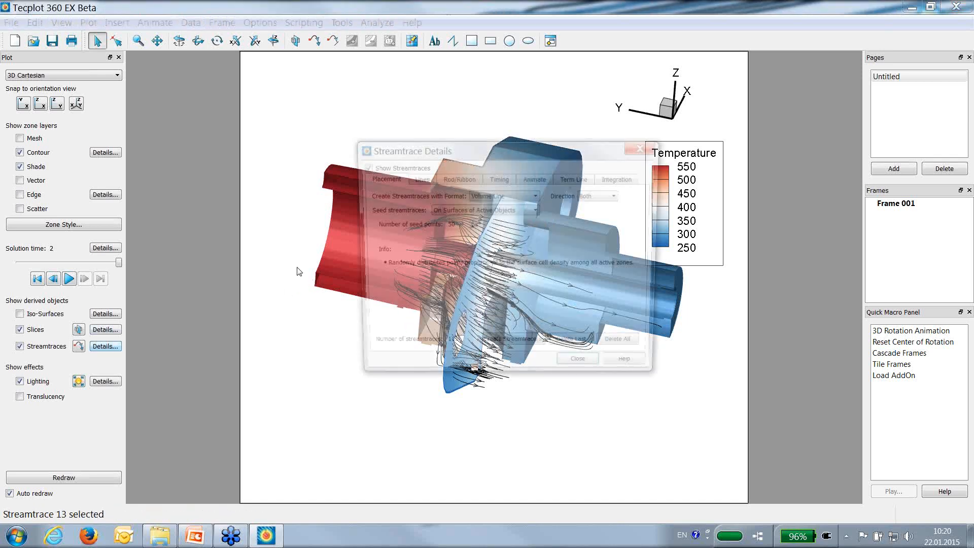
left_click(416, 178)
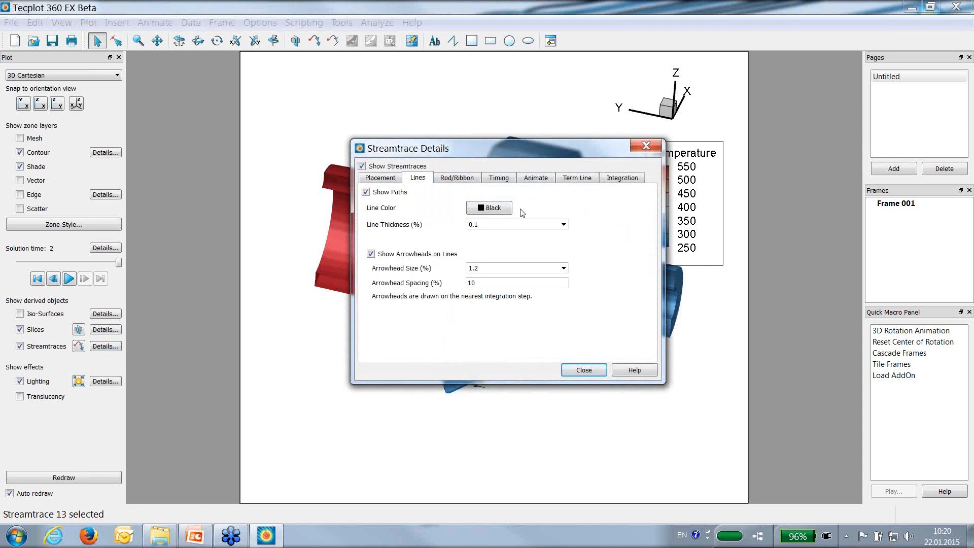
left_click(494, 209)
left_click(456, 309)
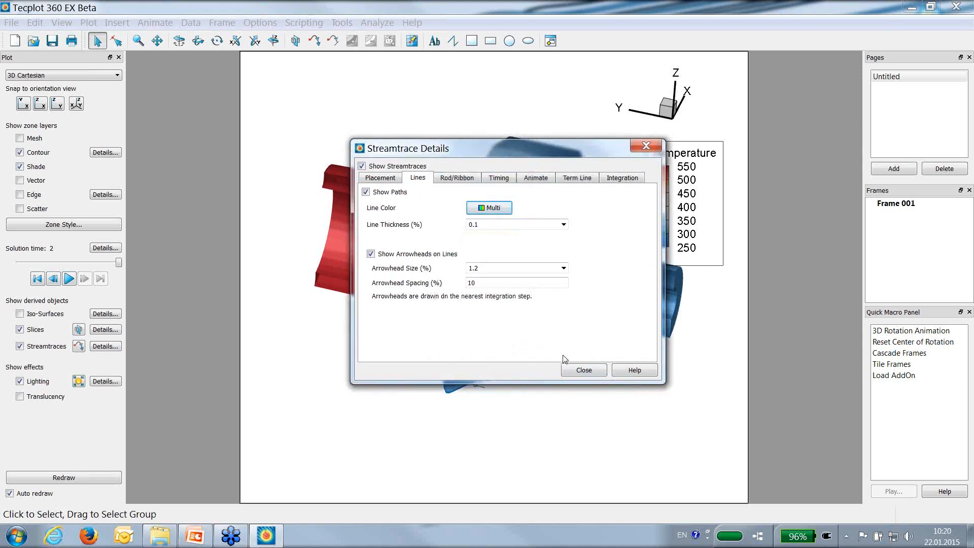
left_click(582, 370)
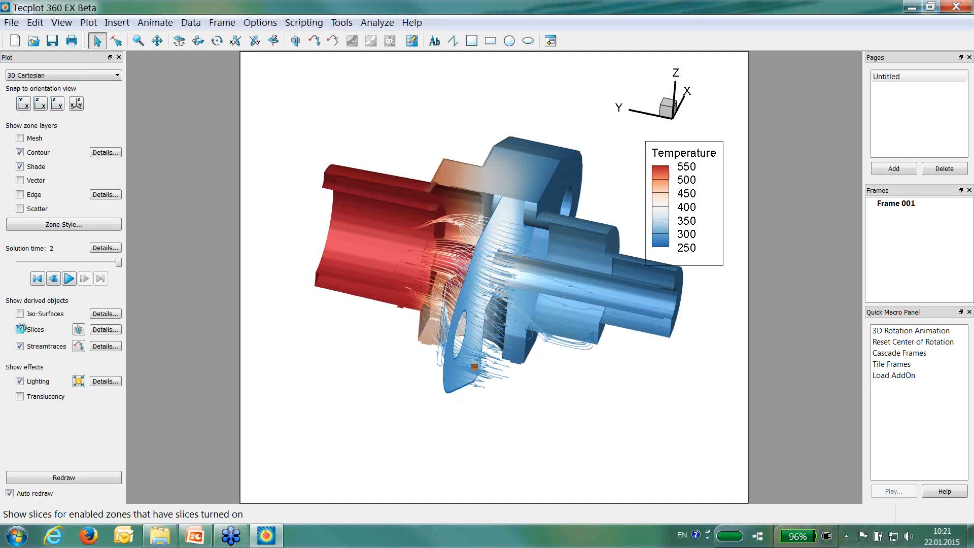
Hide the slices and turn on the vector layer for the flange zones.
left_click(19, 330)
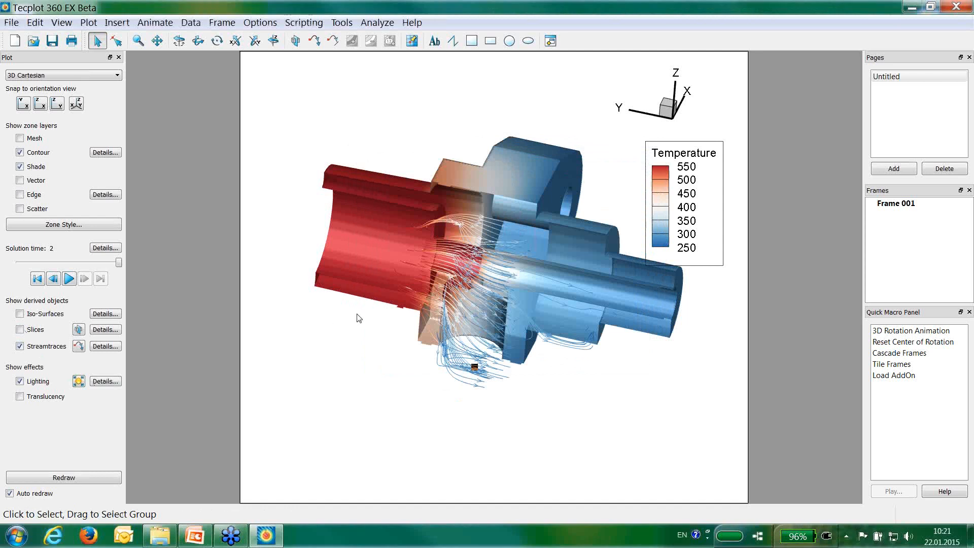
left_click(377, 227)
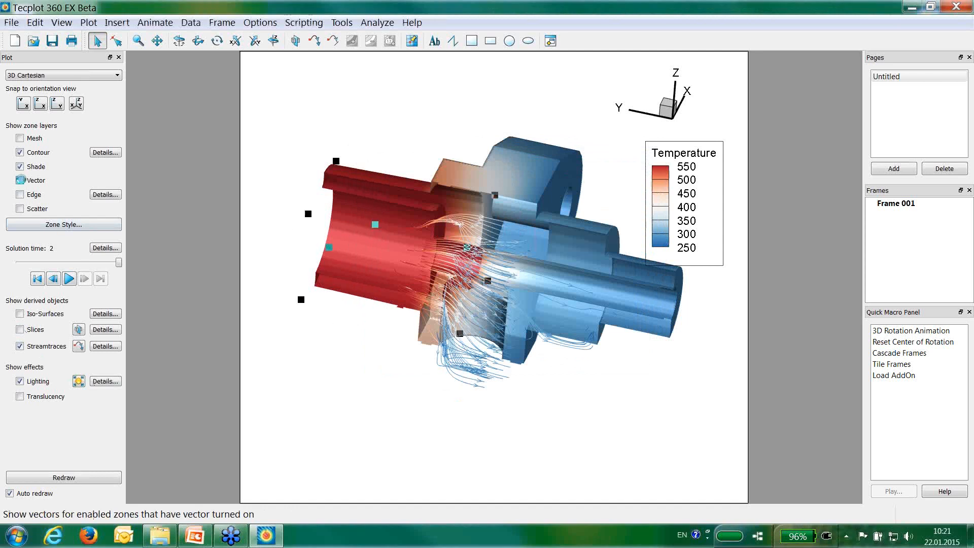
left_click(20, 181)
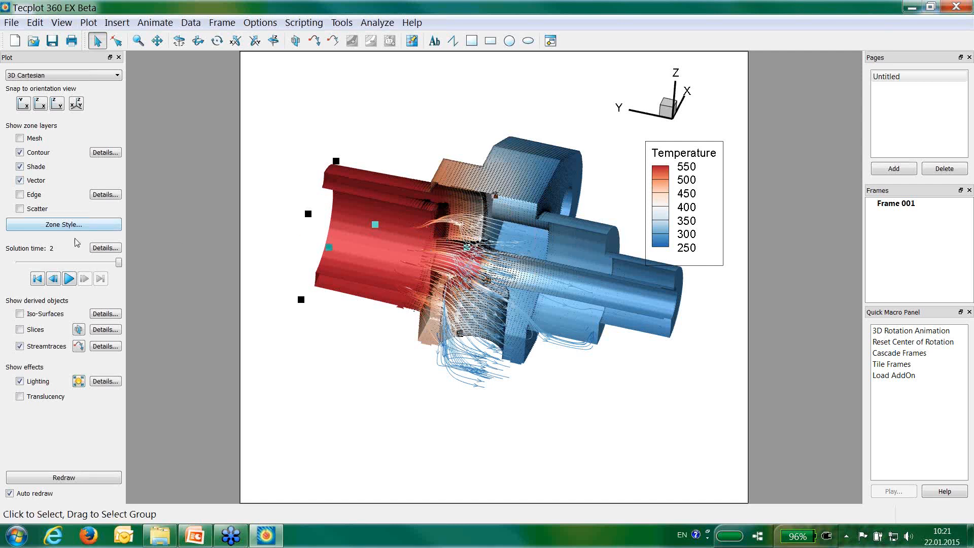
Increase the relative vector length to 1,2E-009 grid units/magnitude and close the vector length settings.
left_click(89, 23)
mouse_move(173, 163)
left_click(243, 171)
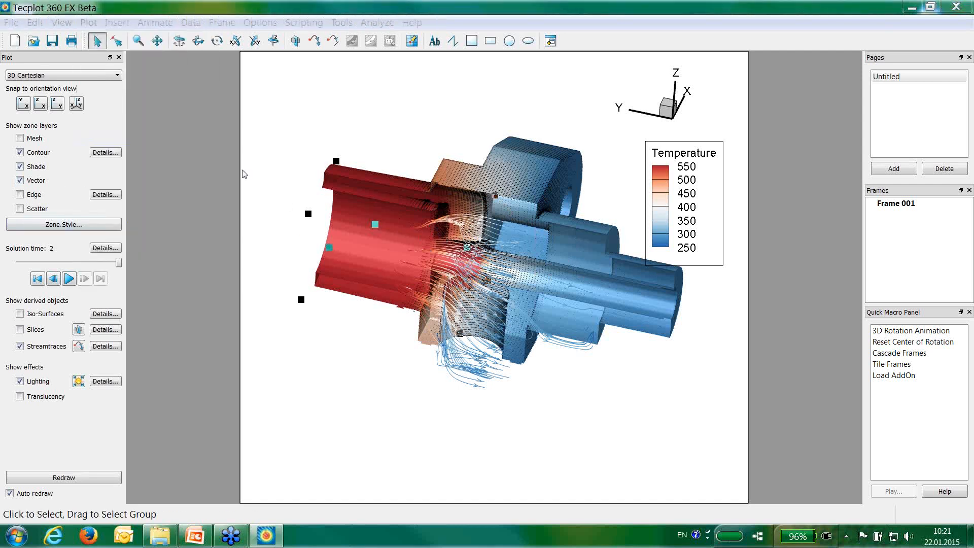
left_click_drag(439, 219, 207, 192)
left_click(335, 212)
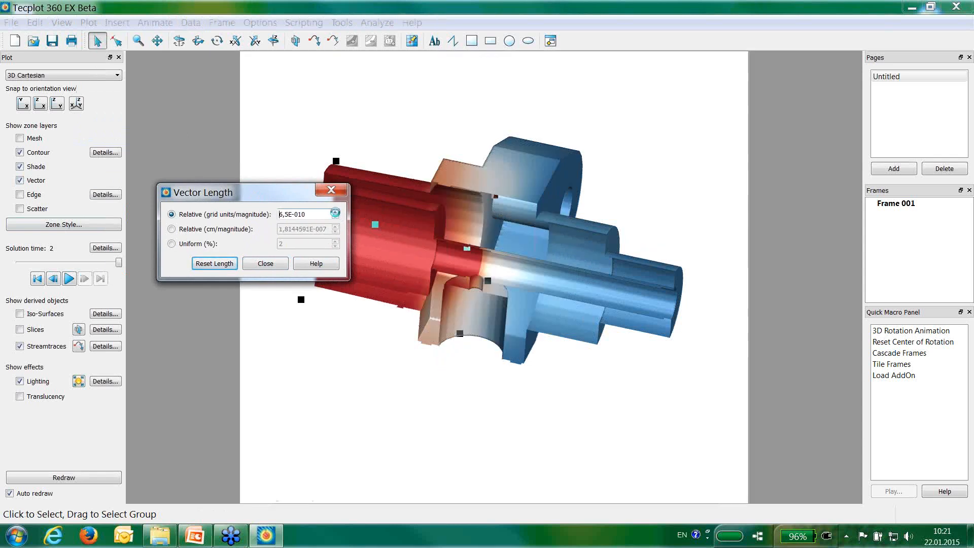
left_click(335, 212)
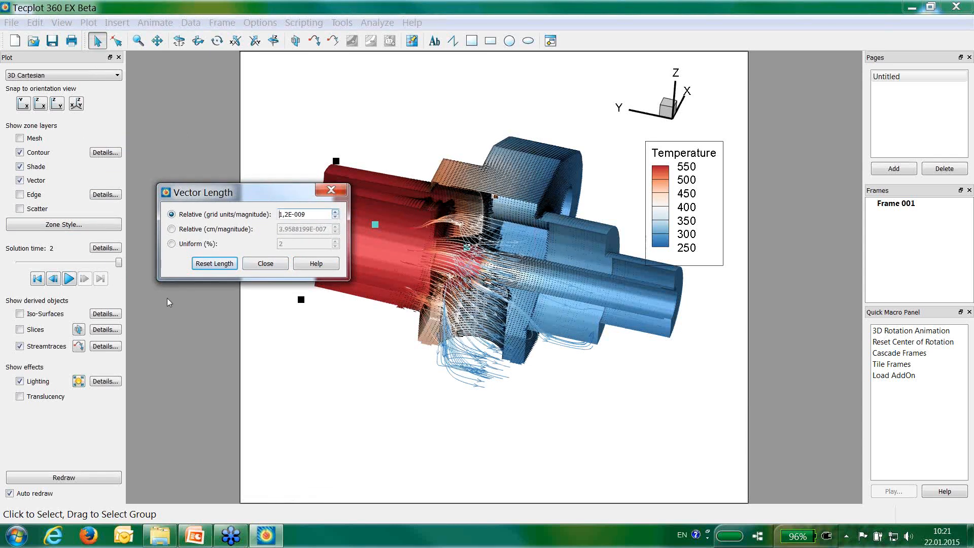
left_click(254, 267)
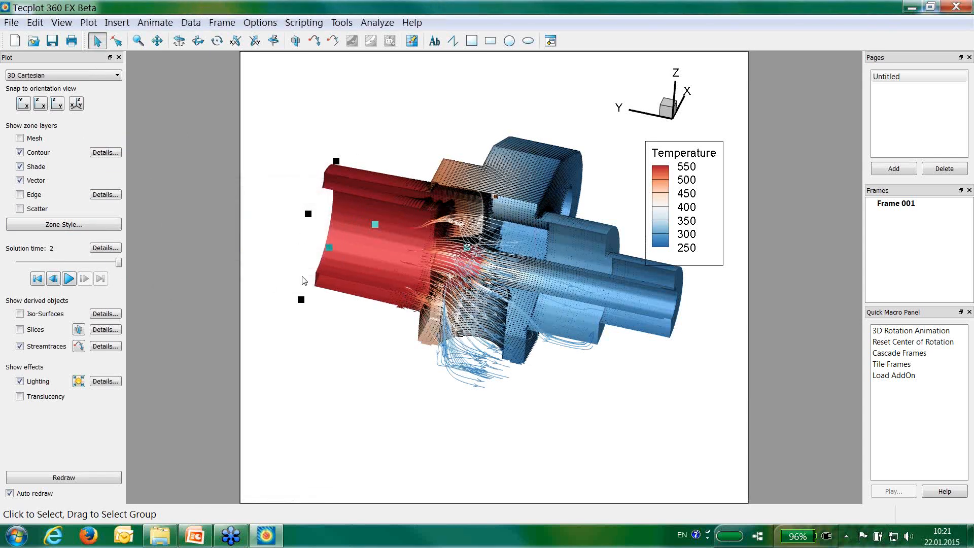
Set the background color of the active frame to black.
left_click(198, 40)
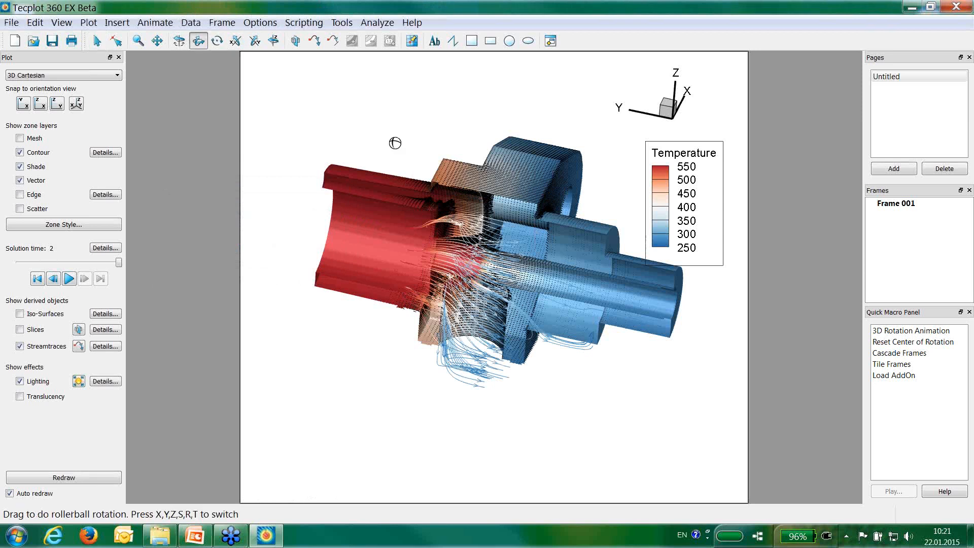
left_click_drag(395, 143, 443, 442)
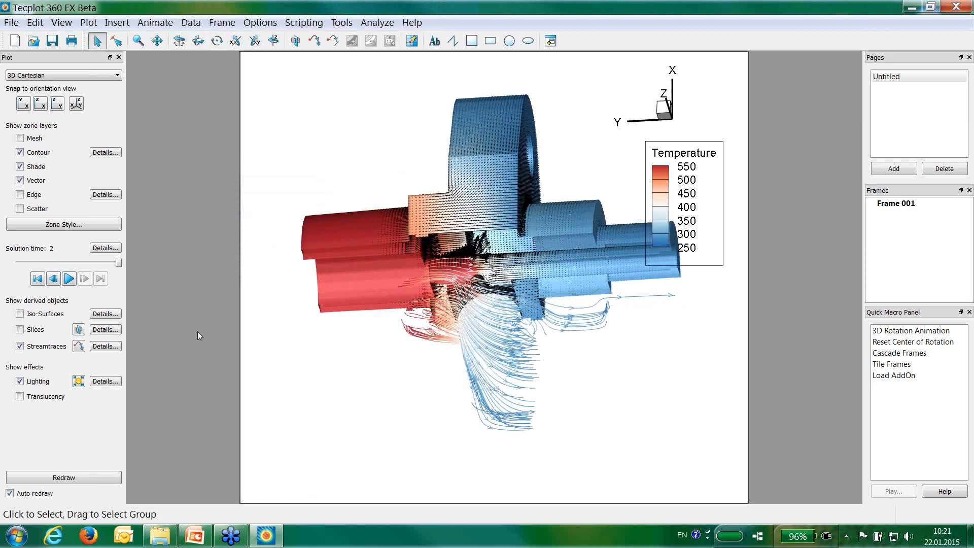
double_click(240, 309)
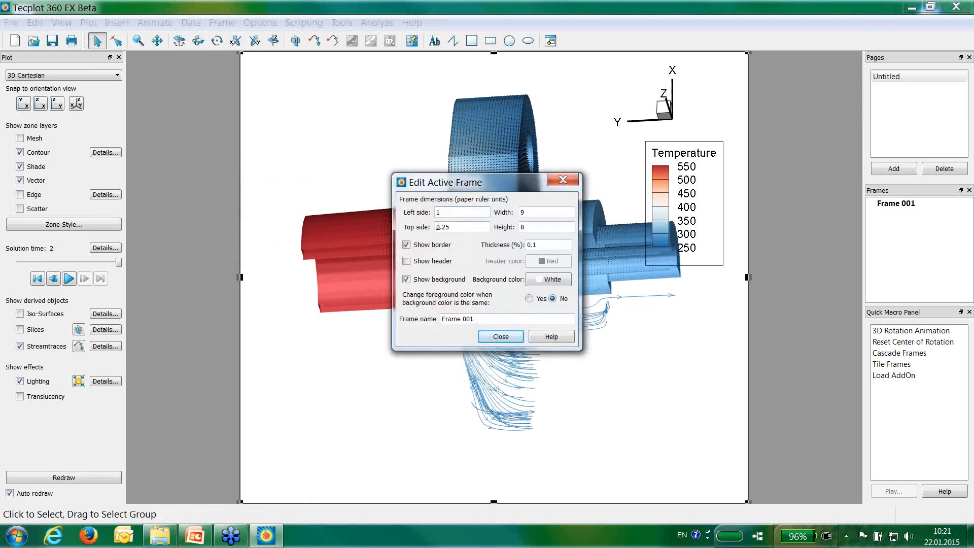
left_click(544, 282)
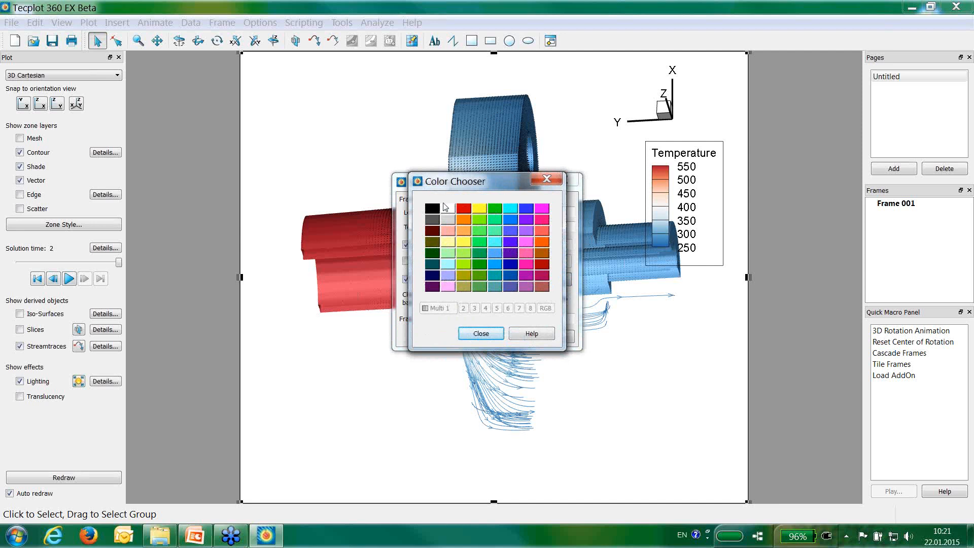
left_click(437, 211)
left_click(489, 337)
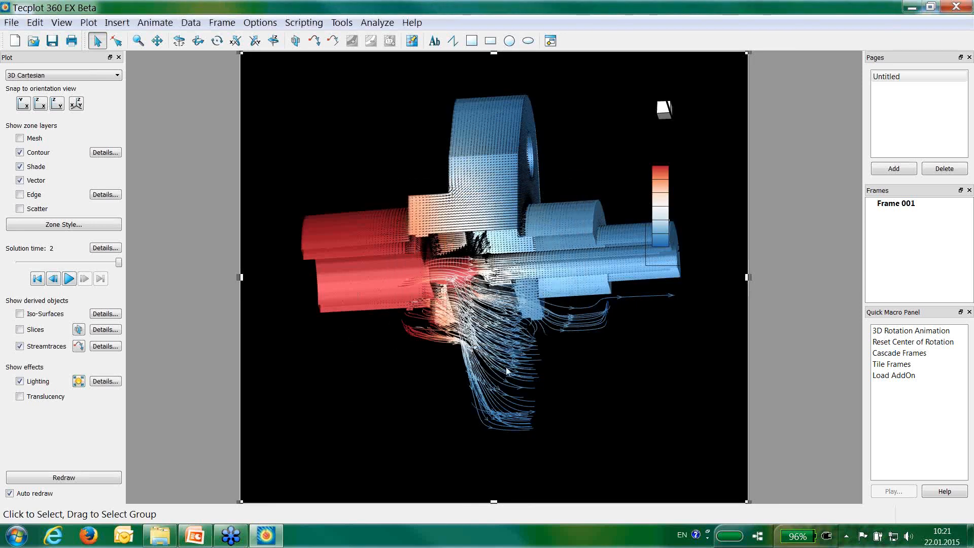
Change the text color of the temperature contour legend to white and close the contour details.
double_click(679, 193)
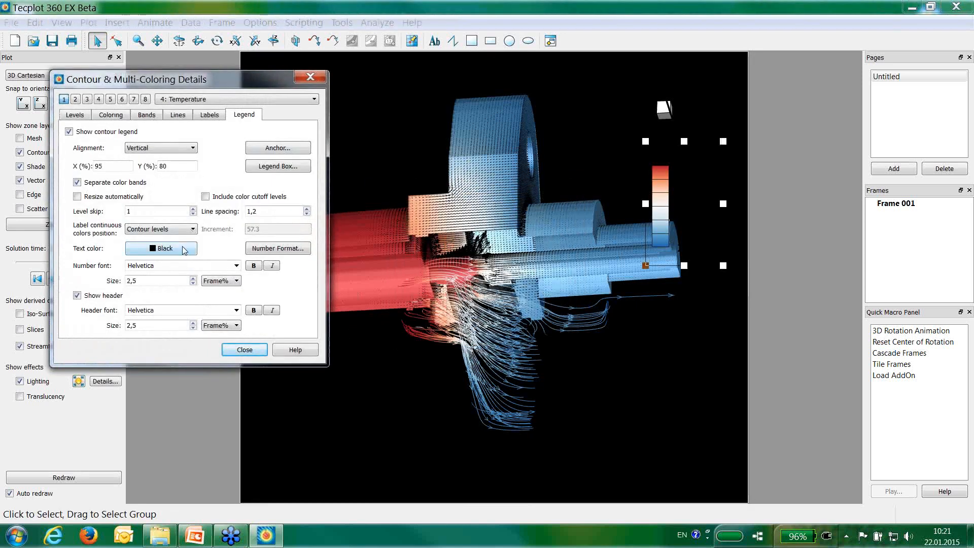
left_click(183, 249)
left_click(155, 166)
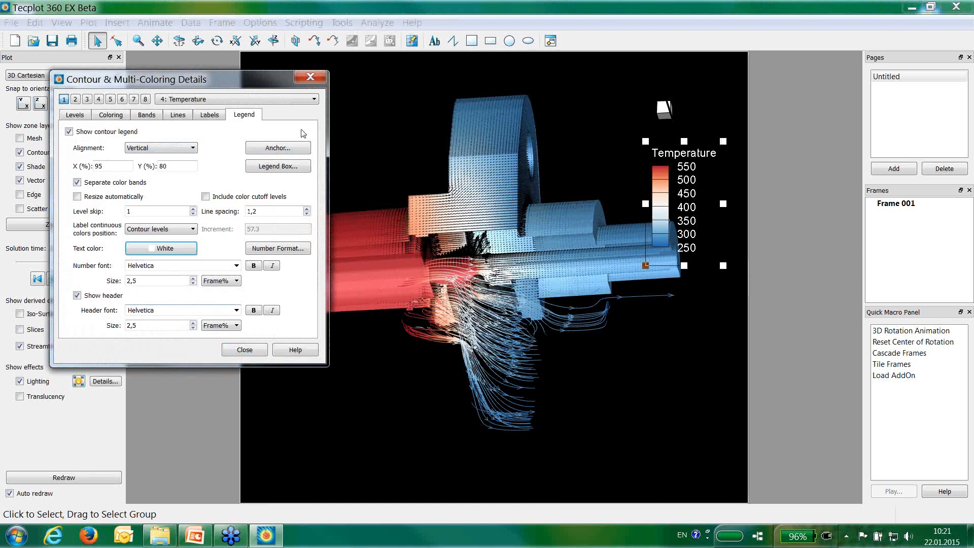
left_click(310, 77)
Color the 3D orientation axis white and move the temperature legend to the upper-left corner of the frame.
double_click(675, 100)
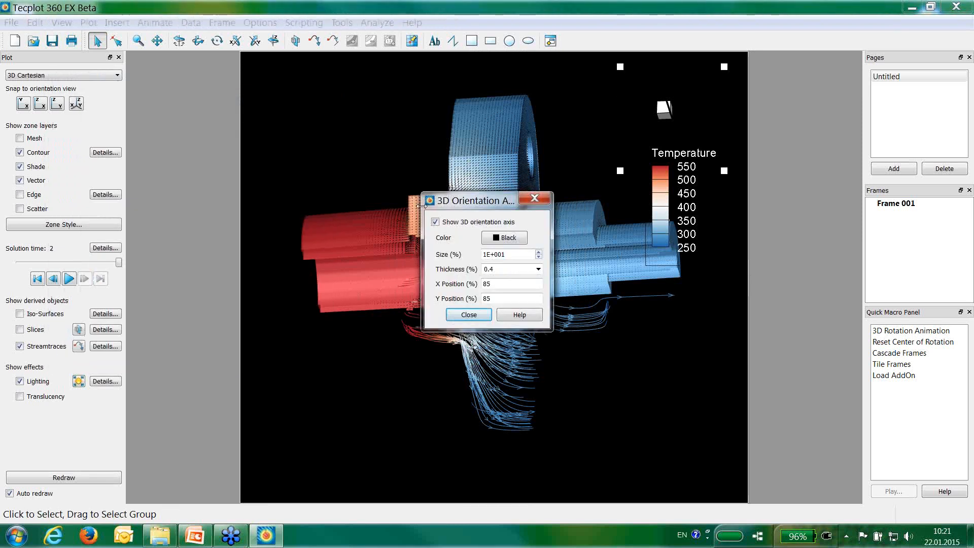
left_click(505, 235)
left_click(446, 212)
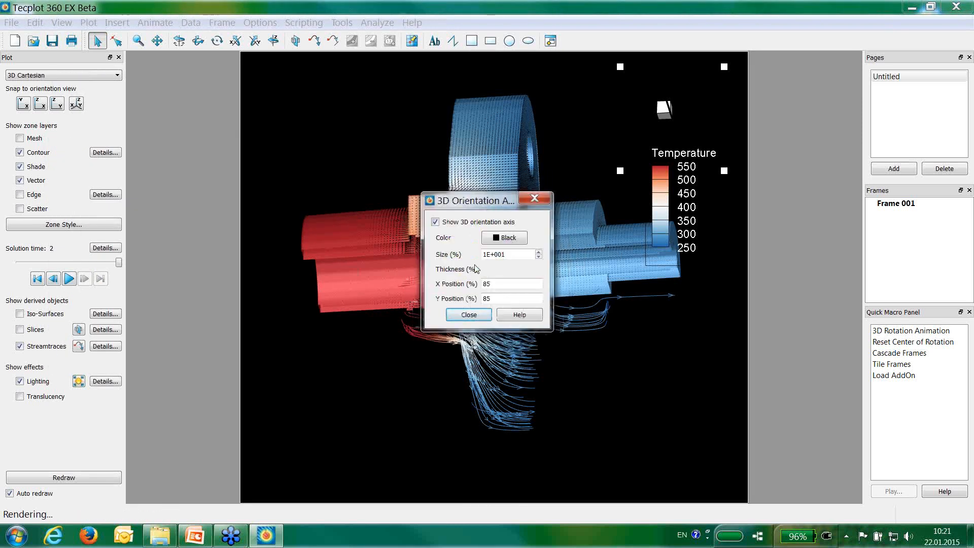
left_click(464, 254)
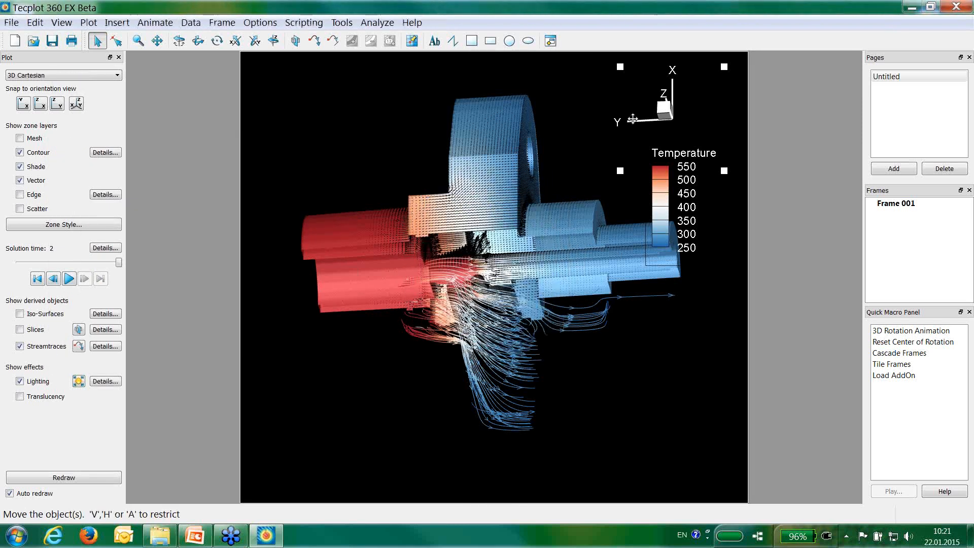
left_click(681, 202)
left_click_drag(681, 202, 290, 118)
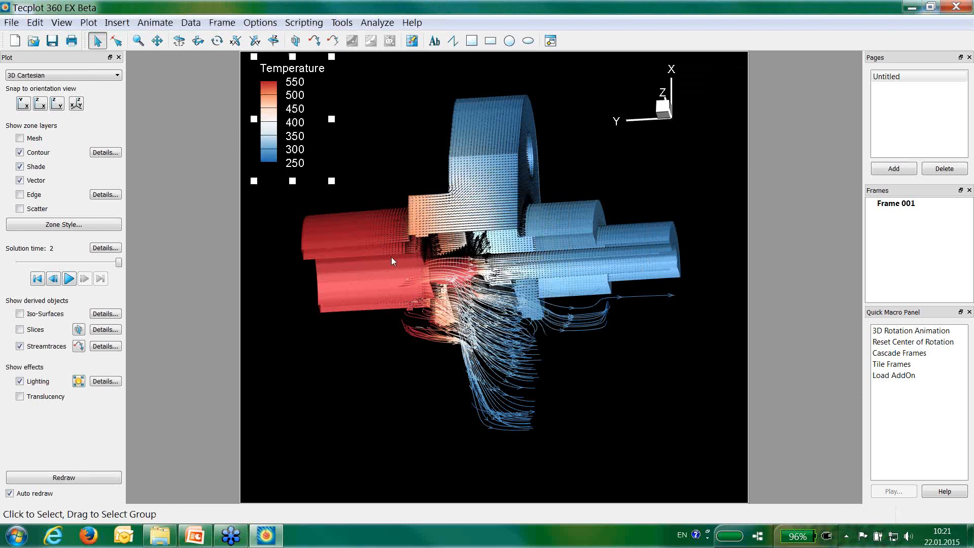
Start a key frame animation, appending an angled view of the whole flange and a close-up of its central bore as key frames.
right_click_drag(483, 216, 474, 244)
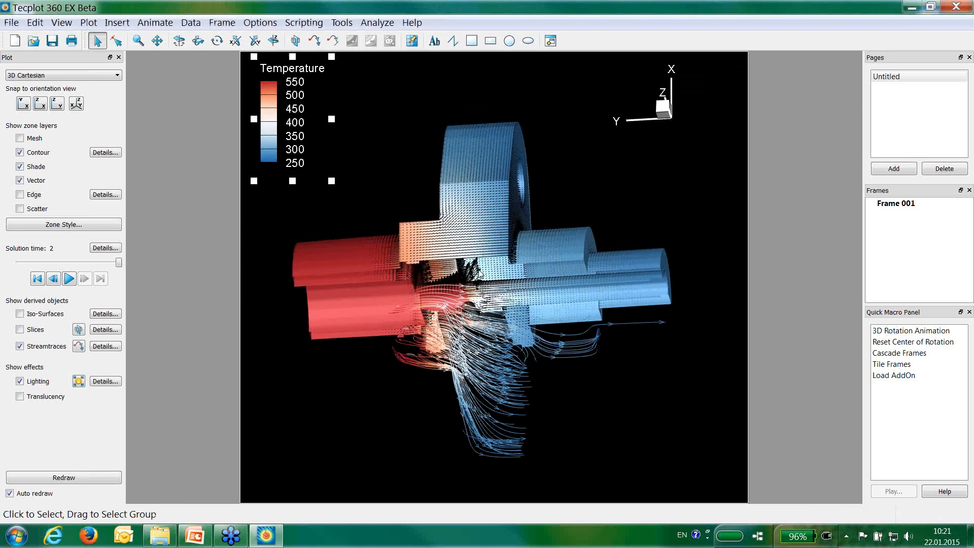
left_click(199, 41)
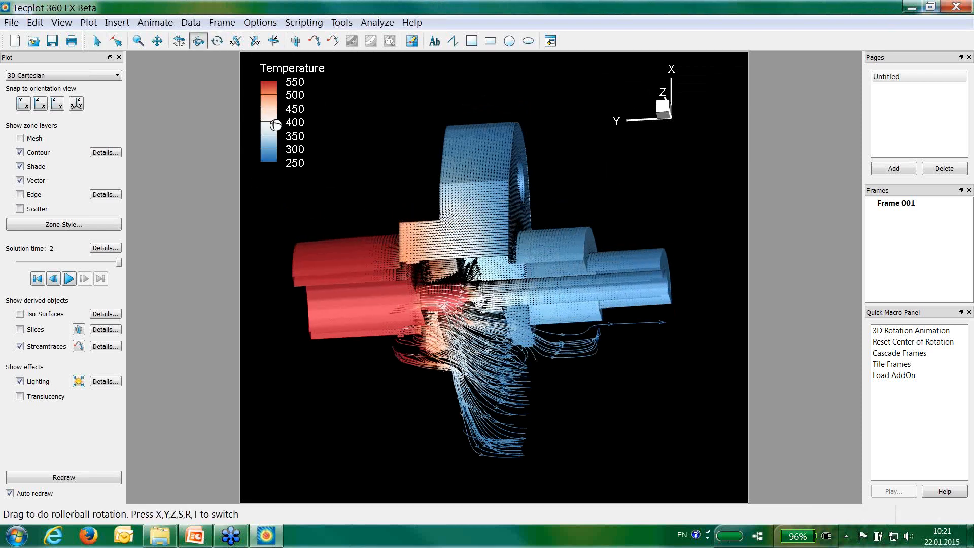
left_click_drag(399, 358, 435, 293)
left_click(198, 41)
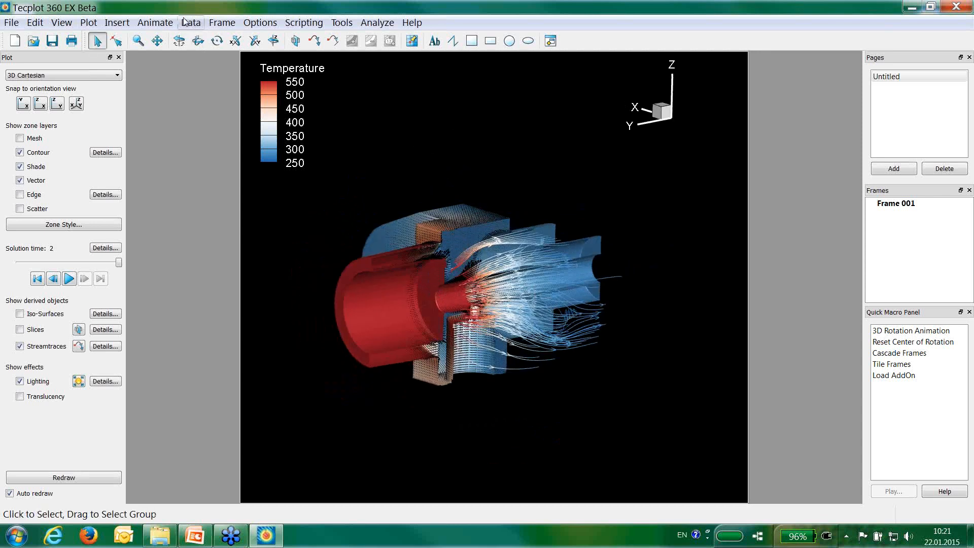
left_click(156, 24)
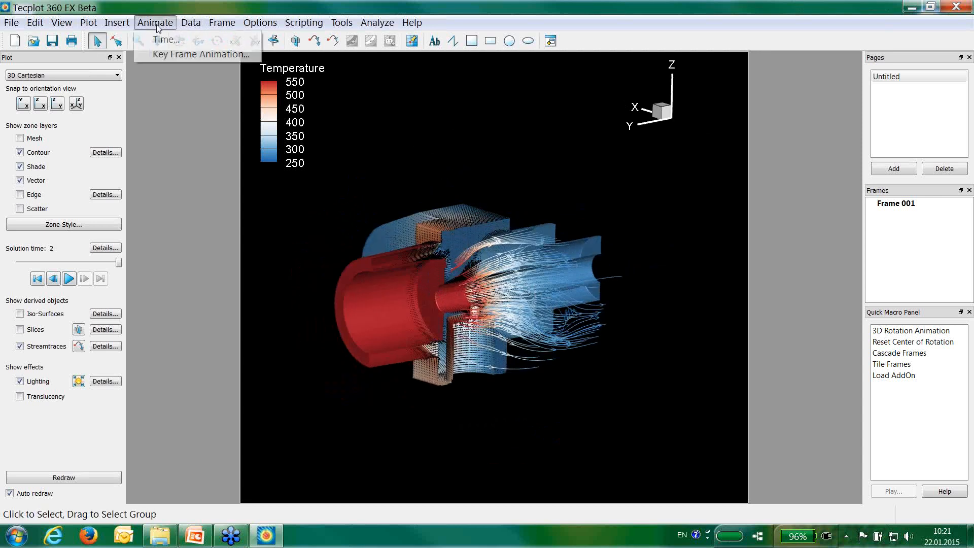
left_click(184, 55)
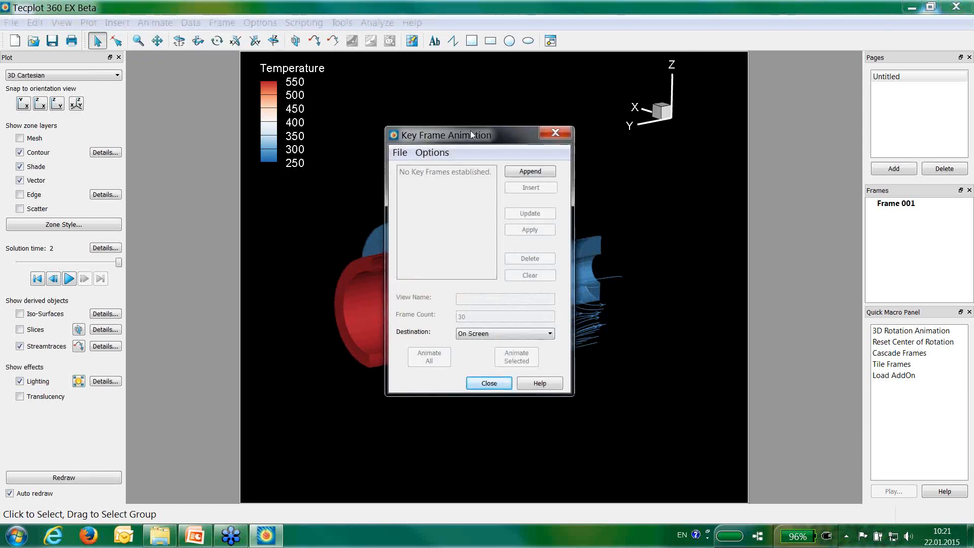
left_click(257, 148)
middle_click_drag(489, 381, 493, 543)
left_click(261, 147)
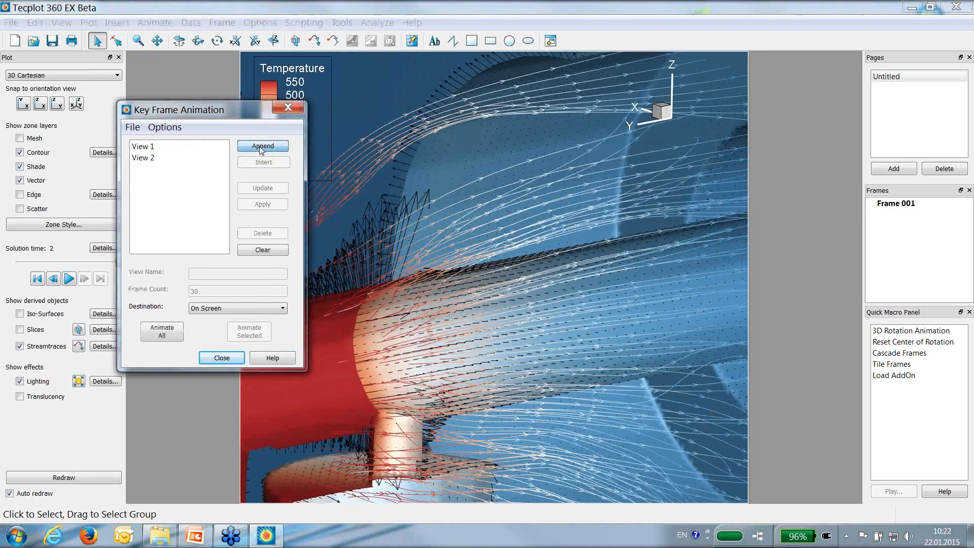
Append a third key frame from a rotated close-up facing the bore and a fourth with the whole flange fitted in the frame.
left_click(575, 347)
left_click(697, 365)
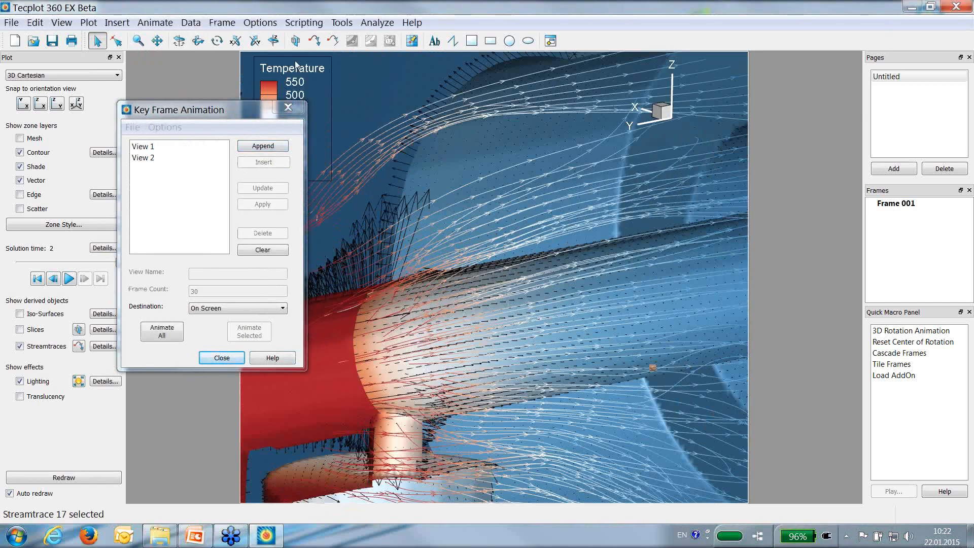
left_click(198, 42)
left_click_drag(650, 408, 553, 464)
left_click(256, 146)
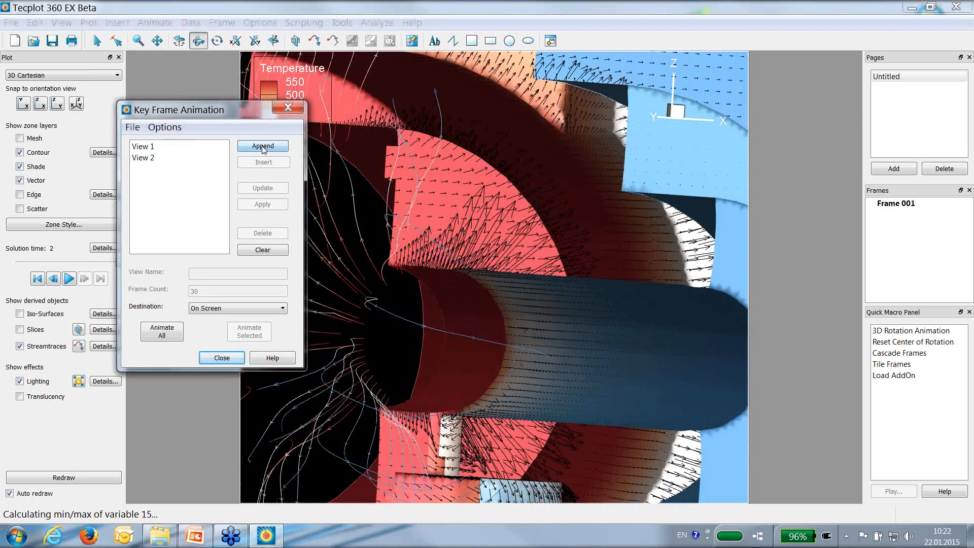
key("ctrl+f")
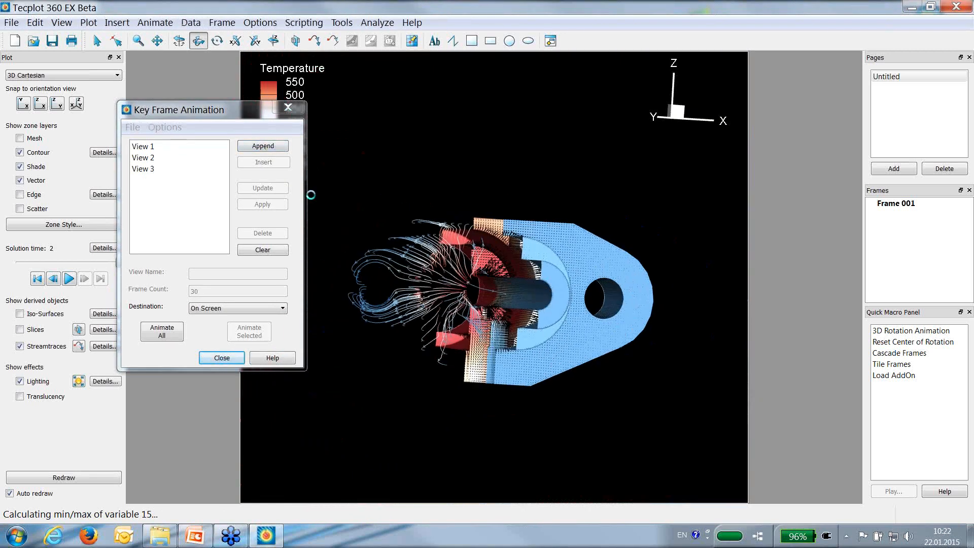
left_click(262, 147)
Preview the stored key frames by applying View 2, View 3, View 1 and View 4, and return to View 1.
left_click(175, 158)
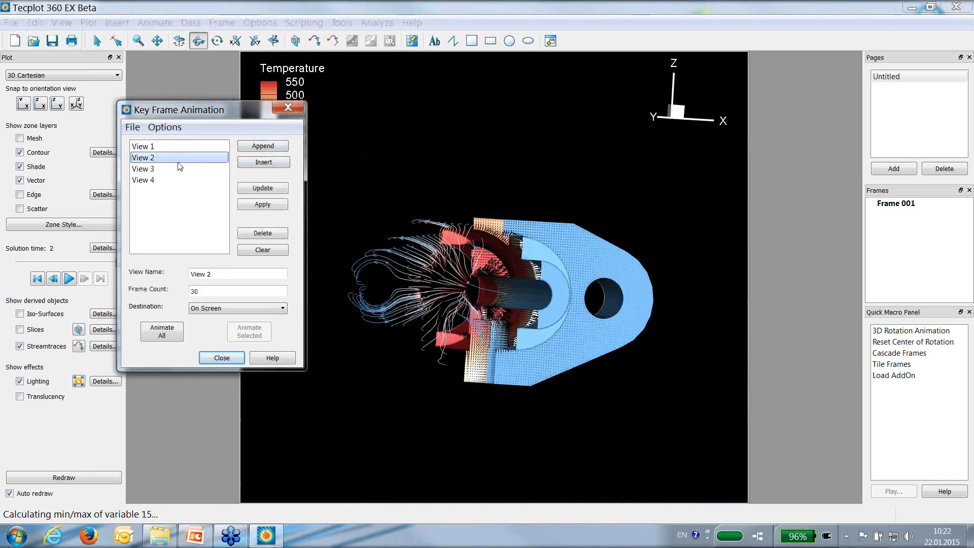
left_click(262, 204)
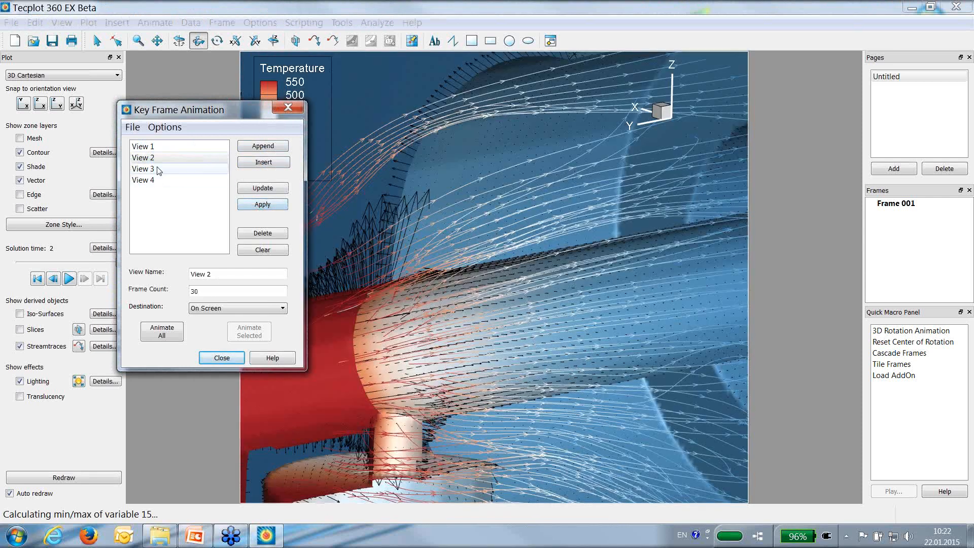
left_click(152, 168)
left_click(262, 204)
left_click(168, 148)
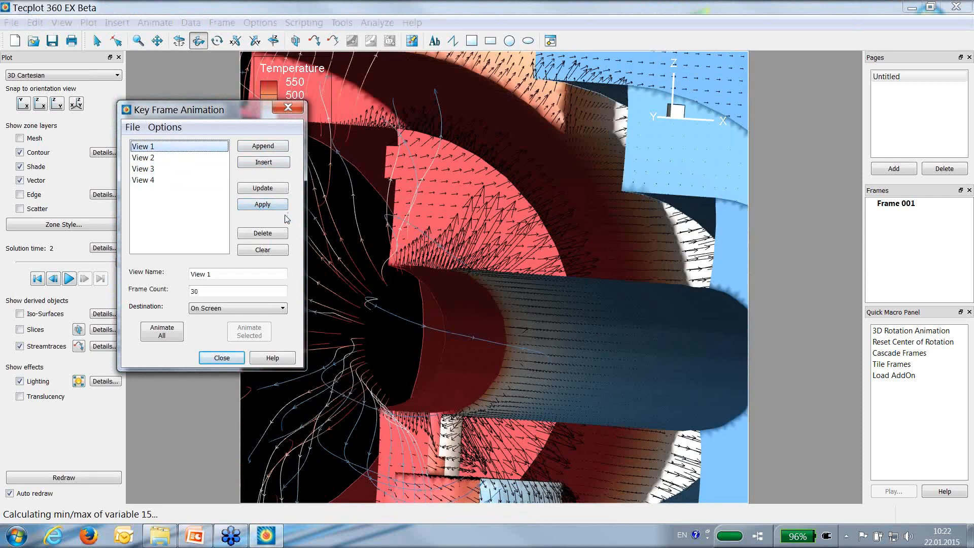
left_click(277, 208)
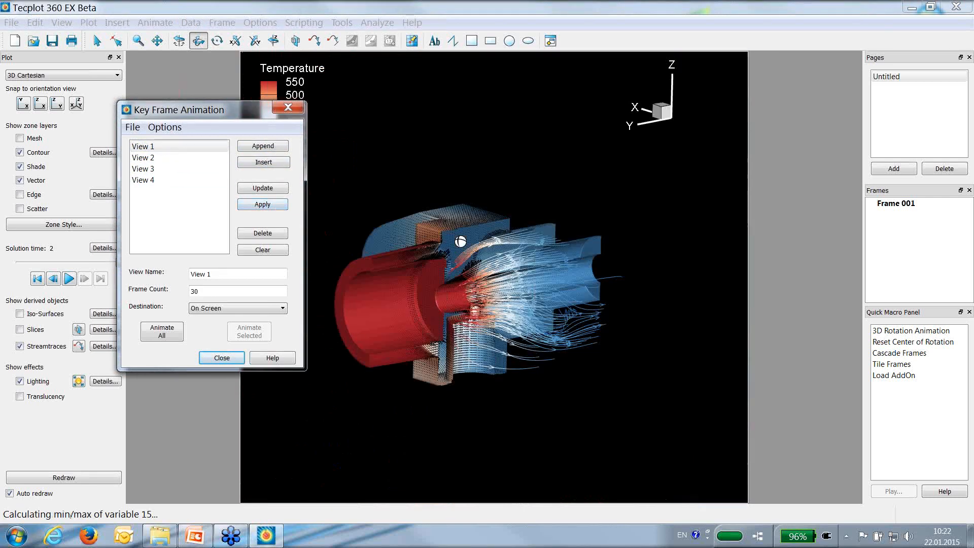
left_click(144, 180)
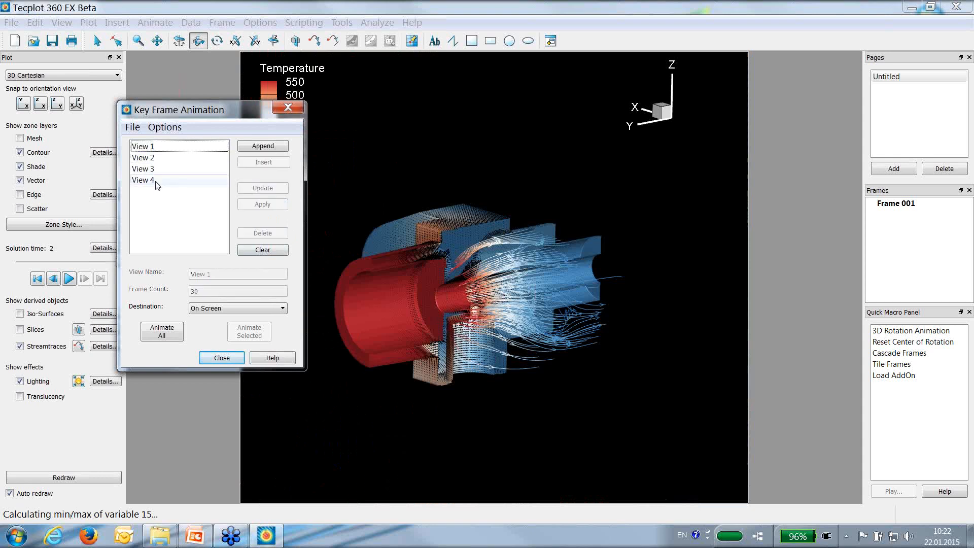
left_click(254, 205)
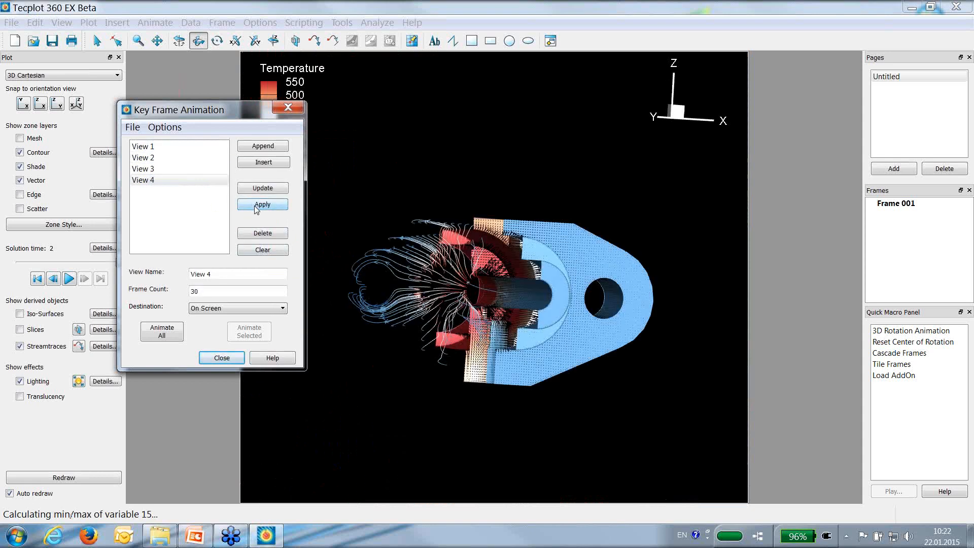
left_click(184, 147)
left_click(184, 158)
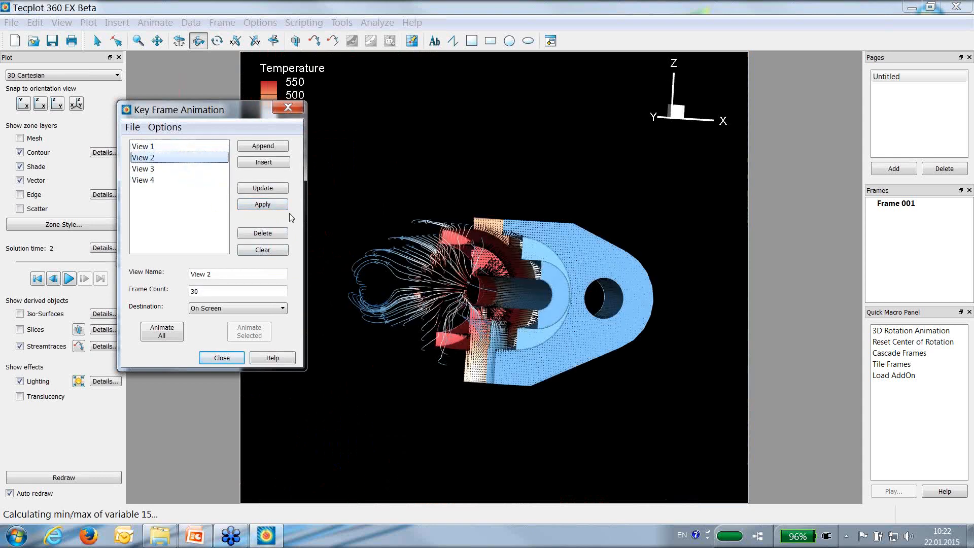
left_click(256, 205)
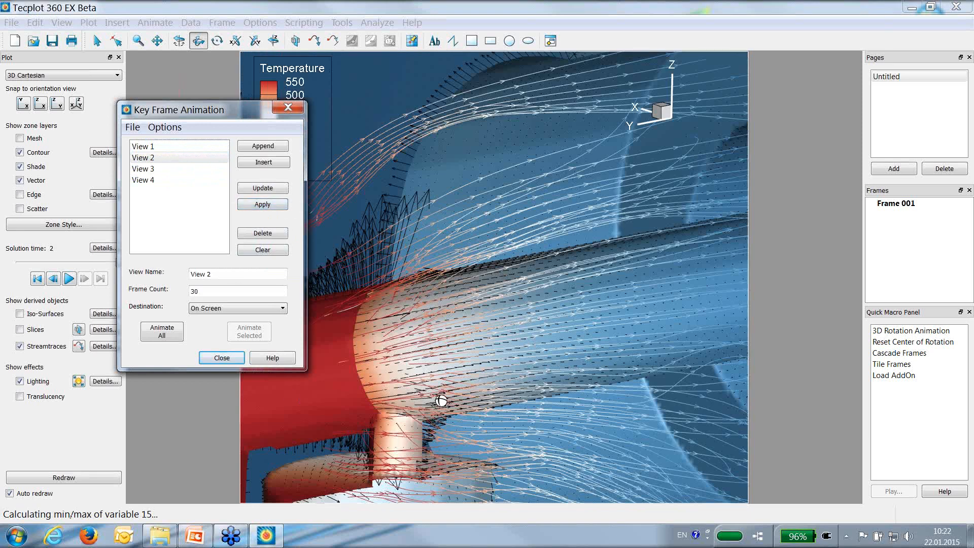
left_click(181, 147)
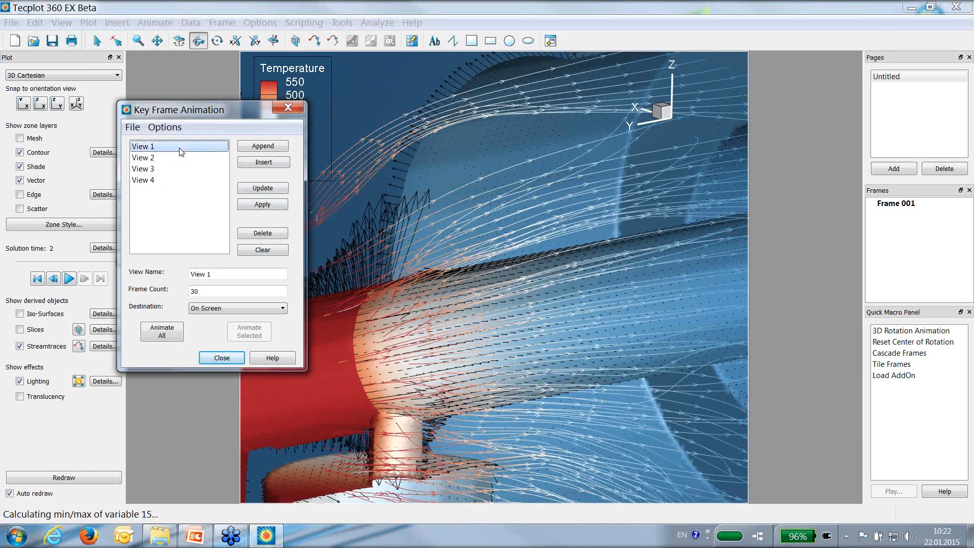
left_click(252, 205)
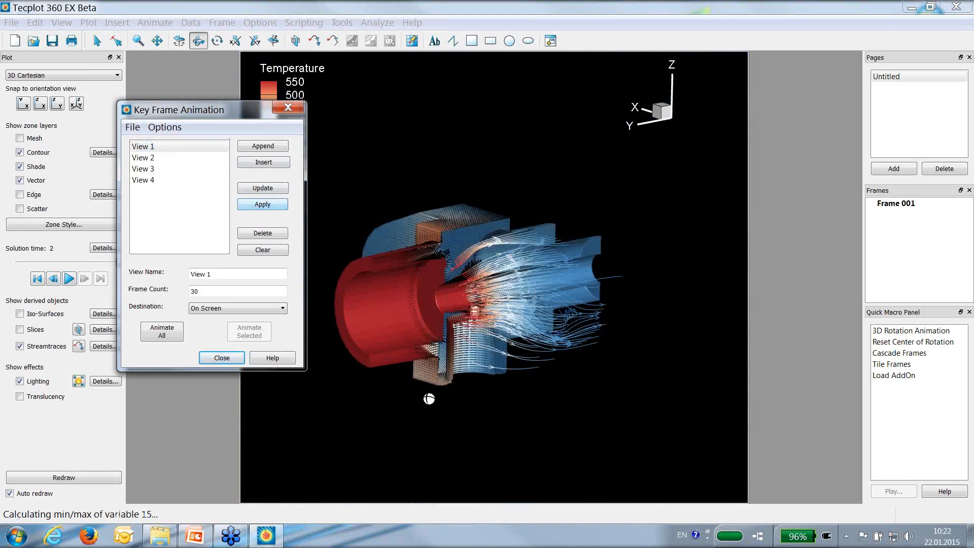
Animate all key frames on screen, stop the playback partway and close the key frame animation settings.
left_click(170, 332)
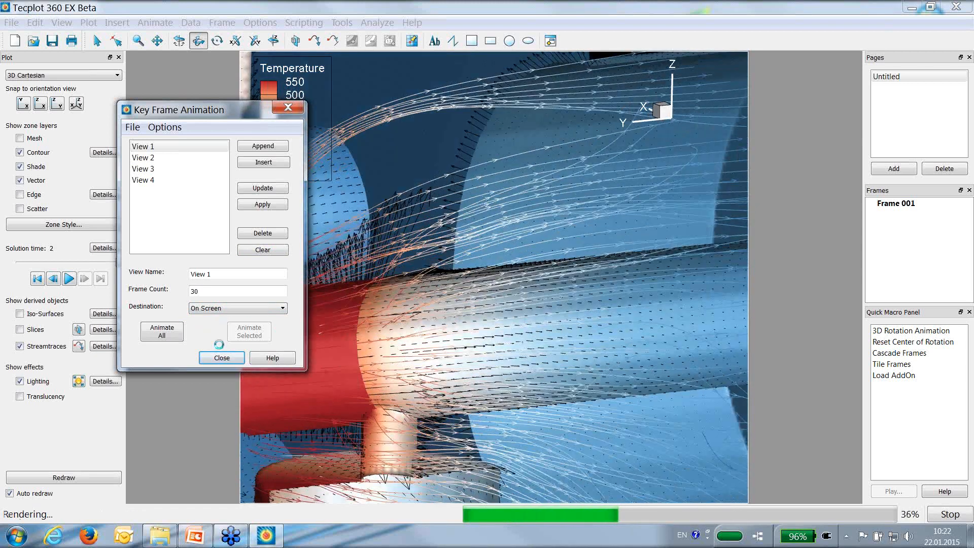
left_click(948, 516)
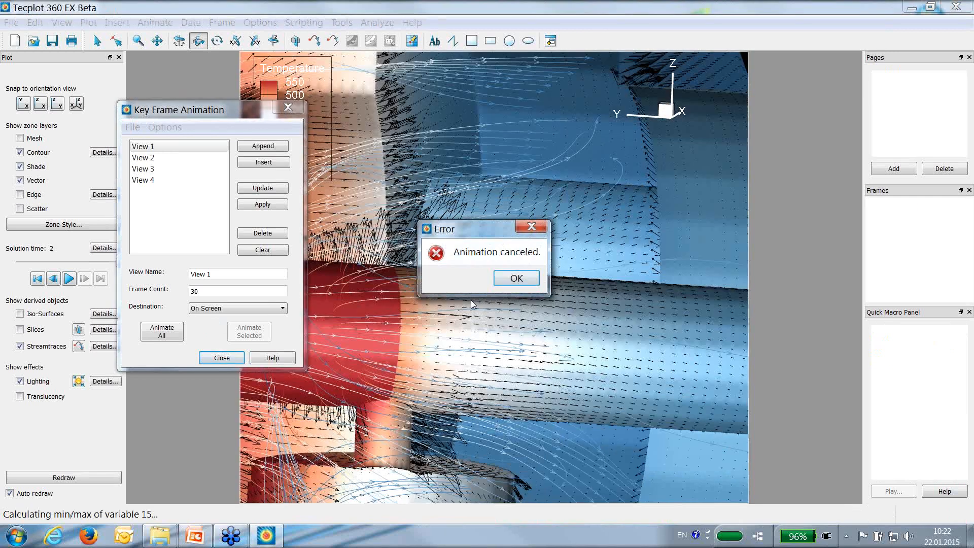
left_click(518, 278)
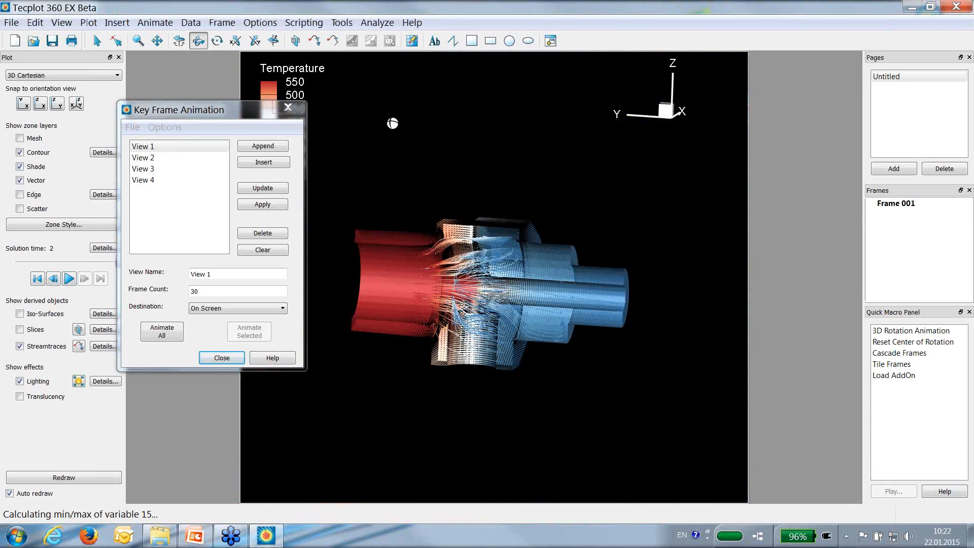
left_click_drag(425, 207, 587, 163)
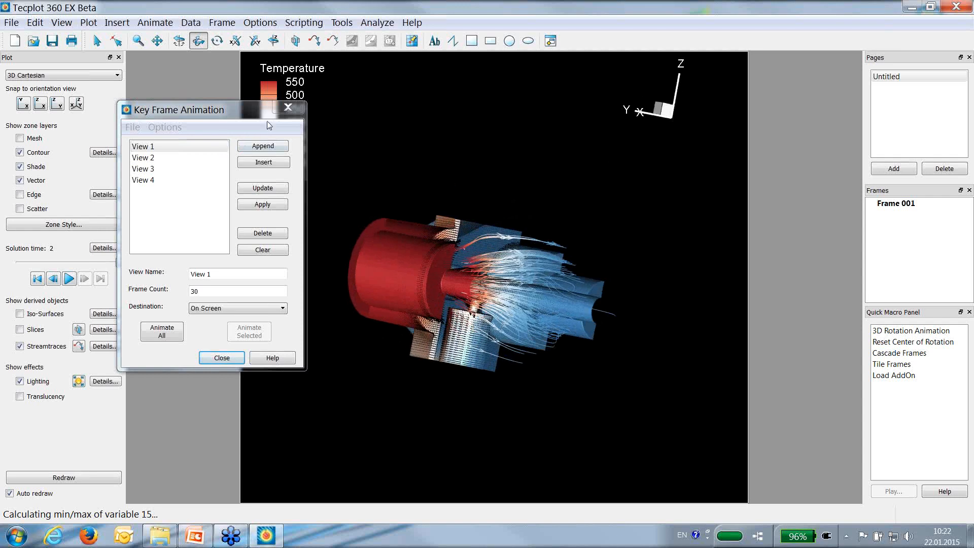
left_click(288, 108)
Load a saved frame style onto the flange plot, restoring mesh, slices and the horizontal temperature legend.
left_click(222, 23)
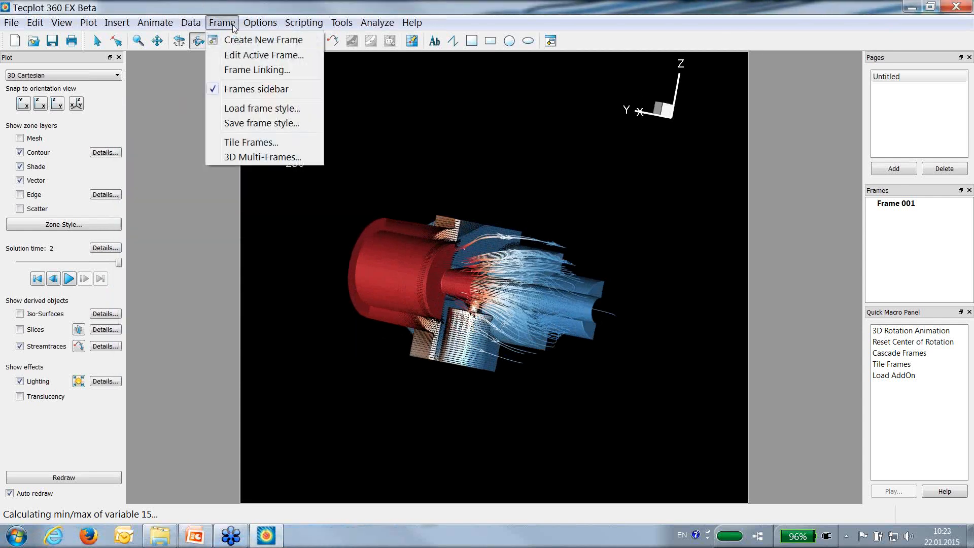
left_click(255, 109)
double_click(333, 158)
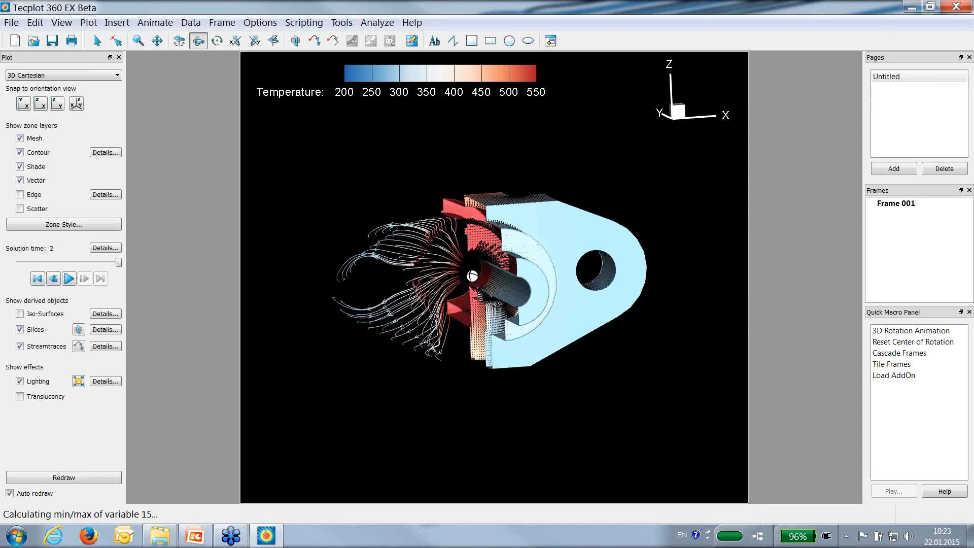
scroll(470, 206, "up", 2)
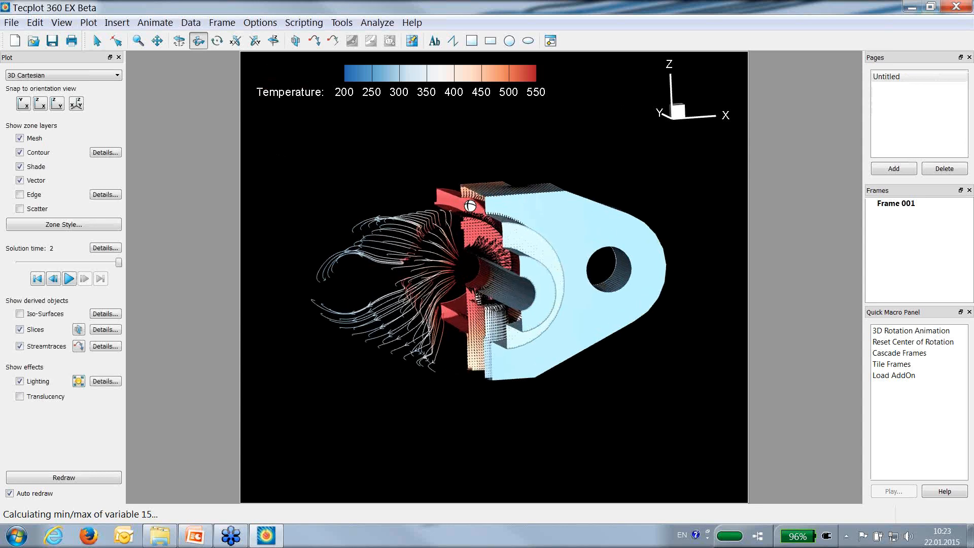
Hand the GoToWebinar presenter role over to the organizer.
right_click(372, 445)
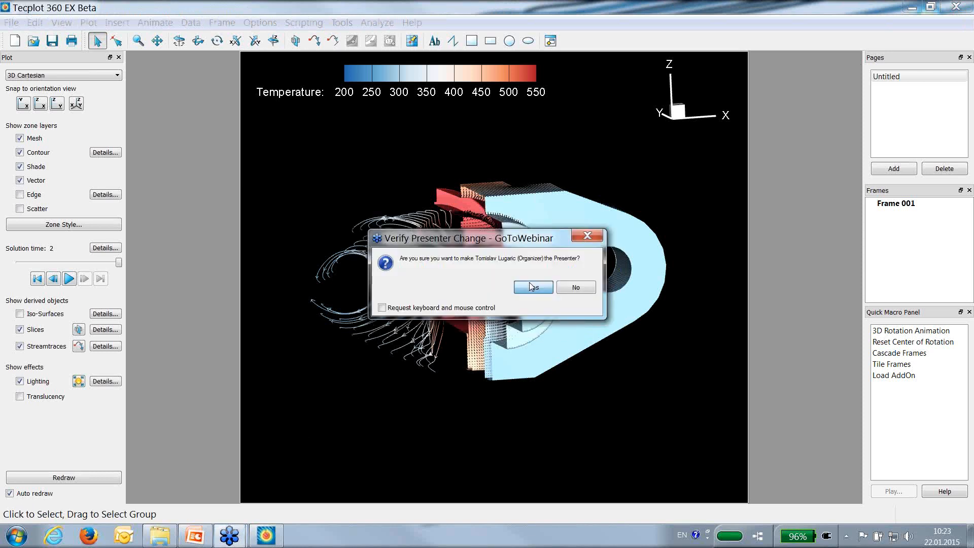
left_click(532, 287)
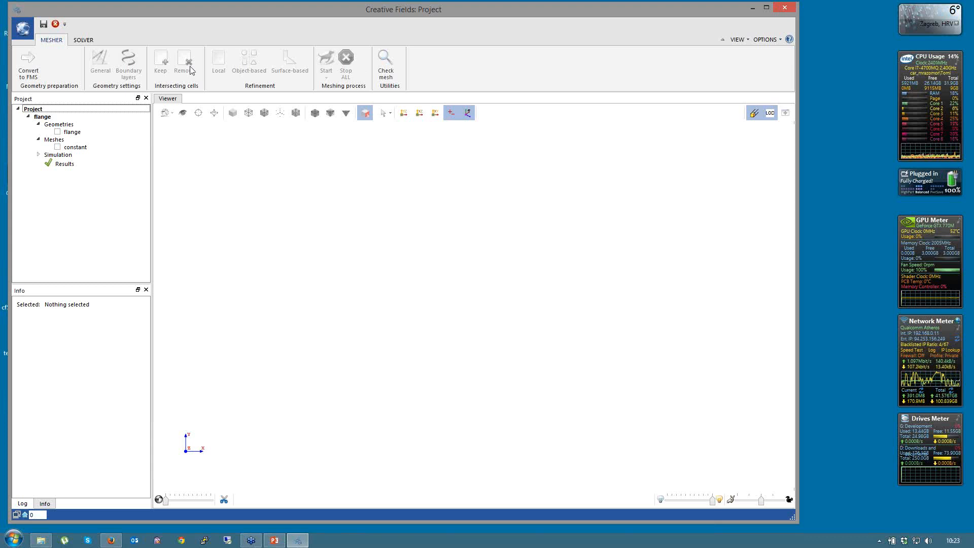
Collapse the flange case in the Creative Fields project tree and select the project.
left_click(29, 116)
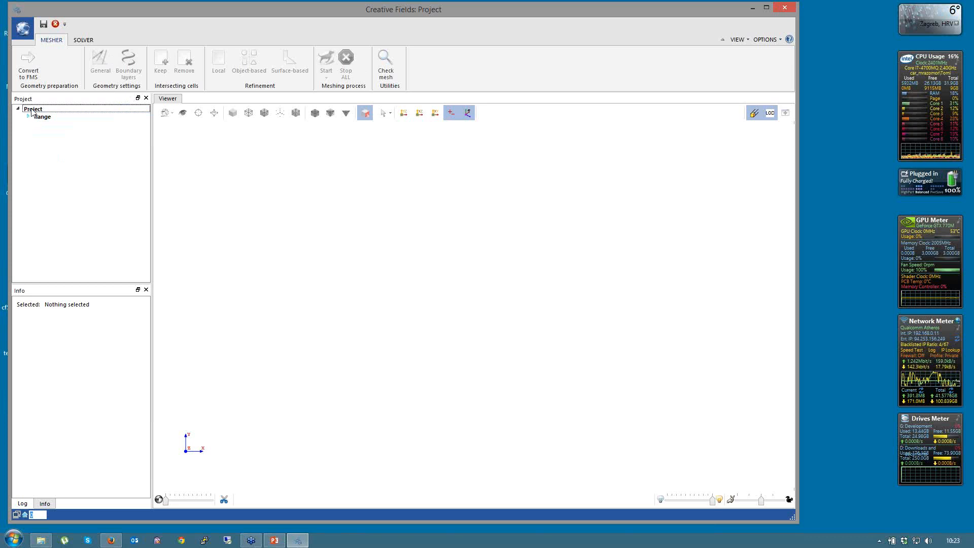
left_click(31, 110)
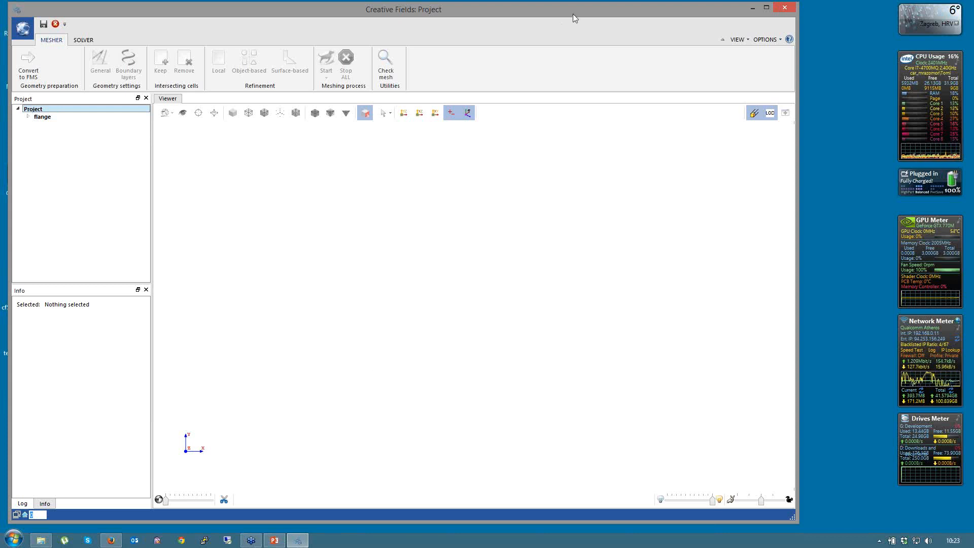
left_click(822, 147)
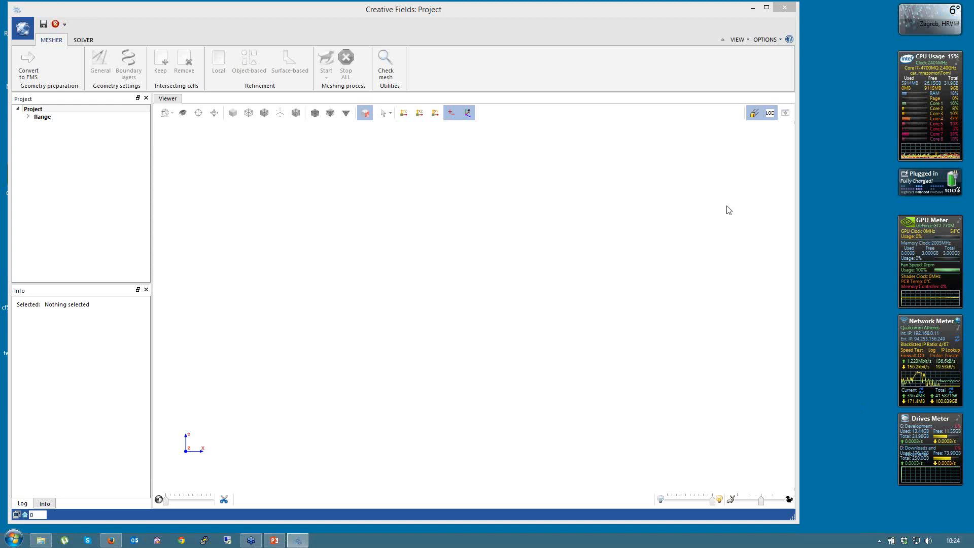
Set the recording level of the default microphone to 57 in the Windows sound settings and close them.
right_click(929, 541)
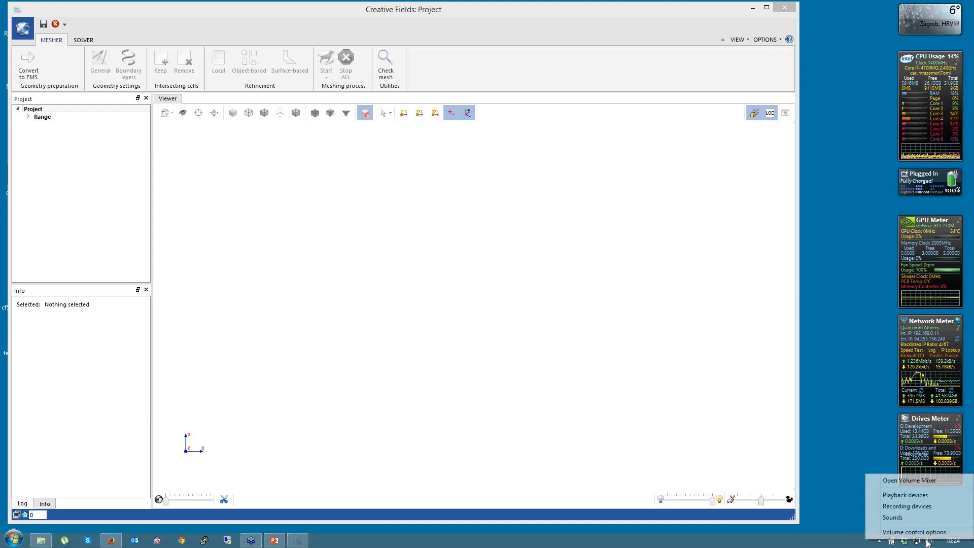
left_click(912, 506)
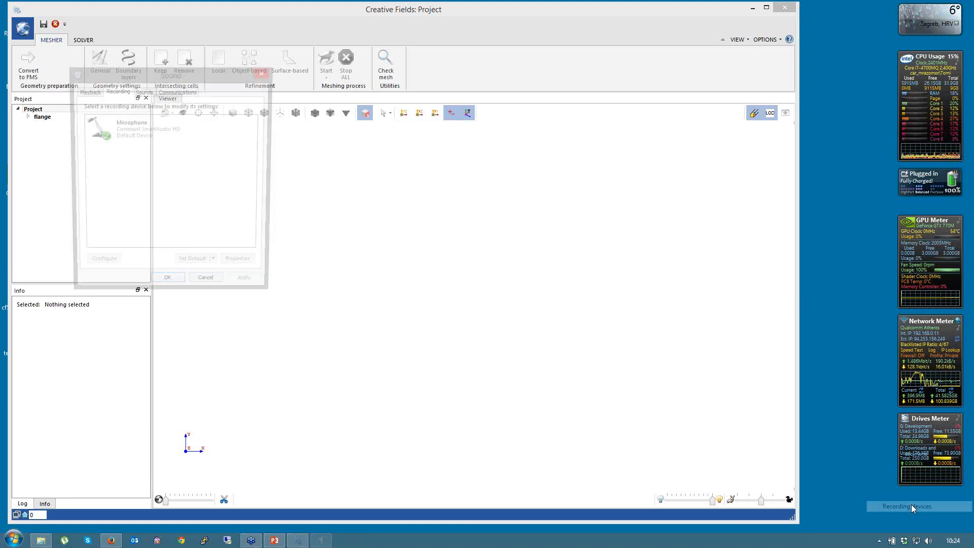
double_click(187, 130)
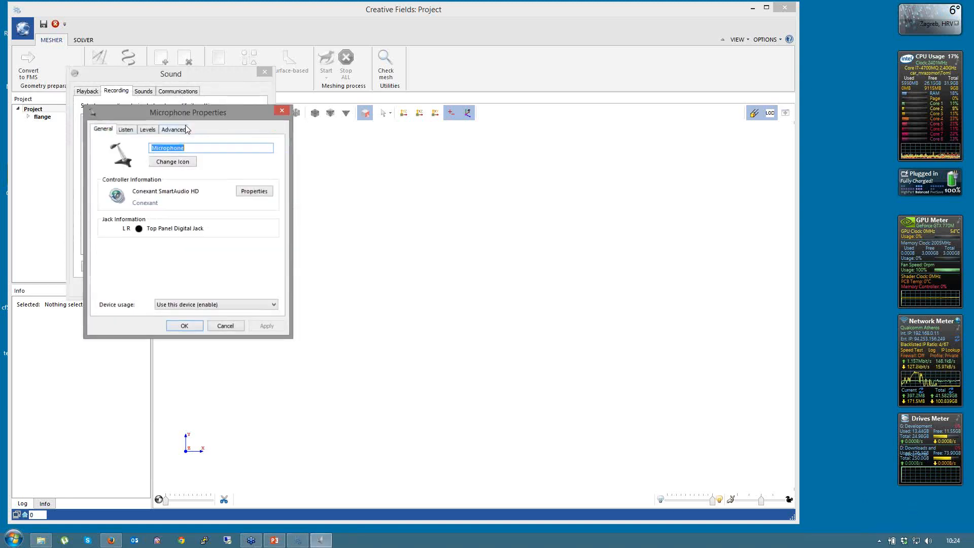
left_click(126, 130)
left_click(148, 130)
left_click_drag(115, 162, 151, 170)
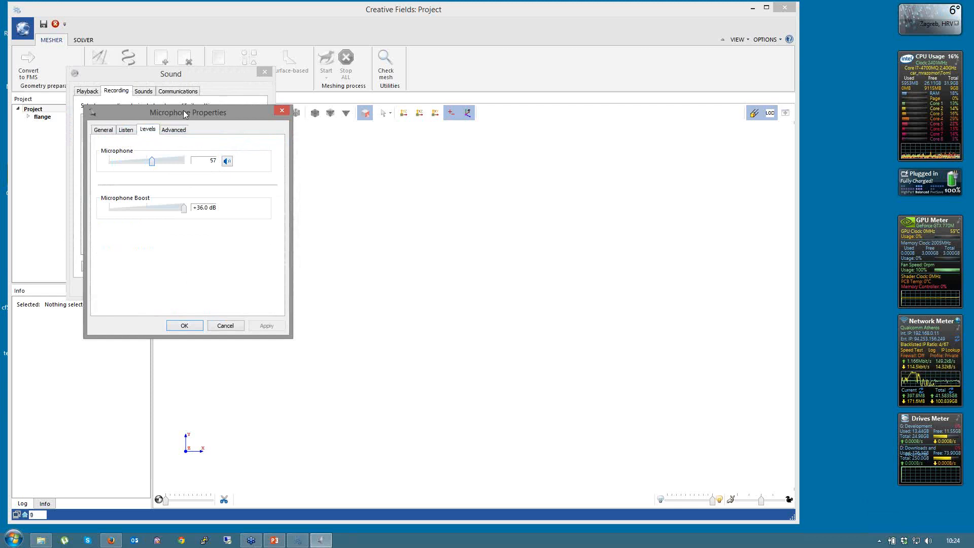
left_click_drag(185, 114, 399, 156)
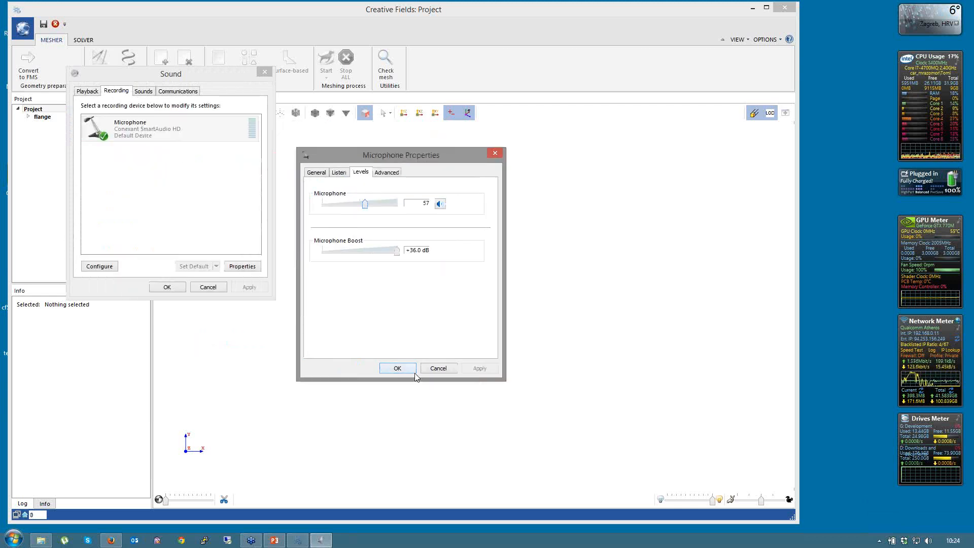
left_click(397, 368)
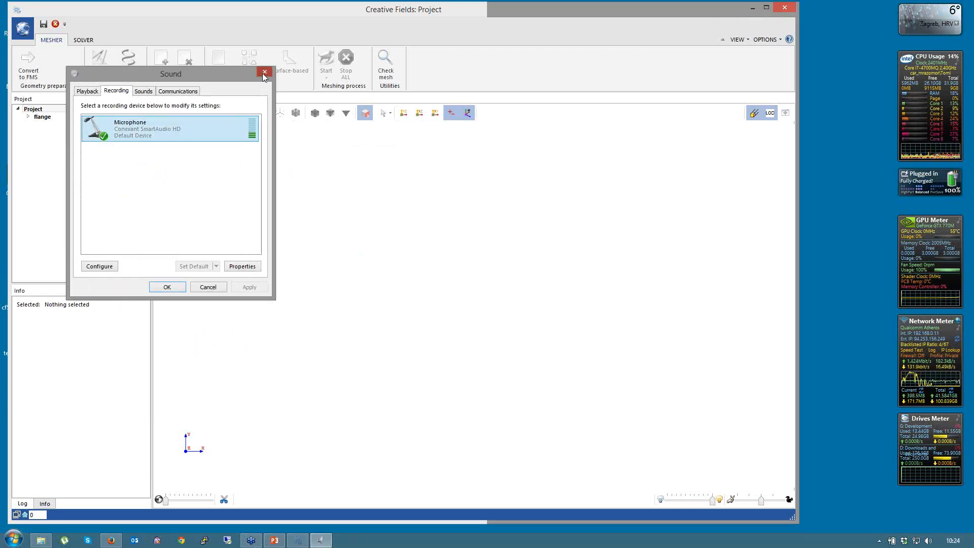
left_click(264, 73)
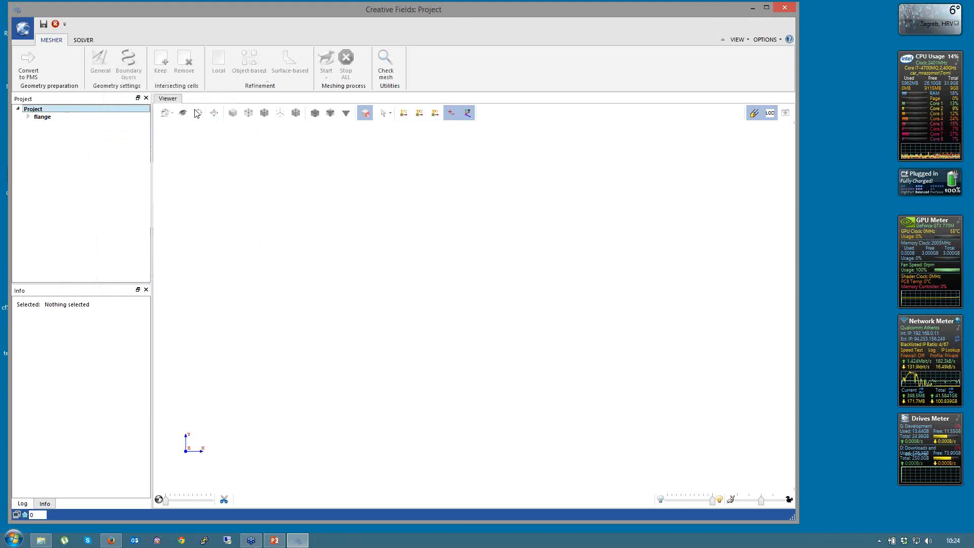
Import the sBendCase folder from Webinar > Cases into the project as a cfGUI case.
right_click(30, 112)
left_click(54, 129)
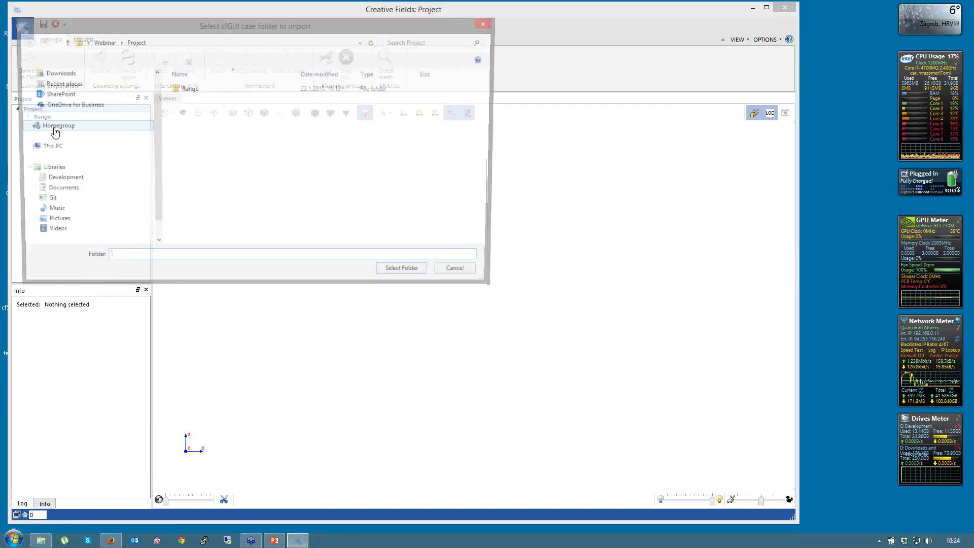
left_click(87, 45)
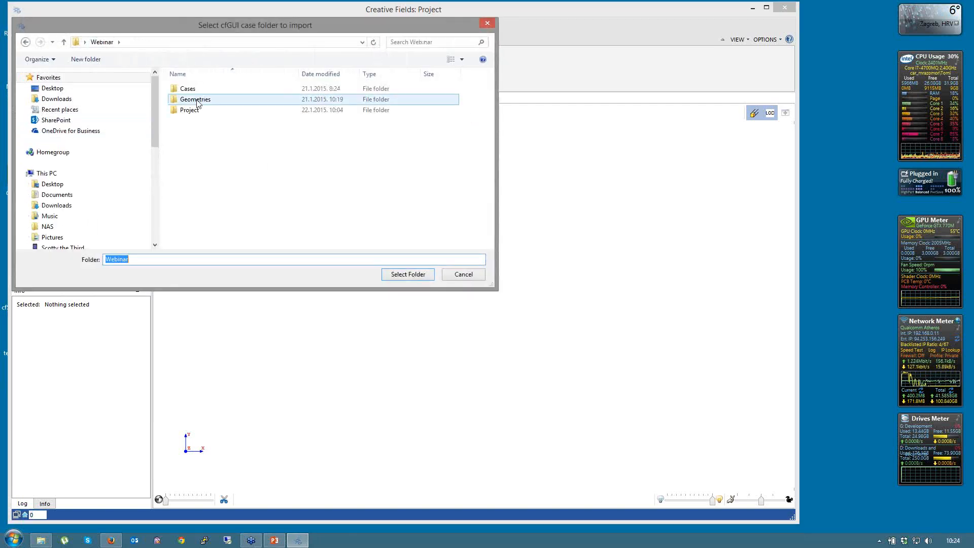
double_click(188, 89)
double_click(193, 90)
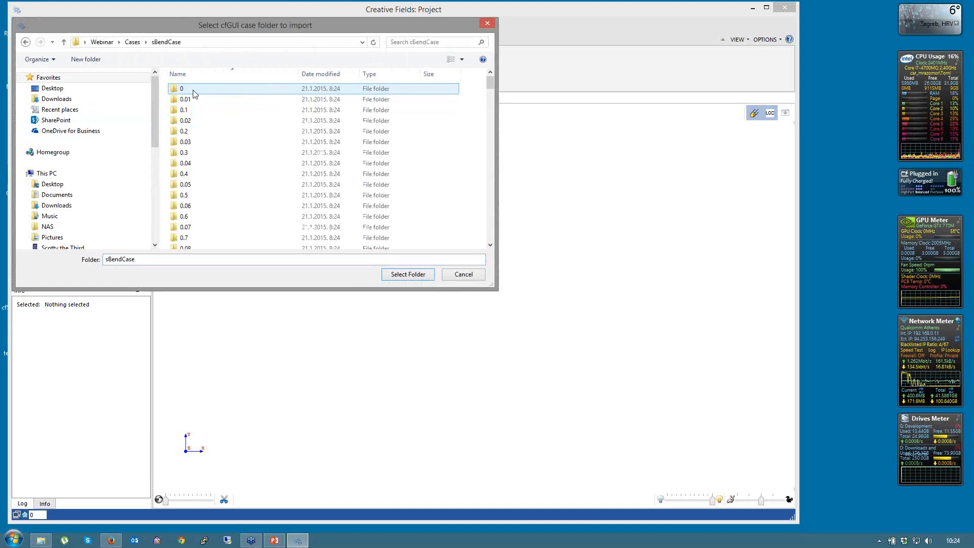
left_click(406, 273)
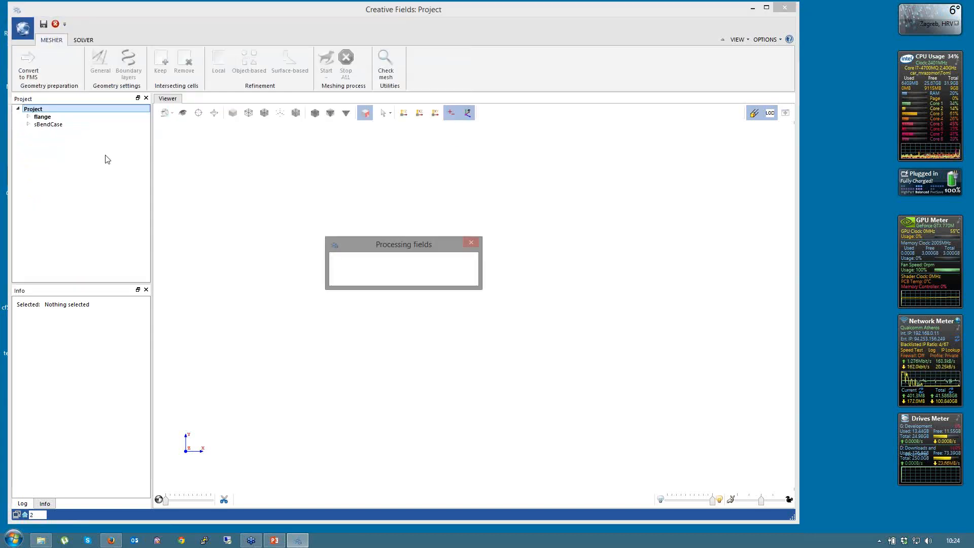
Expand sBendCase, display its geom geometry in the viewer and select its Feature edges entry.
left_click(29, 127)
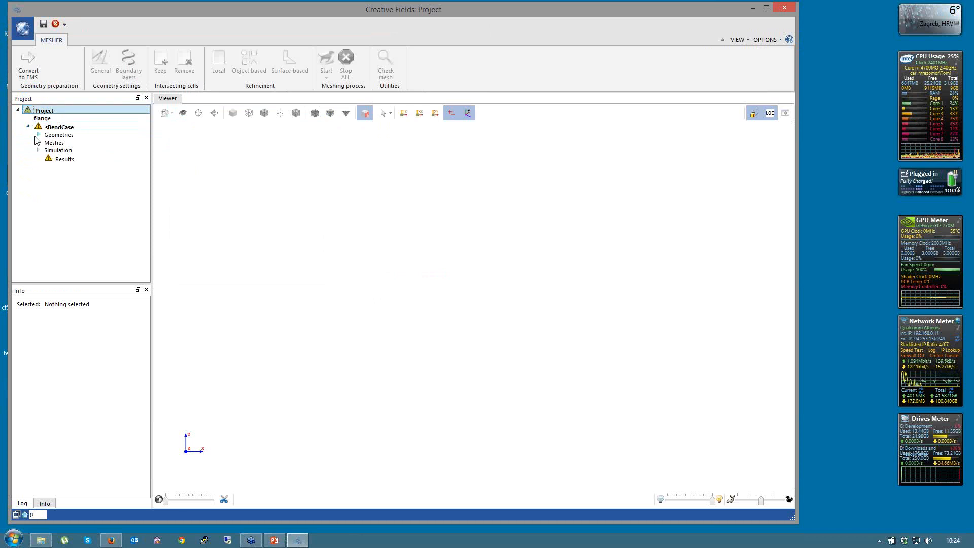
left_click(38, 135)
left_click(58, 143)
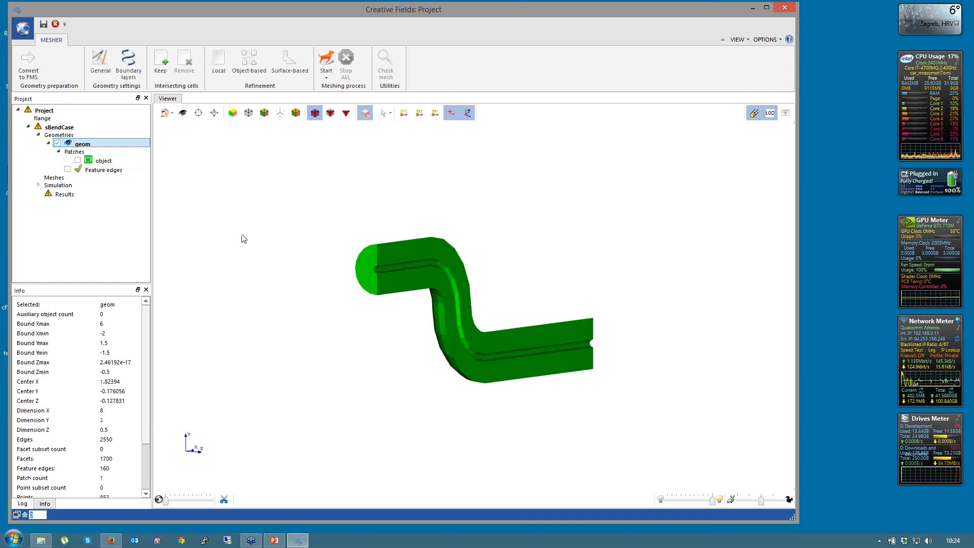
scroll(242, 238, "up", 1)
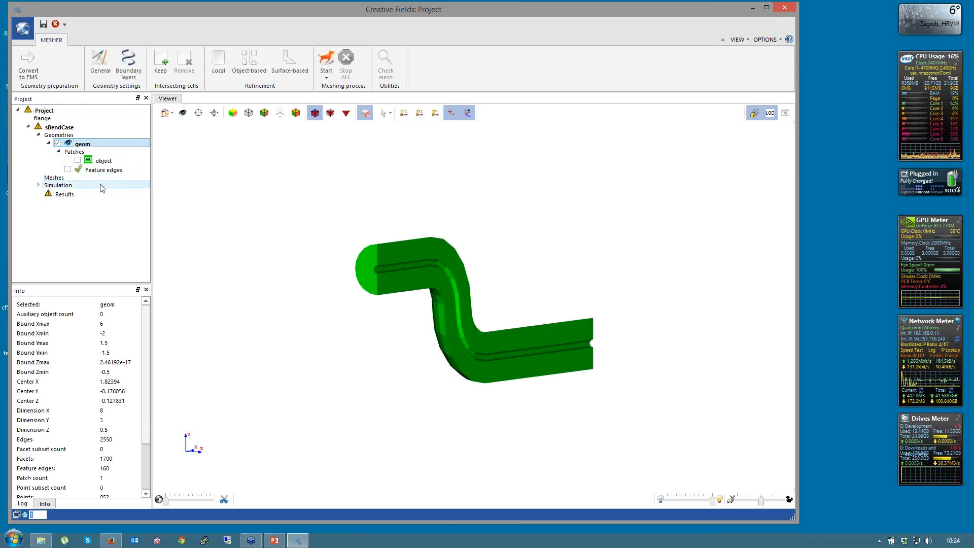
left_click(74, 171)
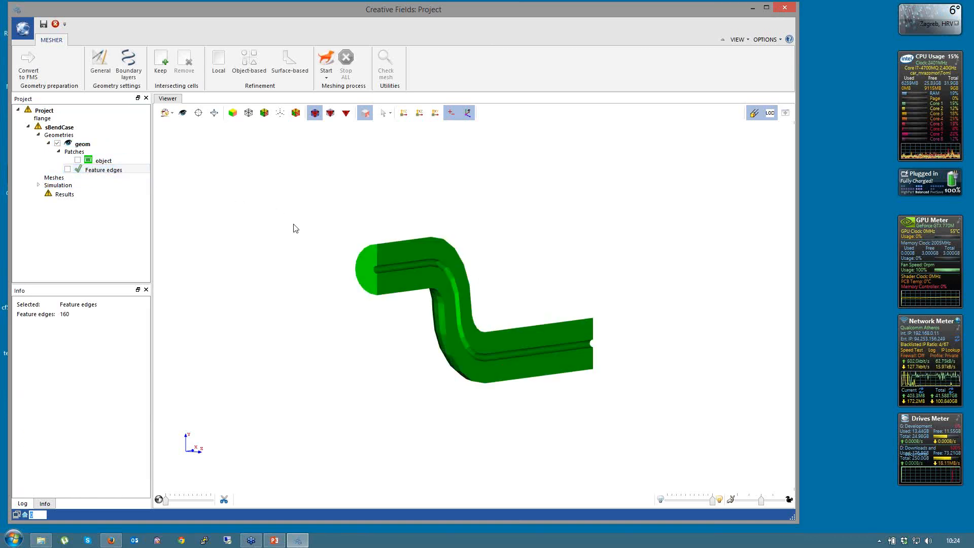
scroll(298, 237, "up", 1)
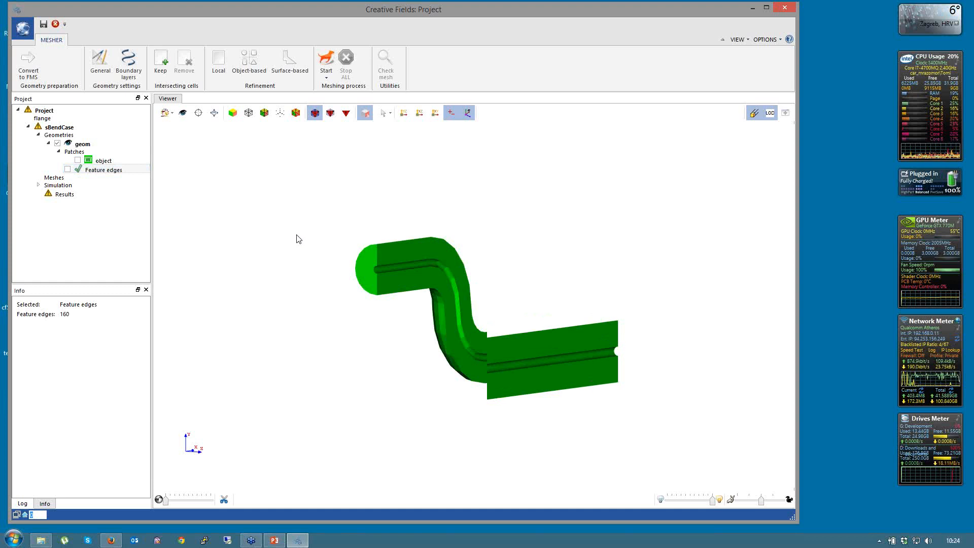
Select the flat faces on both sides of the groove along the S-bend with critical angle facet selection.
right_click(247, 190)
left_click(195, 189)
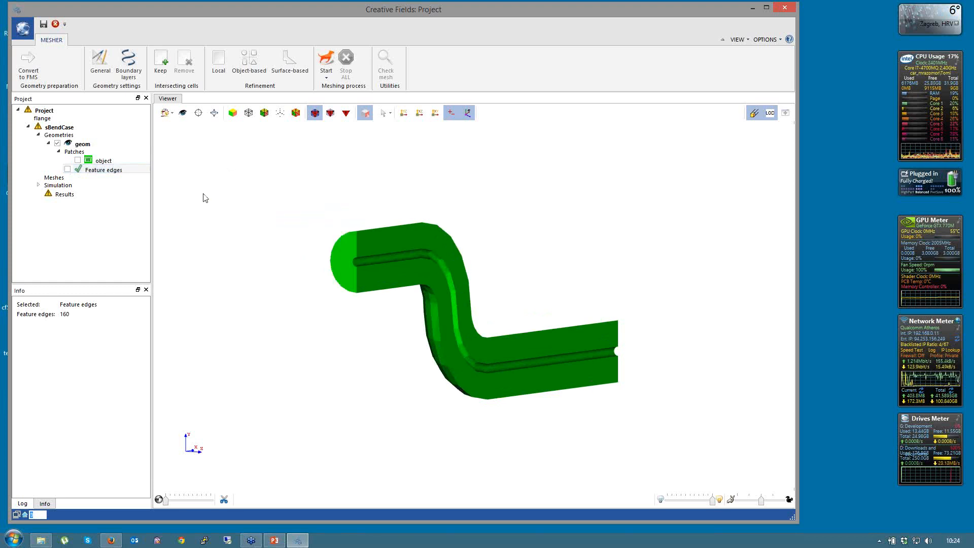
right_click(217, 161)
mouse_move(298, 179)
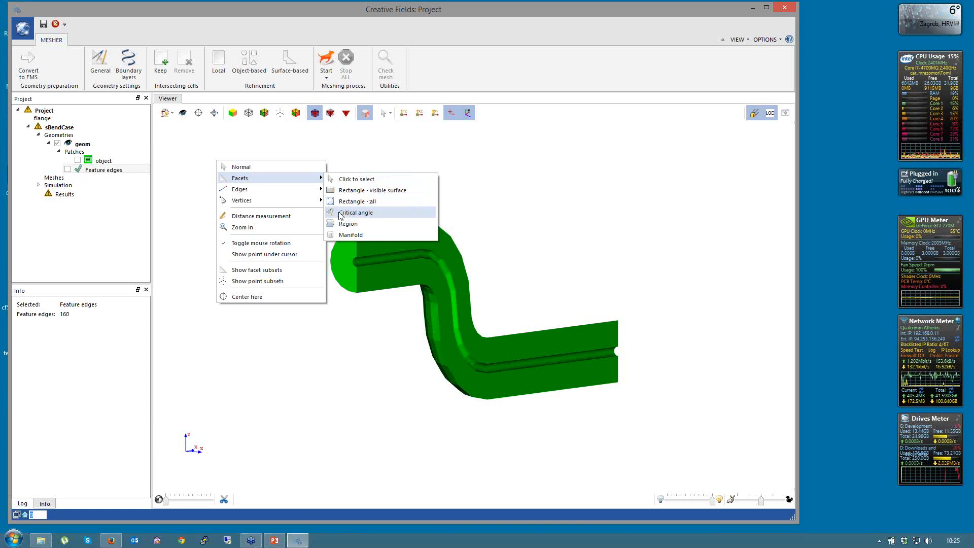
left_click(355, 213)
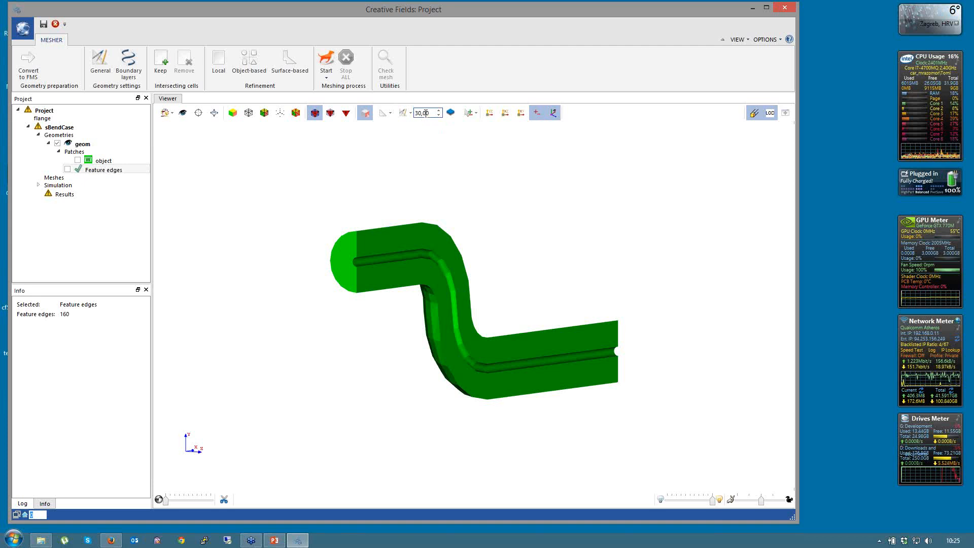
left_click(386, 242)
left_click(382, 276)
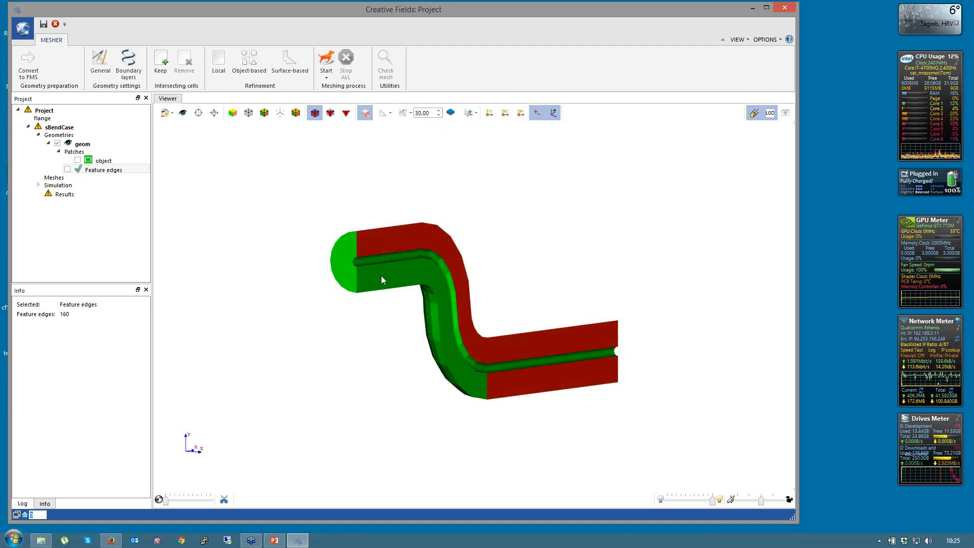
left_click_drag(374, 397, 334, 400)
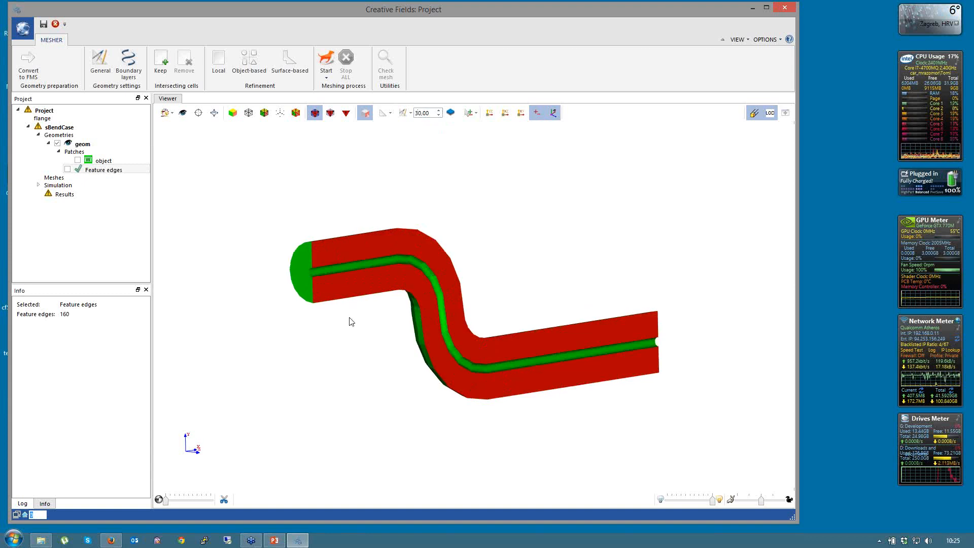
Add the selected flat facets to a new patch named symm.
right_click(331, 283)
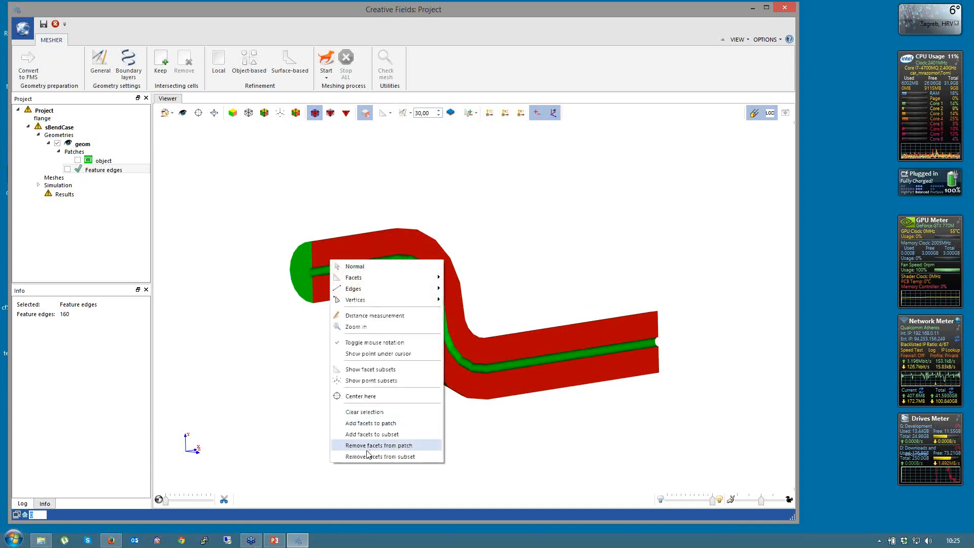
left_click(375, 427)
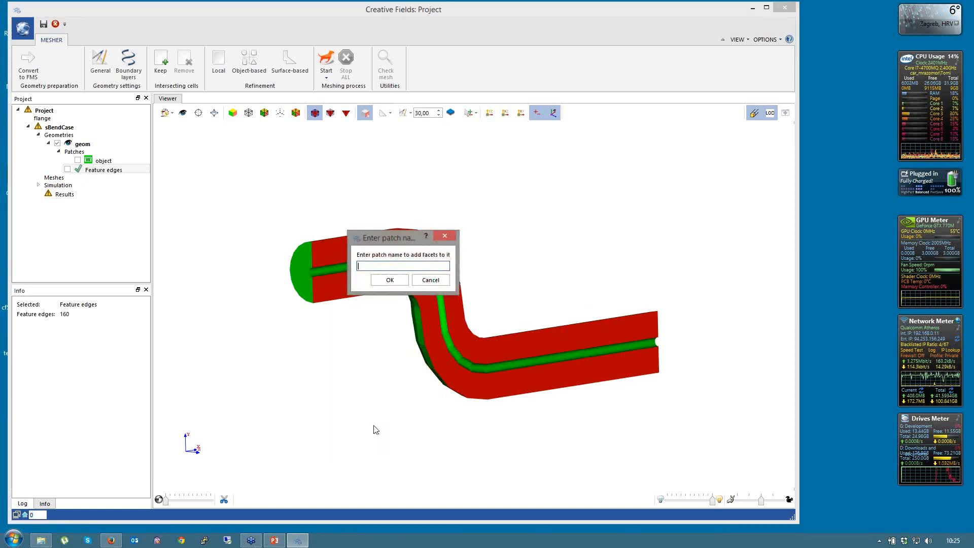
type("symm.")
key("BackSpace")
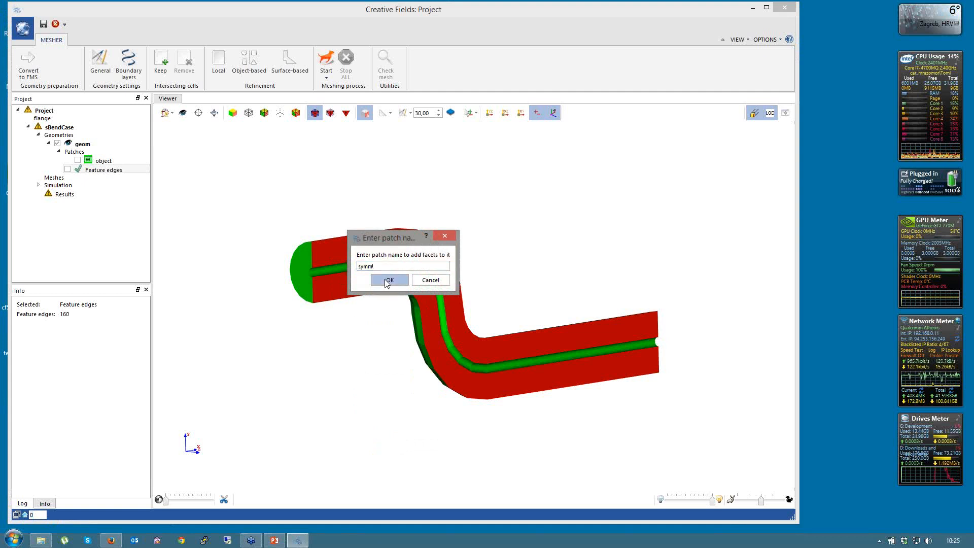
left_click(387, 282)
Select the semicircular end face of the S-bend's upper leg with critical angle facet selection and add it to a new patch named inlet.
left_click_drag(350, 355, 377, 306)
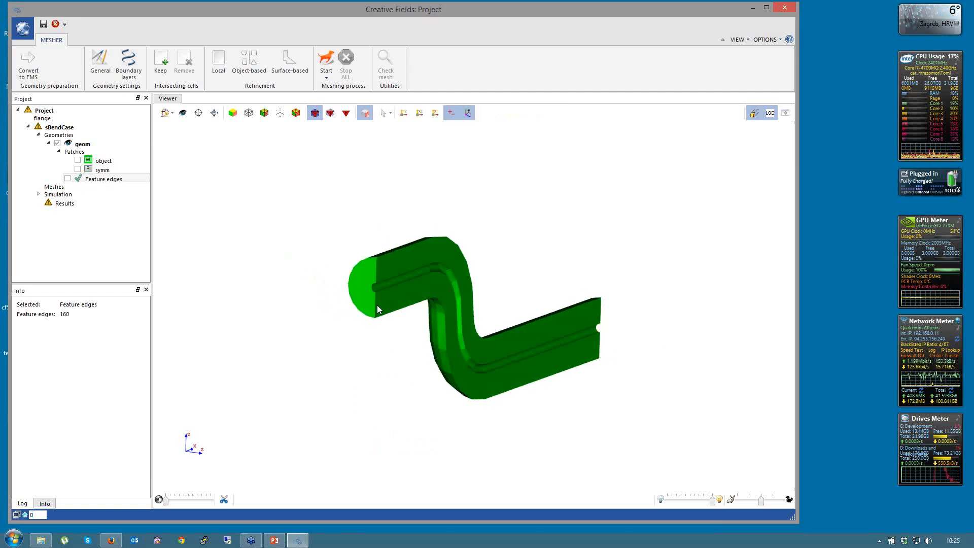
right_click(360, 293)
mouse_move(421, 288)
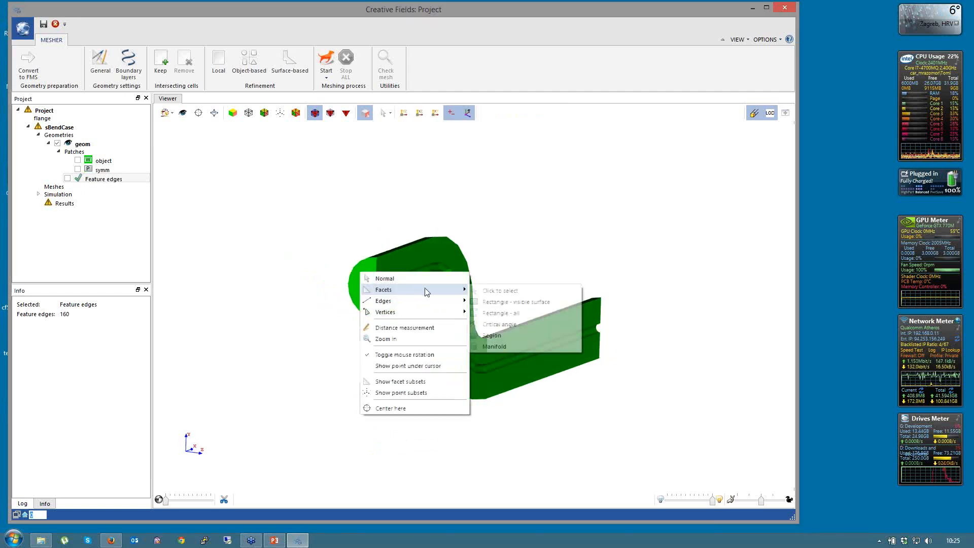
left_click(499, 324)
right_click(366, 278)
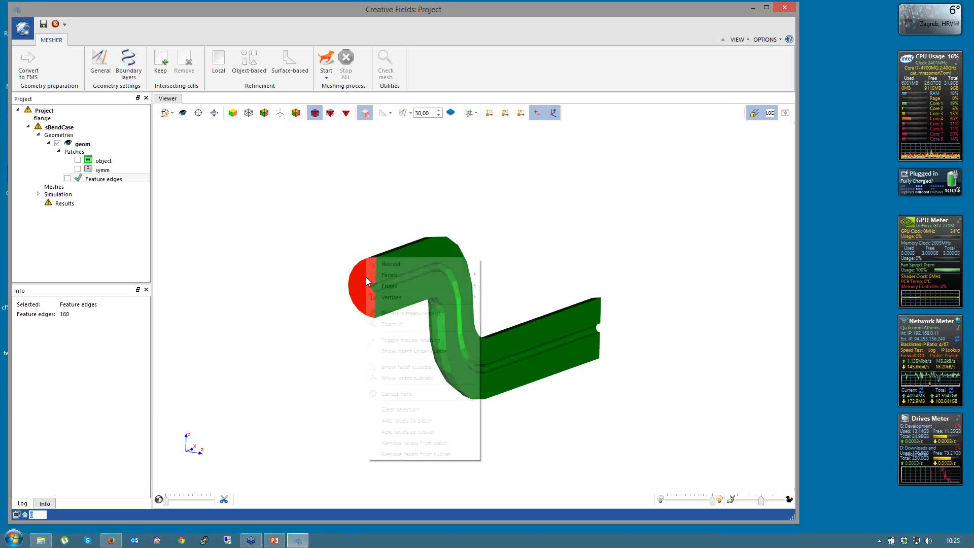
left_click(419, 423)
type("inl")
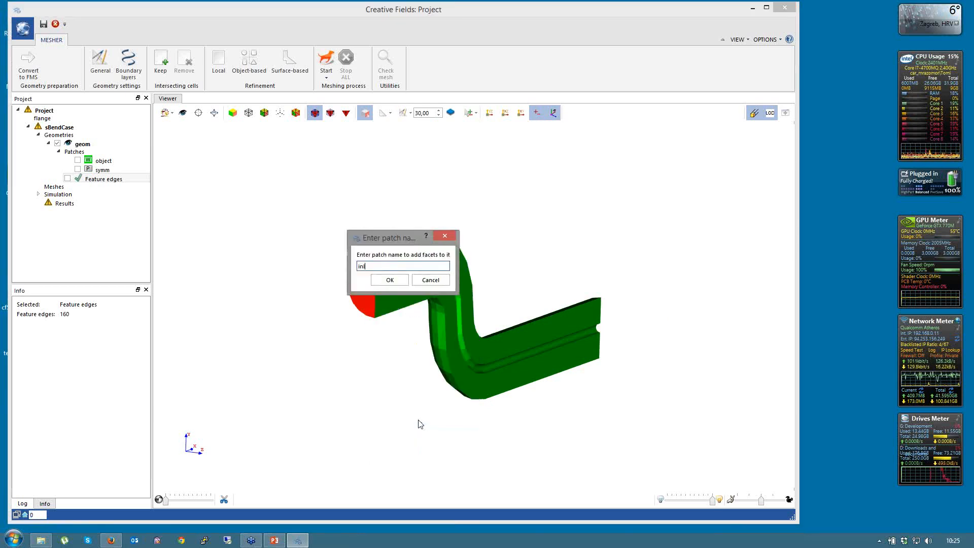
type("et")
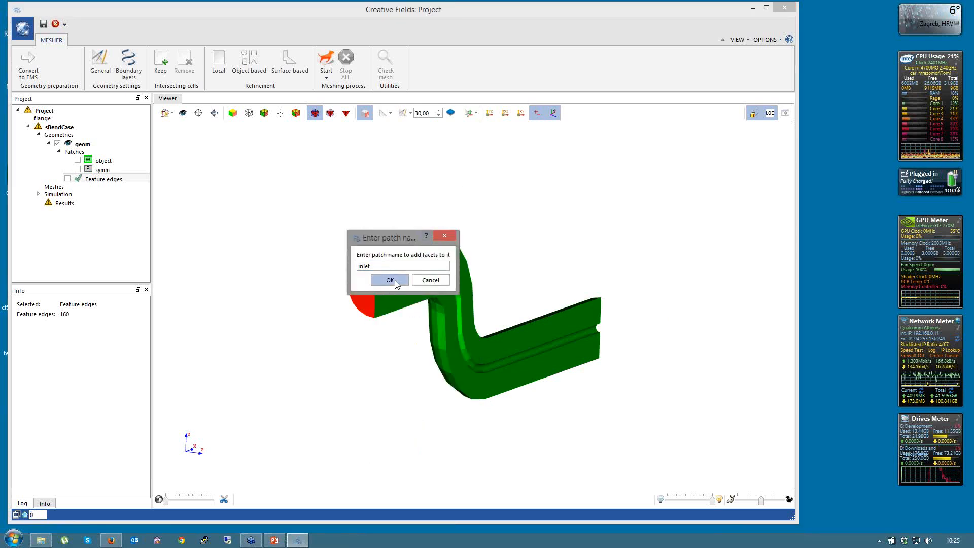
left_click(390, 280)
Select the opposite semicircular end face, on the lower leg, by critical angle and add it to a new patch named outlet.
left_click_drag(553, 409, 274, 408)
right_click(614, 213)
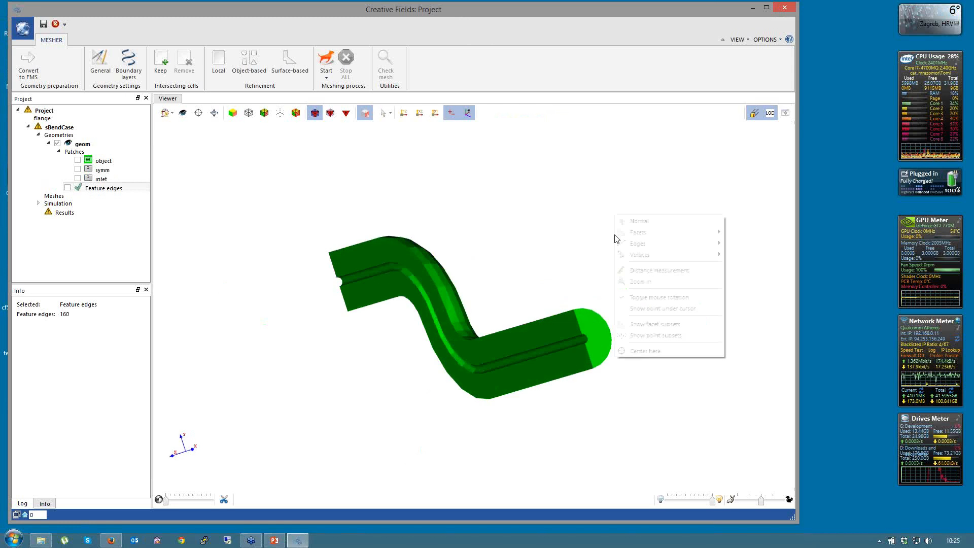
mouse_move(690, 236)
left_click(755, 278)
left_click(600, 324)
right_click(599, 321)
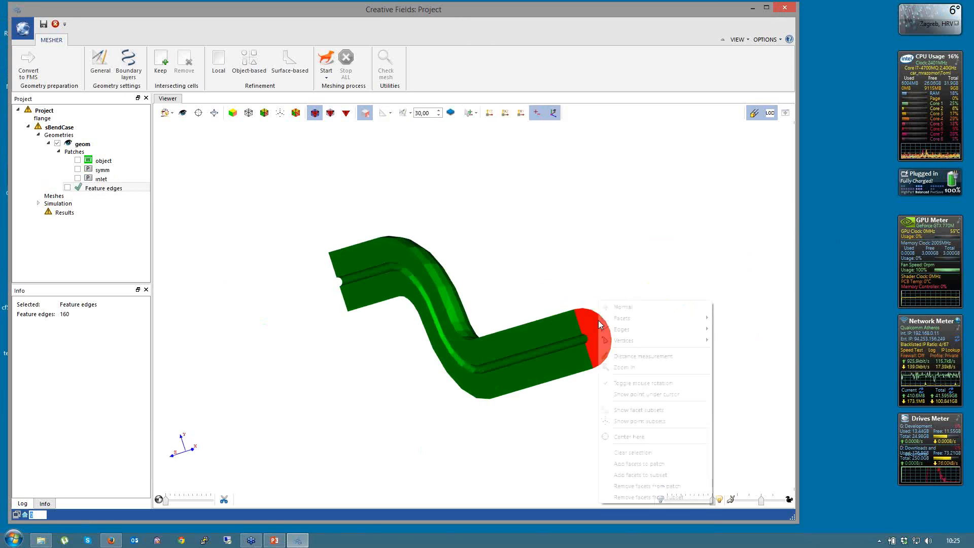
left_click(639, 464)
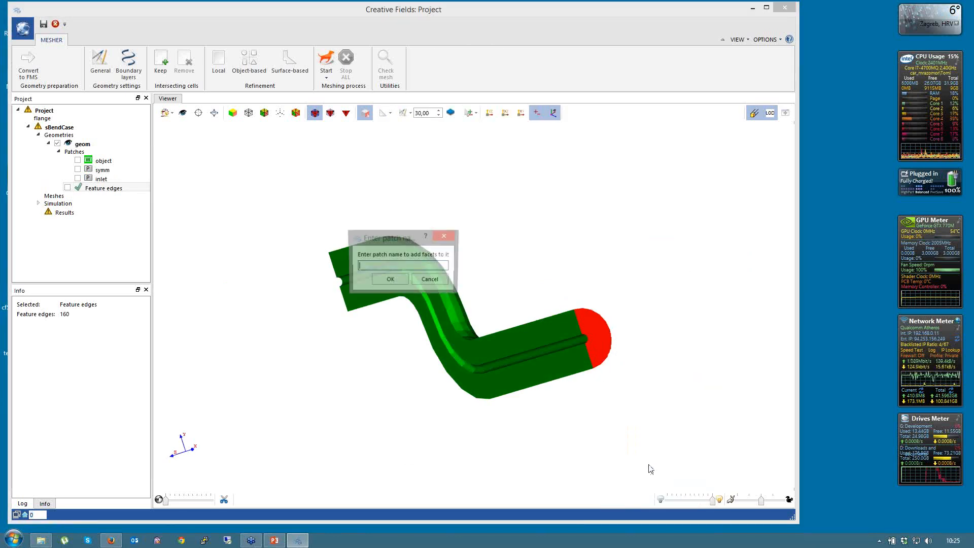
left_click(387, 280)
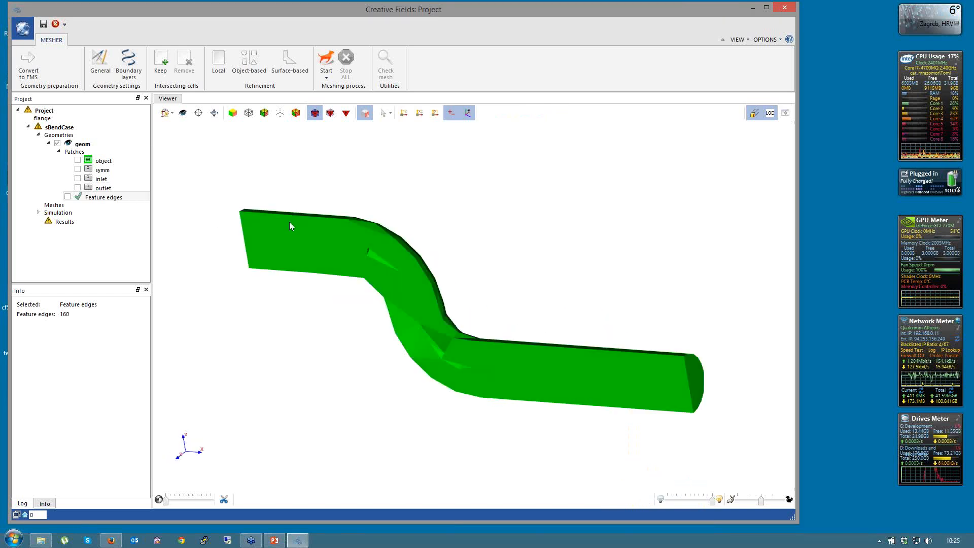
Highlight the facets left in the object patch to check them, and rename that patch as wall.
left_click(77, 160)
left_click_drag(285, 196, 364, 217)
left_click(77, 160)
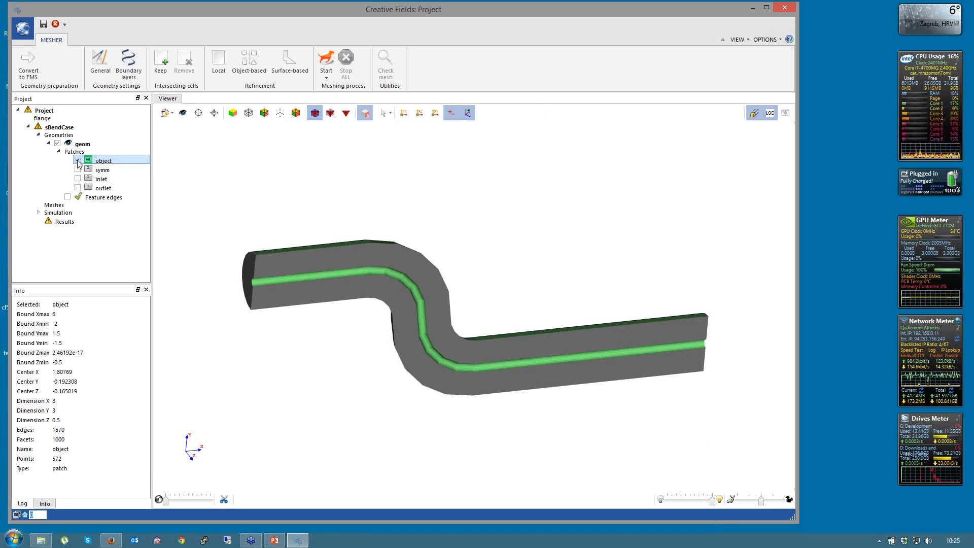
right_click(111, 162)
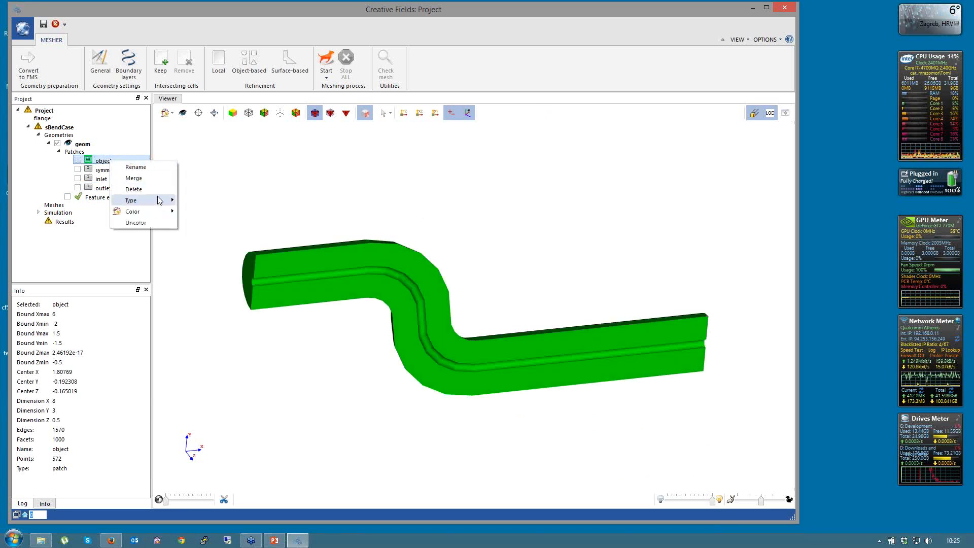
left_click(159, 167)
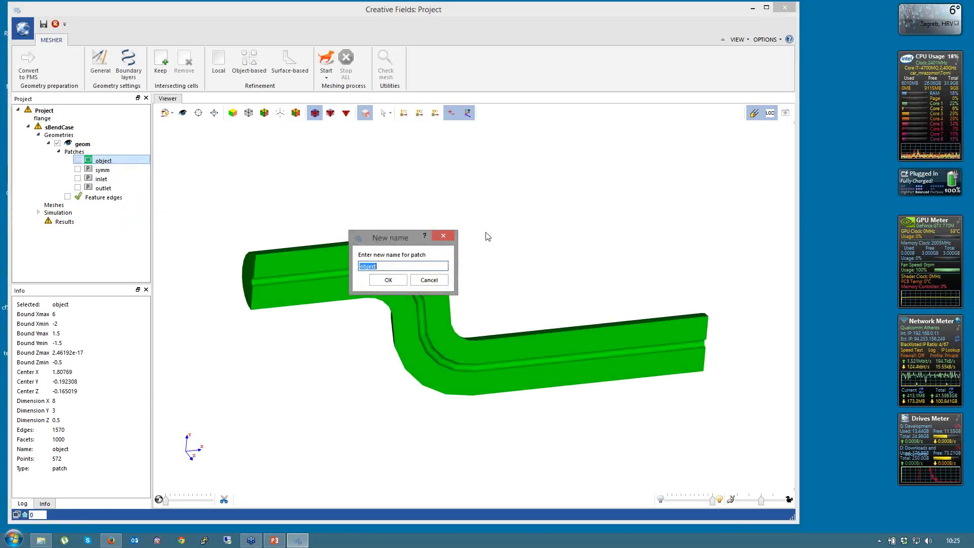
type("wall")
left_click(387, 280)
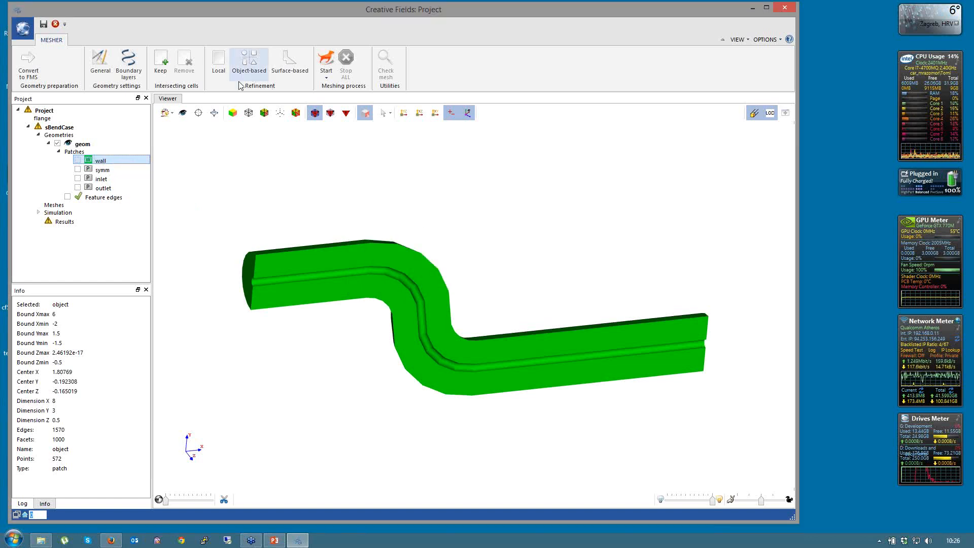
Review the symm, inlet and outlet patches and open the patch type choices for symm.
left_click(102, 170)
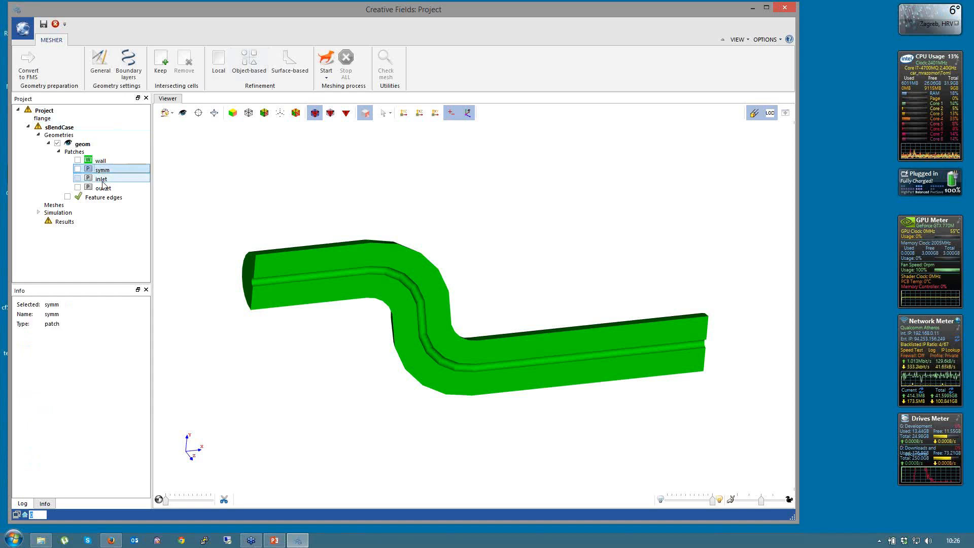
left_click(100, 179)
left_click(103, 187)
left_click(101, 178)
left_click(100, 170)
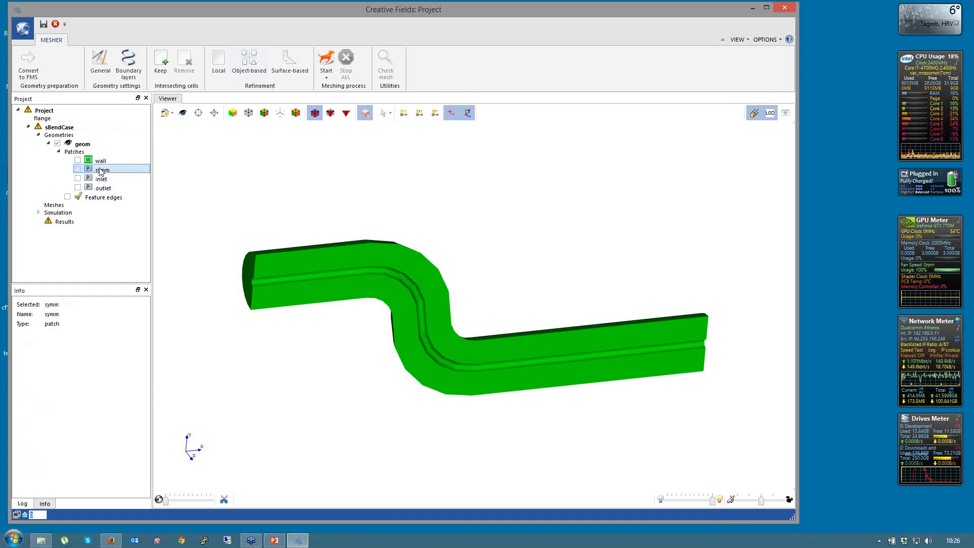
right_click(100, 170)
mouse_move(127, 209)
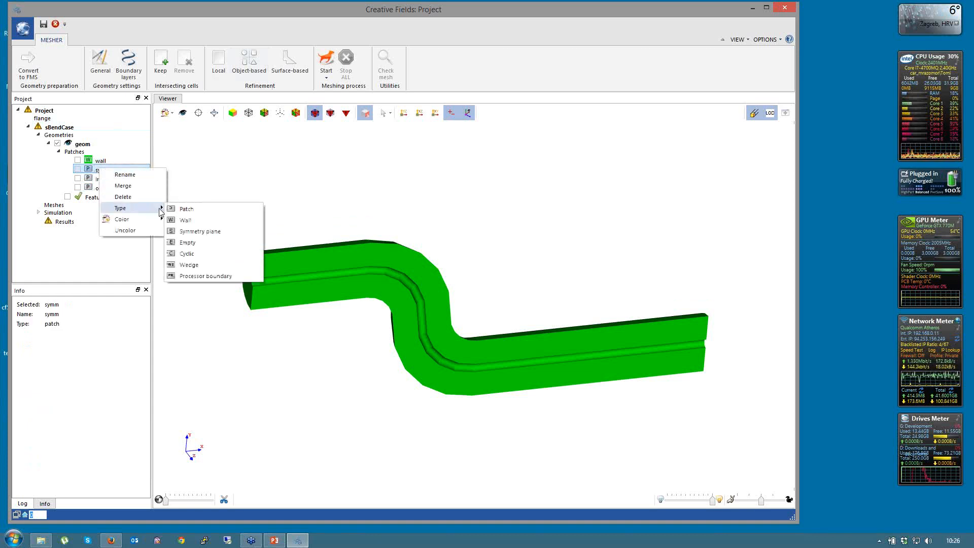
Change the type of the symm patch to Symmetry plane.
left_click(208, 232)
mouse_move(325, 175)
left_mouse_down()
mouse_move(298, 167)
mouse_move(348, 163)
left_mouse_up()
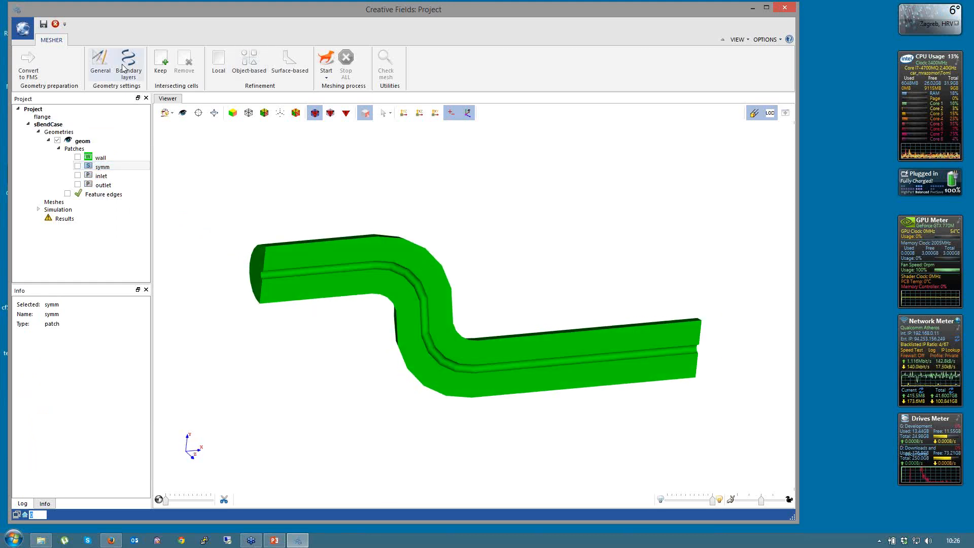
Set the maximum cell size to 0.1 m for the geom surface mesh and delete the outdated meshDict dictionary.
left_click(104, 75)
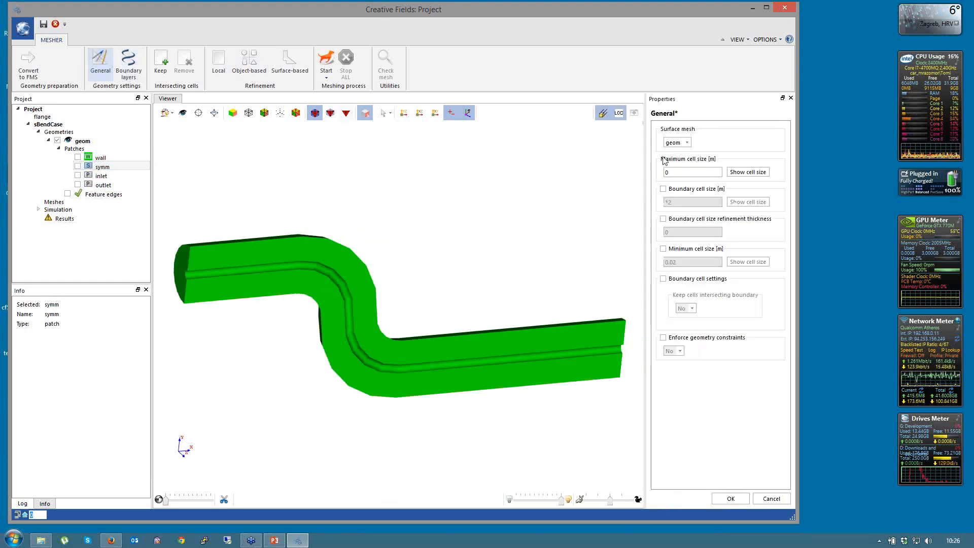
left_click(695, 172)
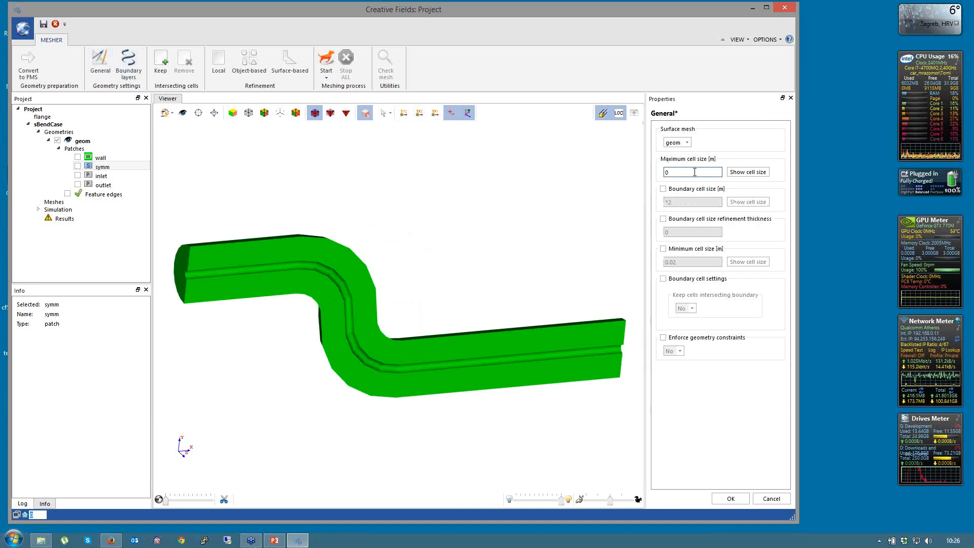
left_click(731, 173)
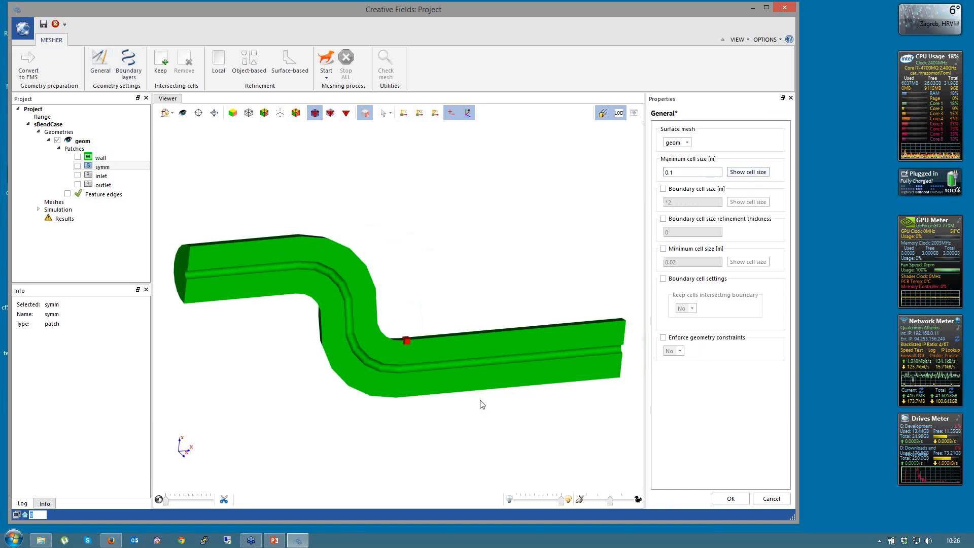
left_click(737, 499)
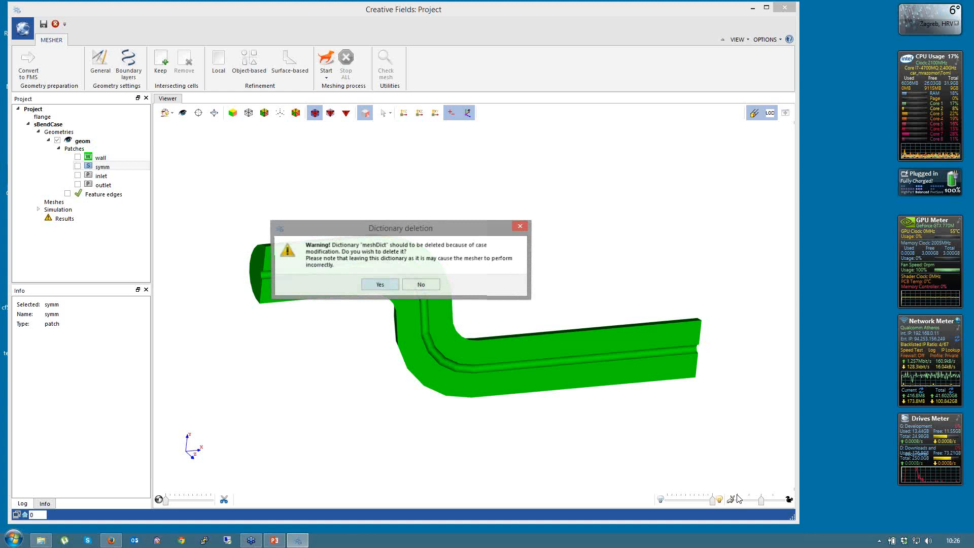
left_click(380, 284)
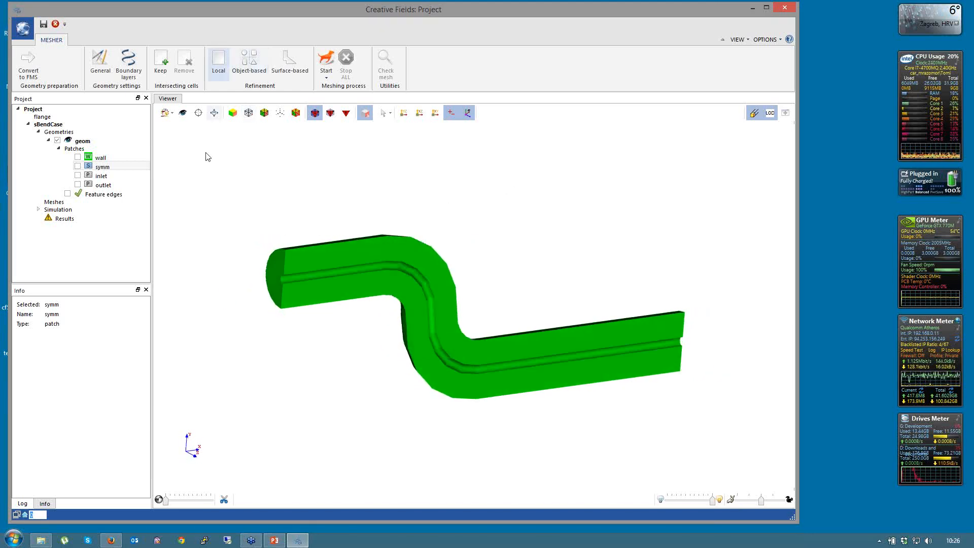
Select the facets of the groove running along the S-bend and add them to a new facet subset named refFine.
left_click_drag(233, 203, 323, 269)
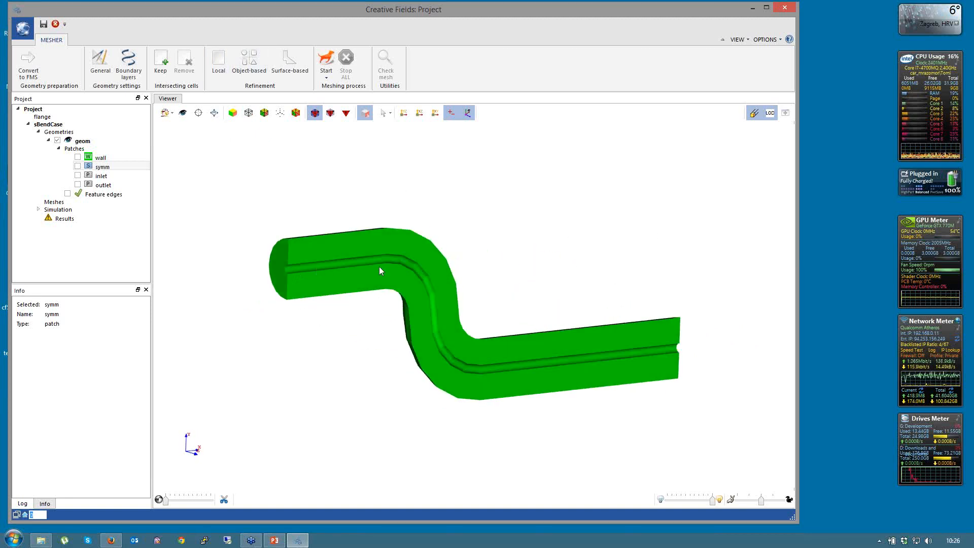
right_click(270, 172)
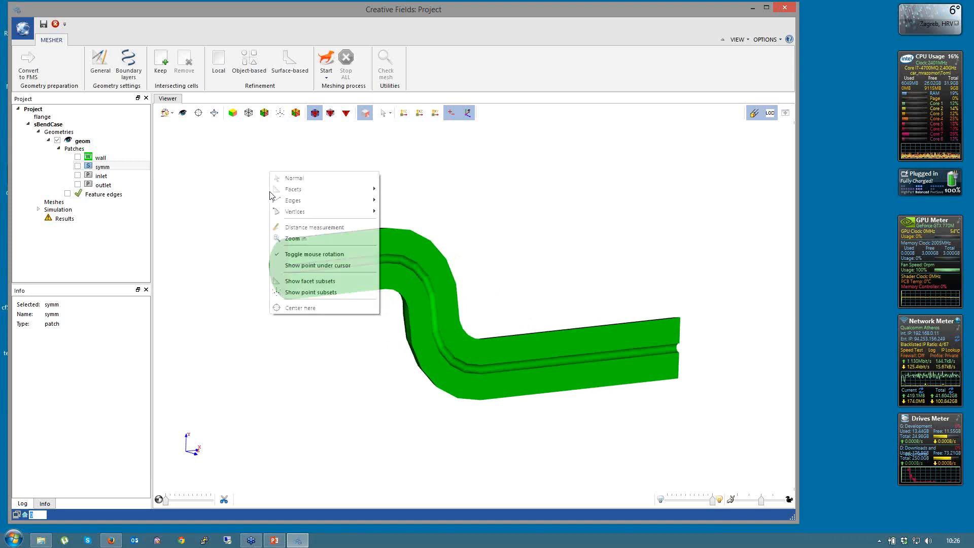
mouse_move(325, 189)
left_click(416, 224)
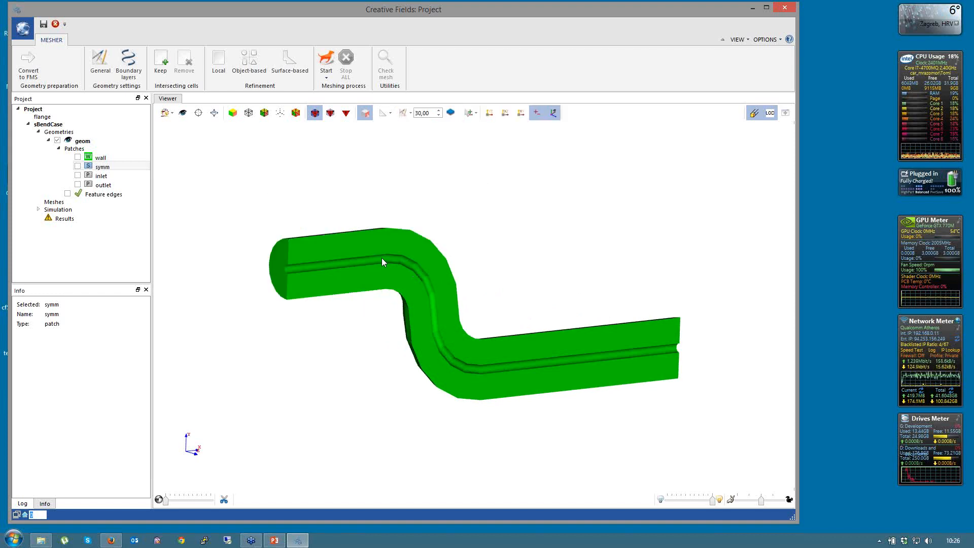
left_click(381, 262)
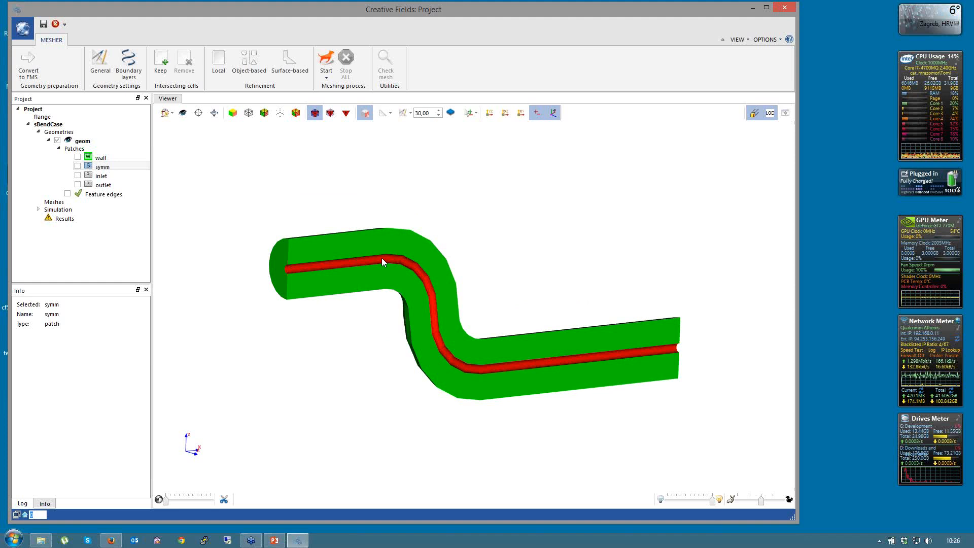
right_click(382, 260)
mouse_move(491, 273)
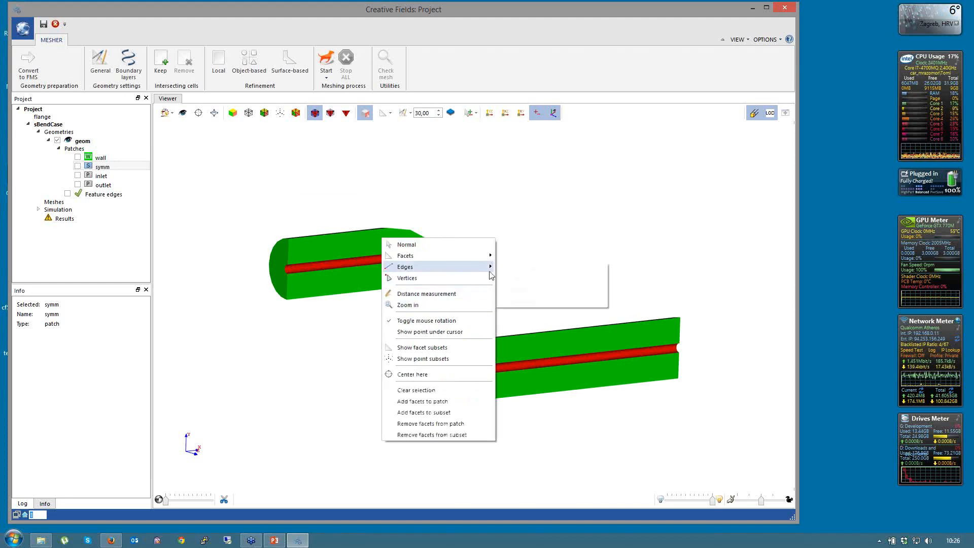
left_click(431, 413)
type("refFi")
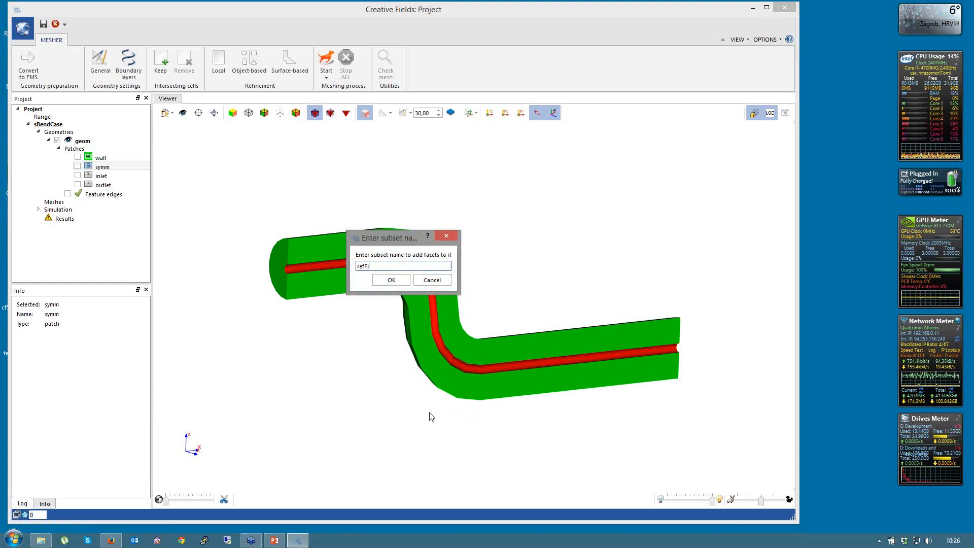
type("ne")
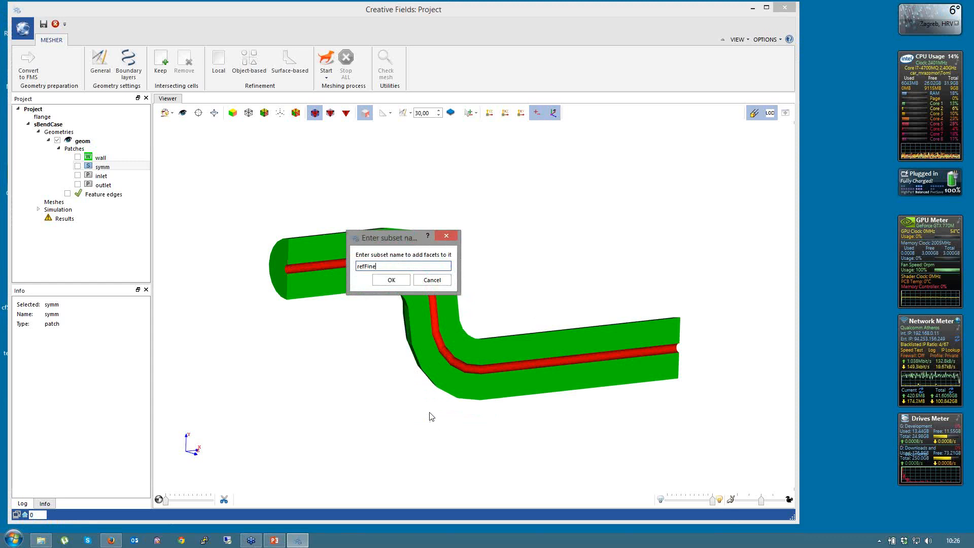
left_click(389, 280)
left_click_drag(269, 386, 281, 386)
left_click(58, 196)
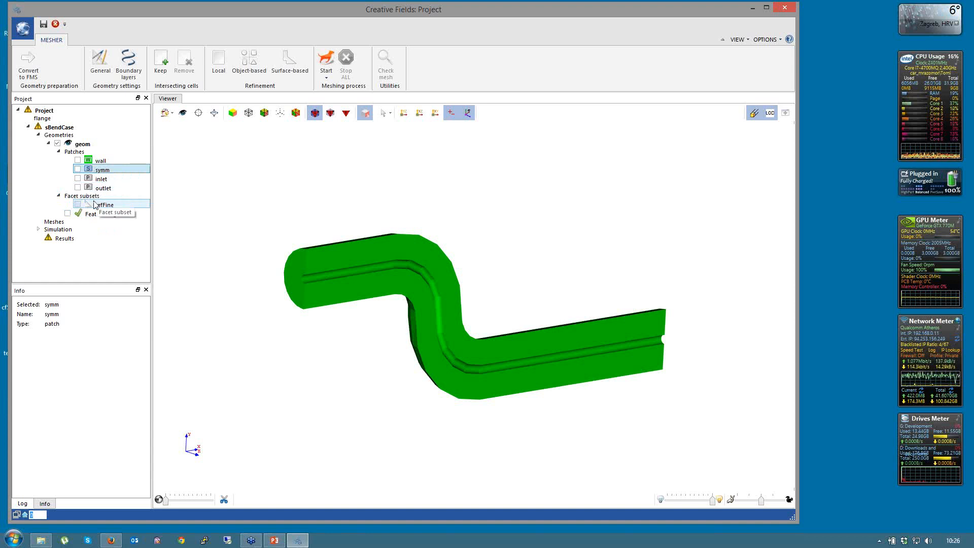
Try to define a local refinement with a cell size of 0.05 m for the wall patch.
left_click(219, 67)
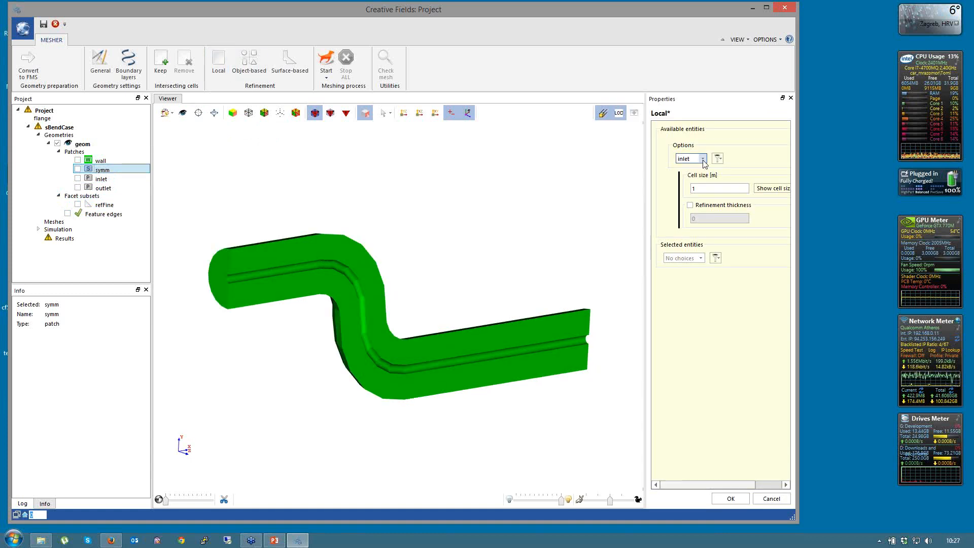
left_click(703, 159)
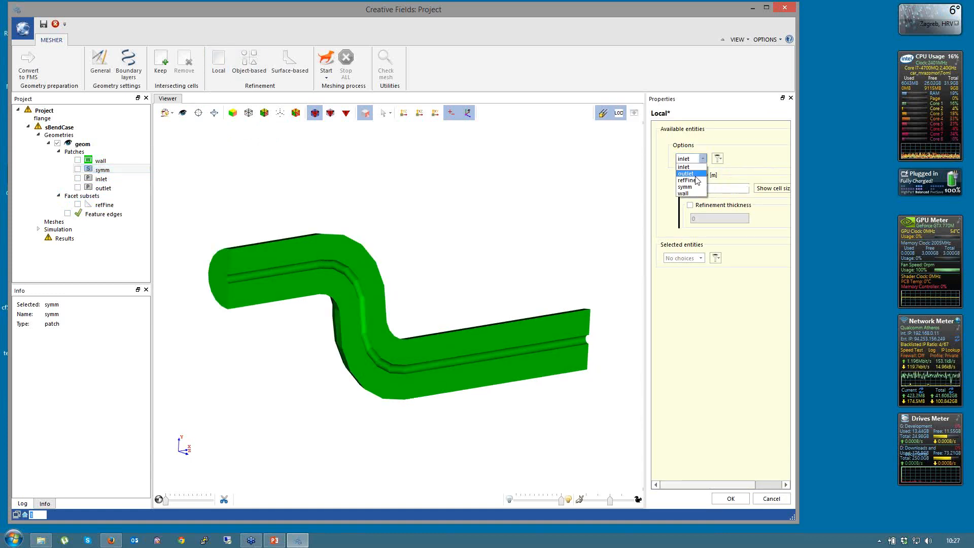
left_click(686, 166)
double_click(692, 189)
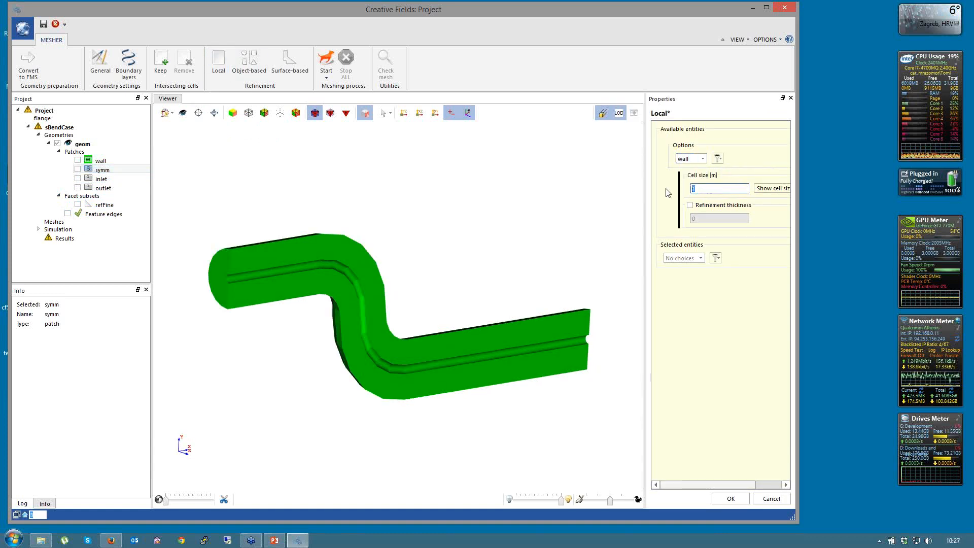
type("0.05")
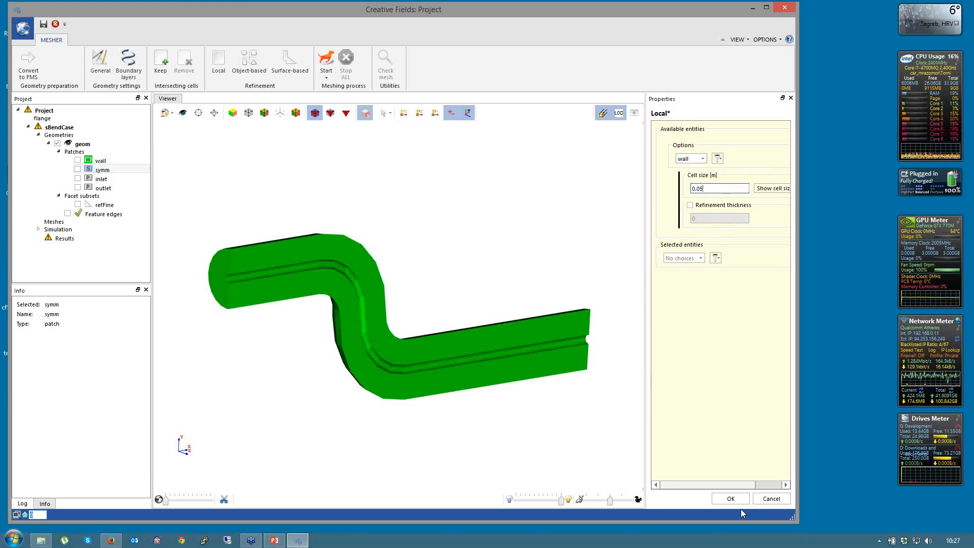
left_click(731, 499)
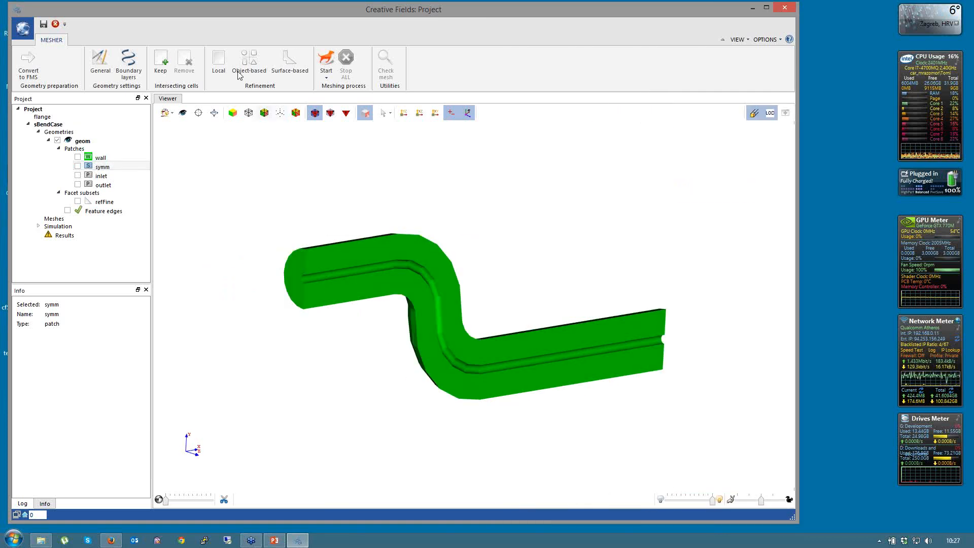
Add the wall patch to the local refinement entities with a cell size of 0.05 m.
left_click(218, 63)
left_click(704, 159)
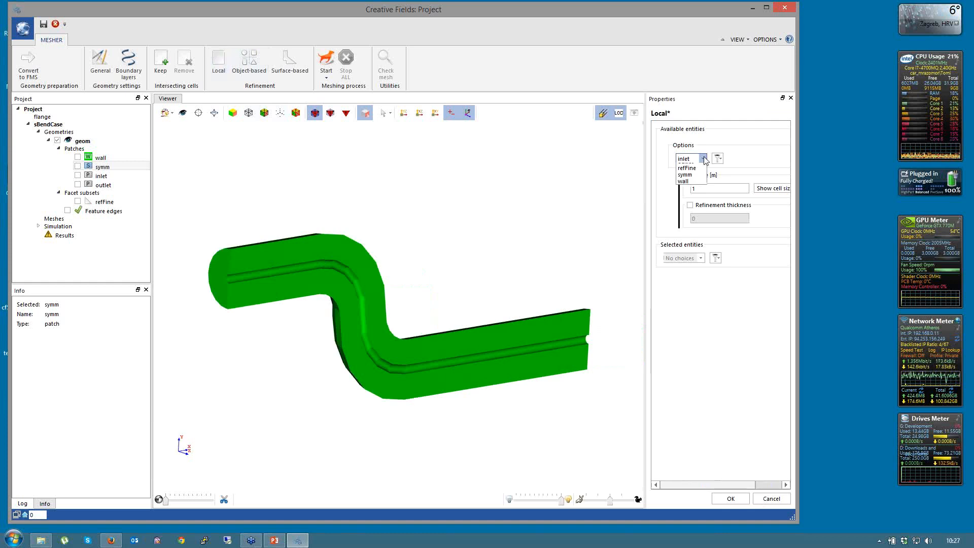
left_click(683, 193)
left_click(704, 187)
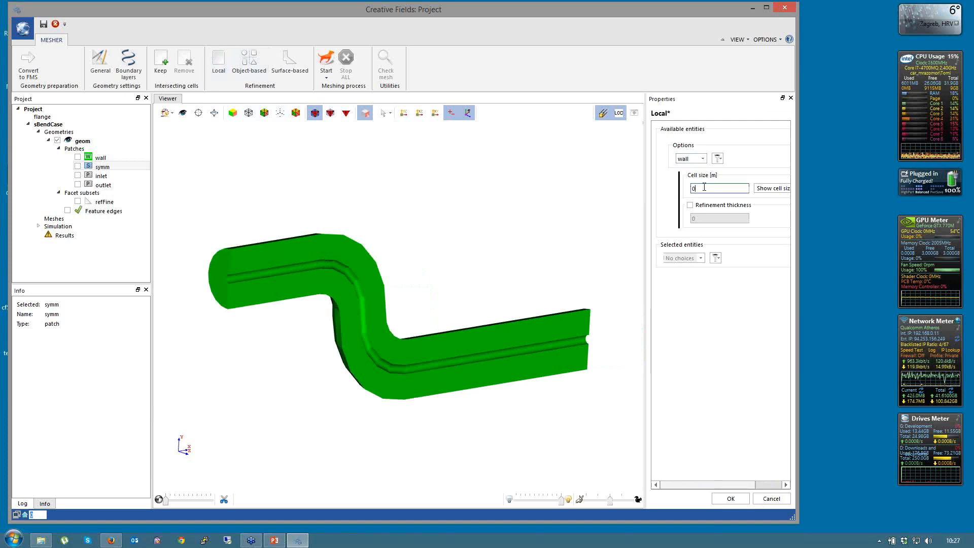
left_click(703, 159)
left_click(704, 167)
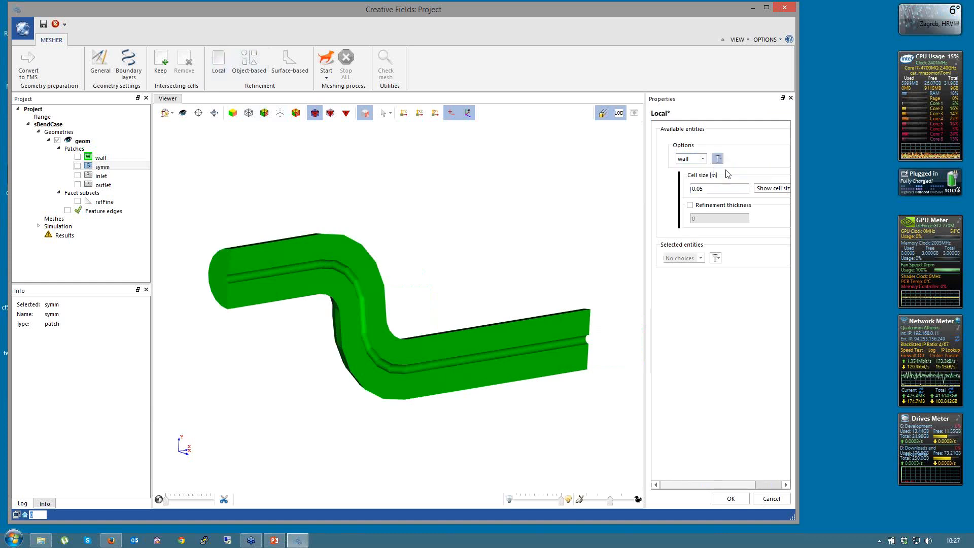
Add the refFine subset to the local refinements with a cell size of 0.025 m and apply the settings.
left_click(703, 159)
left_click(686, 180)
left_click(703, 189)
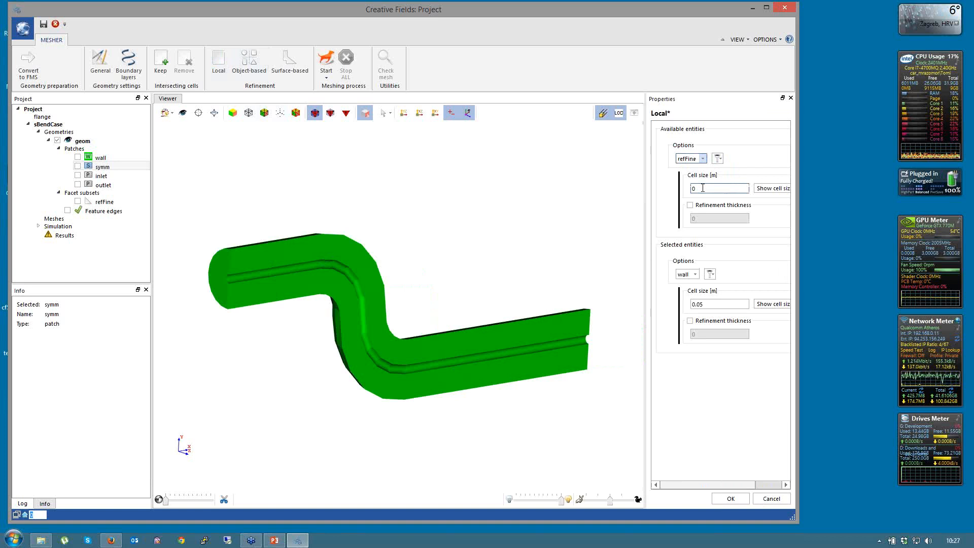
type("0")
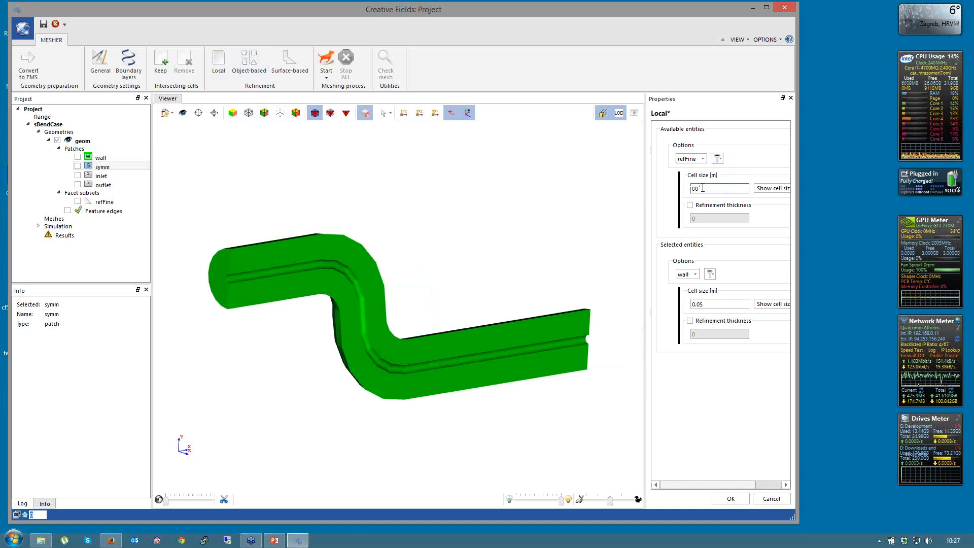
key("BackSpace")
key("BackSpace")
type(".00")
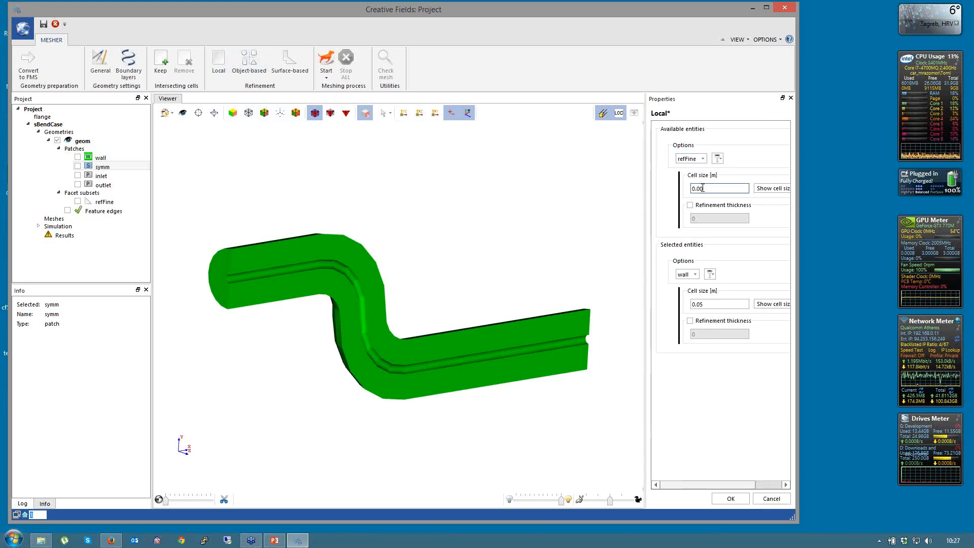
type("25")
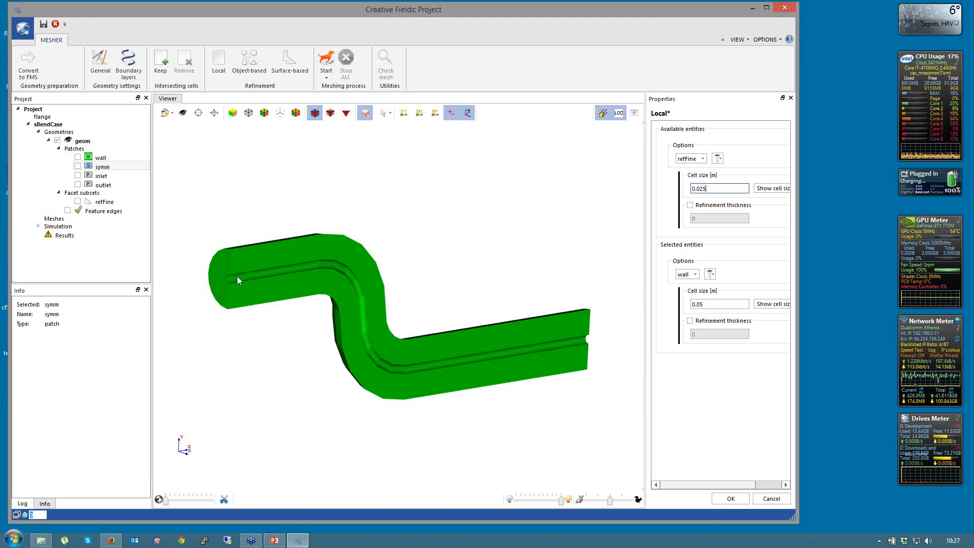
left_click(717, 159)
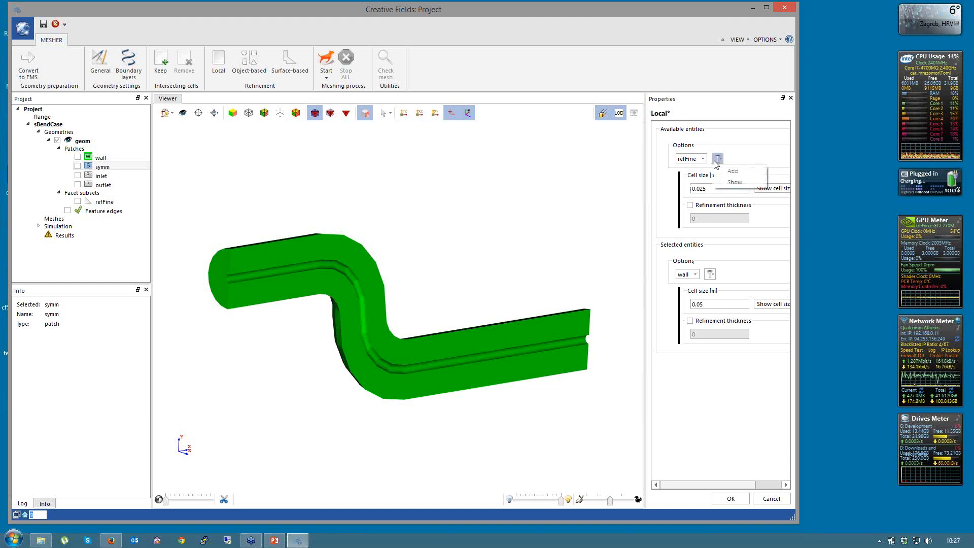
left_click(731, 182)
left_click(732, 502)
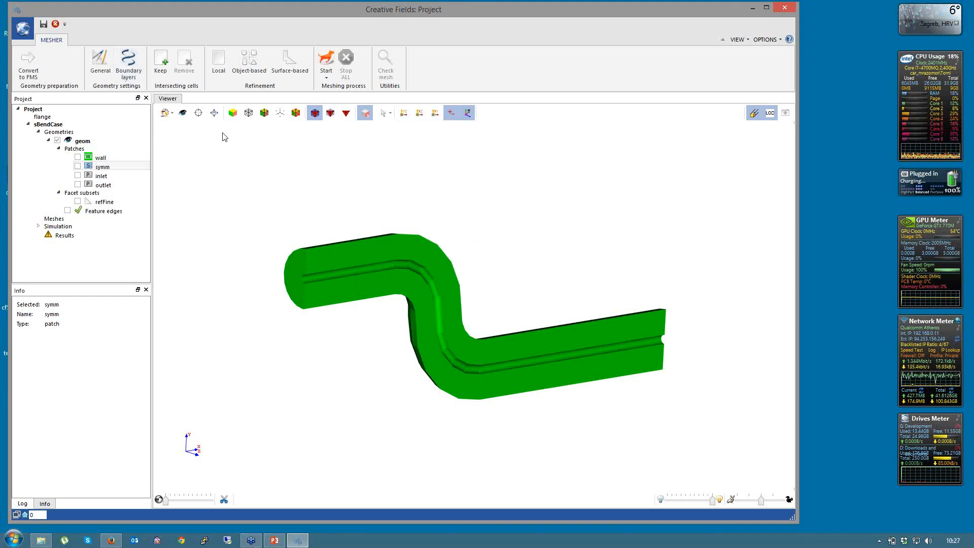
Generate a Cartesian mesh for the S-bend case and close the meshing process output.
left_click(326, 68)
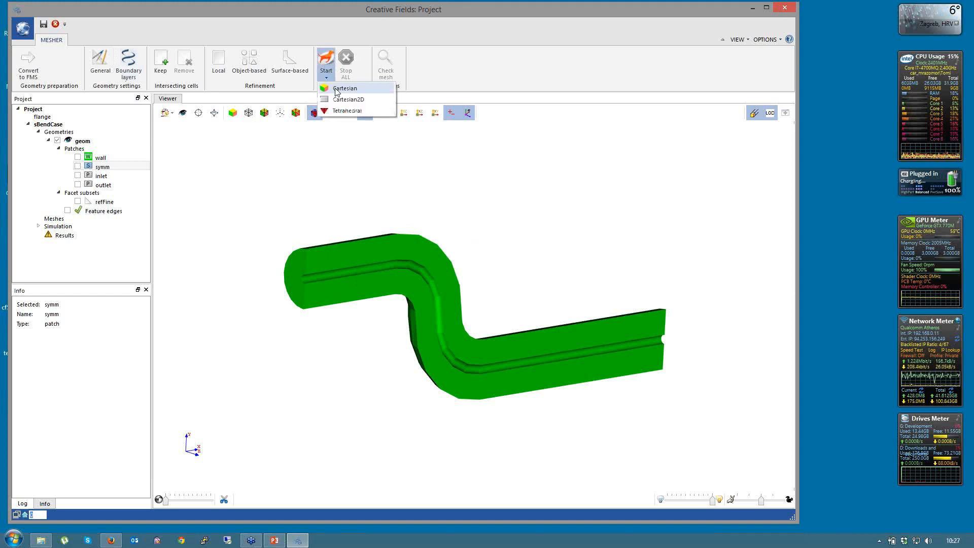
left_click(336, 89)
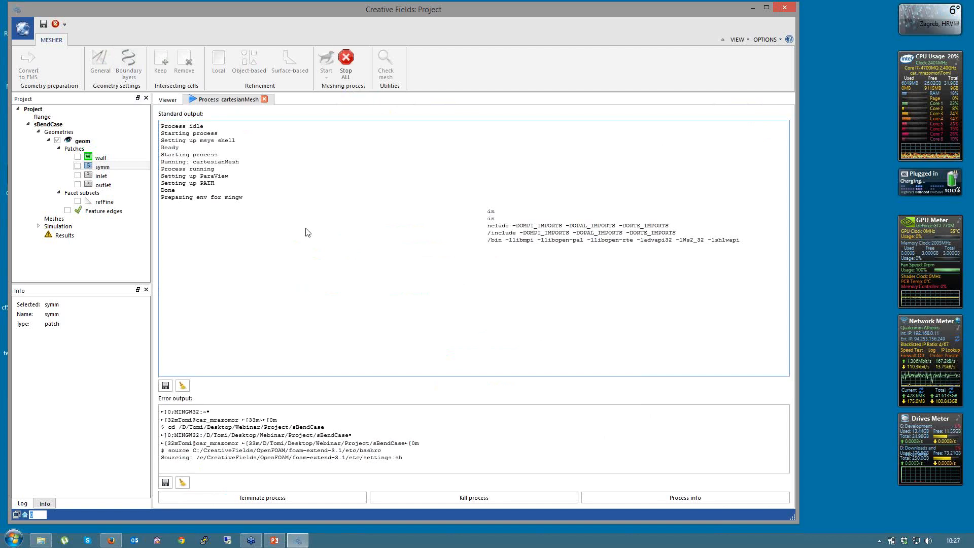
left_click(264, 99)
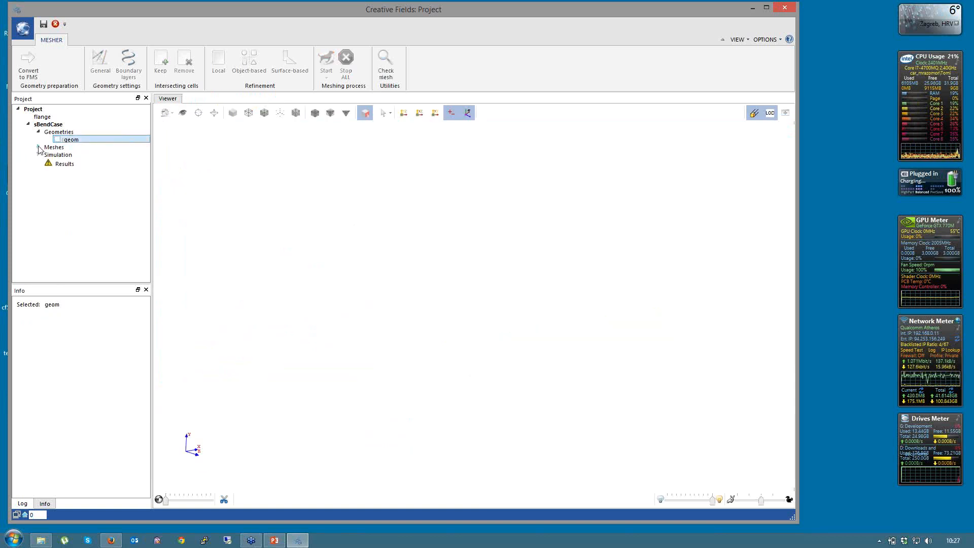
Display the constant mesh and examine its cells along the groove and around the outer pipe wall.
left_click(61, 156)
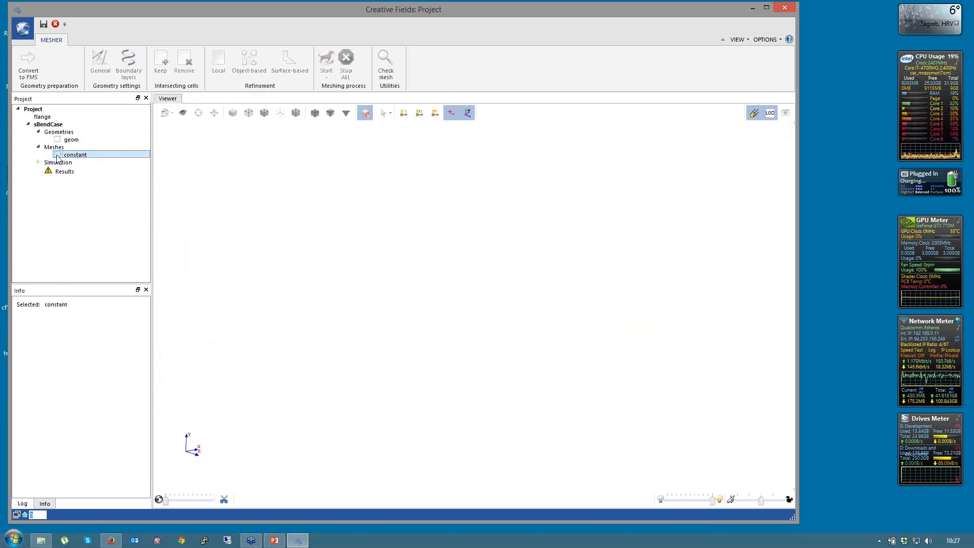
left_click(58, 155)
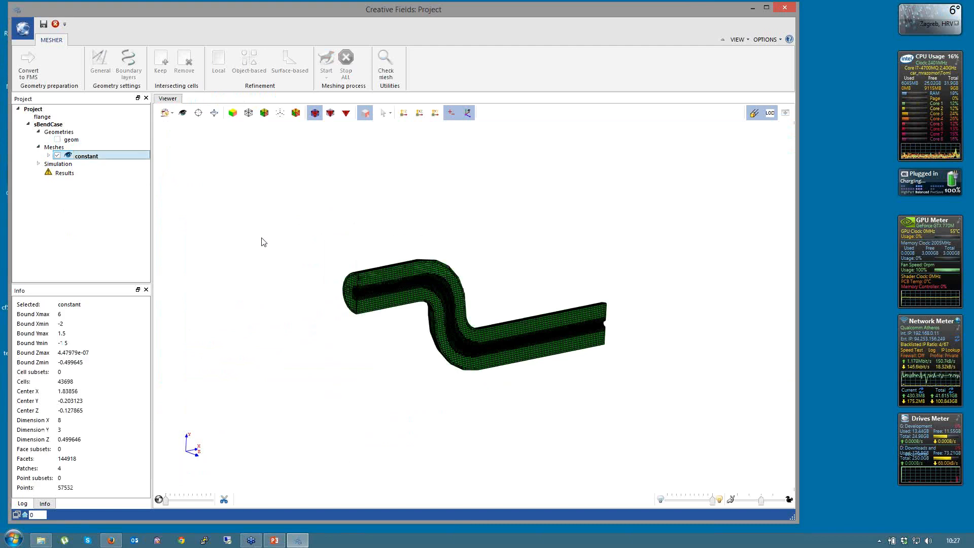
left_click_drag(263, 242, 278, 260)
right_click_drag(278, 259, 264, 185)
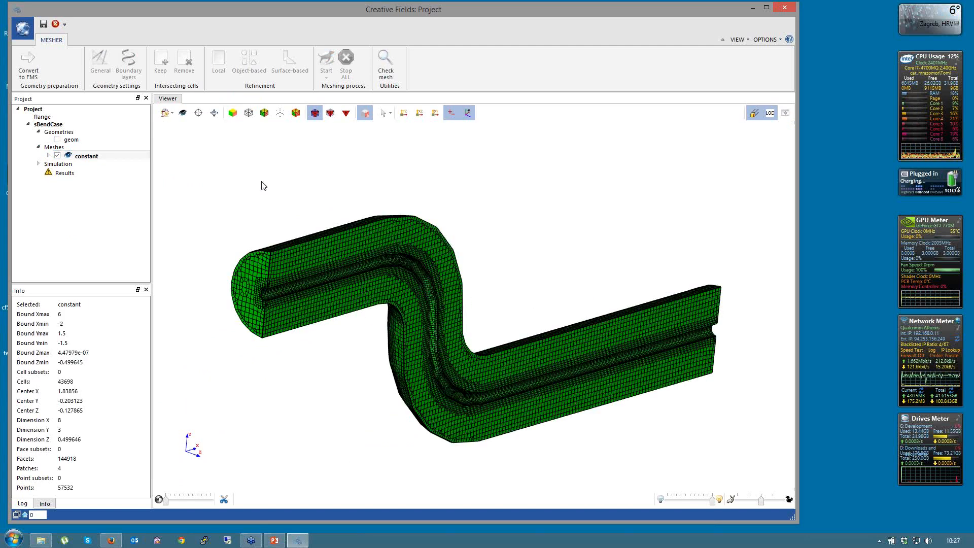
left_click_drag(263, 186, 686, 311)
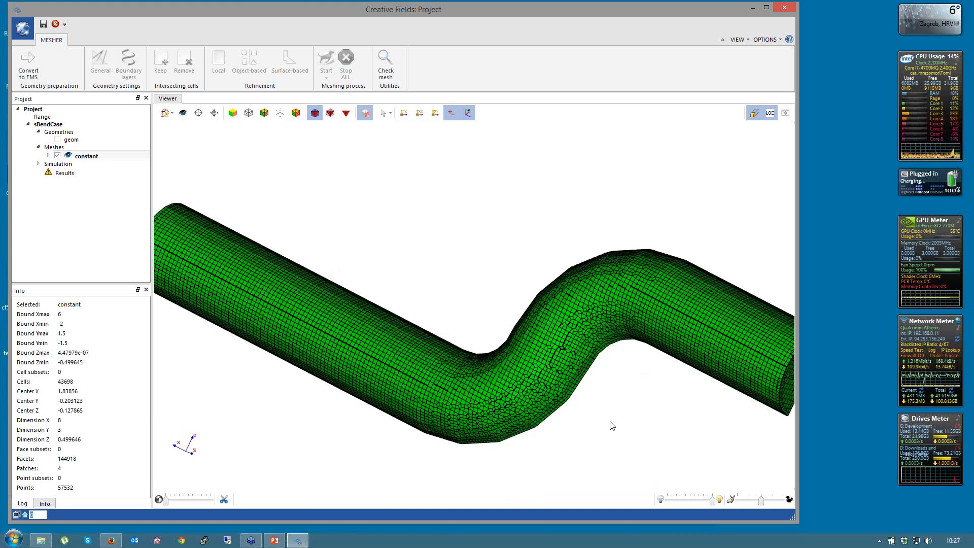
Examine the grooved side of the S-bend mesh and list the patches of the constant mesh.
left_click_drag(610, 423, 247, 278)
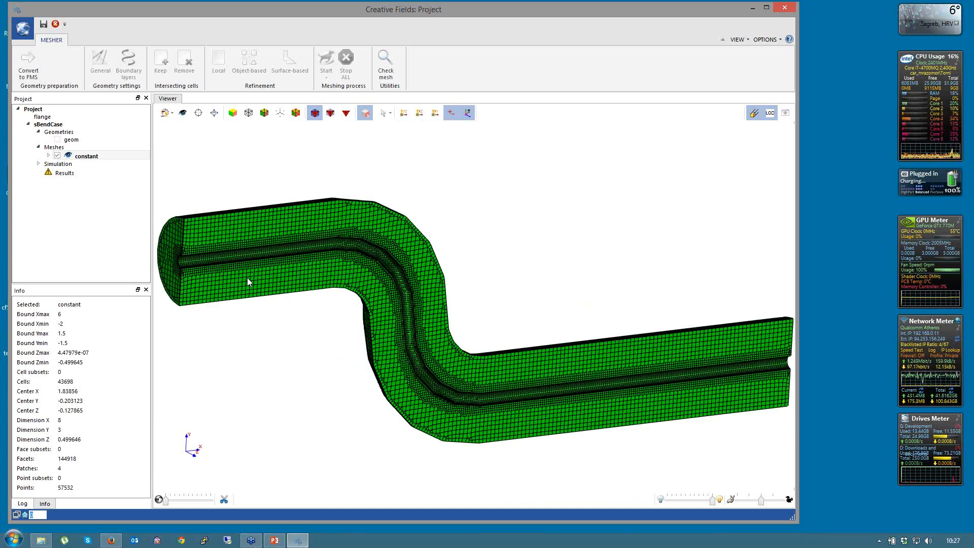
left_click(48, 156)
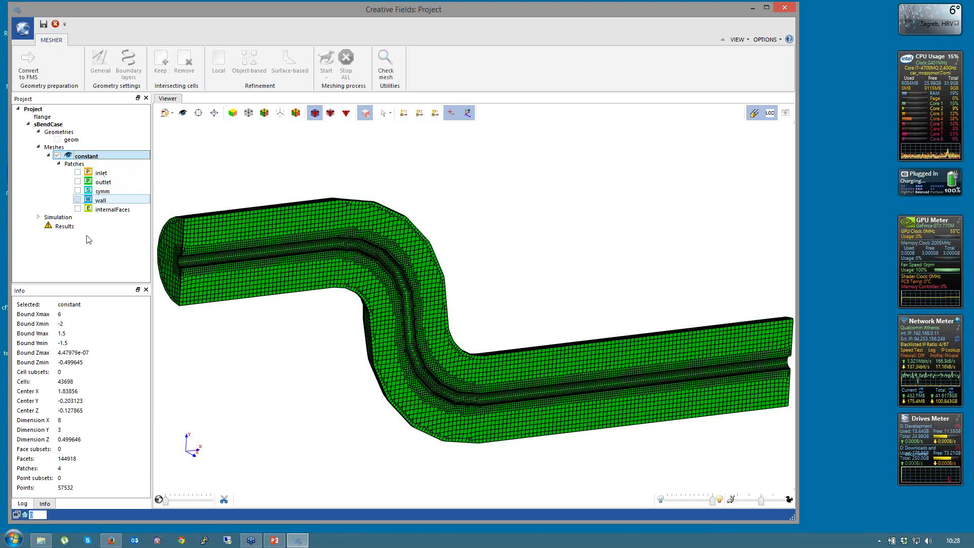
scroll(574, 228, "down", 2)
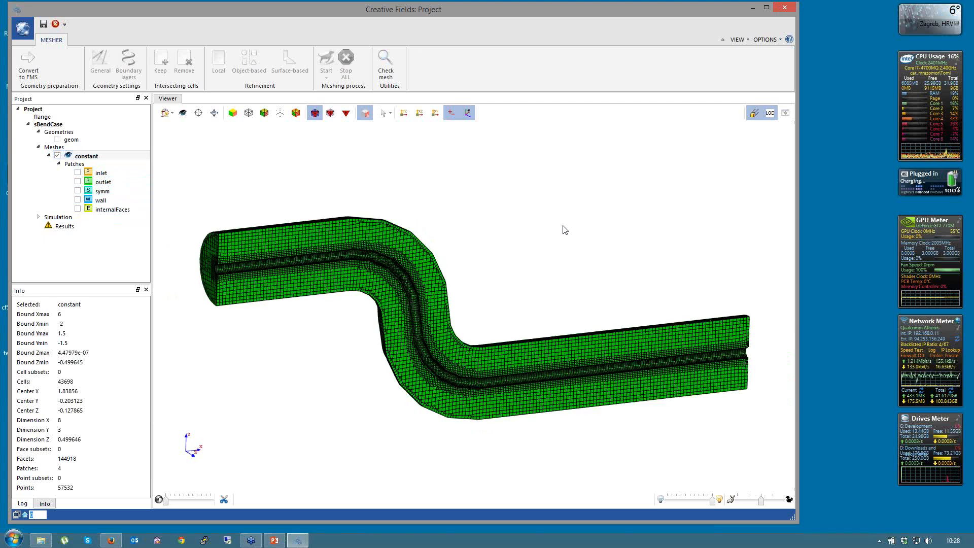
Assign the icoFoam solver to the sBendCase simulation.
left_click(38, 217)
right_click(57, 226)
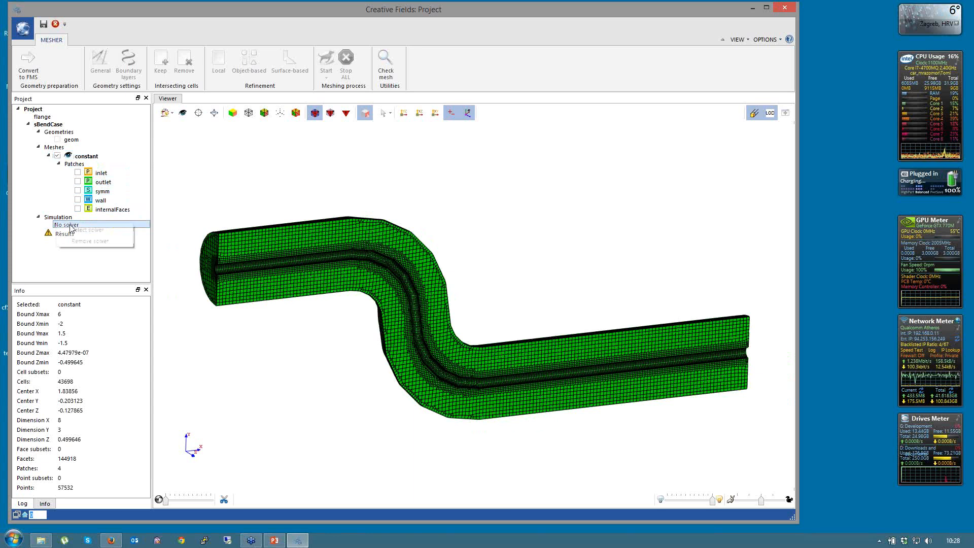
left_click(87, 230)
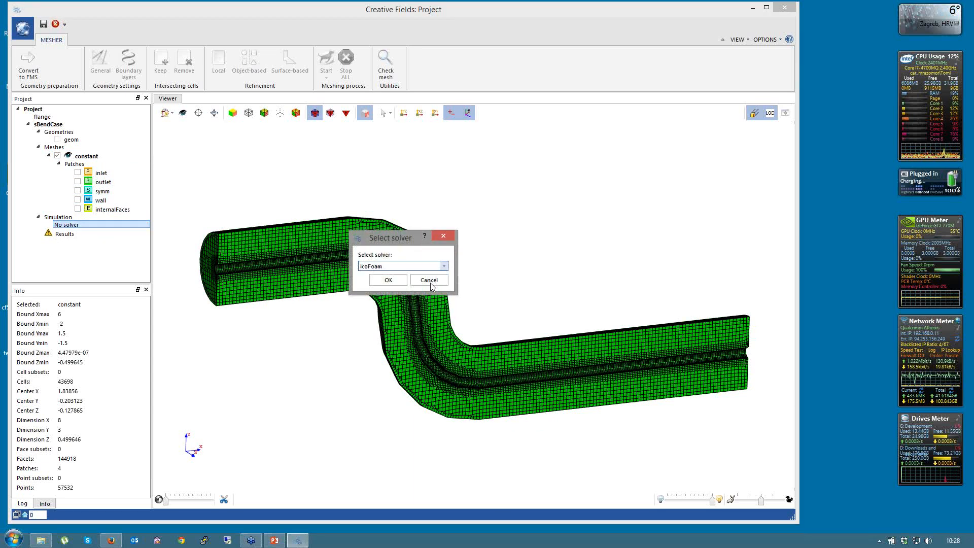
left_click(444, 267)
left_click(437, 275)
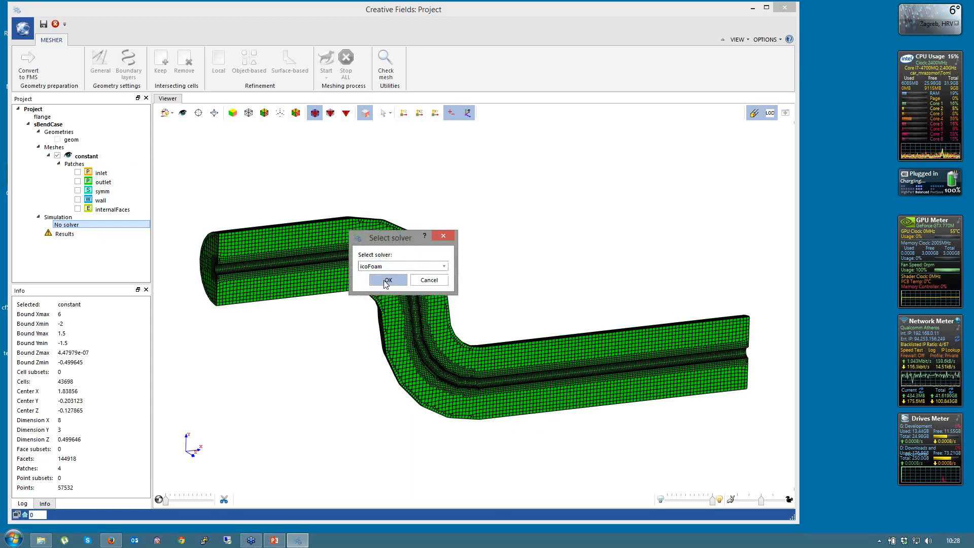
left_click(385, 281)
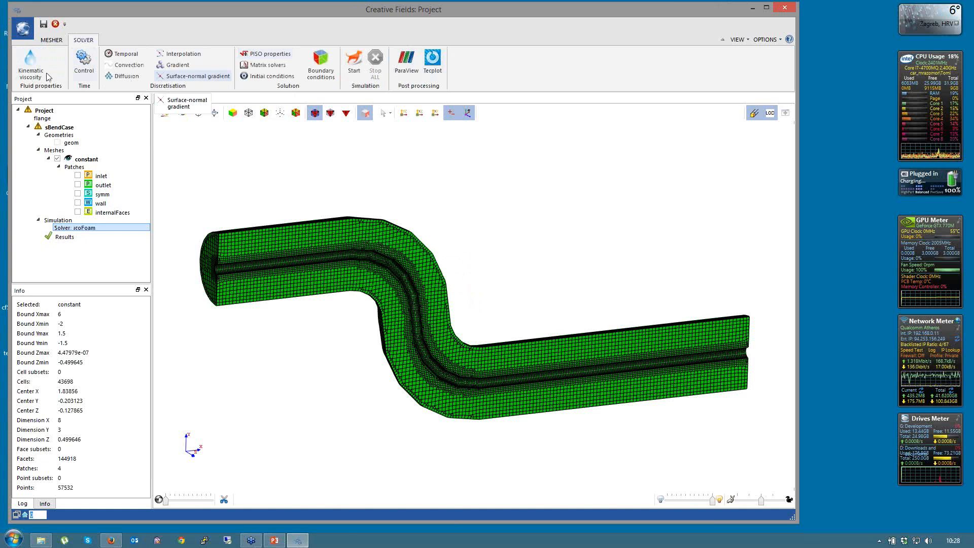
Set the fluid's kinematic viscosity to 0.01 m²/s and apply it.
left_click(28, 73)
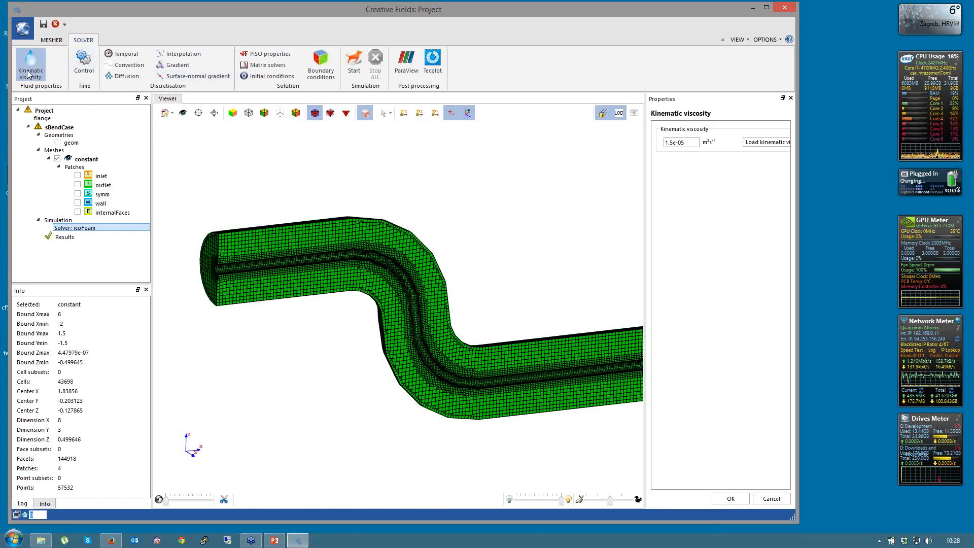
left_click_drag(687, 143, 587, 133)
type("0")
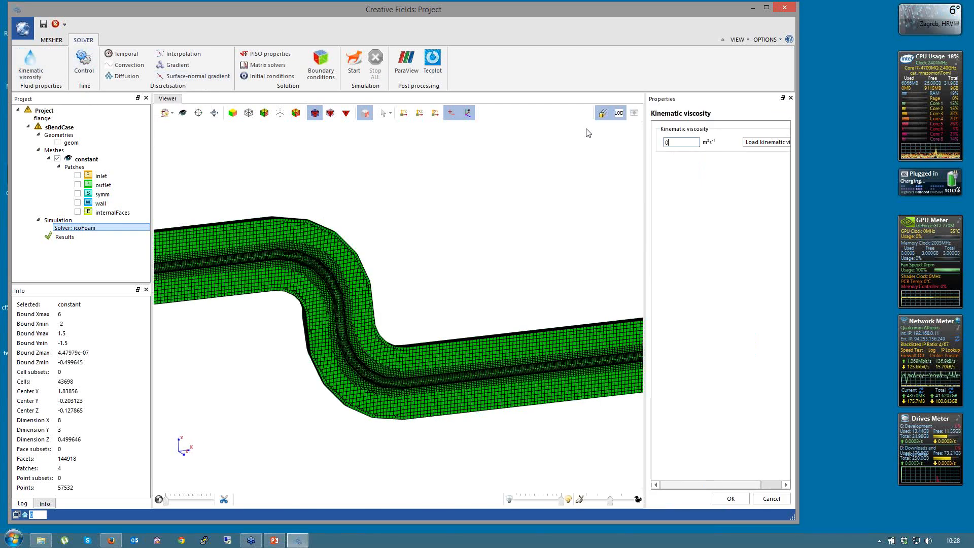
type(".1")
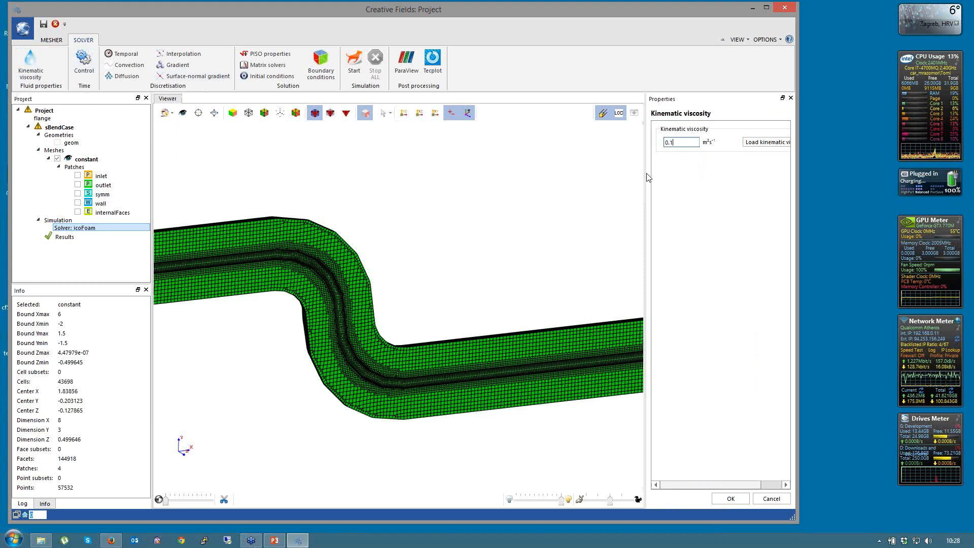
left_click_drag(648, 177, 627, 173)
left_click(731, 499)
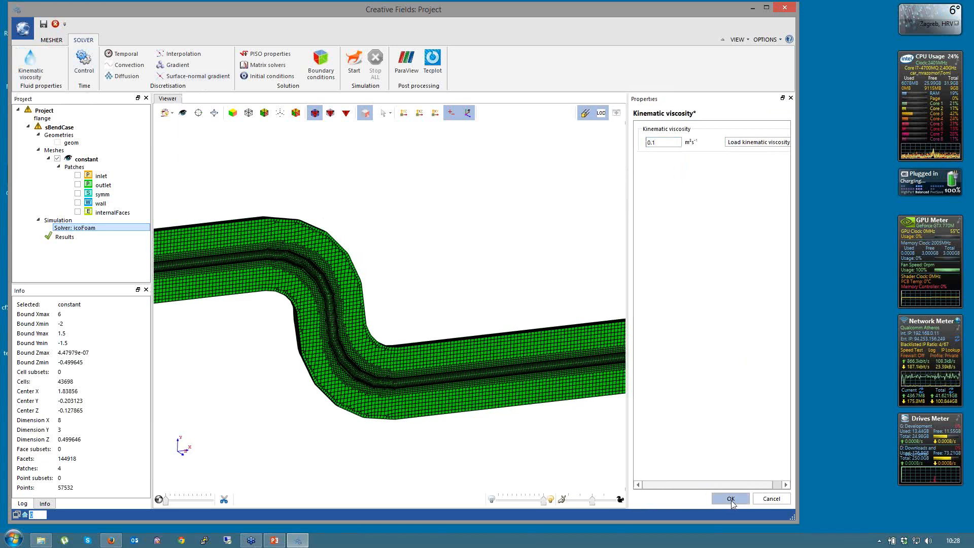
left_click(653, 146)
type("0")
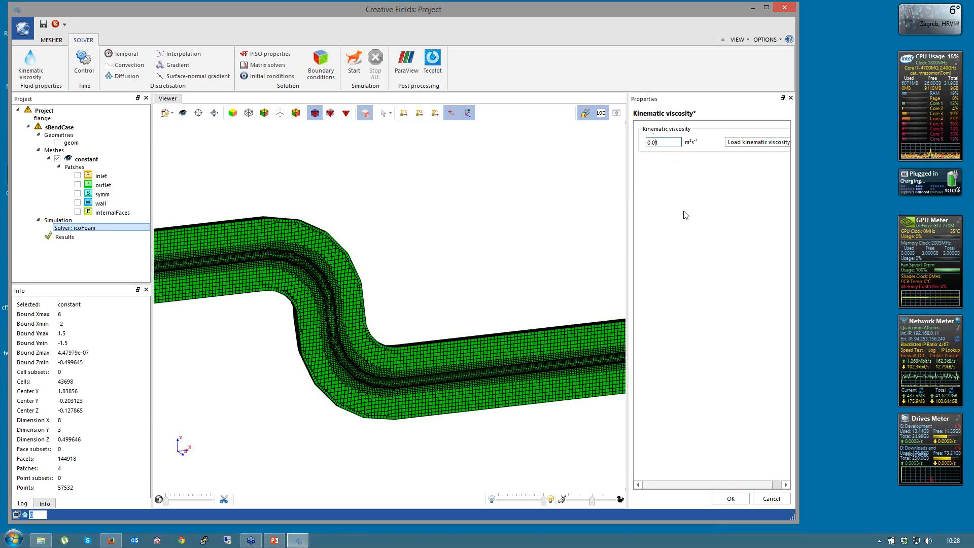
left_click(731, 500)
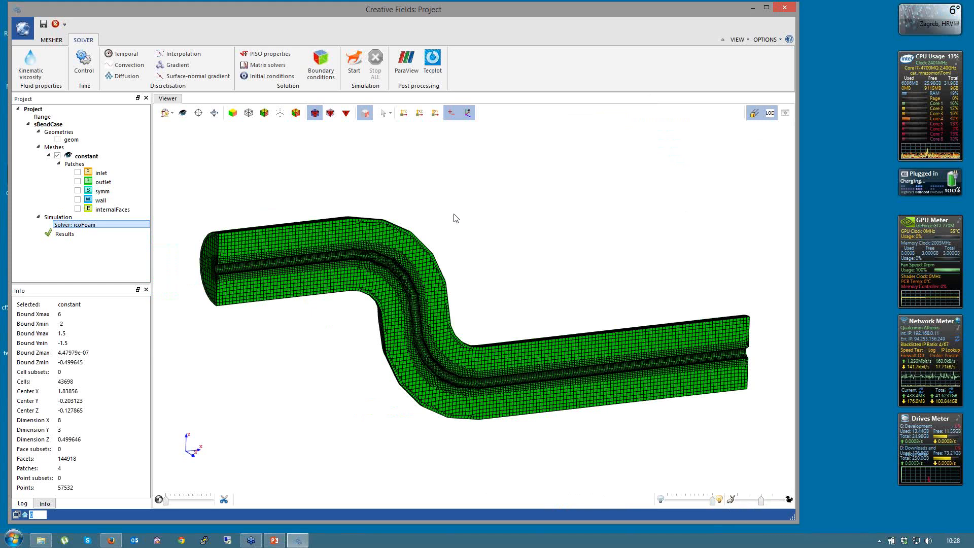
Set the simulation's end time to 2 and its write interval to 1, and apply the time control settings.
left_click(83, 62)
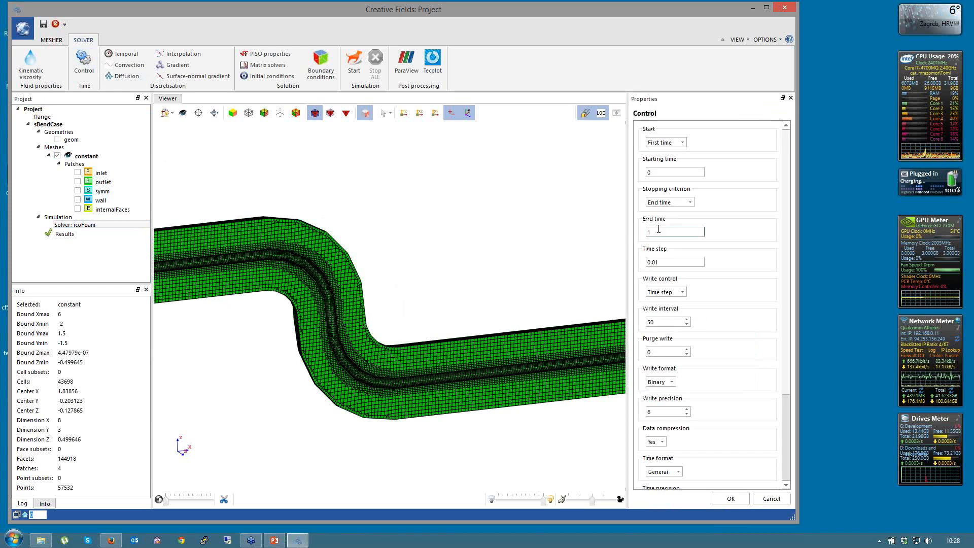
left_click_drag(655, 232, 630, 233)
type("2")
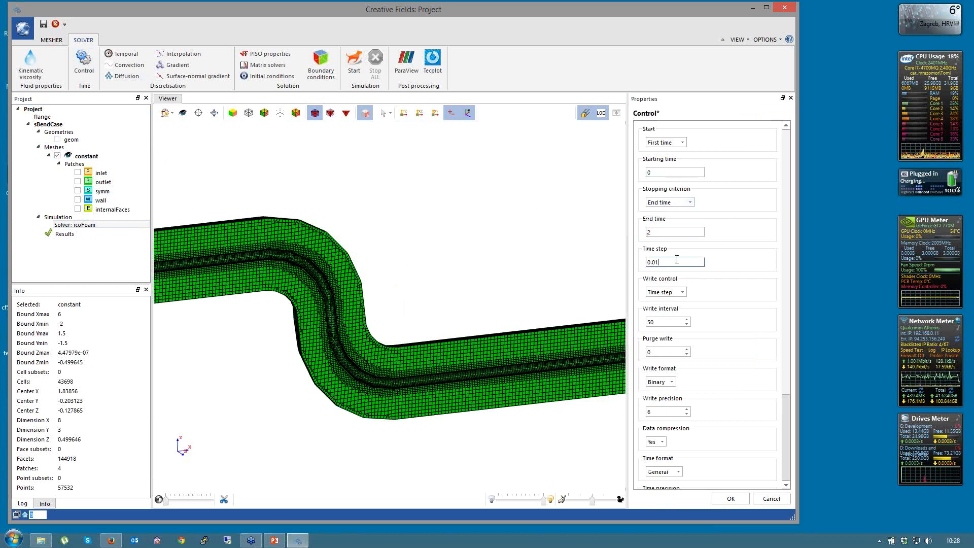
double_click(666, 321)
type("1")
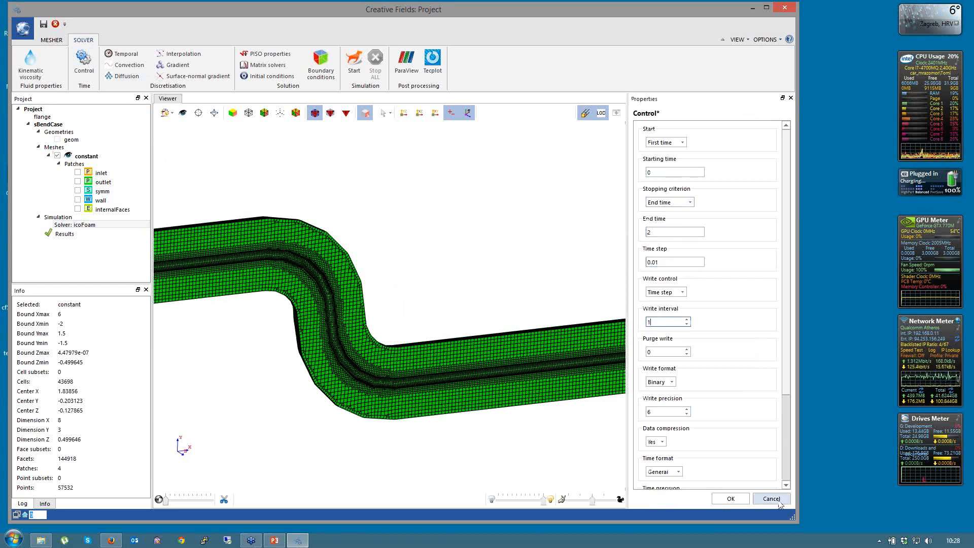
left_click(739, 501)
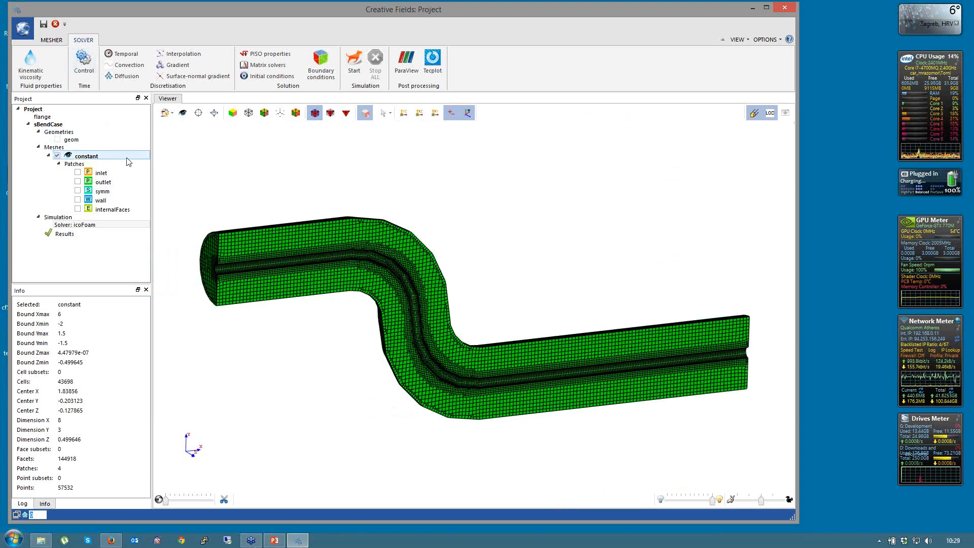
Set the interpolation scheme for velocity convection to Gamma and apply the convection settings.
left_click(144, 66)
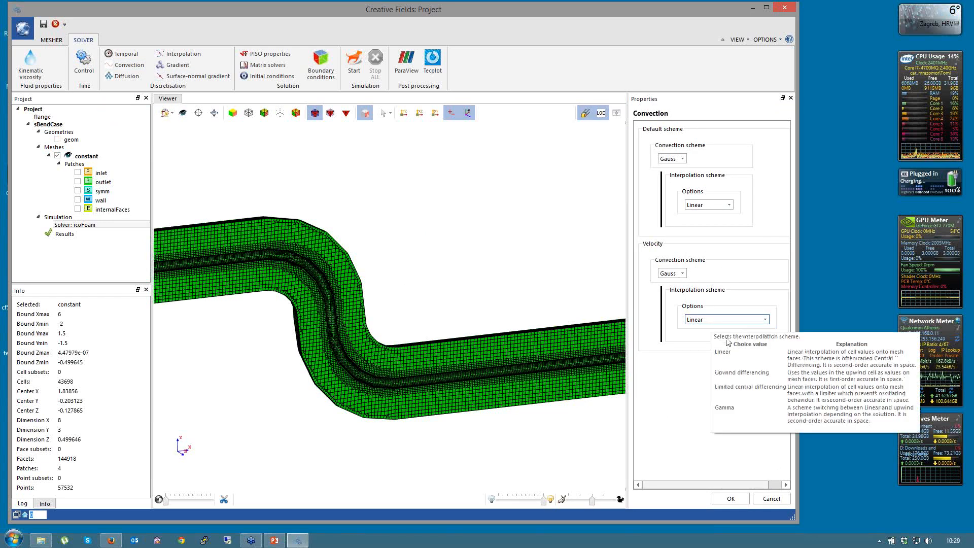
left_click(765, 320)
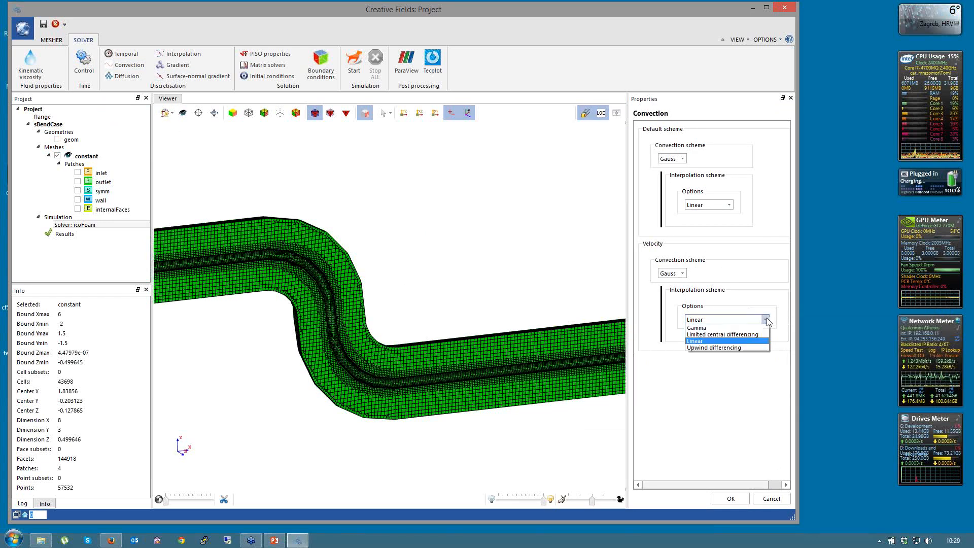
left_click(761, 328)
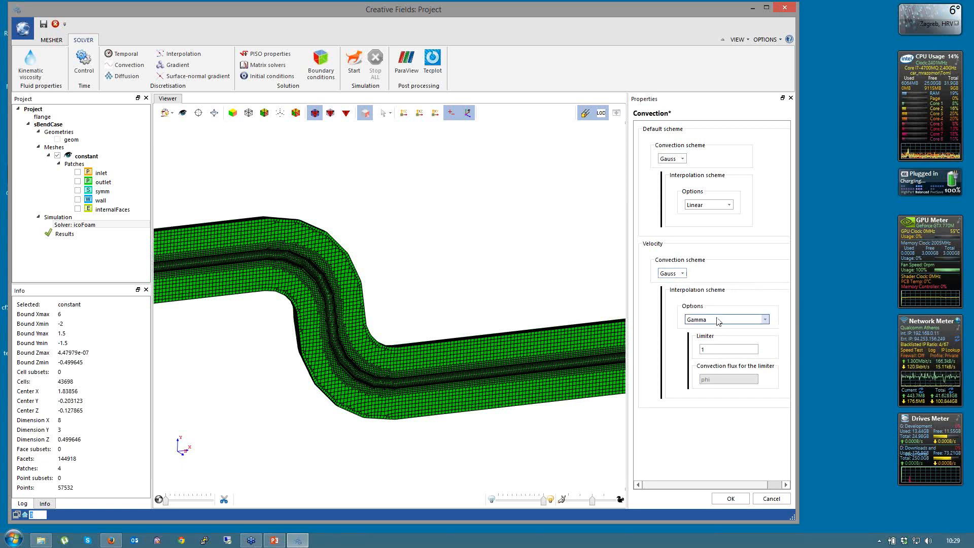
mouse_move(719, 322)
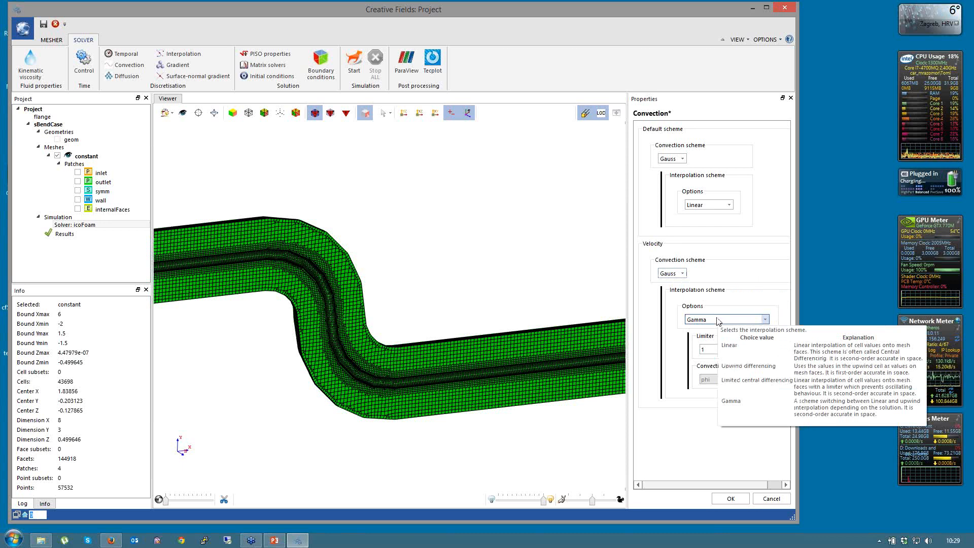
left_click(731, 499)
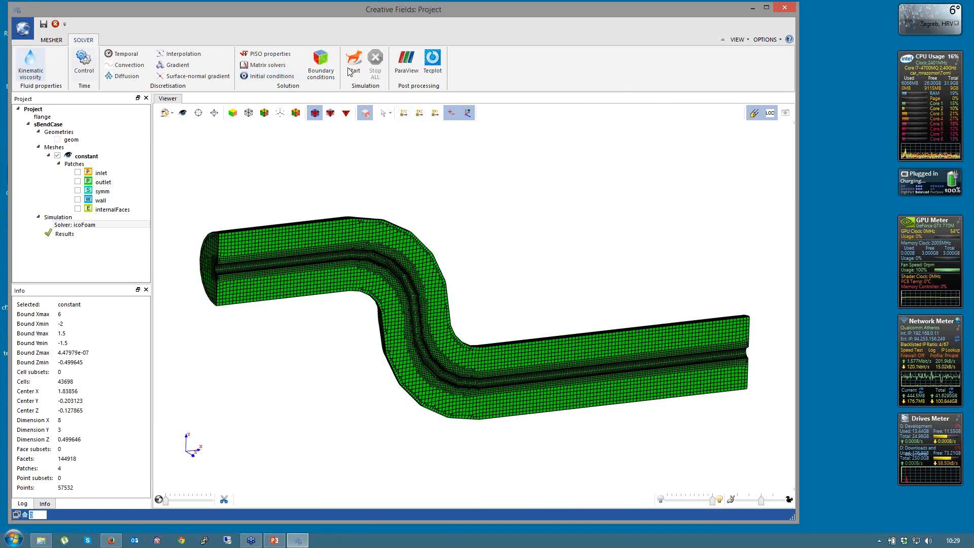
Set the pressure gradient scheme to Least squares and apply the gradient settings.
left_click(178, 65)
scroll(787, 258, "down", 5)
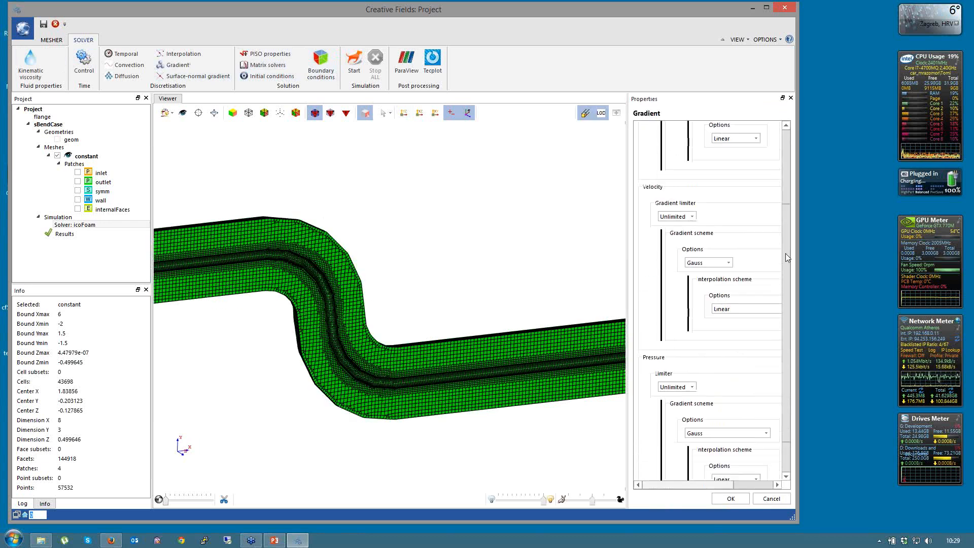
scroll(787, 258, "down", 1)
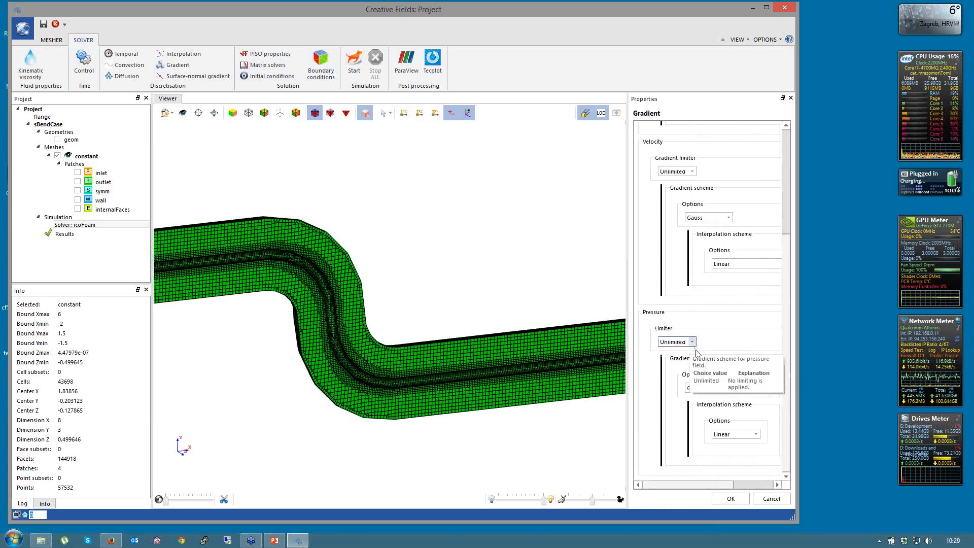
left_click(766, 389)
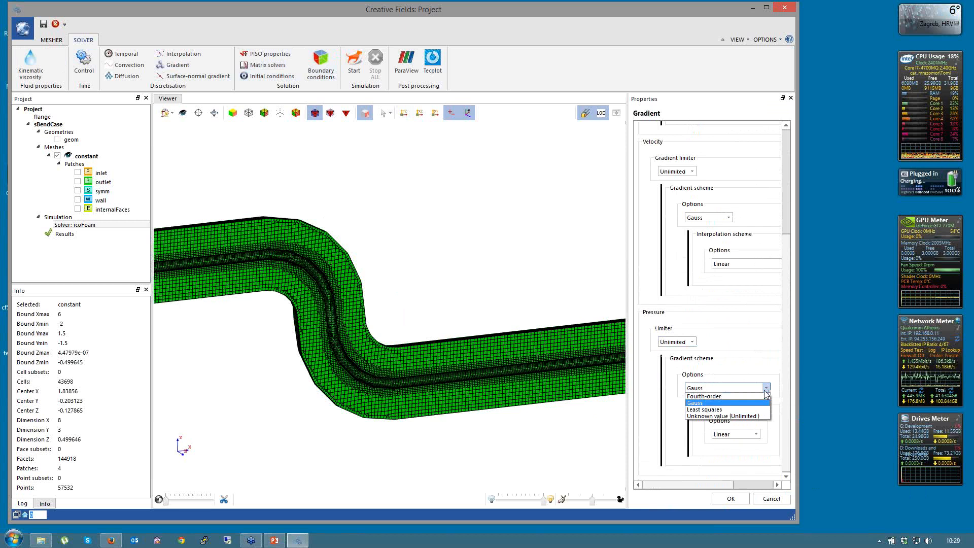
left_click(704, 409)
left_click(731, 498)
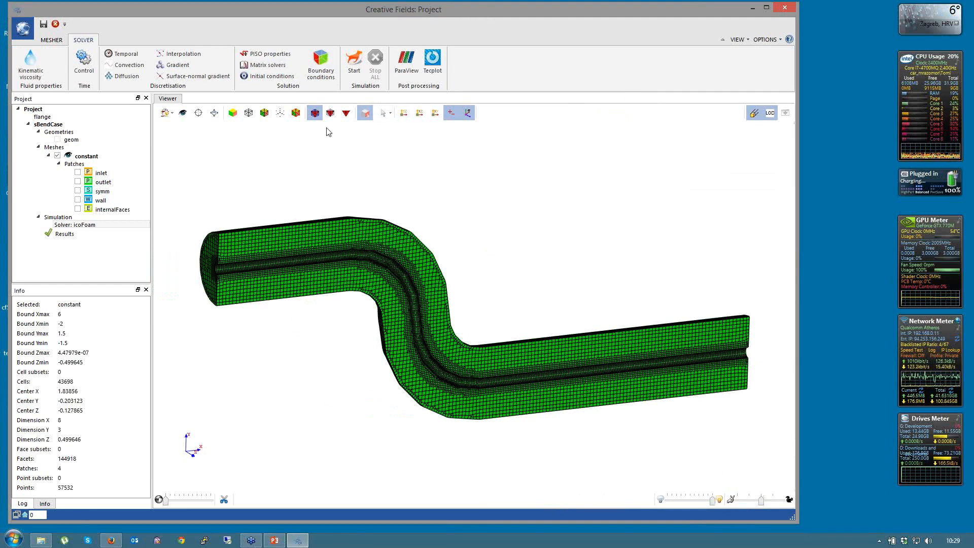
Review the uniform initial conditions for velocity and pressure and accept them.
left_click(315, 116)
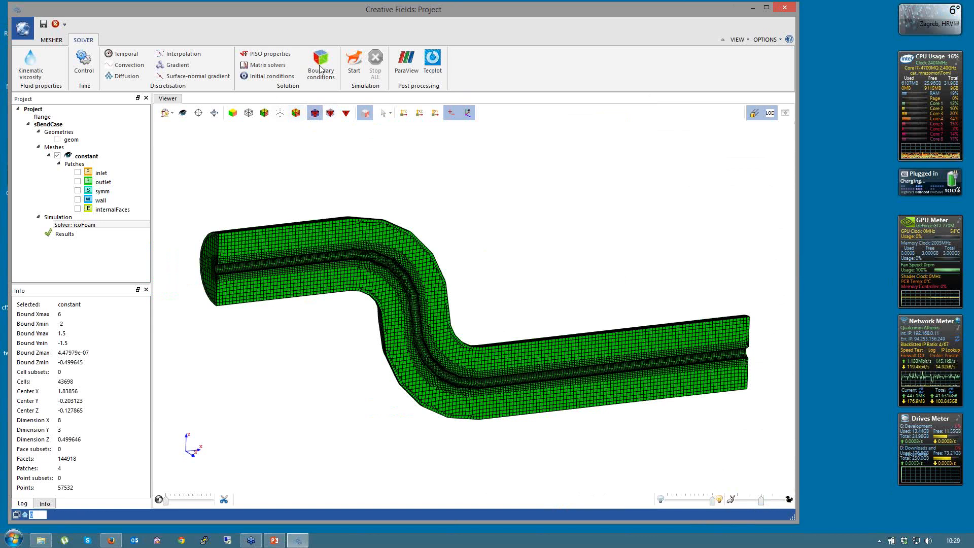
left_click(264, 77)
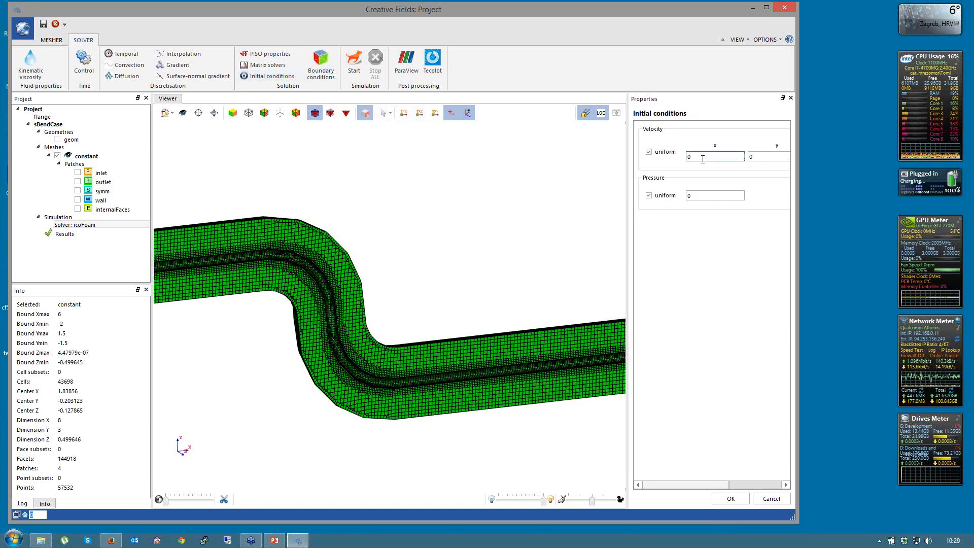
left_click_drag(627, 183, 538, 178)
left_click(736, 500)
Review the velocity and pressure boundary conditions of the inlet, outlet and symm patches.
left_click(325, 75)
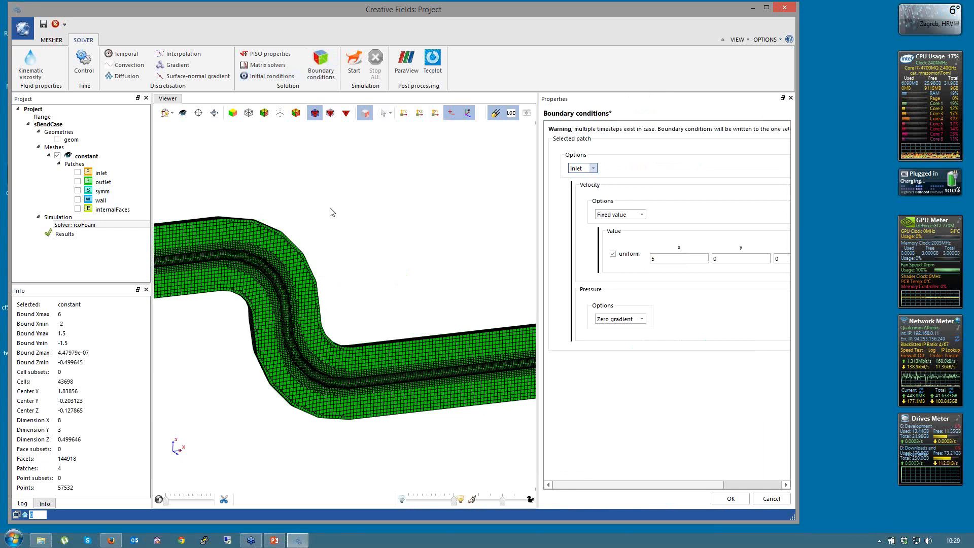
left_click_drag(331, 211, 464, 240)
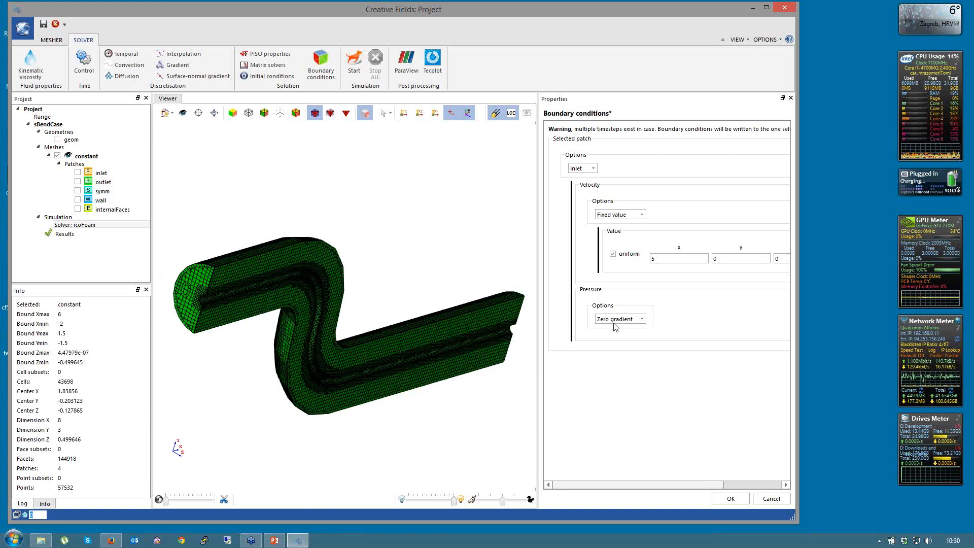
left_click(587, 168)
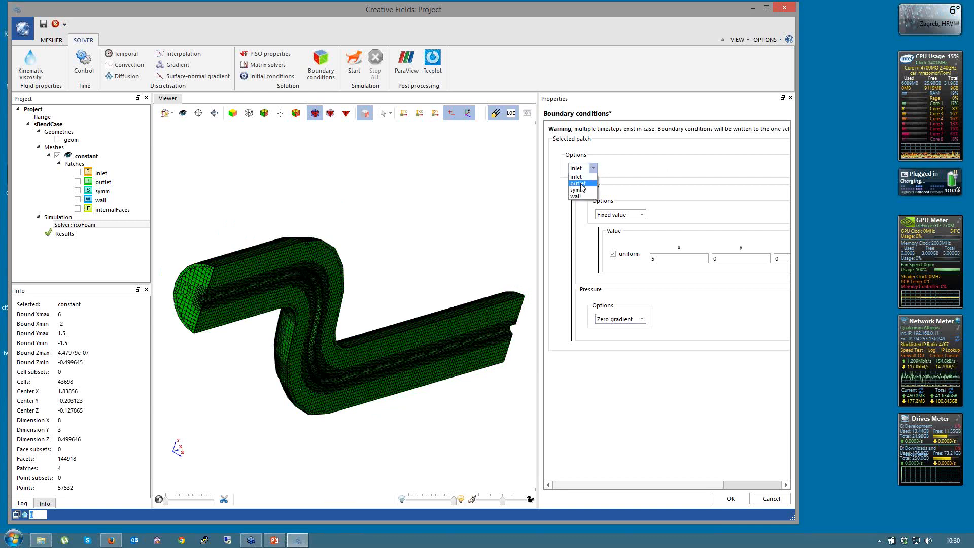
left_click(582, 184)
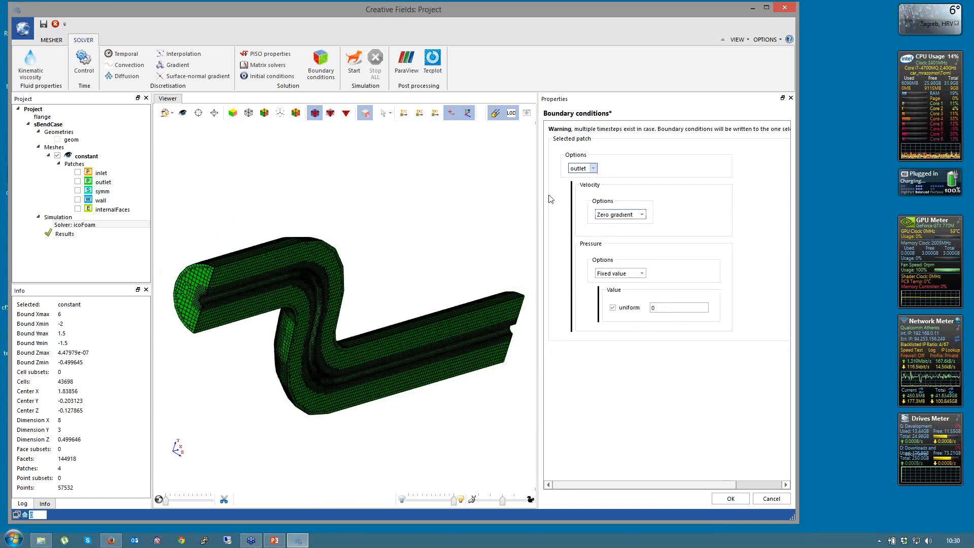
left_click(594, 169)
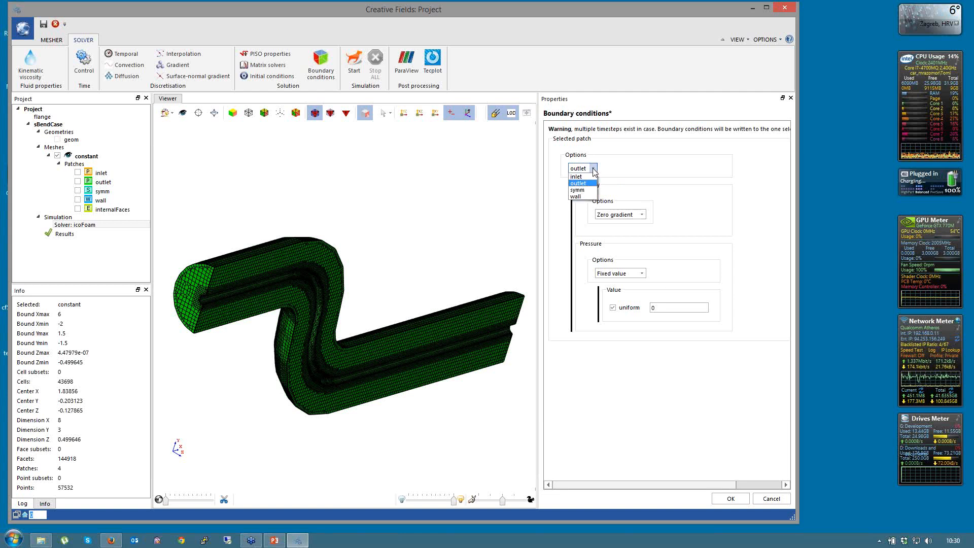
left_click(578, 190)
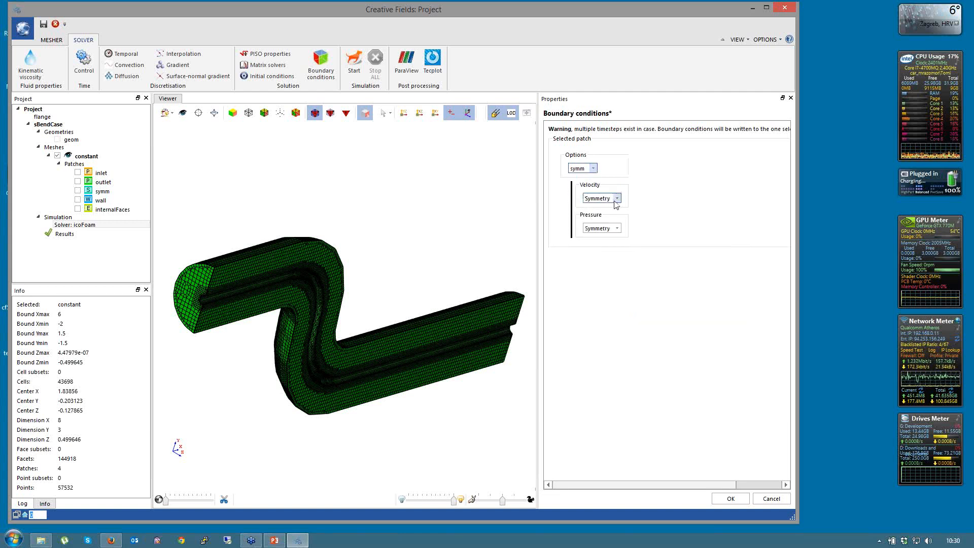
Set the wall patch's pressure boundary condition to Zero gradient and apply the boundary conditions.
left_click(593, 168)
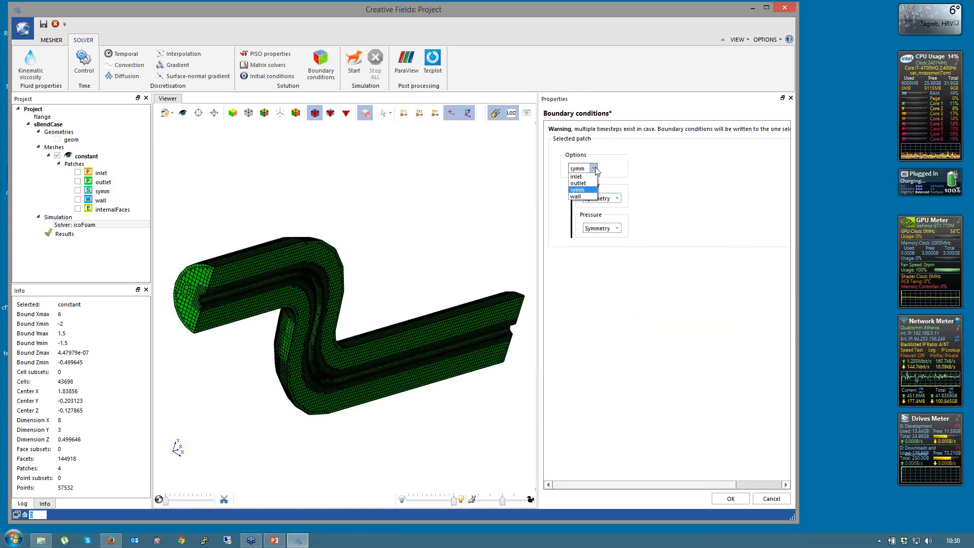
left_click(580, 198)
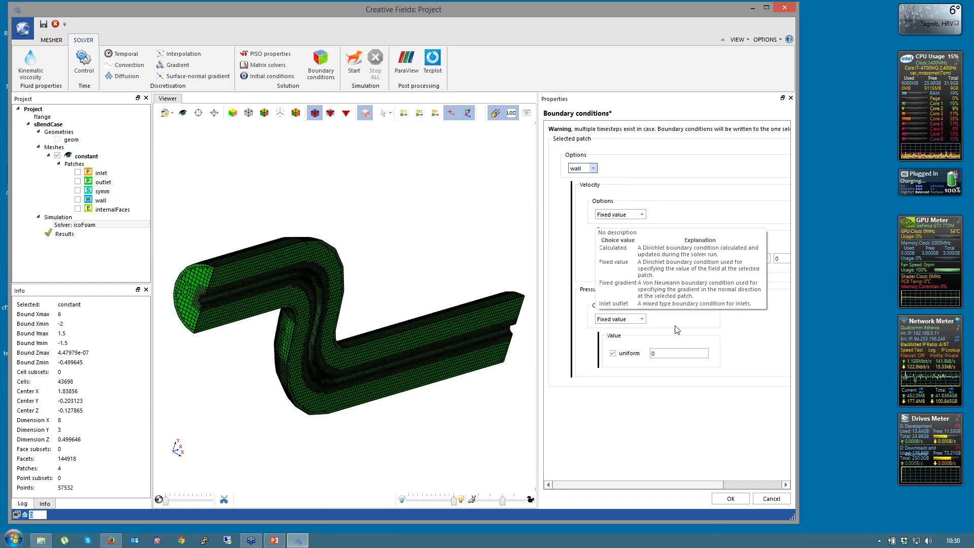
left_click(642, 320)
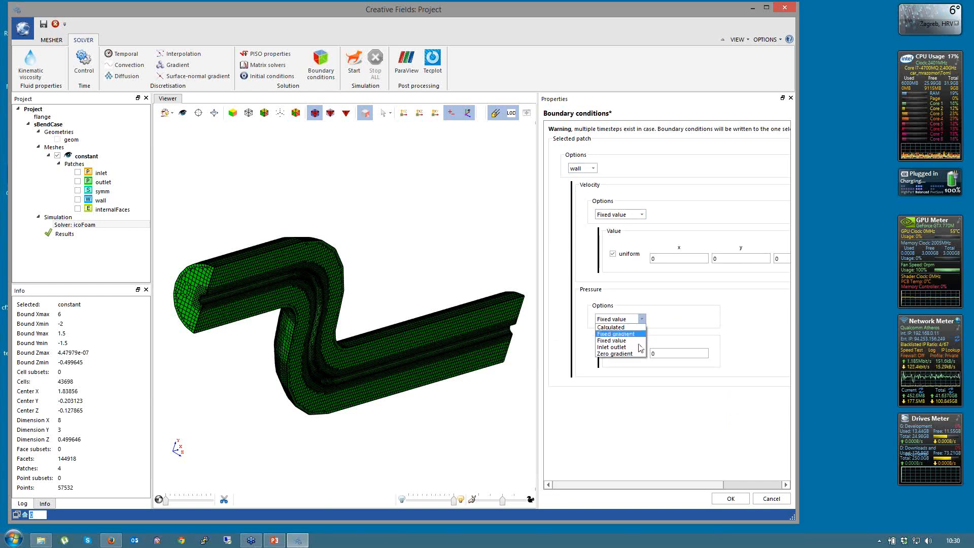
left_click(622, 354)
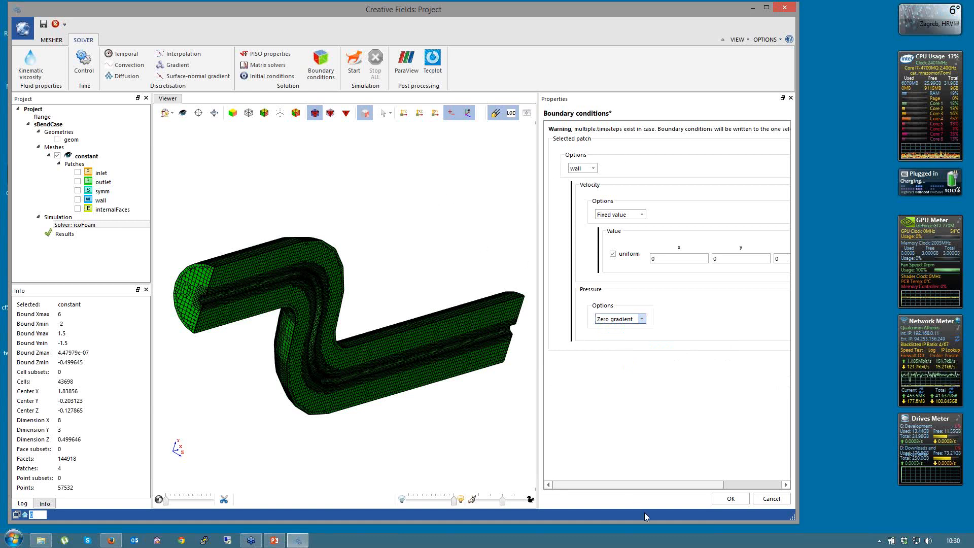
left_click(727, 500)
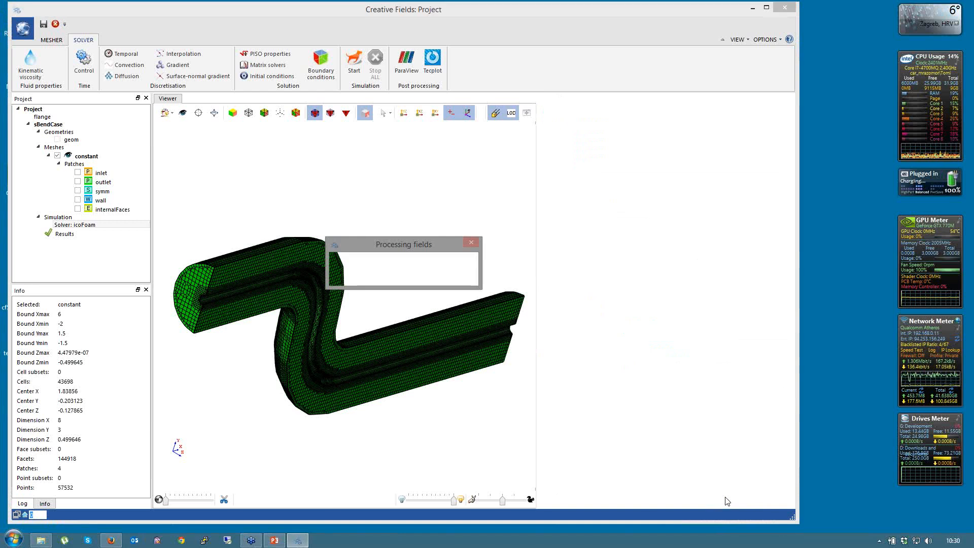
Remove the existing simulation results and start the icoFoam solver.
right_click(64, 235)
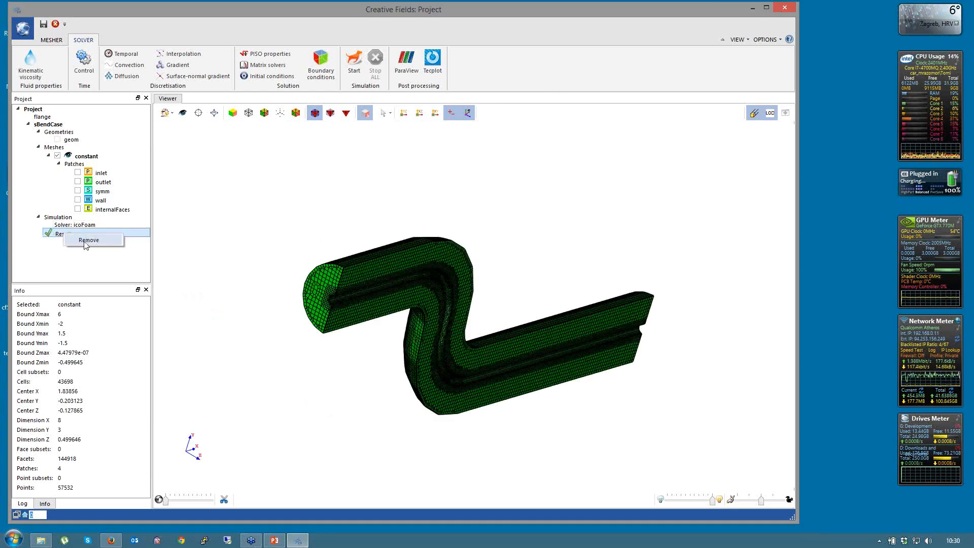
left_click(87, 241)
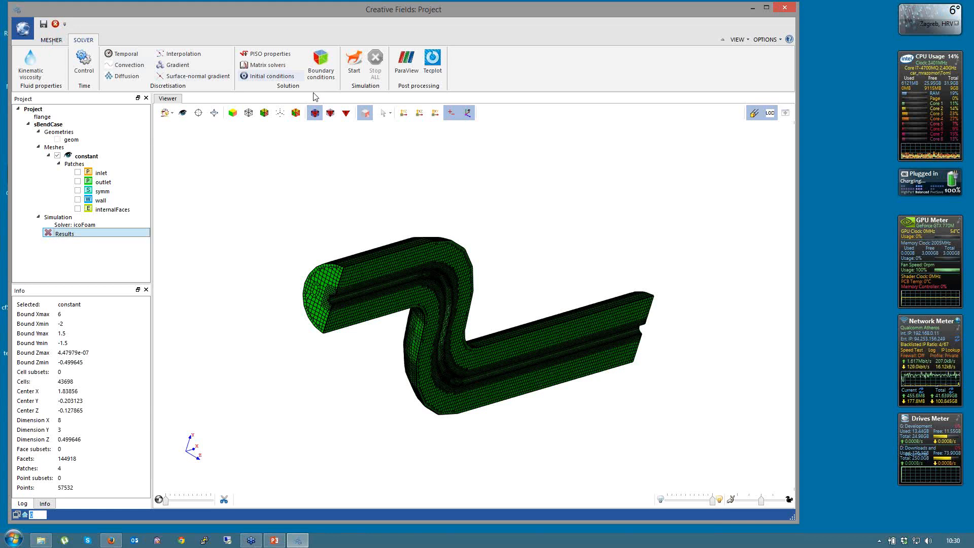
left_click(355, 70)
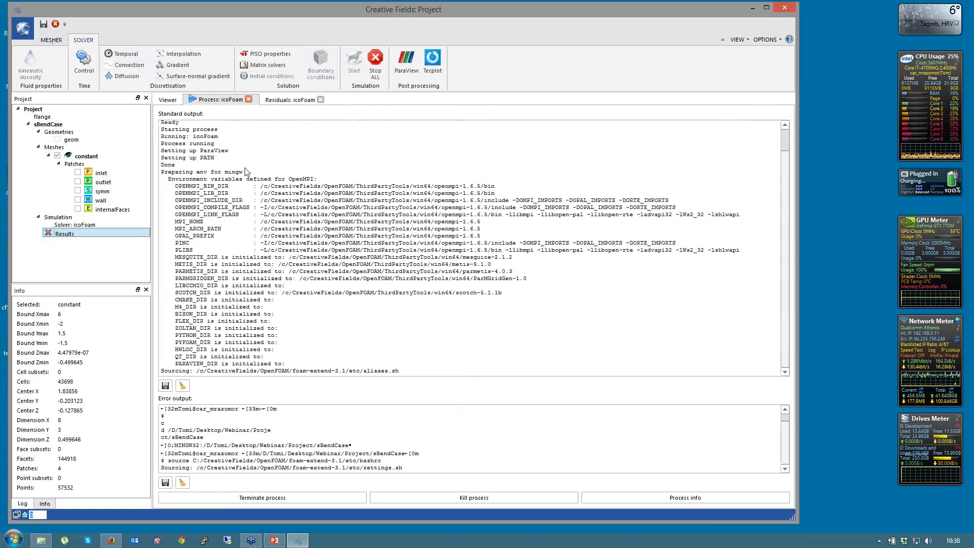
Display the icoFoam residual plot, briefly toggle the visibility of its curves, and limit the plot to 20 visible points.
left_click(278, 101)
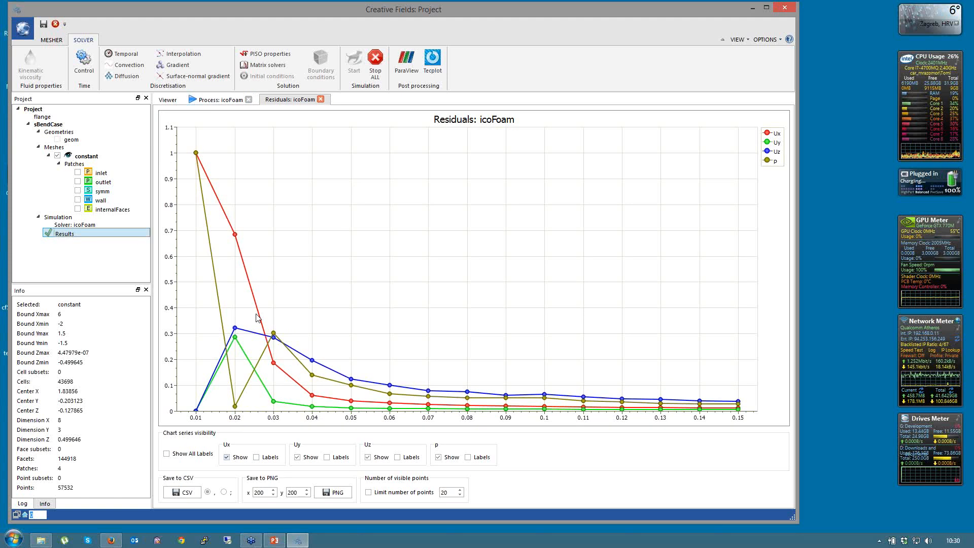
left_click(226, 458)
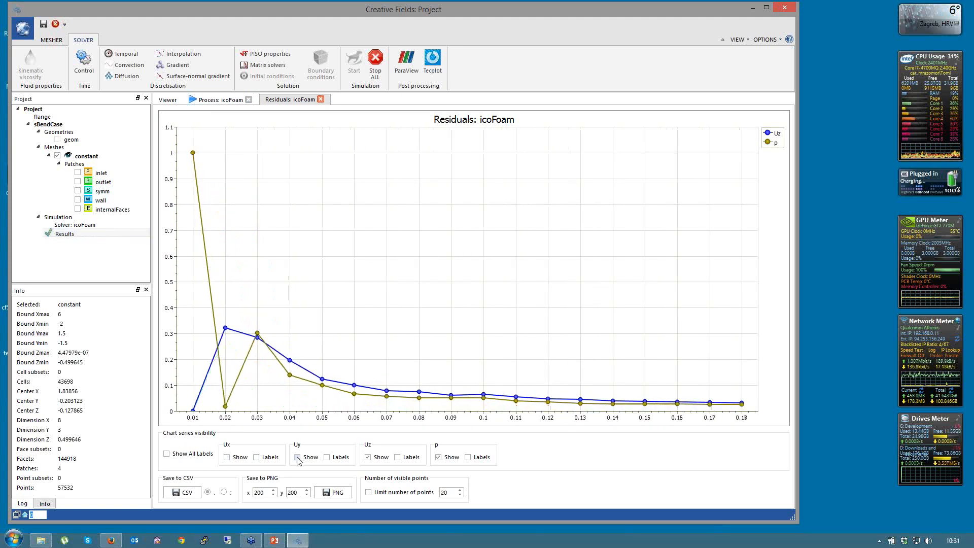
left_click(226, 458)
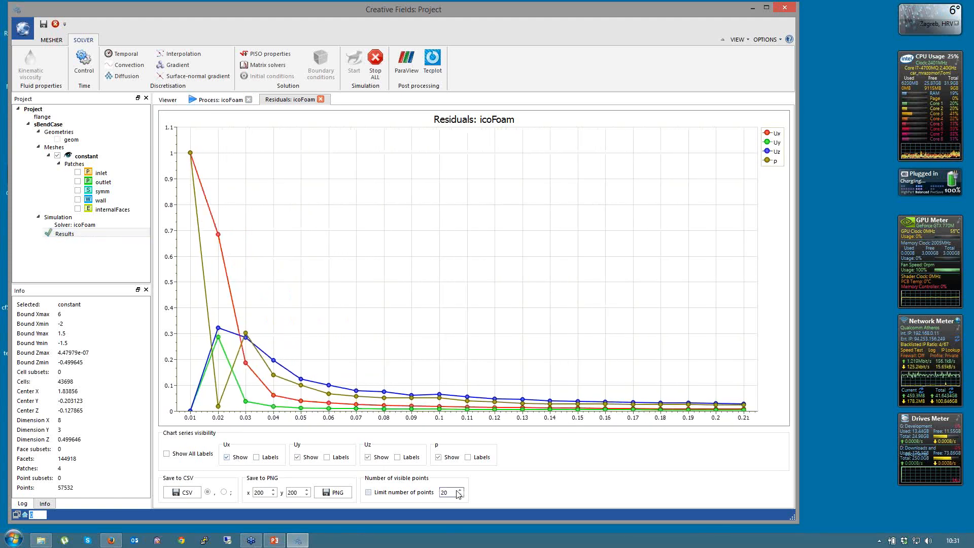
left_click(394, 493)
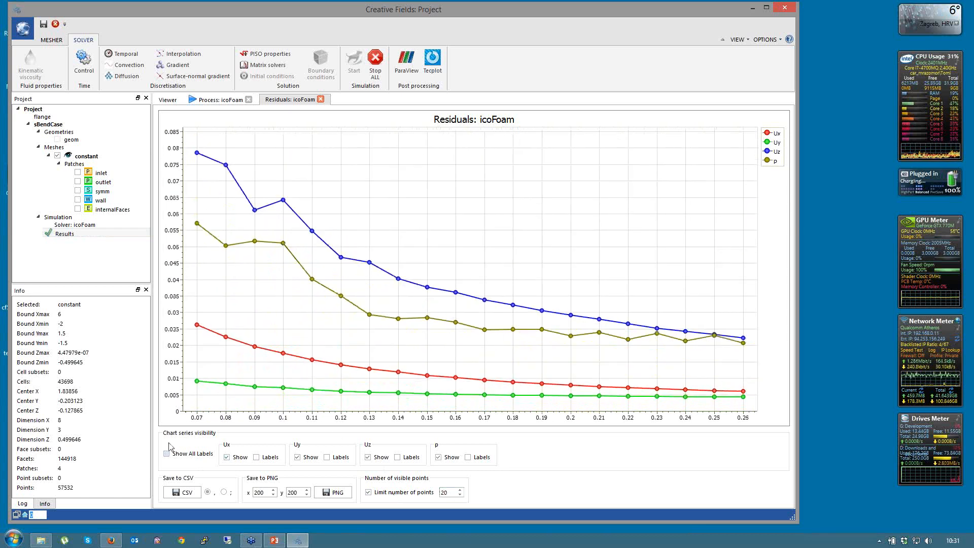
Show the value labels on the Ux, Uy, Uz and p residual curves, and hide them again.
left_click(257, 457)
left_click(327, 458)
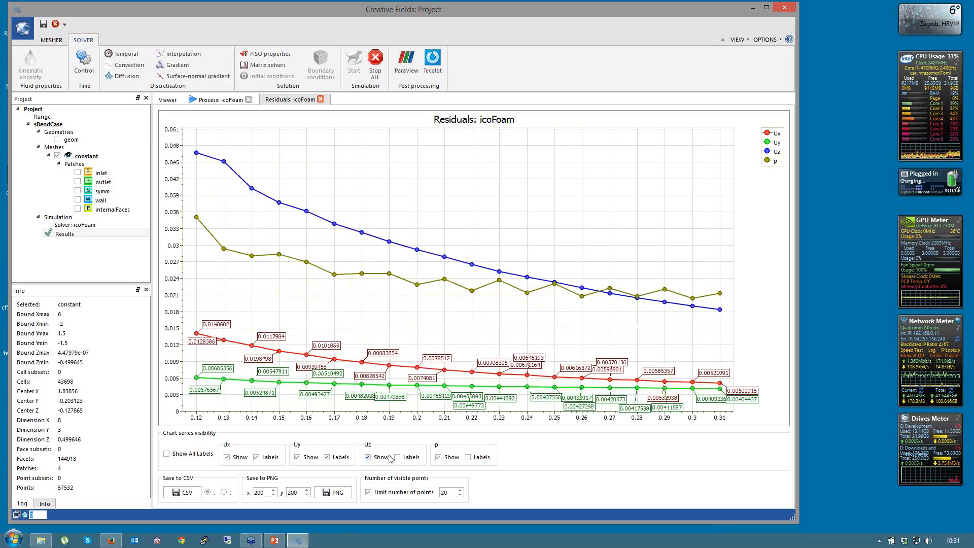
left_click(398, 458)
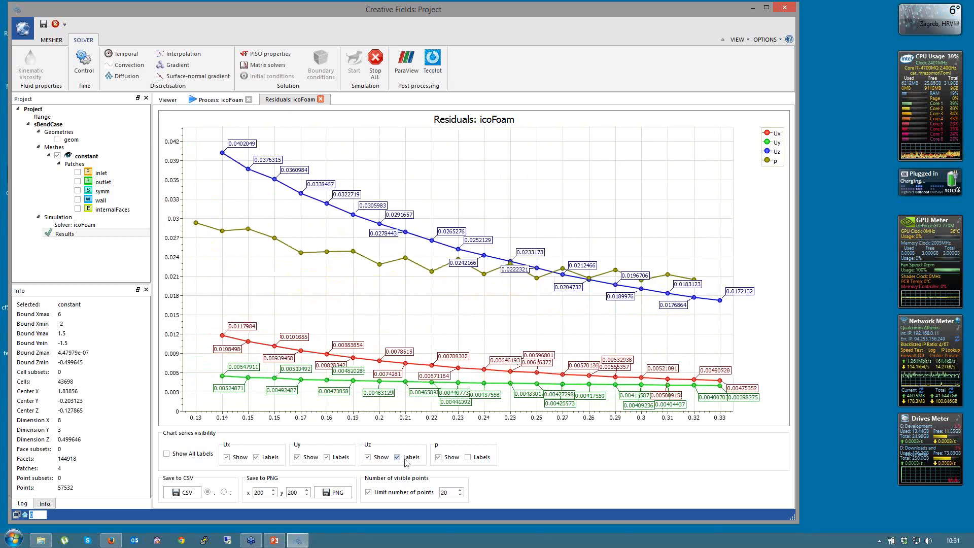
left_click(468, 457)
left_click(397, 457)
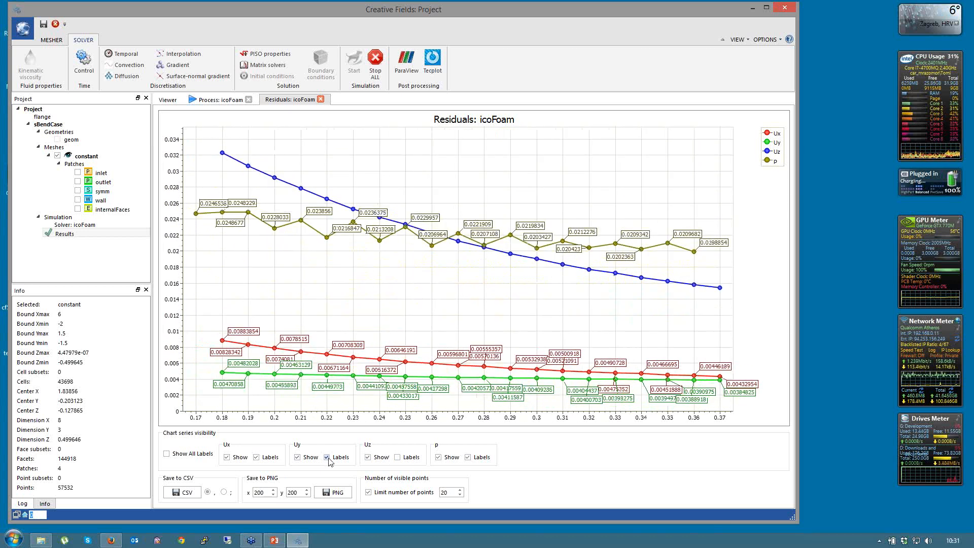
left_click(327, 457)
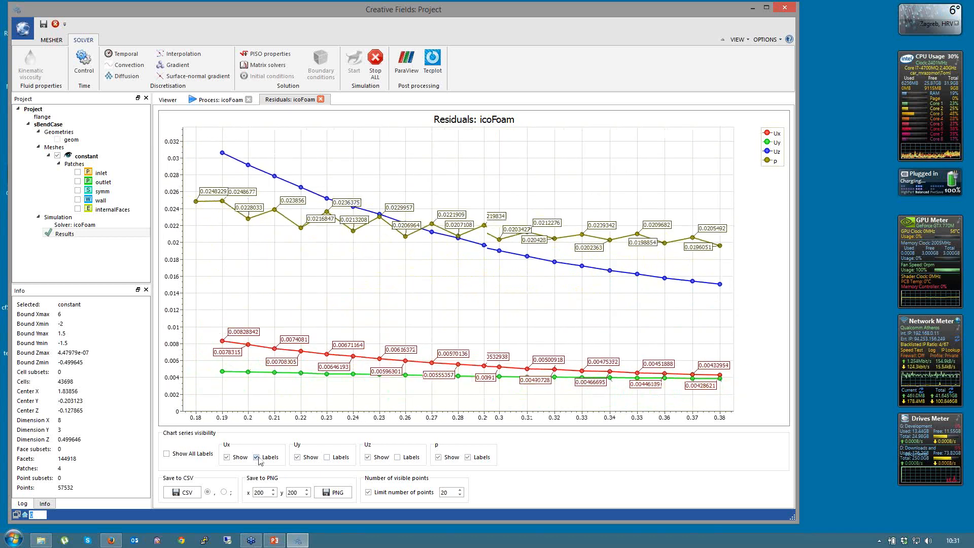
left_click(257, 458)
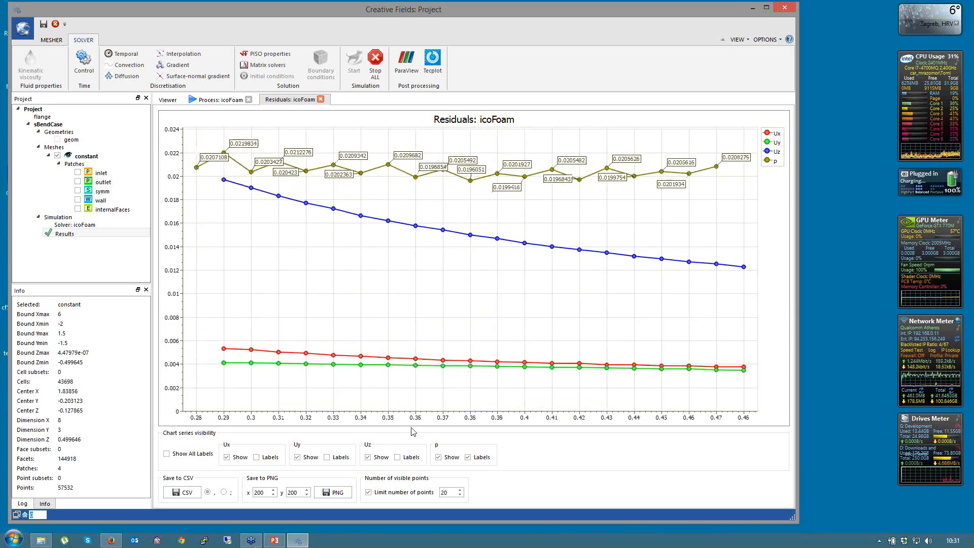
left_click(468, 458)
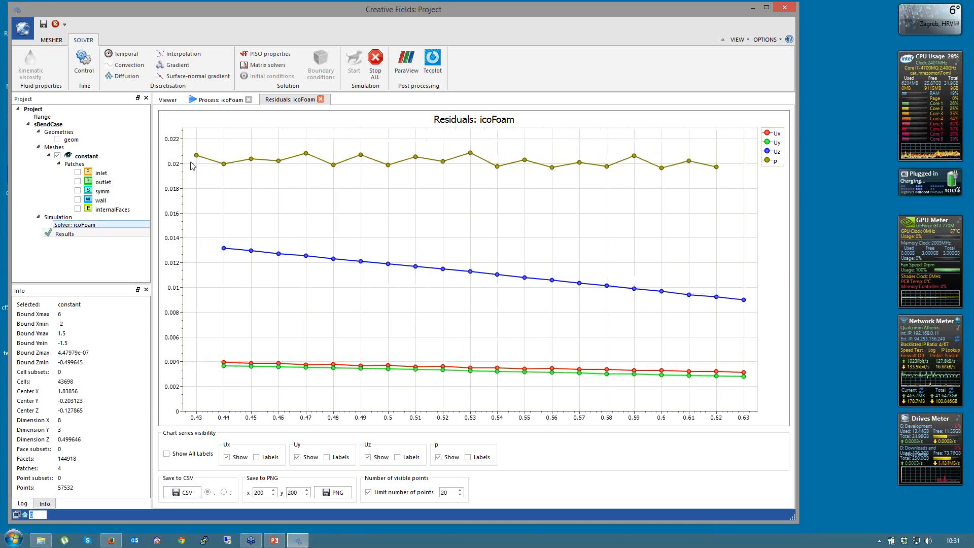
Monitor the running icoFoam simulation through its process output and residual plot, and inspect the pipe mesh from another angle.
left_click(216, 100)
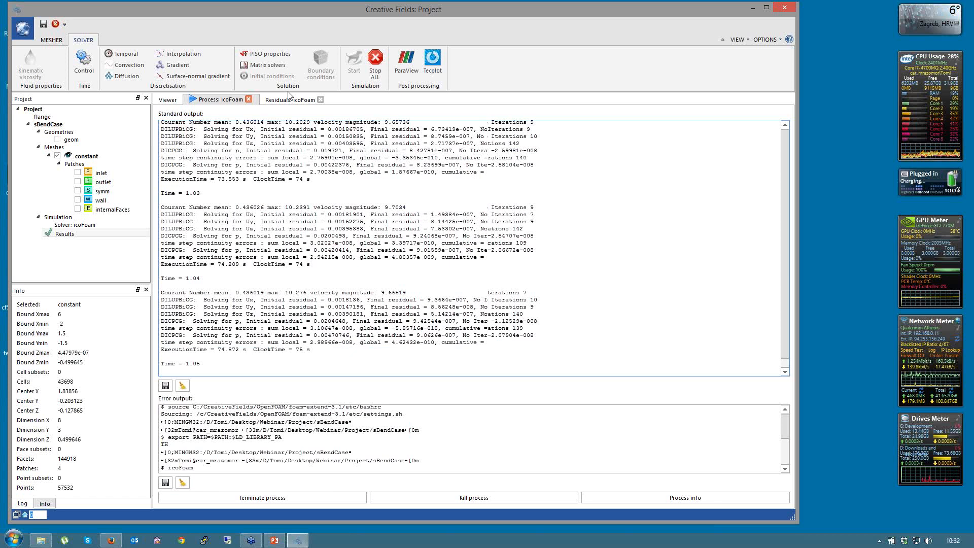
left_click(288, 99)
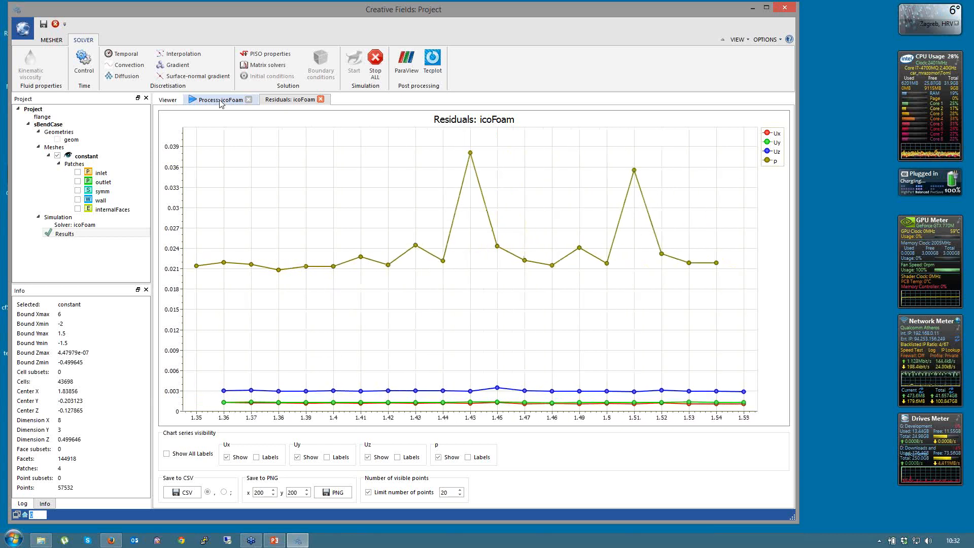
left_click(221, 101)
left_click(170, 100)
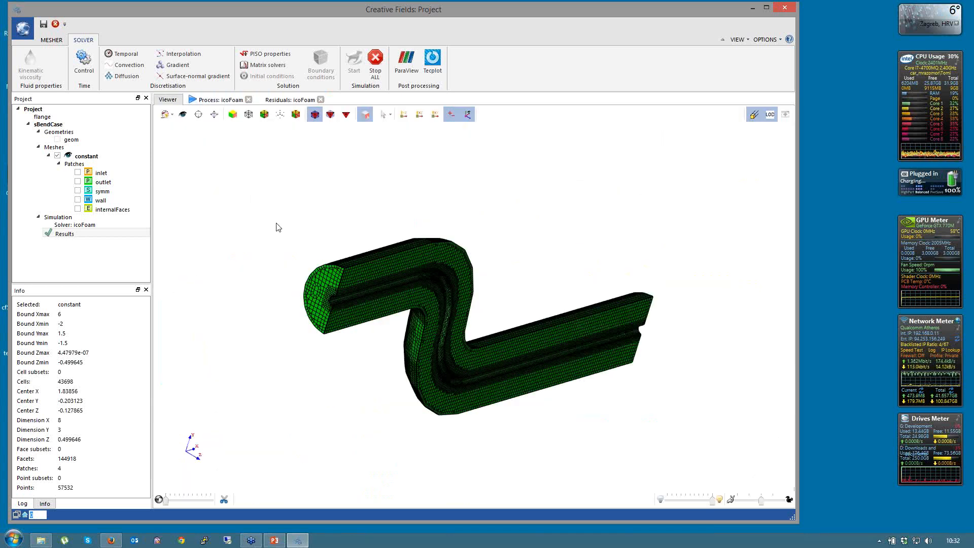
mouse_move(278, 227)
left_mouse_down()
mouse_move(294, 369)
mouse_move(234, 368)
left_mouse_up()
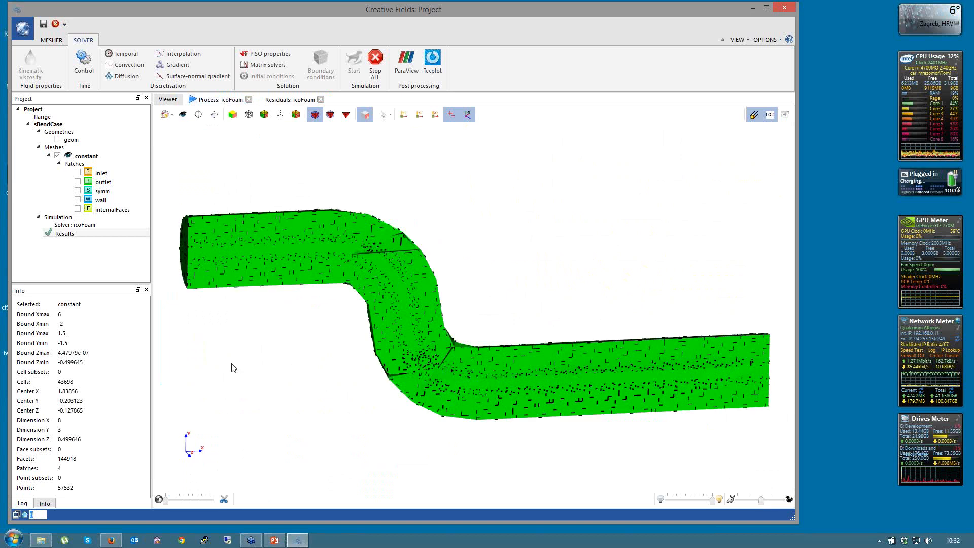
left_click(224, 100)
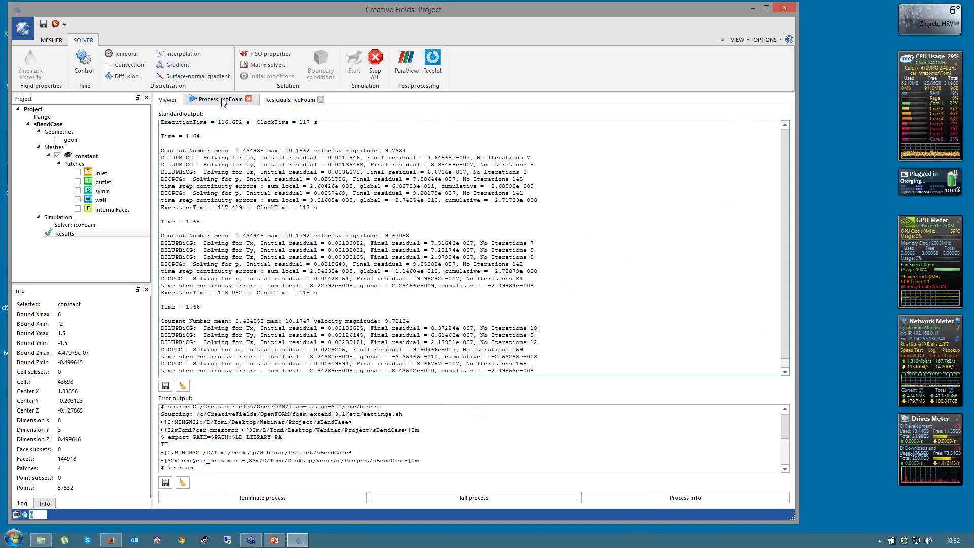
left_click(289, 99)
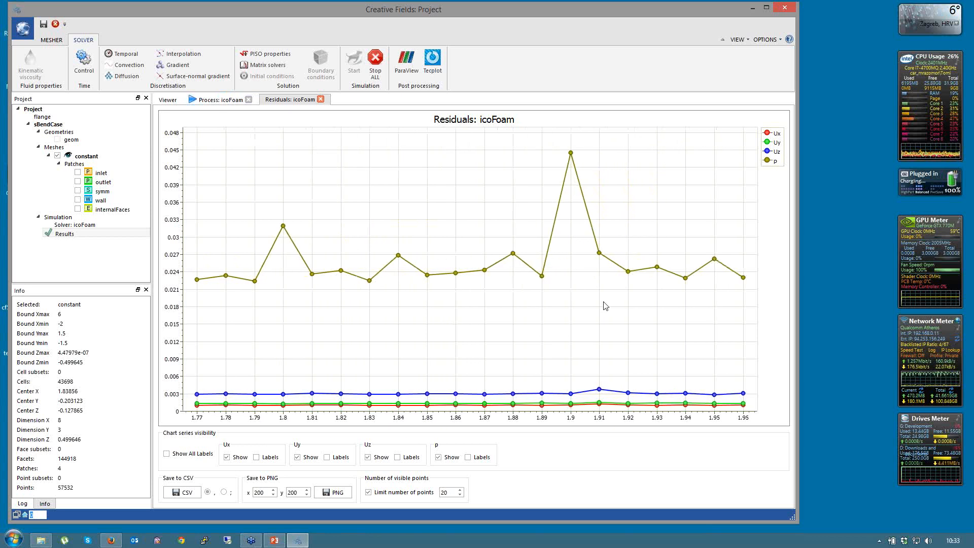
Save the solver's standard output to the Desktop as log.txt.
left_click(202, 101)
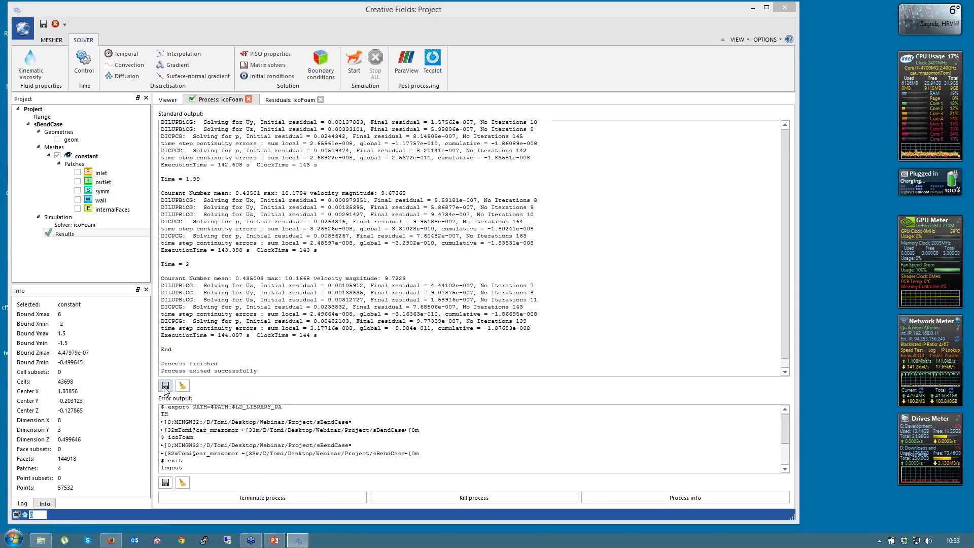
left_click(166, 387)
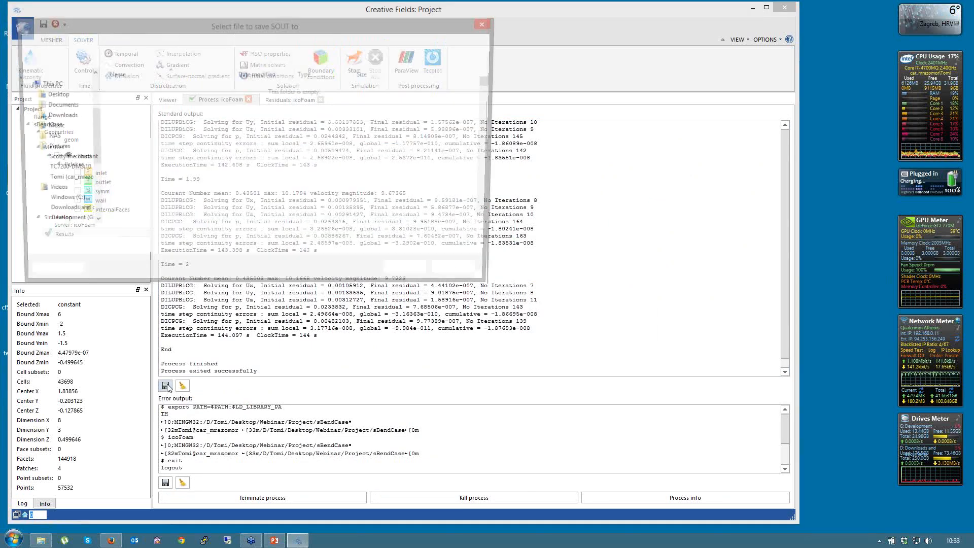
left_click(45, 91)
left_click(91, 239)
type("log.txt")
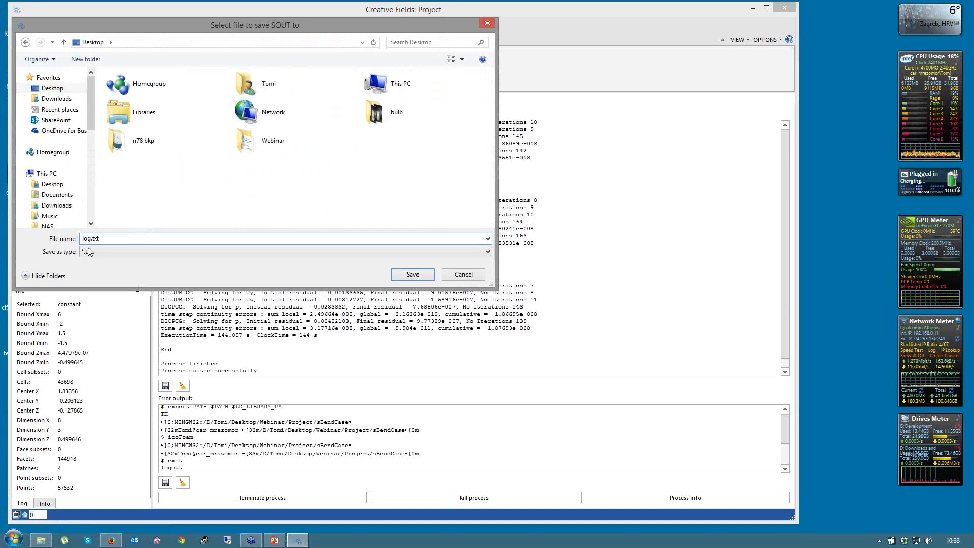
left_click(412, 273)
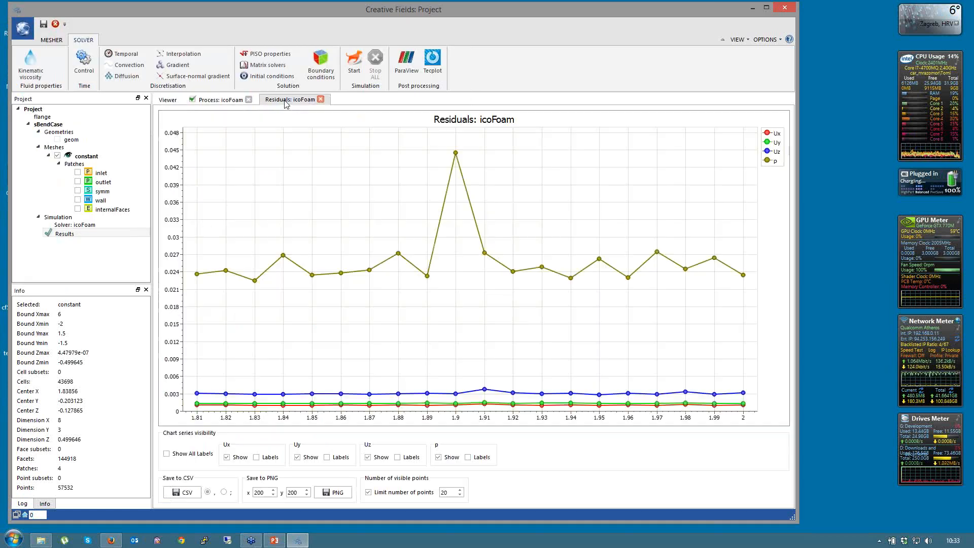
Export the residual plot data to the Desktop as a CSV file named residuals.
left_click(190, 495)
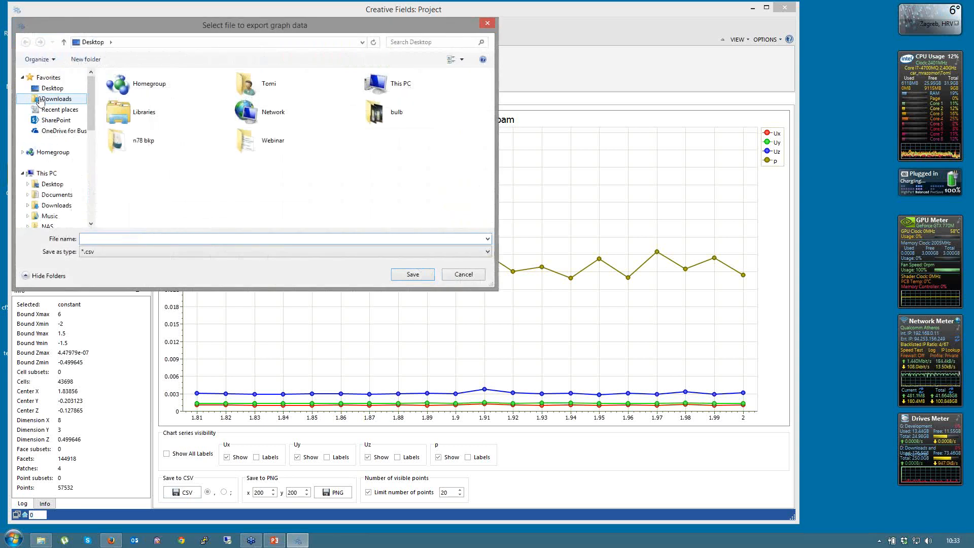
type("residuals")
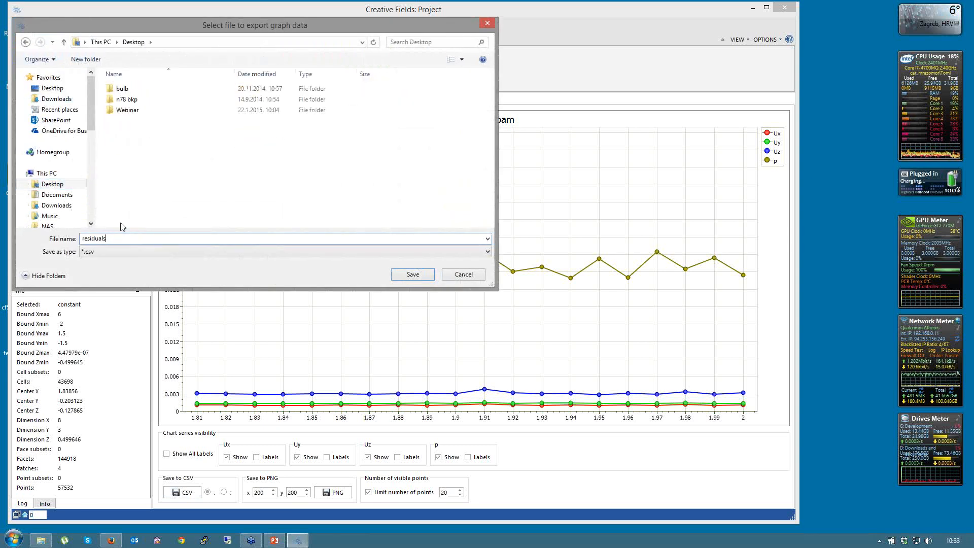
left_click(414, 275)
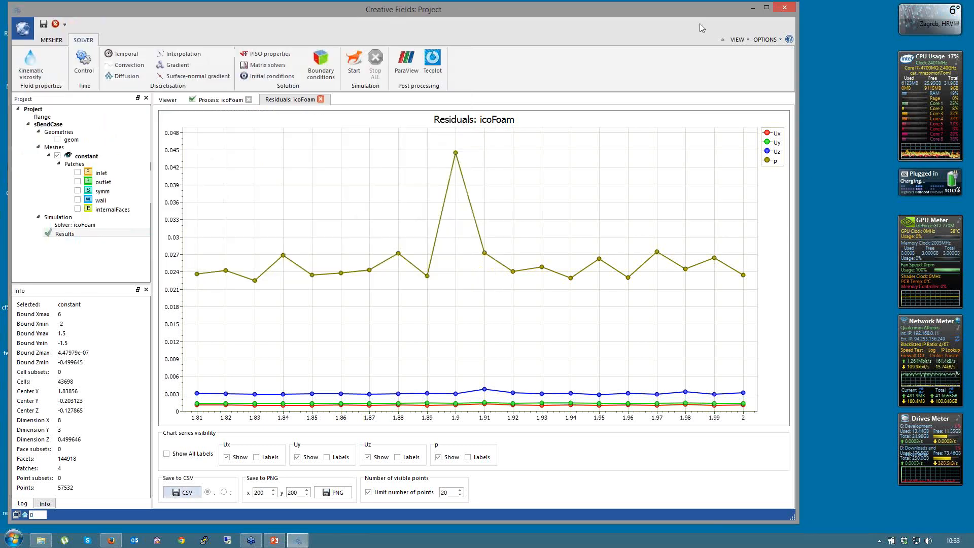
Place the exported residuals.csv below log.txt on the desktop and return to the Creative Fields project.
left_click(753, 9)
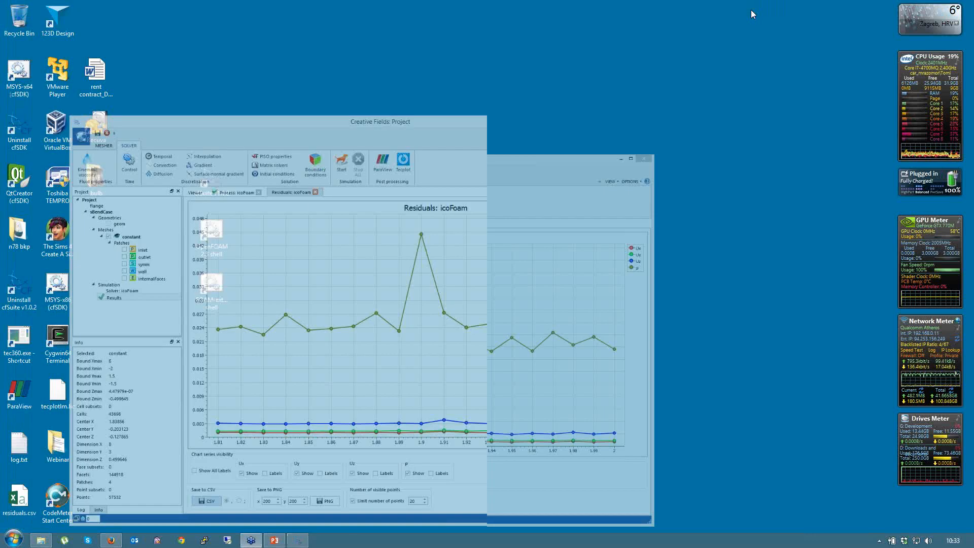
left_click_drag(15, 510, 278, 395)
left_click(301, 541)
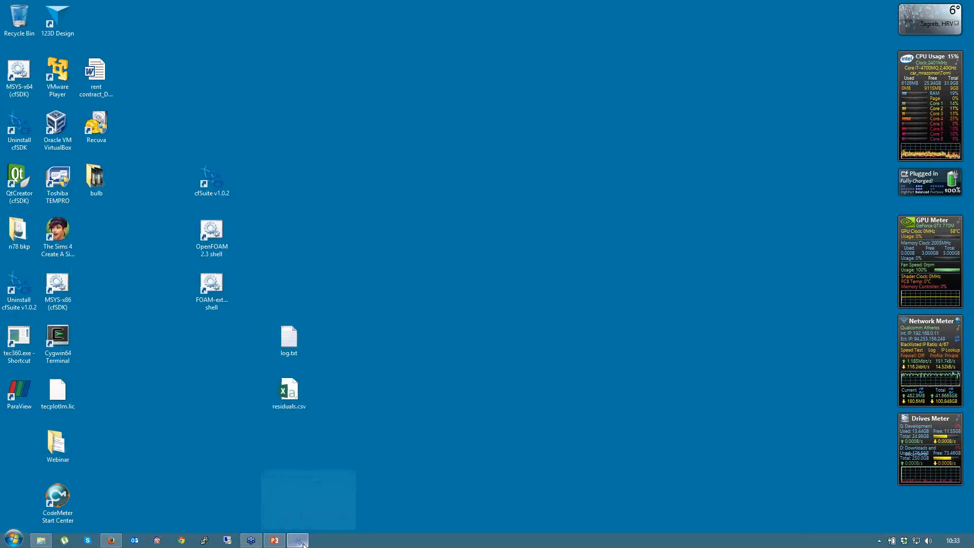
left_click(300, 541)
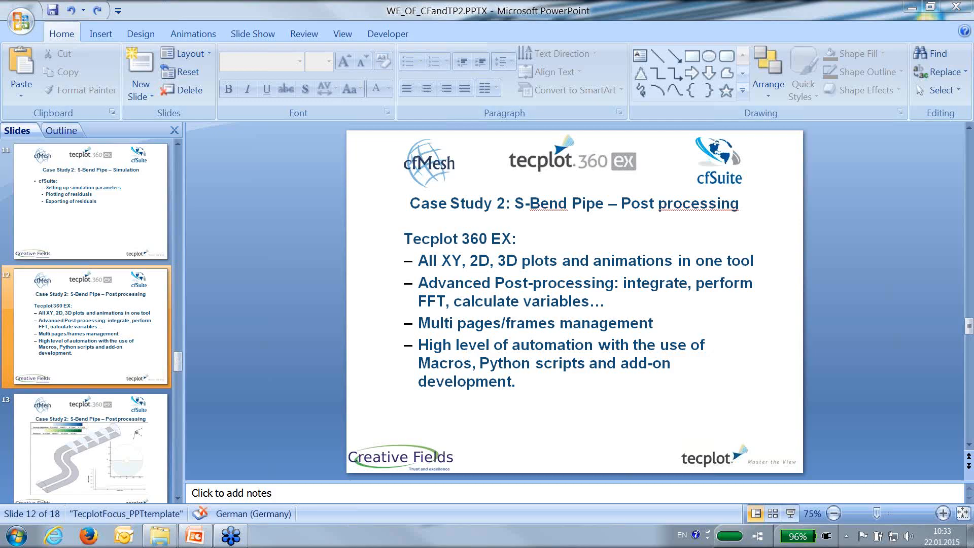
Present the S-Bend Pipe post-processing slide full screen, and leave the slide show.
left_click(792, 514)
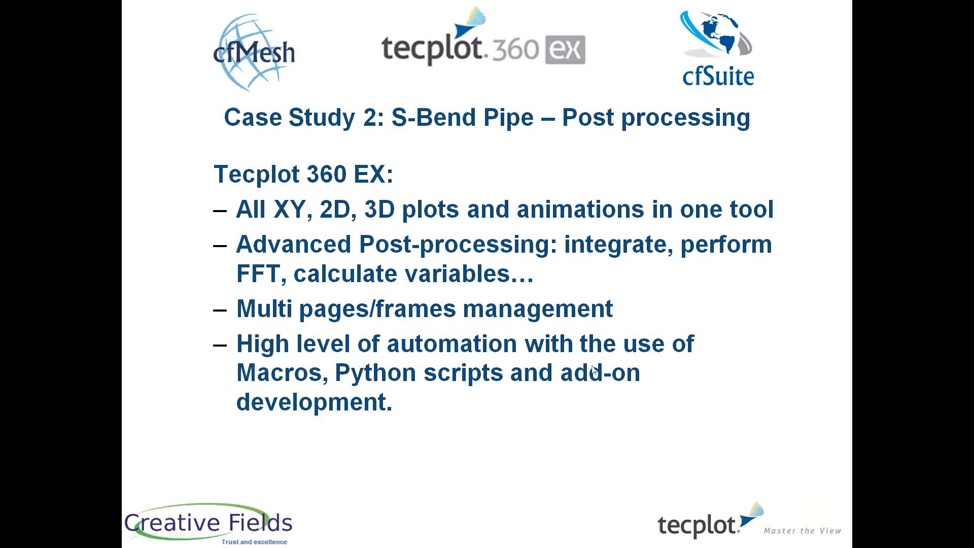
key("Escape")
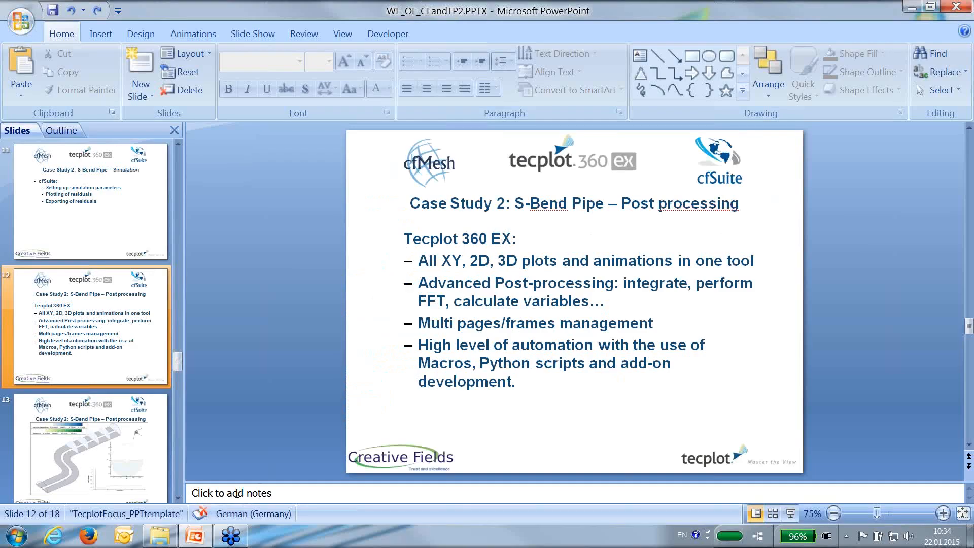
Start Tecplot 360 EX Beta, begin loading data files, and review the supported formats while keeping OpenFOAM (FEA).
left_click(971, 535)
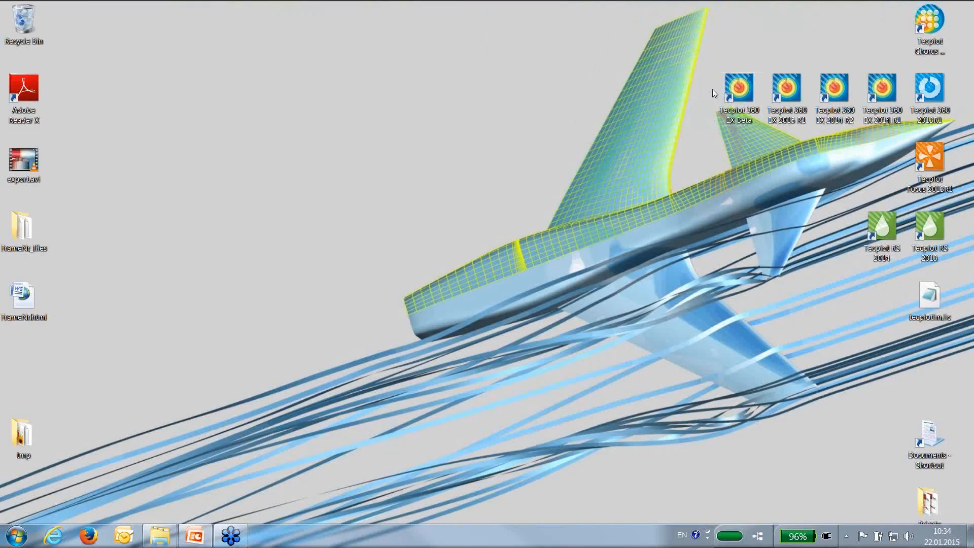
double_click(739, 91)
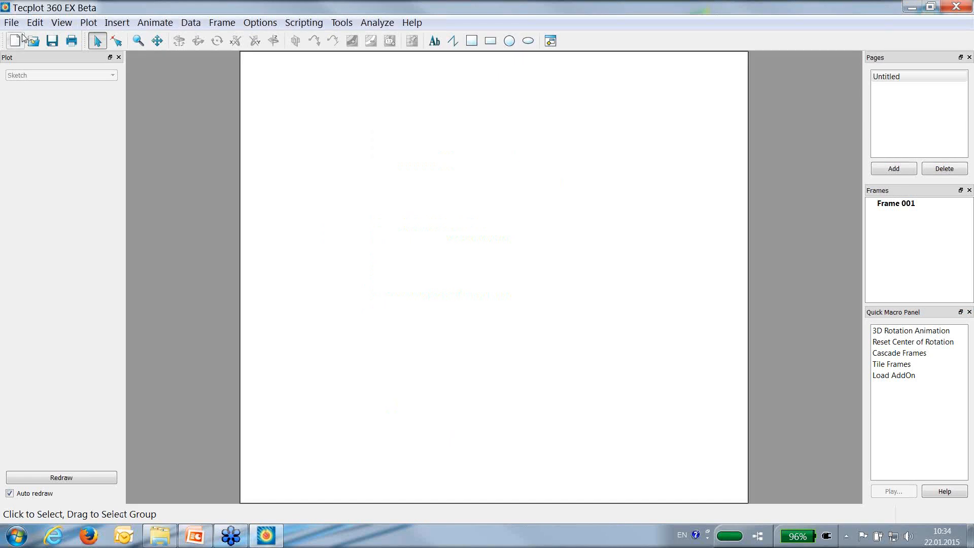
left_click(12, 22)
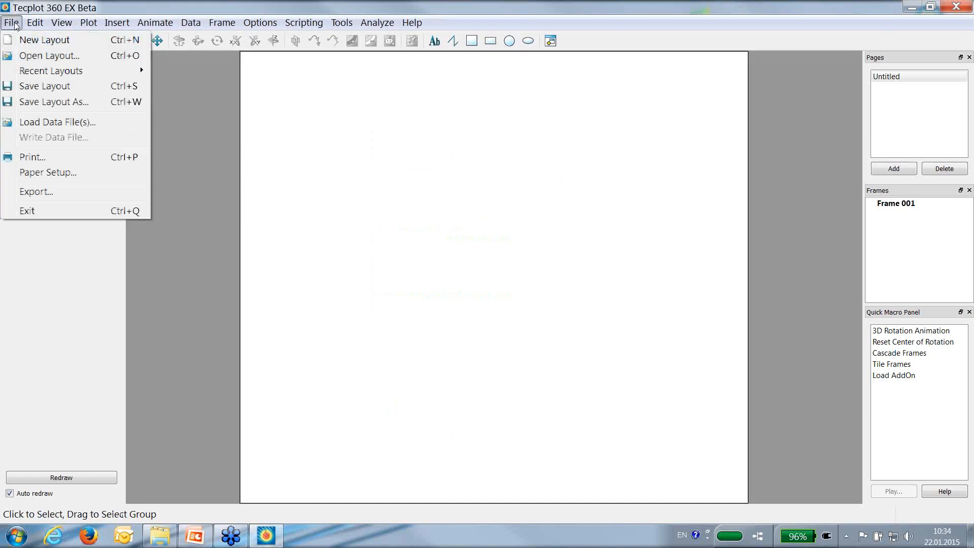
left_click(43, 122)
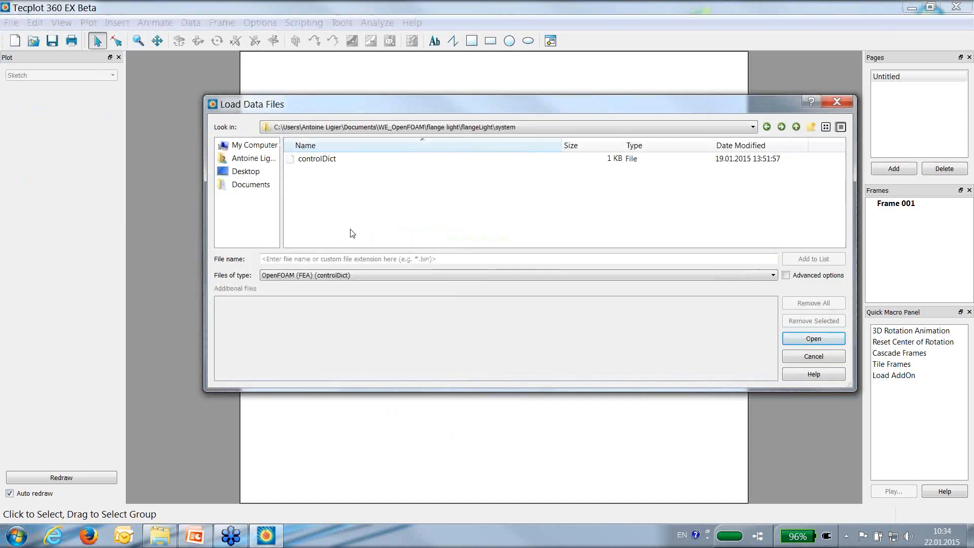
left_click(350, 277)
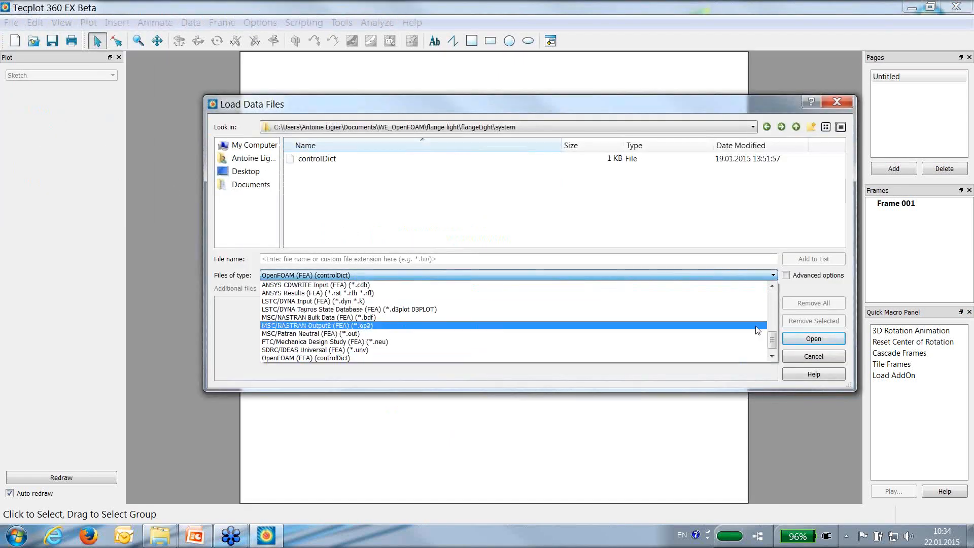
mouse_move(775, 339)
left_mouse_down()
mouse_move(778, 301)
mouse_move(772, 347)
left_mouse_up()
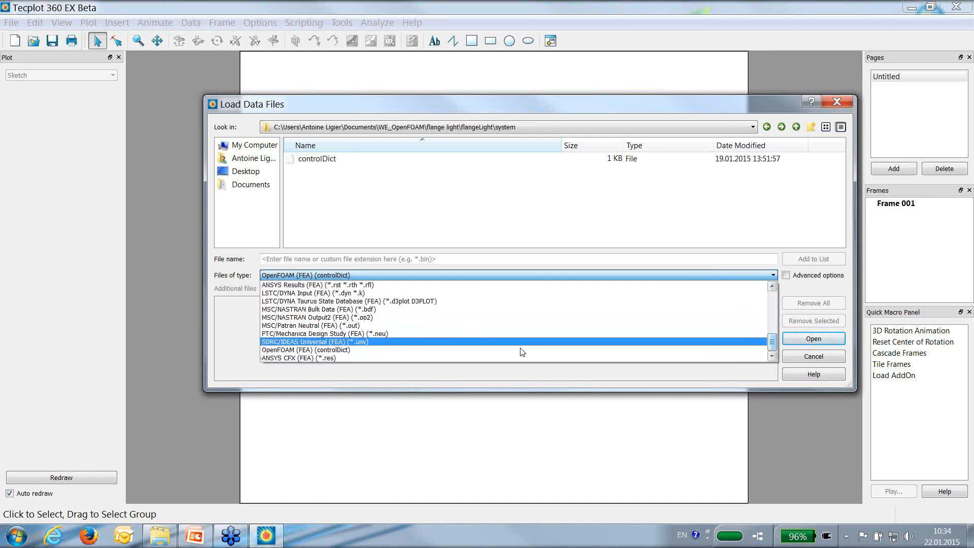
left_click(443, 382)
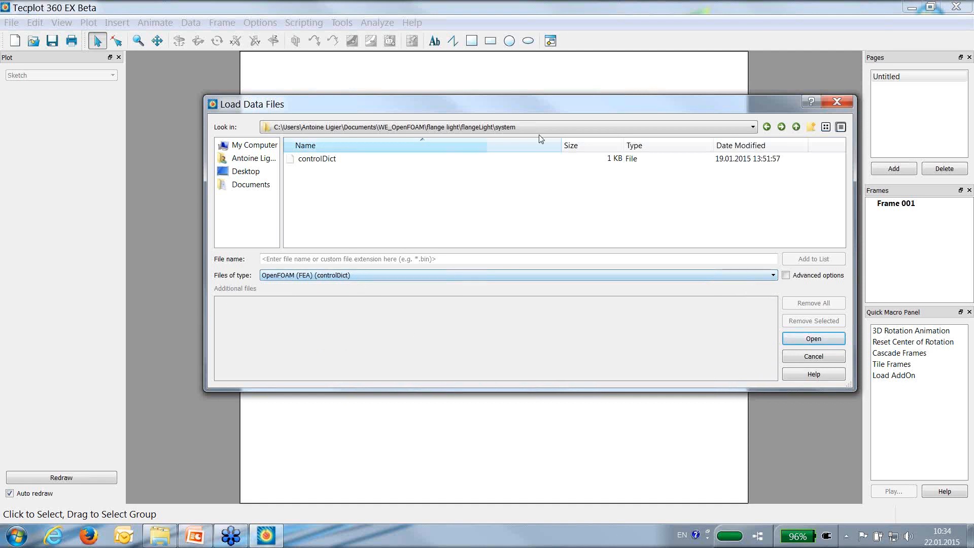
Load the controlDict file from the system folder of sBendTutorial\sBendCase under WE_OpenFOAM.
left_click(797, 128)
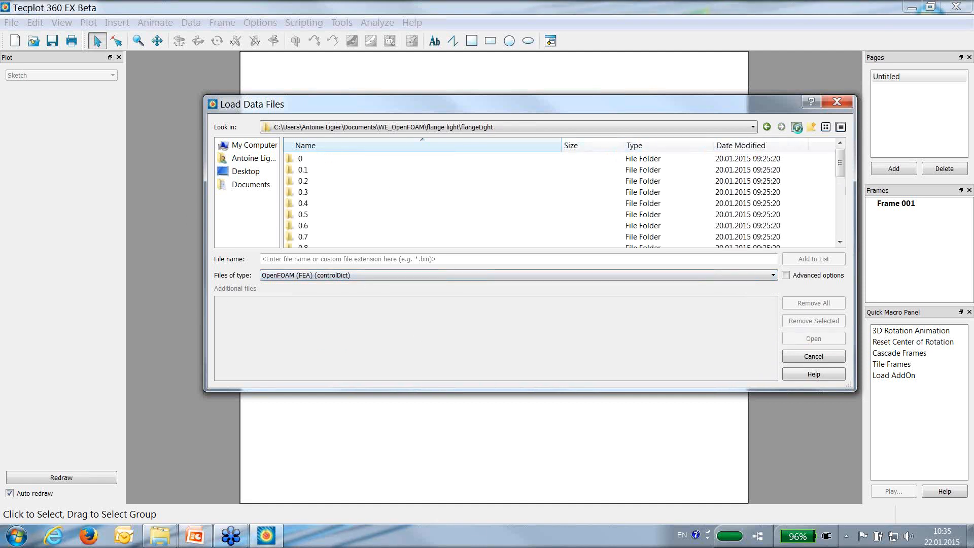
left_click(796, 127)
left_click(796, 127)
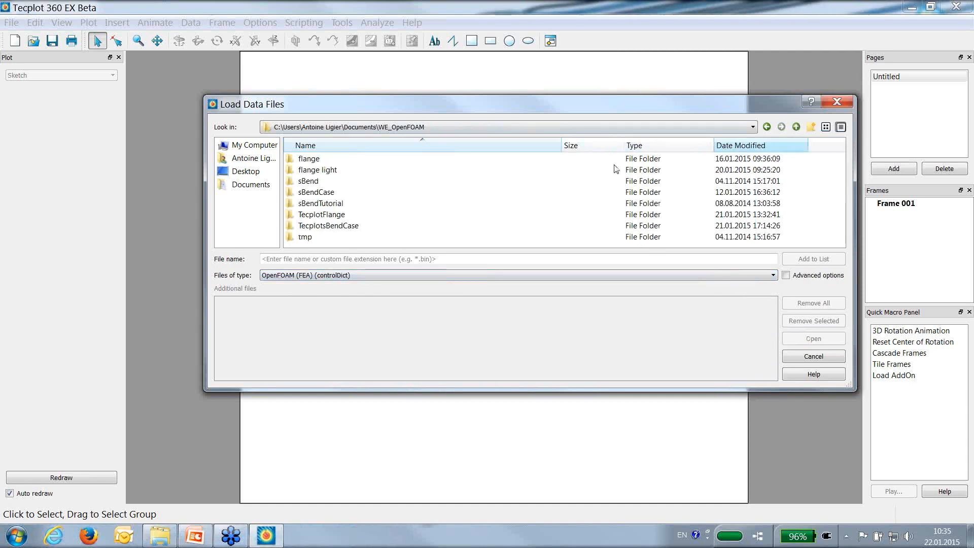
left_click(342, 208)
double_click(342, 206)
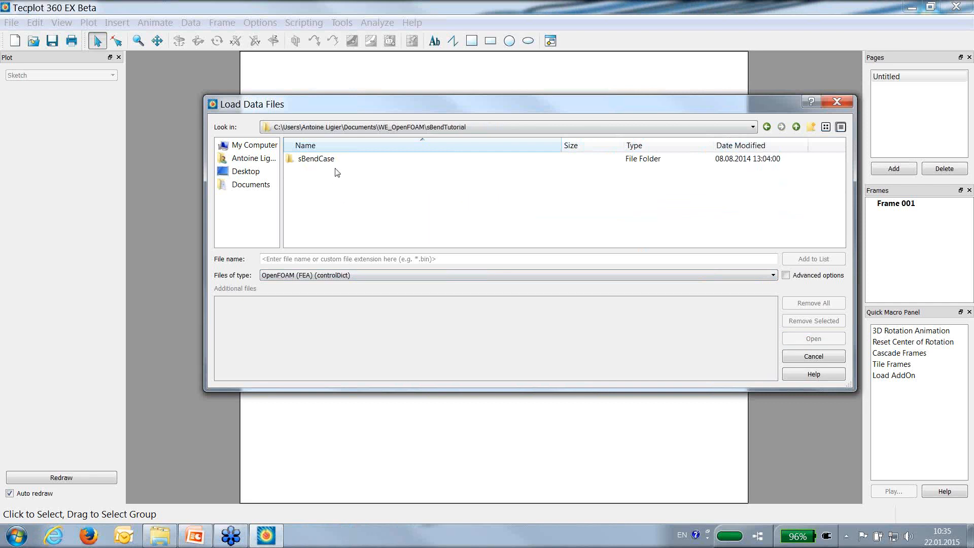
double_click(337, 161)
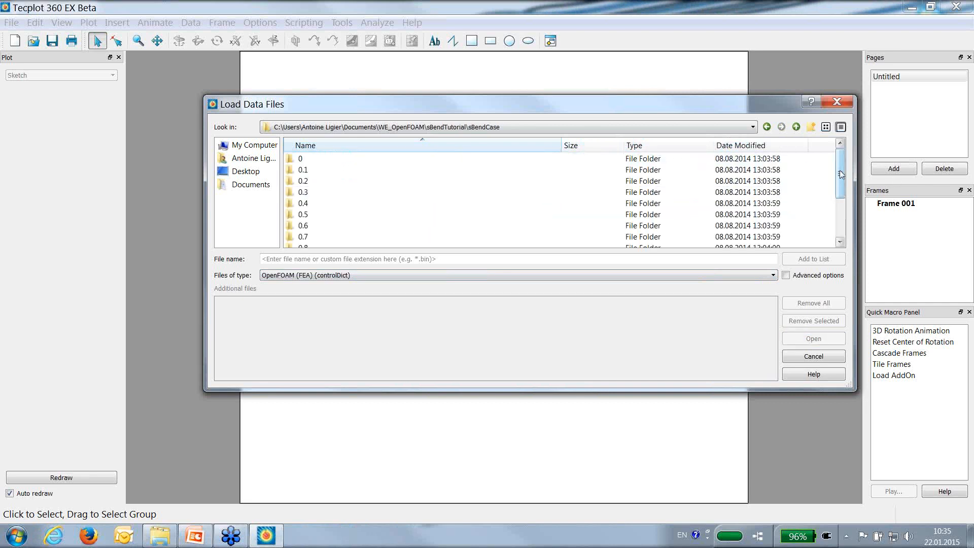
left_click_drag(841, 172, 841, 223)
double_click(382, 242)
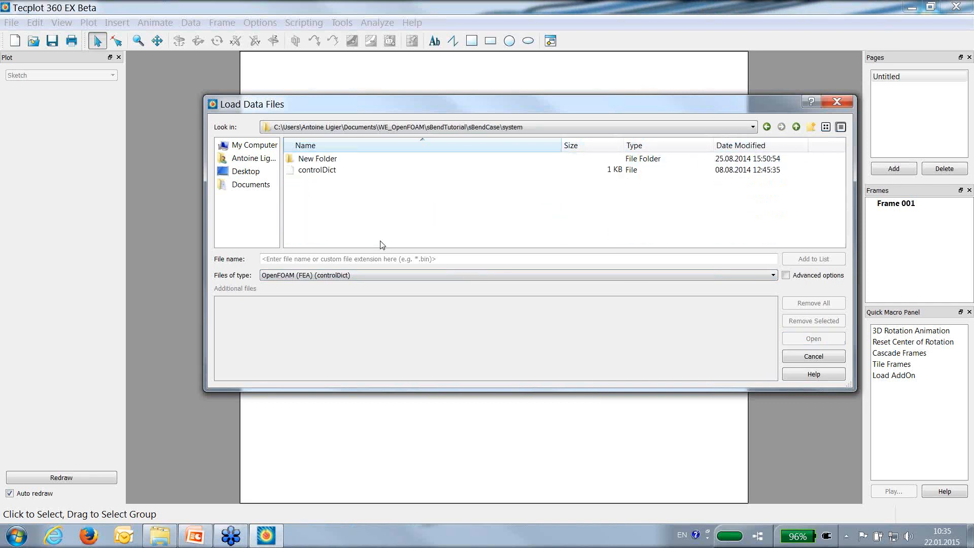
double_click(317, 170)
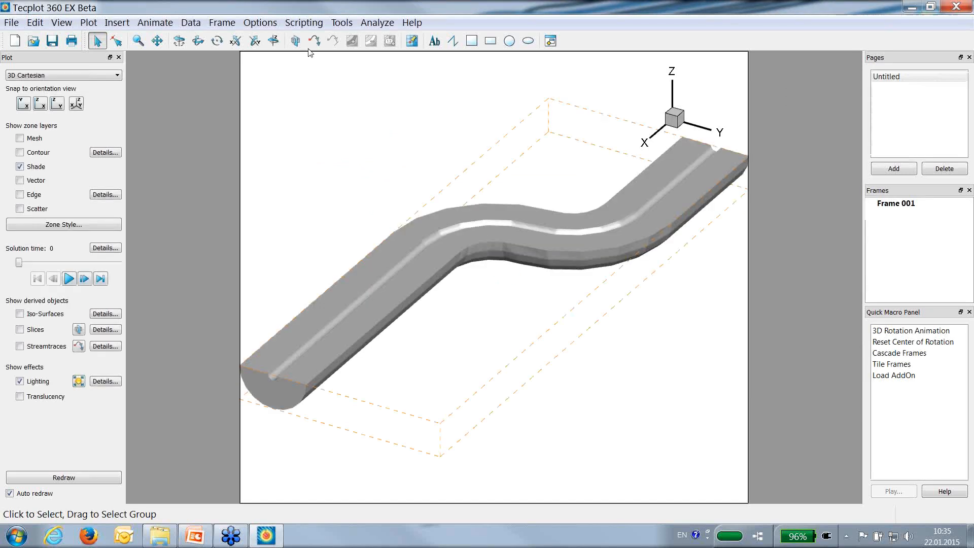
Define the fluid as incompressible in the fluid properties.
left_click(260, 23)
left_click(335, 68)
left_click(385, 25)
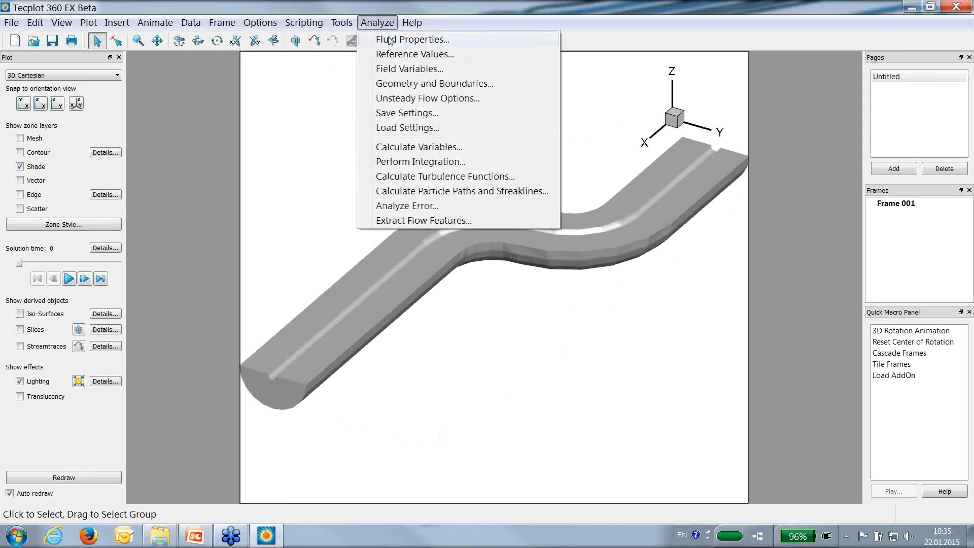
left_click(391, 41)
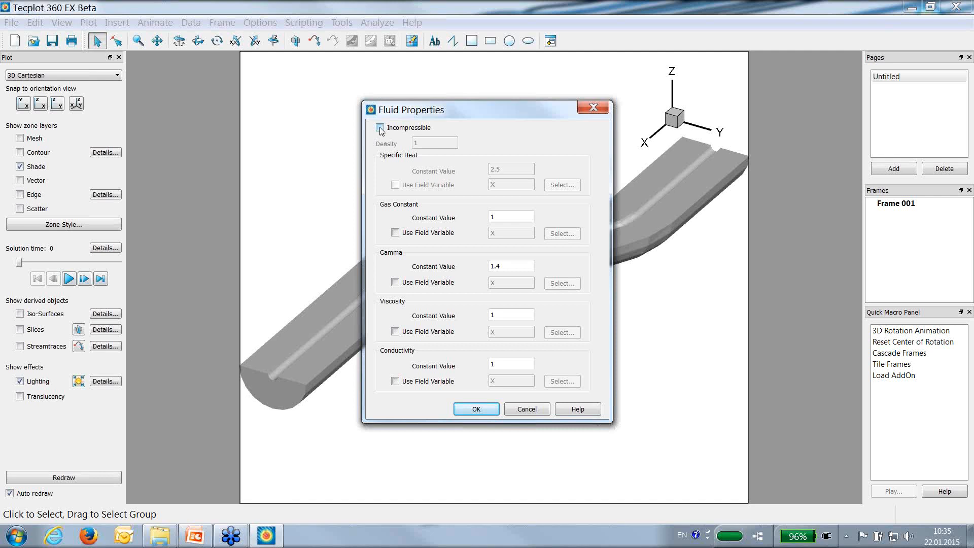
left_click(380, 127)
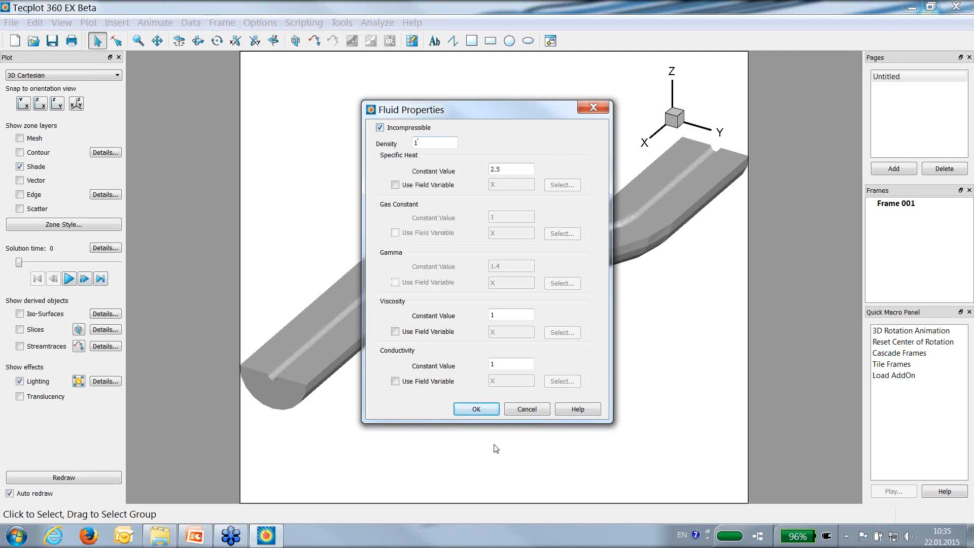
left_click(476, 409)
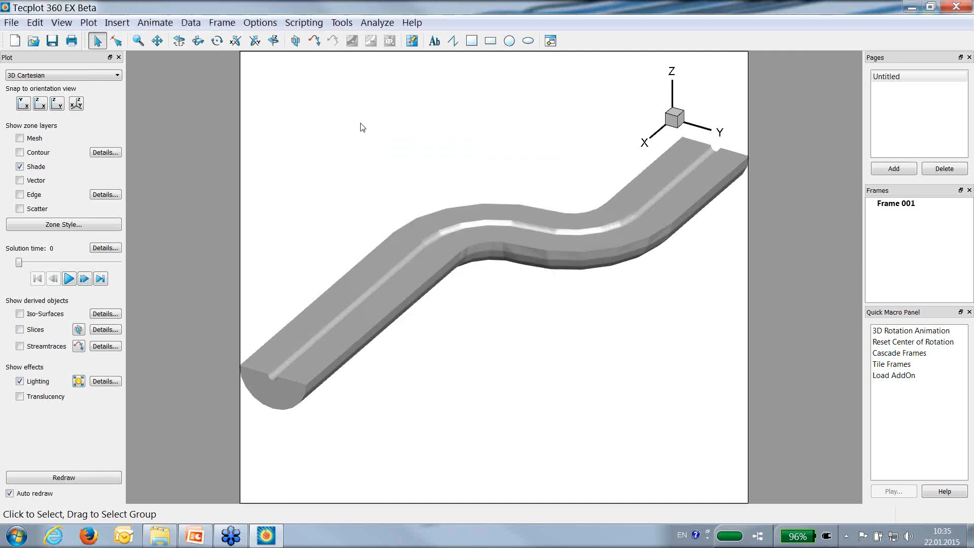
Set the convective field variables to velocity, using U, V and W as the components.
left_click(377, 22)
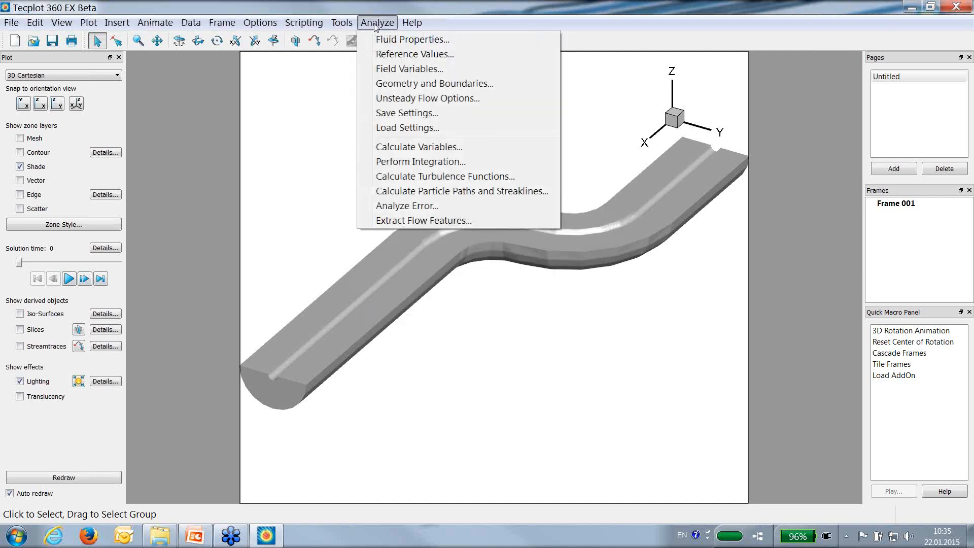
left_click(407, 69)
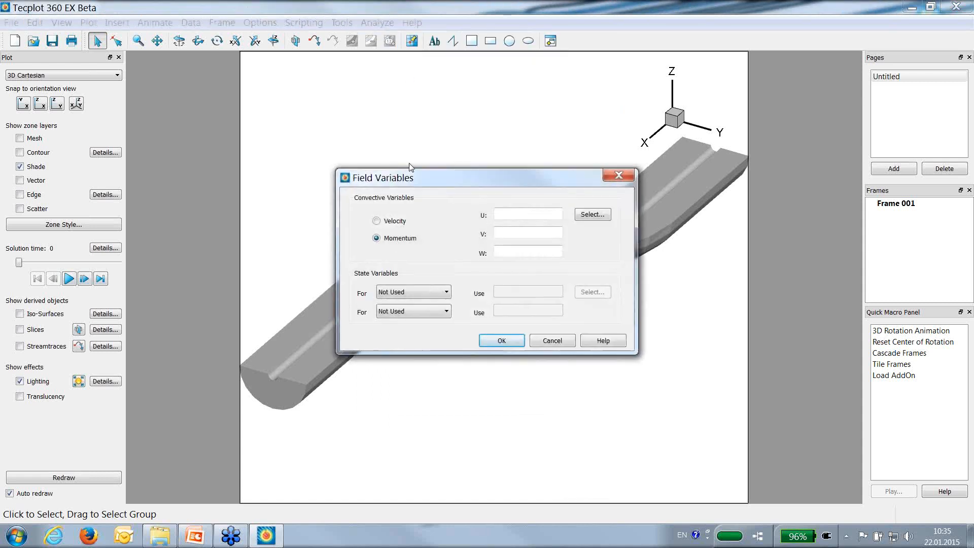
left_click(603, 216)
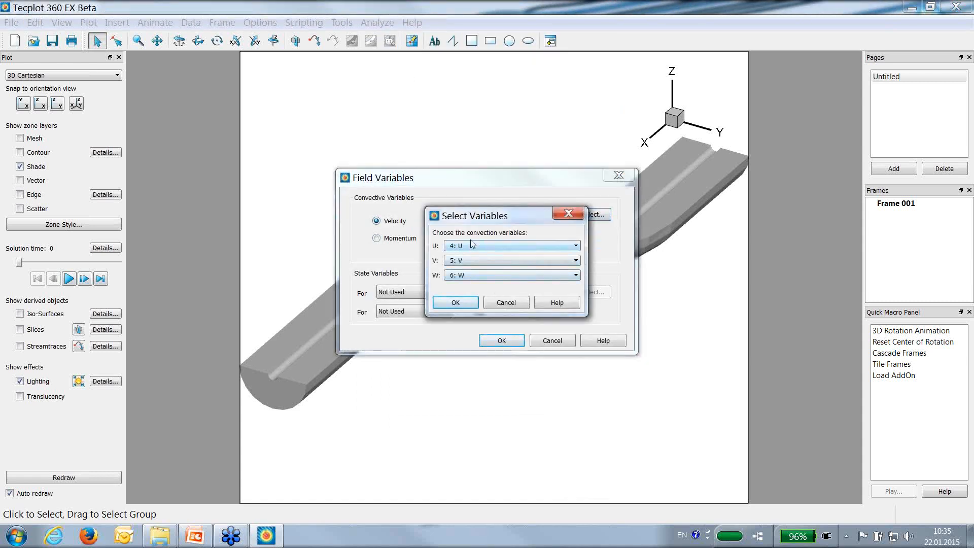
left_click(457, 303)
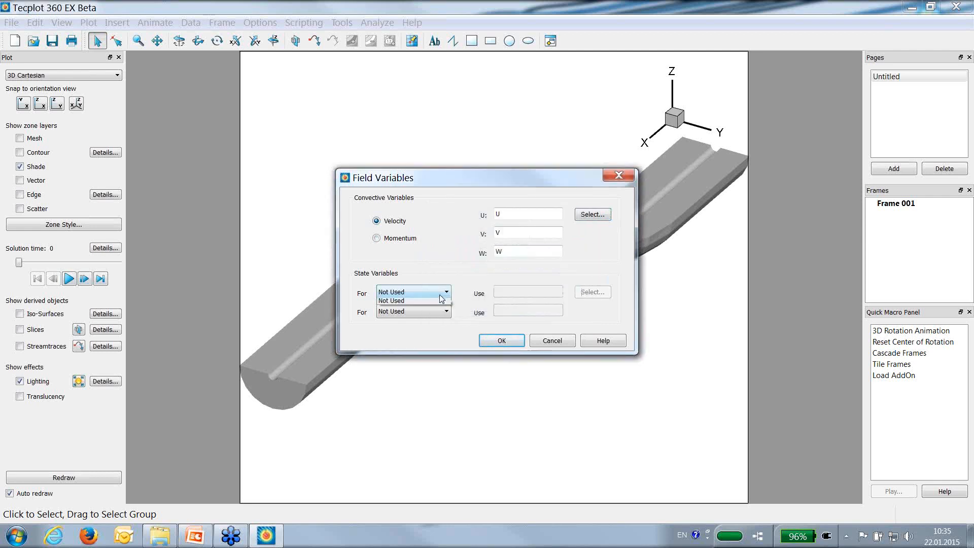
Set the state variables to Pressure using the Pressure variable and Temperature using Y, and apply the field variables.
left_click(432, 292)
left_click(413, 300)
left_click(434, 312)
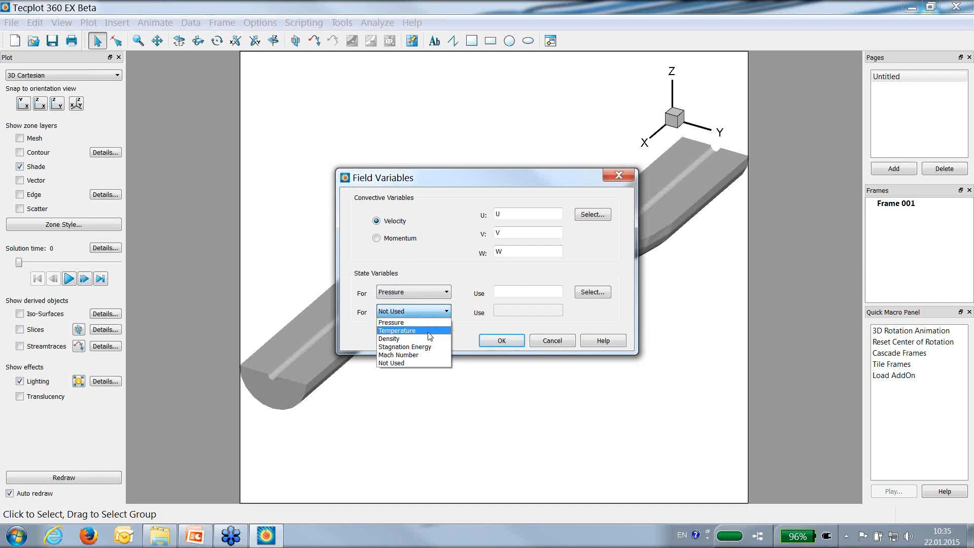
left_click(429, 329)
left_click(599, 294)
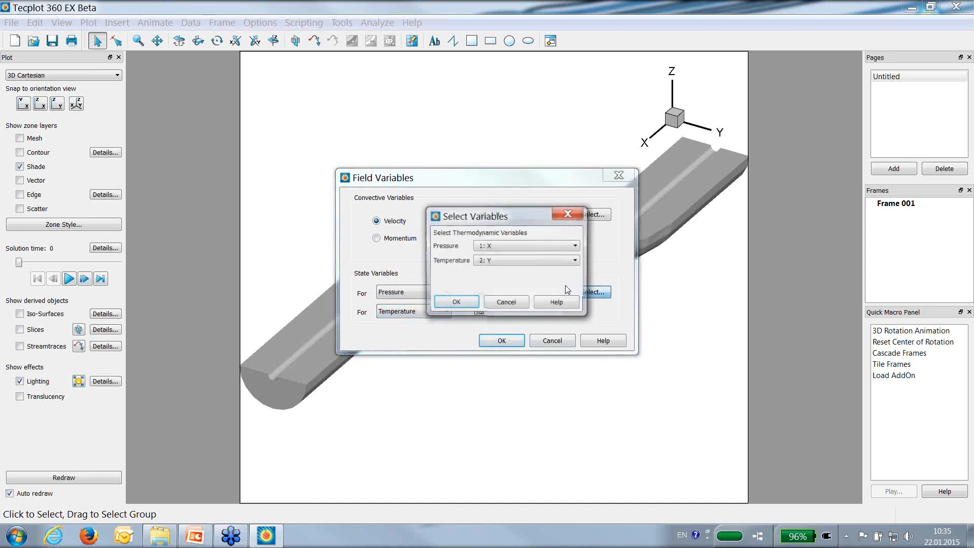
left_click(536, 247)
left_click(528, 305)
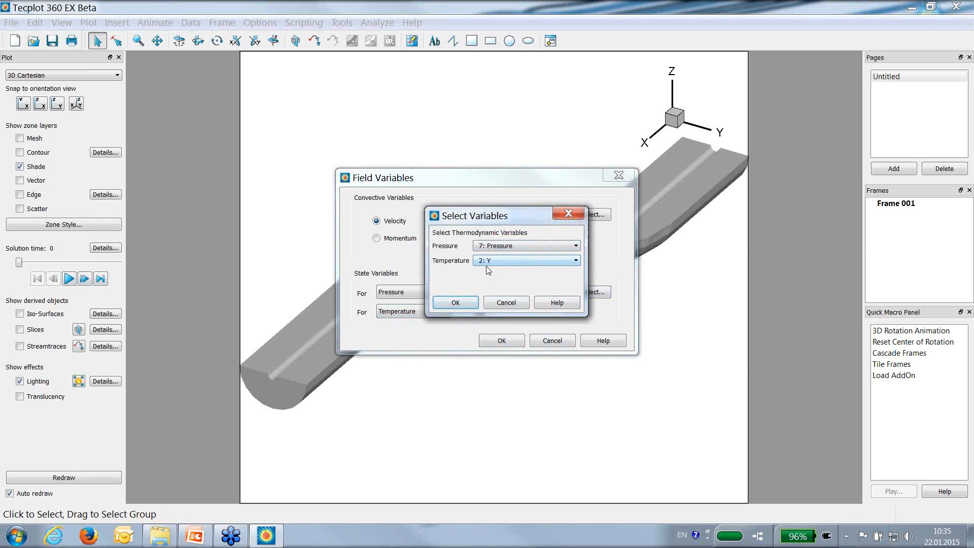
left_click(456, 303)
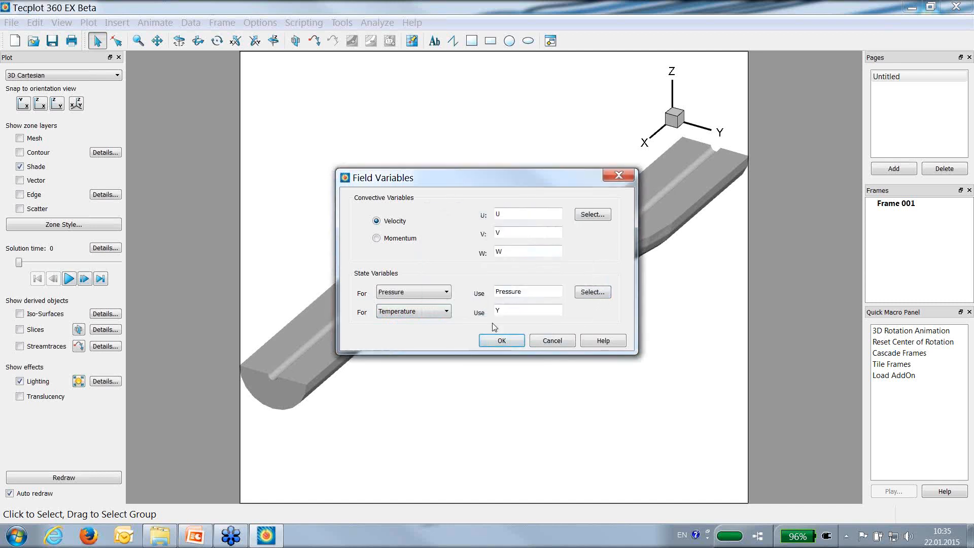
left_click(502, 341)
Open the variable calculation settings and choose Velocity Magnitude as the function to calculate.
left_click(377, 22)
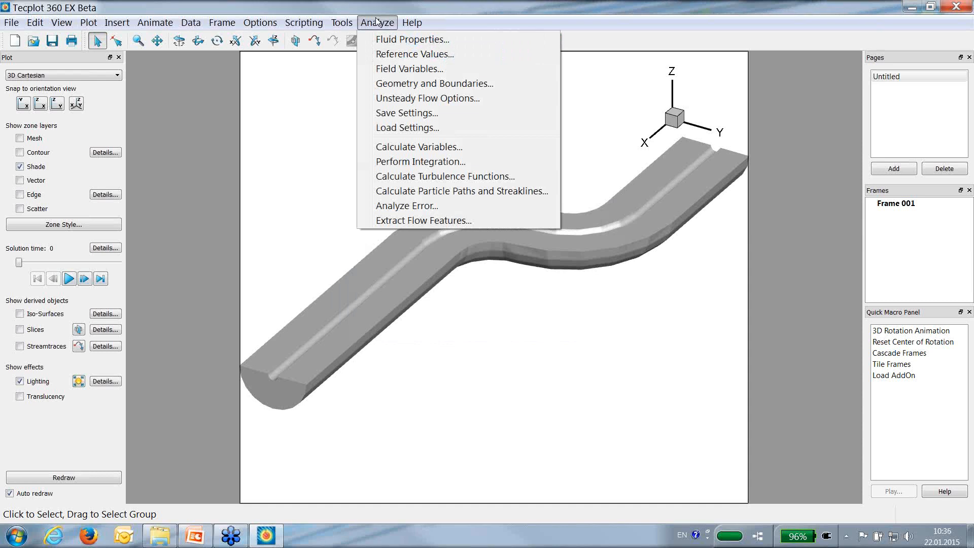
left_click(394, 148)
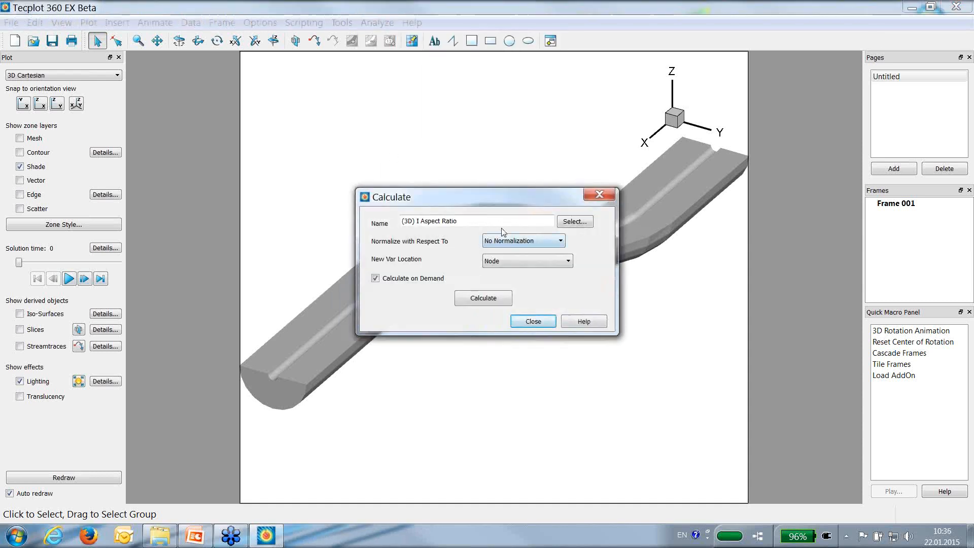
left_click(574, 223)
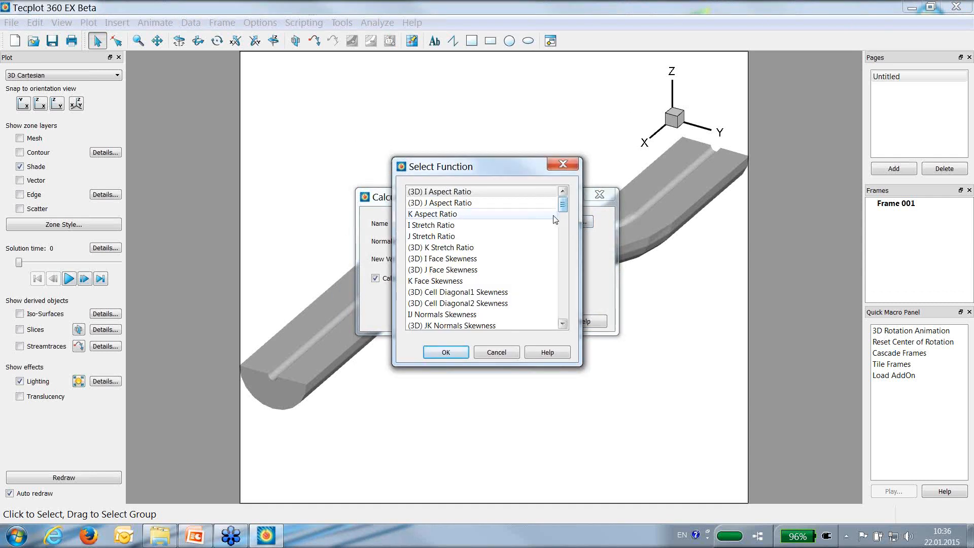
scroll(545, 227, "down", 12)
scroll(535, 253, "down", 17)
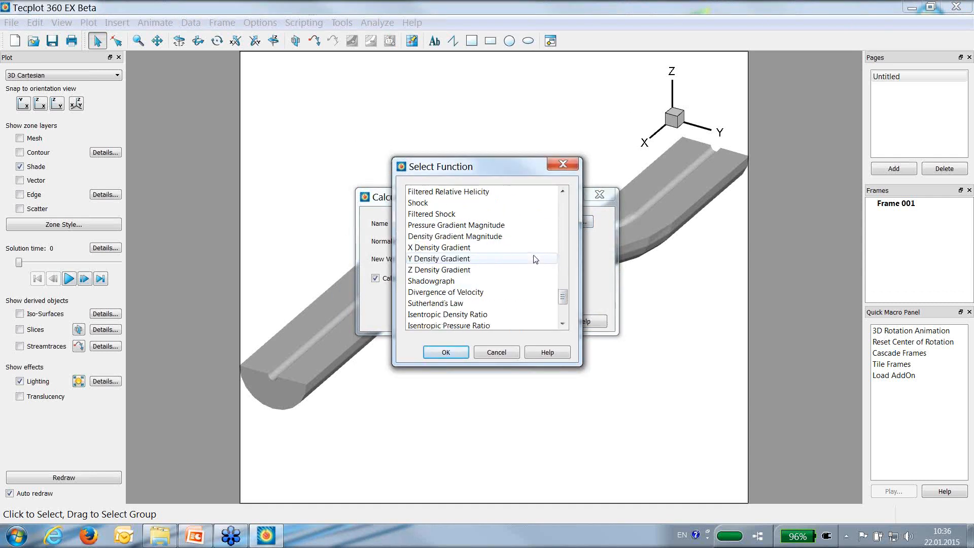
left_click_drag(566, 311, 563, 139)
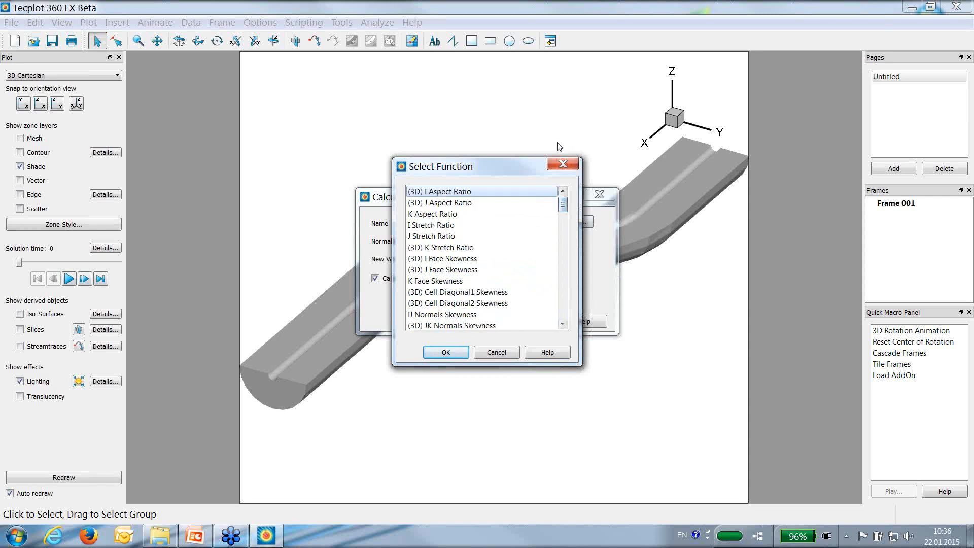
type("ve")
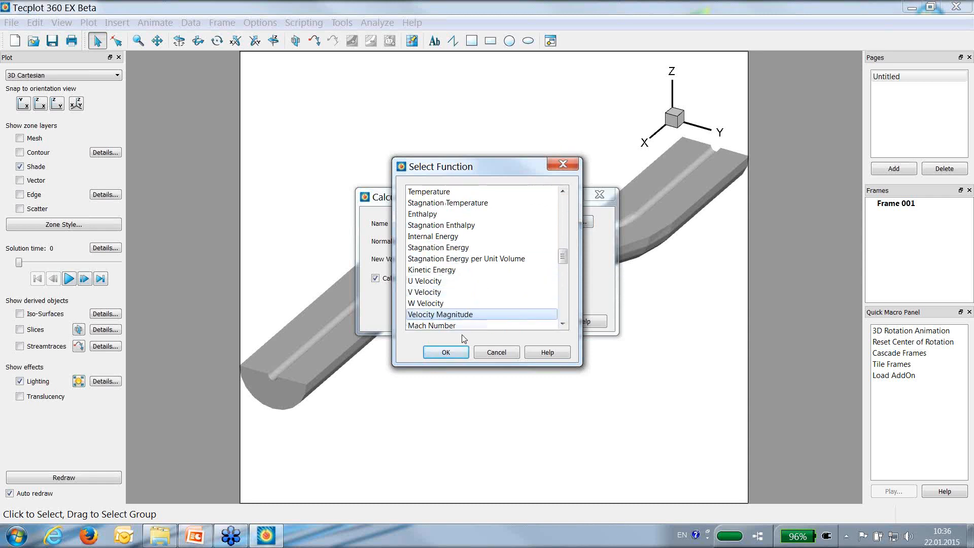
left_click(450, 353)
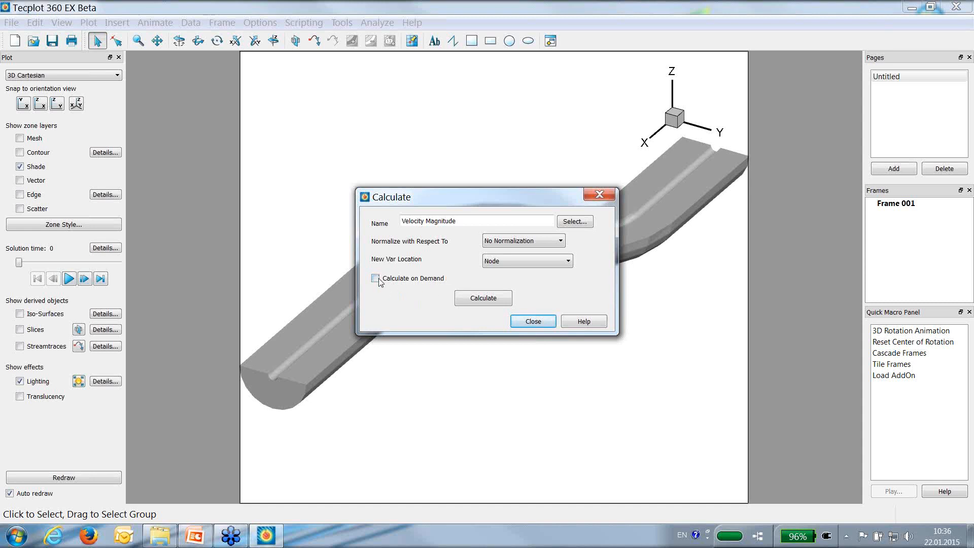
Calculate Velocity Magnitude at the nodes without normalization and with Calculate on Demand turned off.
left_click_drag(473, 200, 329, 69)
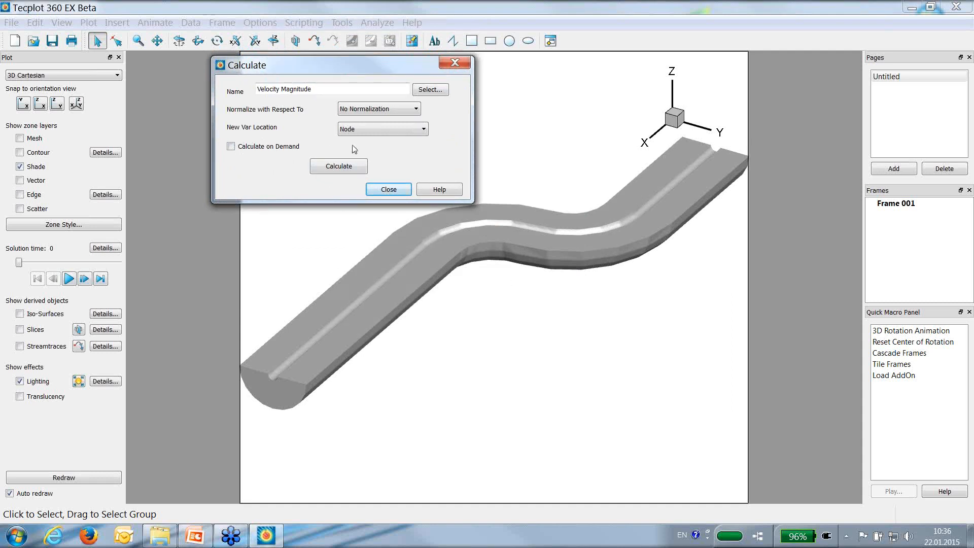
left_click(331, 171)
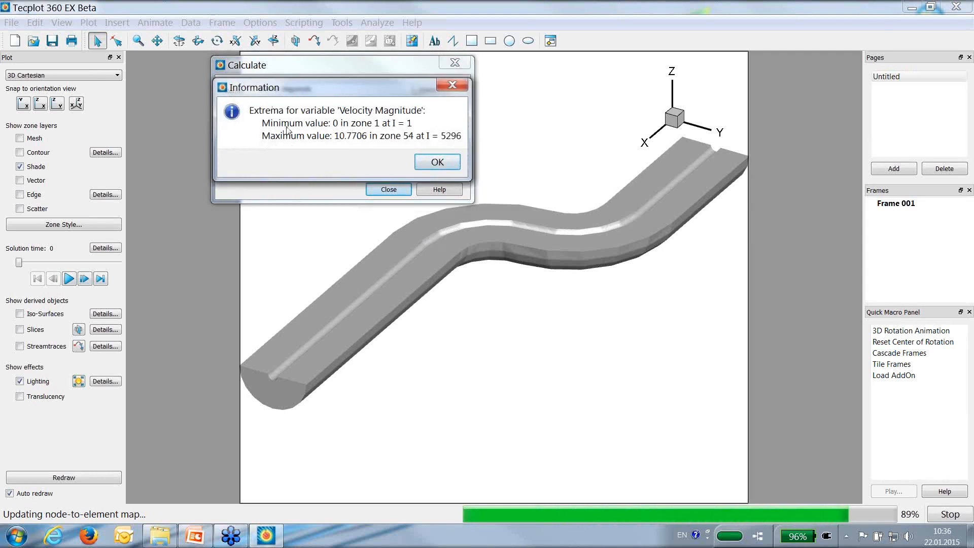
left_click(440, 164)
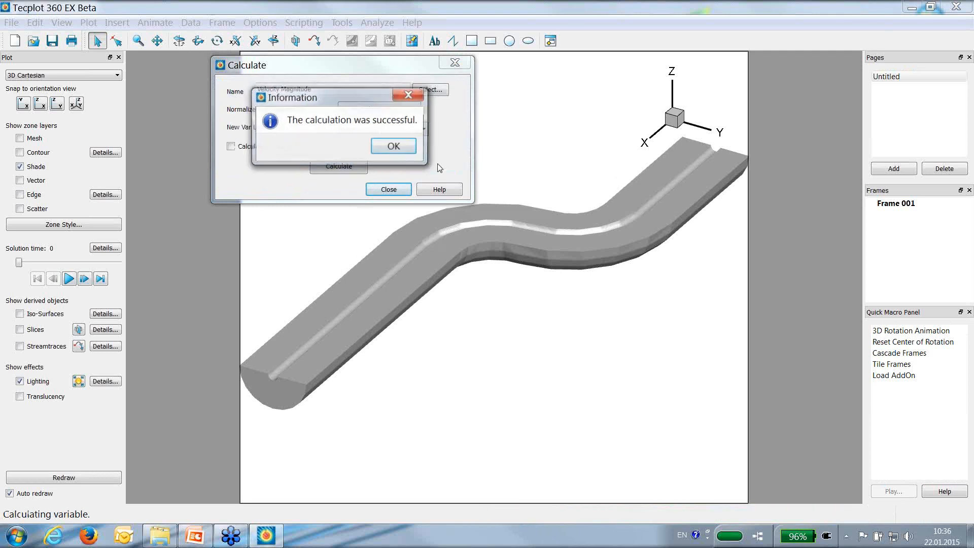
left_click(396, 147)
key("Return")
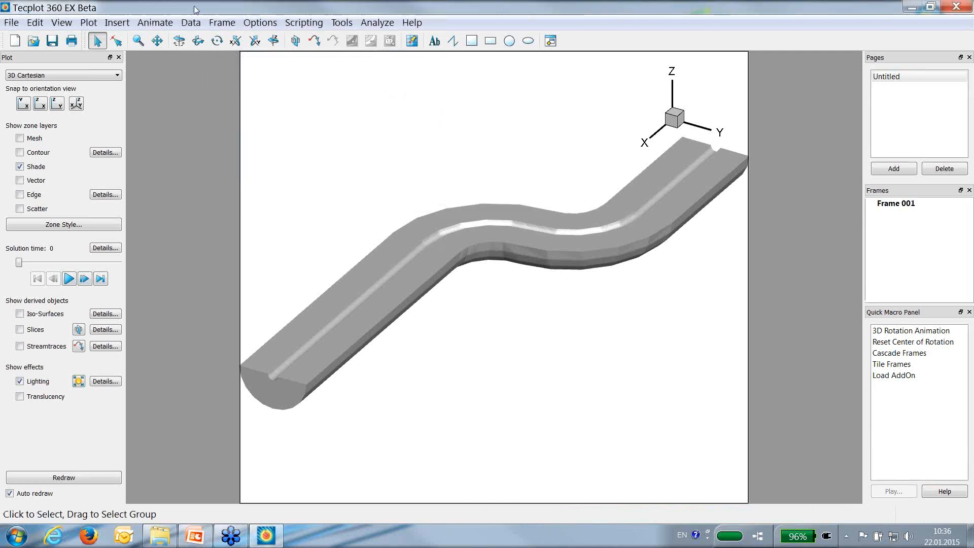
Turn off shading for the walls zone of the S-bend pipe.
left_click(198, 40)
left_click_drag(565, 138, 539, 148)
middle_click_drag(539, 148, 549, 322)
key("Escape")
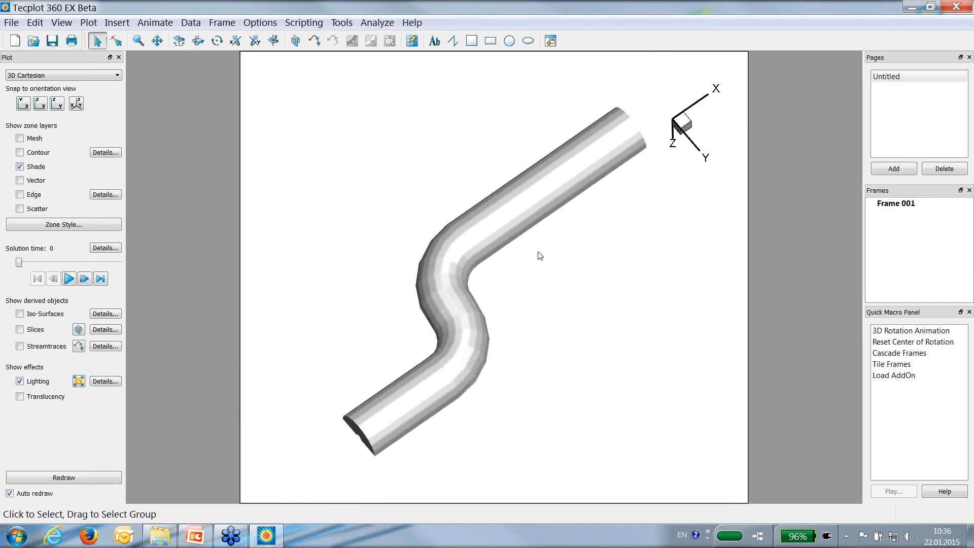
right_click(520, 211)
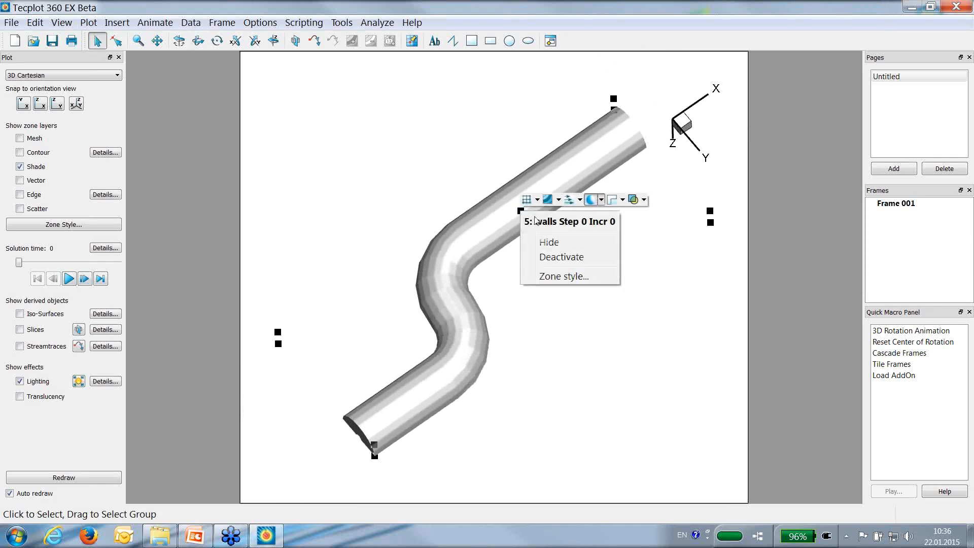
left_click(590, 202)
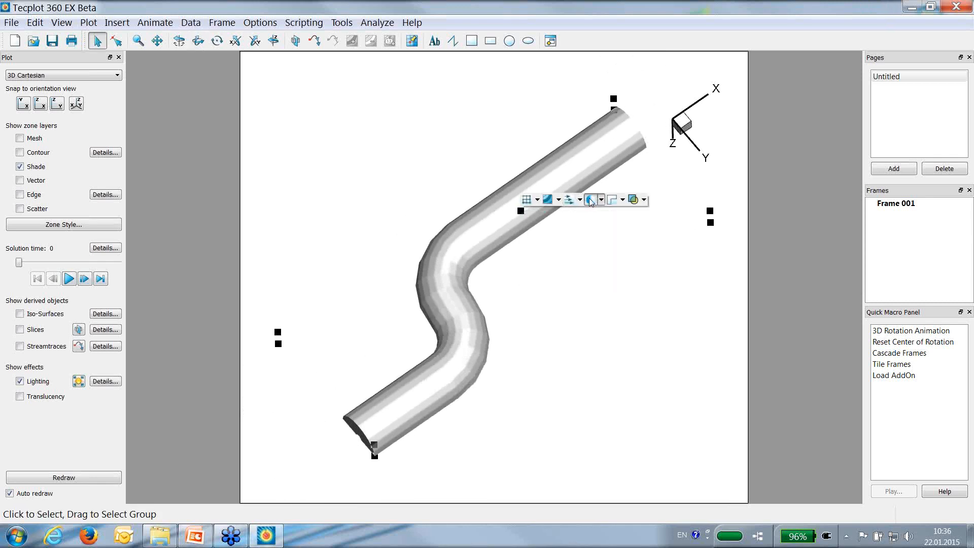
left_click(591, 201)
Move the 3D orientation axis away from the pipe outlet to the opposite upper corner of the frame.
right_click(630, 120)
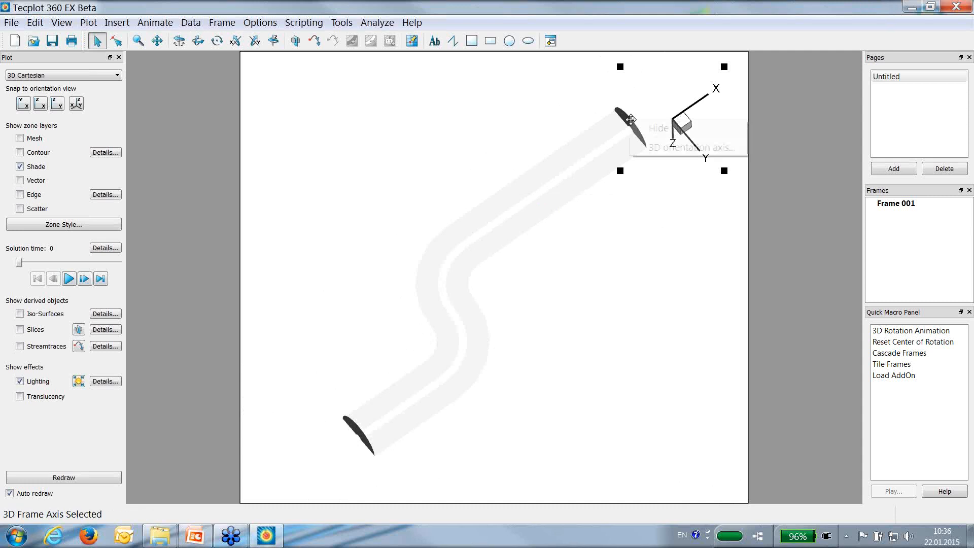
left_click(676, 88)
left_click_drag(681, 121, 315, 114)
Hide the outlet zone and turn off shading for the inlet zone.
left_click(629, 126)
right_click(626, 119)
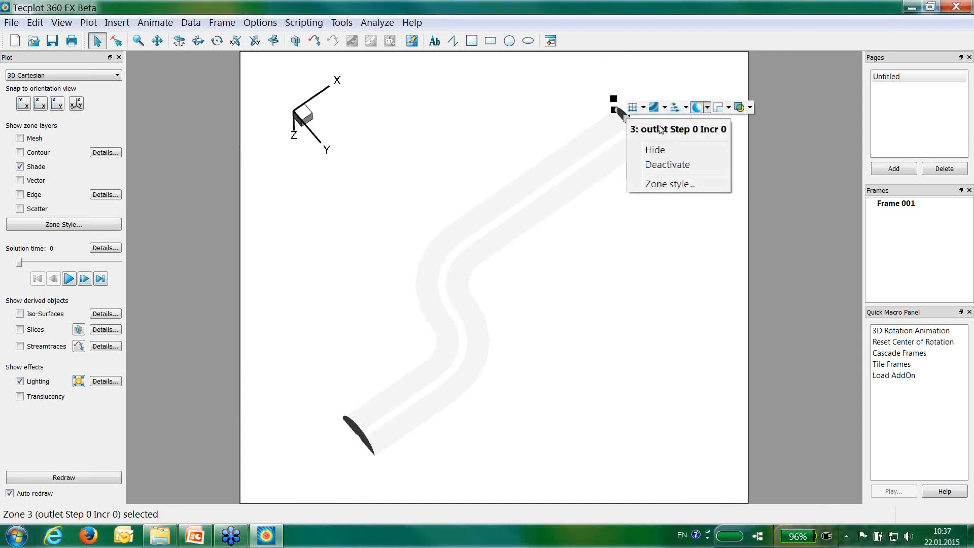
left_click(660, 152)
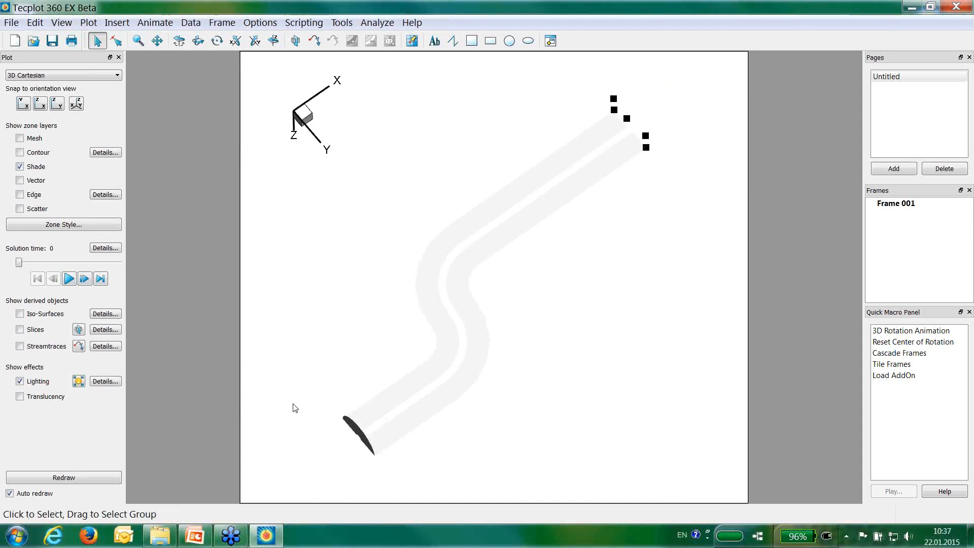
left_click(353, 430)
right_click(352, 429)
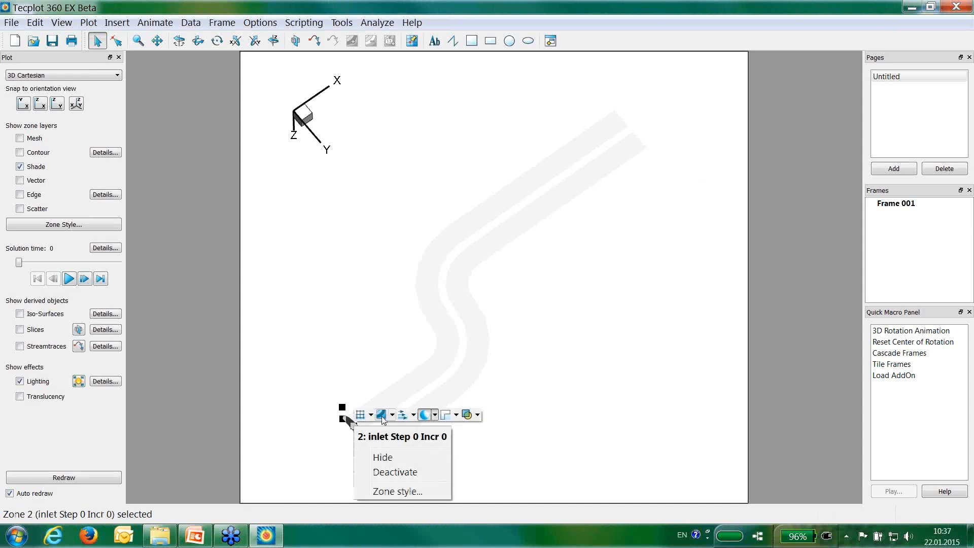
left_click(425, 415)
Set the color map of contour group 1, which uses Pressure, to Sequential - Yellow/Green.
left_click(198, 40)
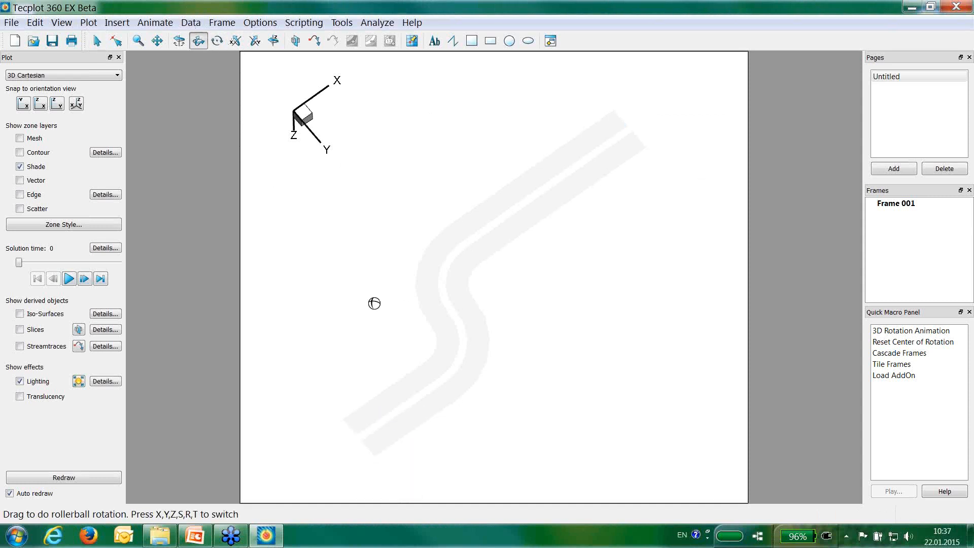
left_click_drag(375, 303, 453, 229)
left_click(544, 282)
right_click(442, 242)
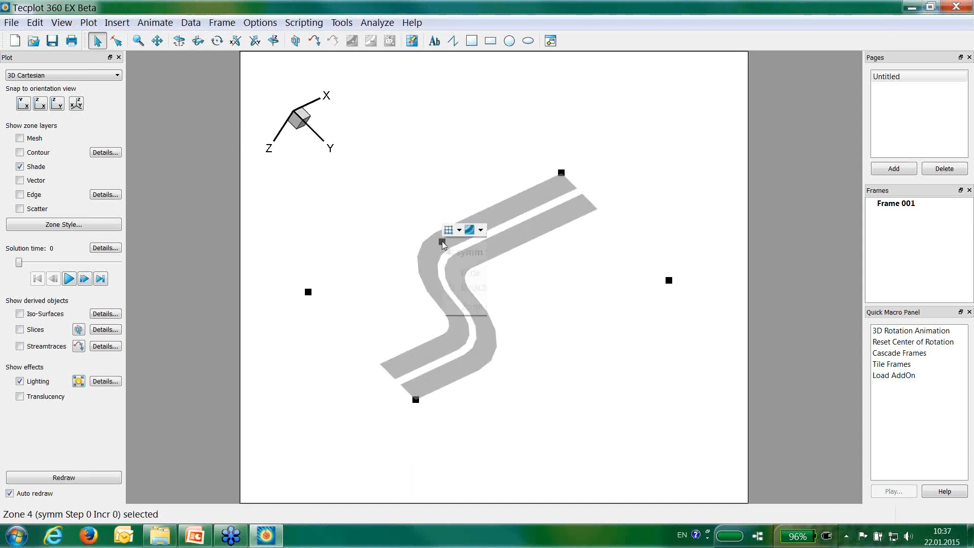
left_click(379, 223)
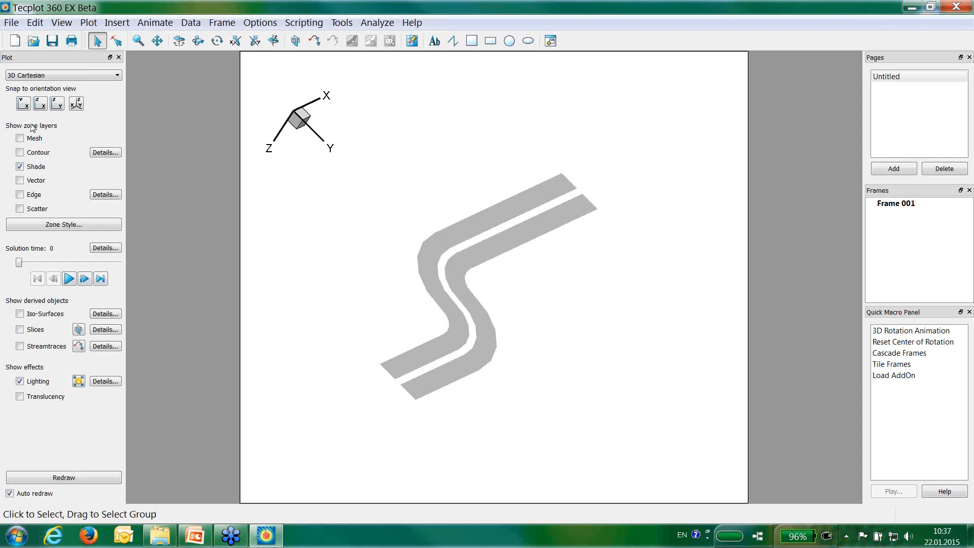
left_click(105, 152)
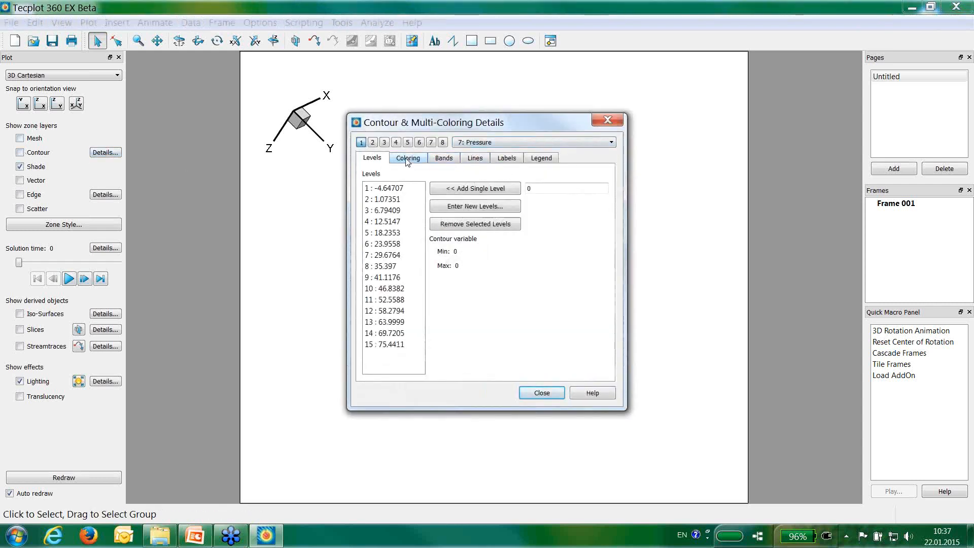
left_click(408, 158)
left_click(470, 176)
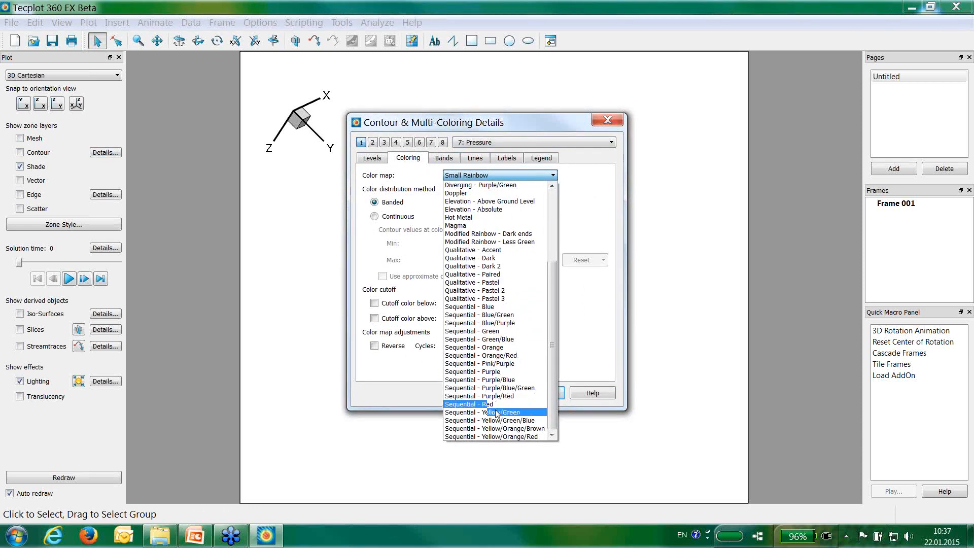
left_click(499, 413)
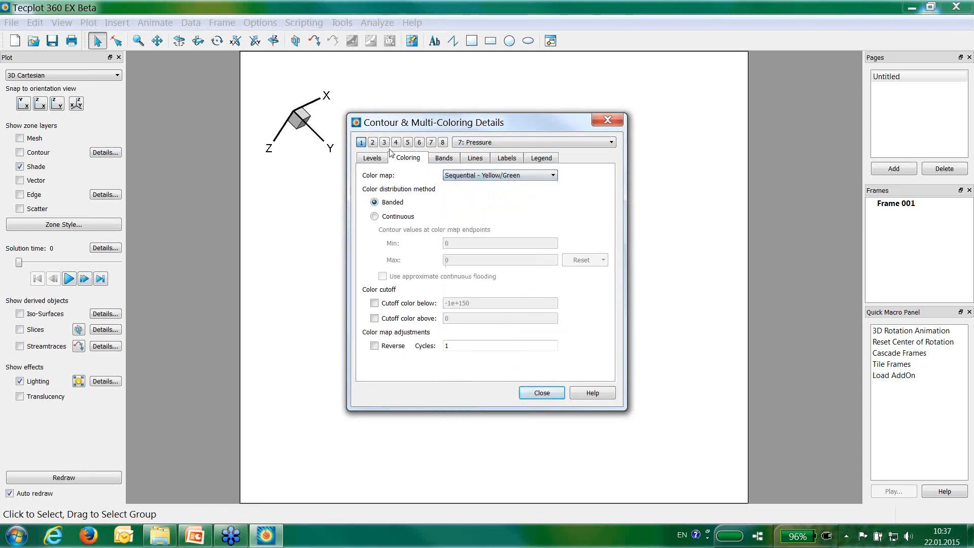
Assign Velocity Magnitude as the variable of contour group 2.
left_click(374, 144)
left_click(492, 174)
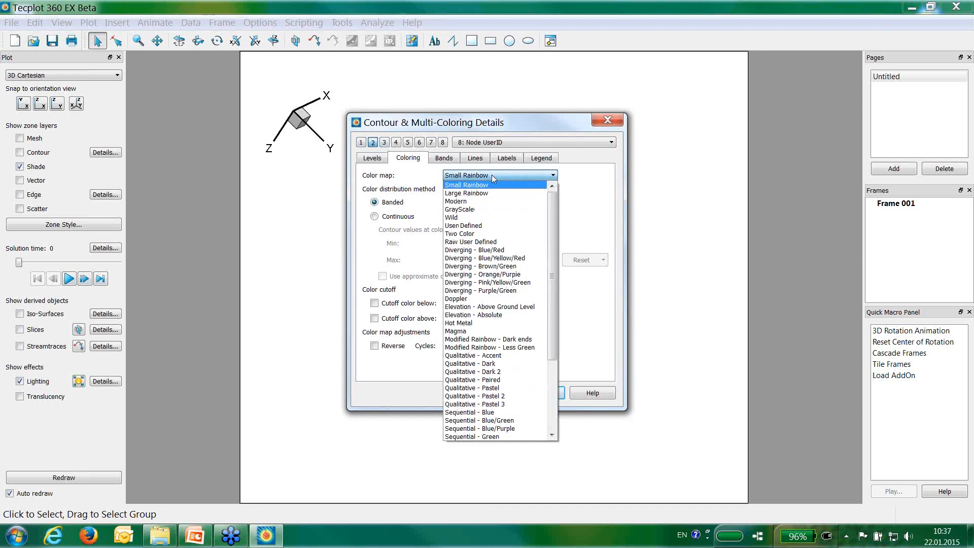
left_click(492, 175)
left_click(520, 146)
left_click(519, 272)
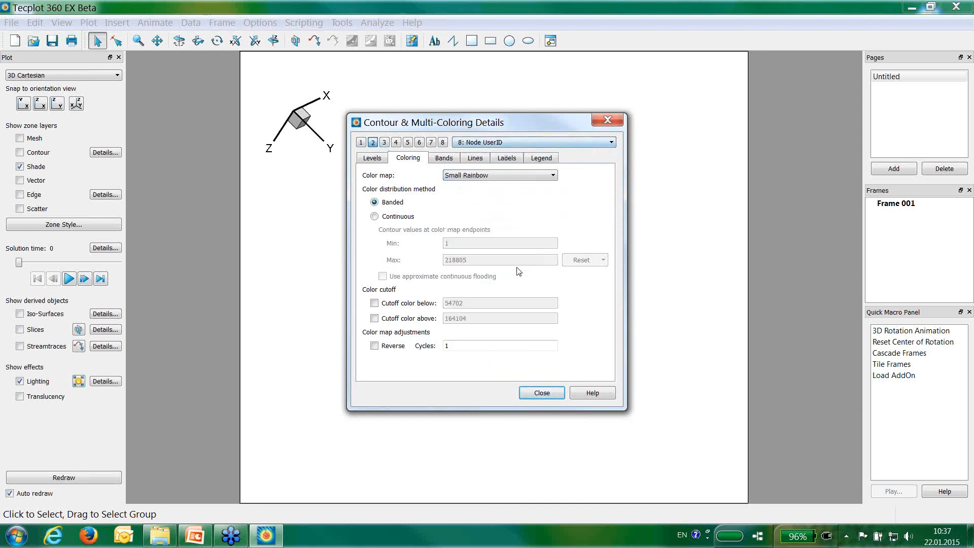
left_click(528, 145)
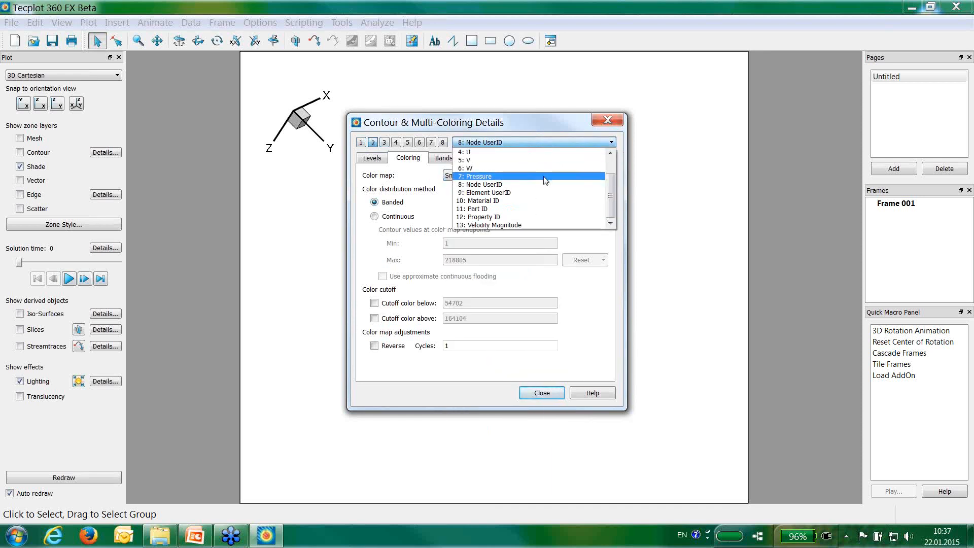
left_click(526, 225)
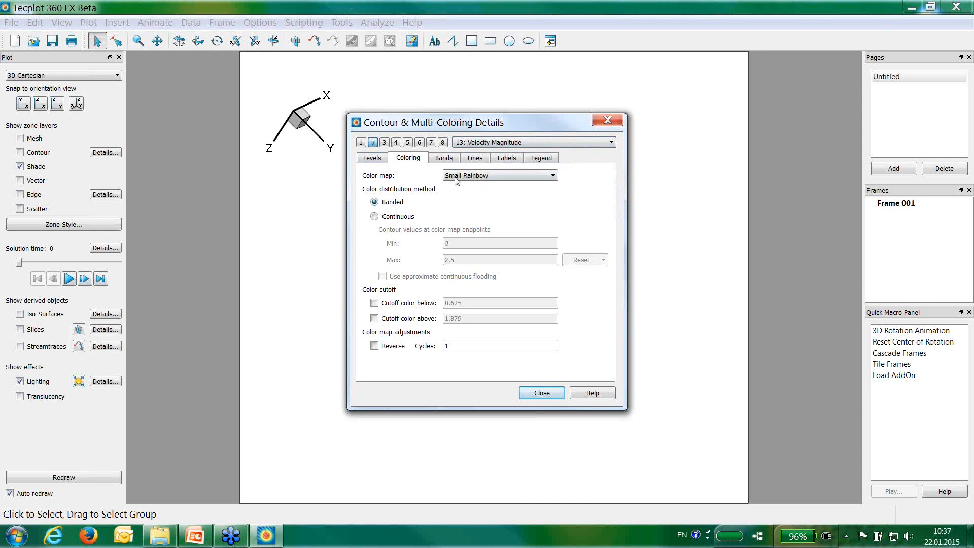
Set the color map of contour group 2 to Sequential - Blue and close the contour details.
left_click(456, 177)
scroll(488, 370, "down", 1)
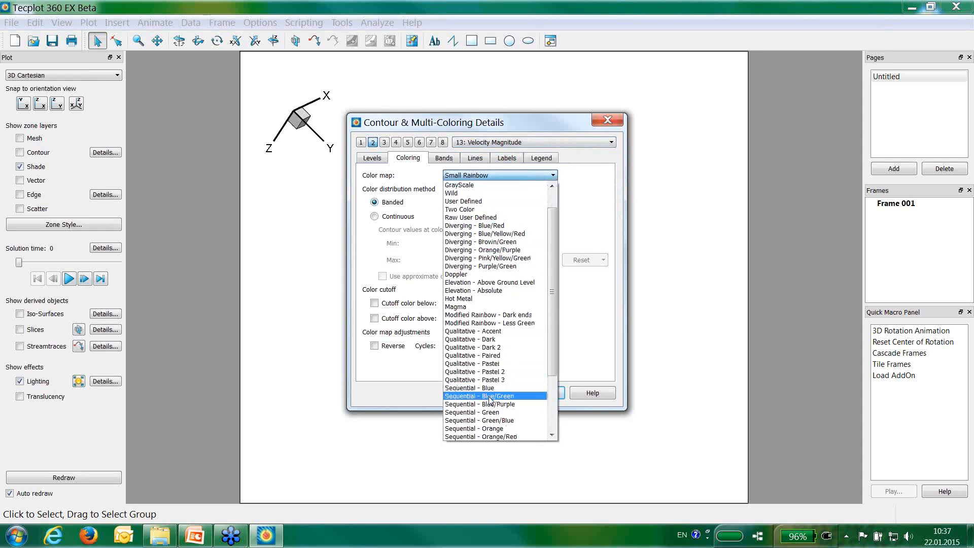
left_click(489, 388)
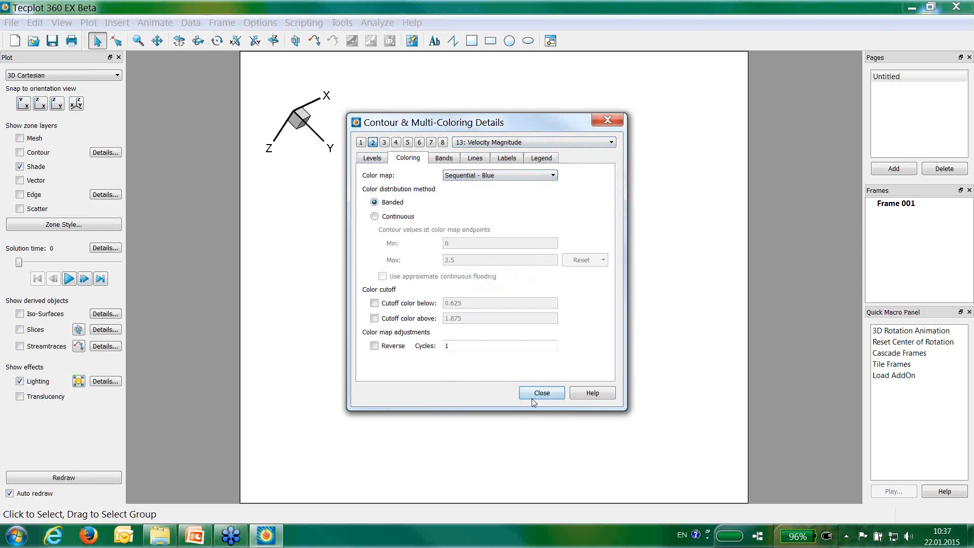
left_click(541, 394)
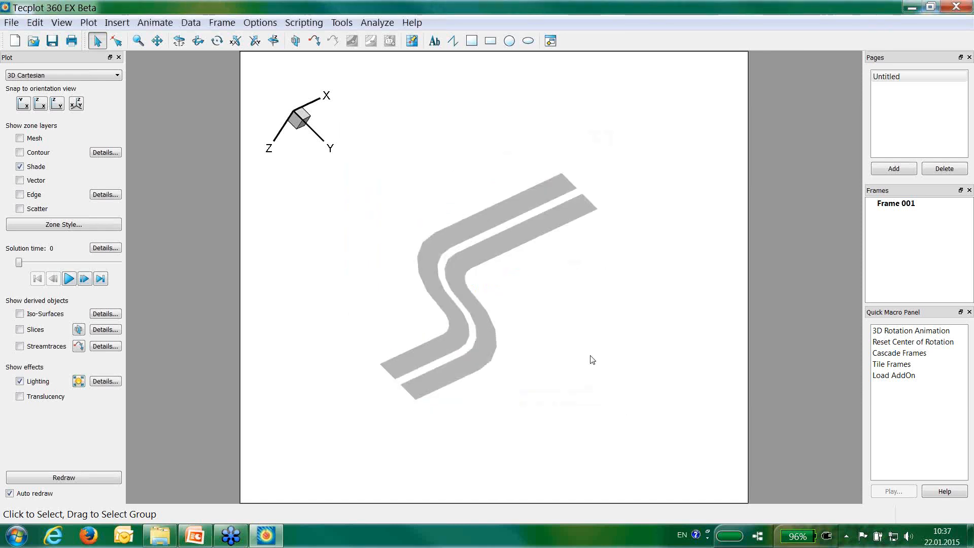
Flood the symm zone with contour group C2: Velocity Magnitude and play the animation through the solution times.
right_click(500, 242)
left_click(539, 231)
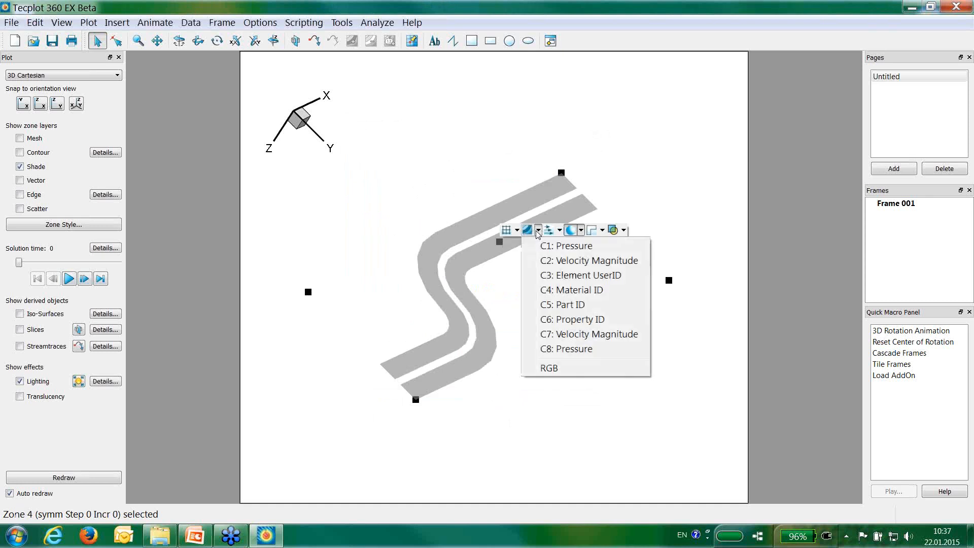
left_click(558, 262)
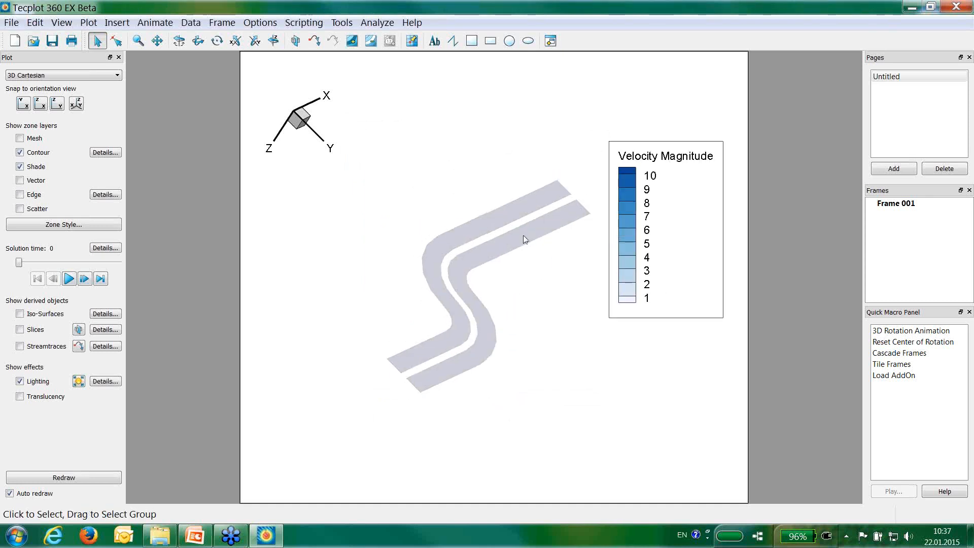
scroll(546, 387, "up", 3)
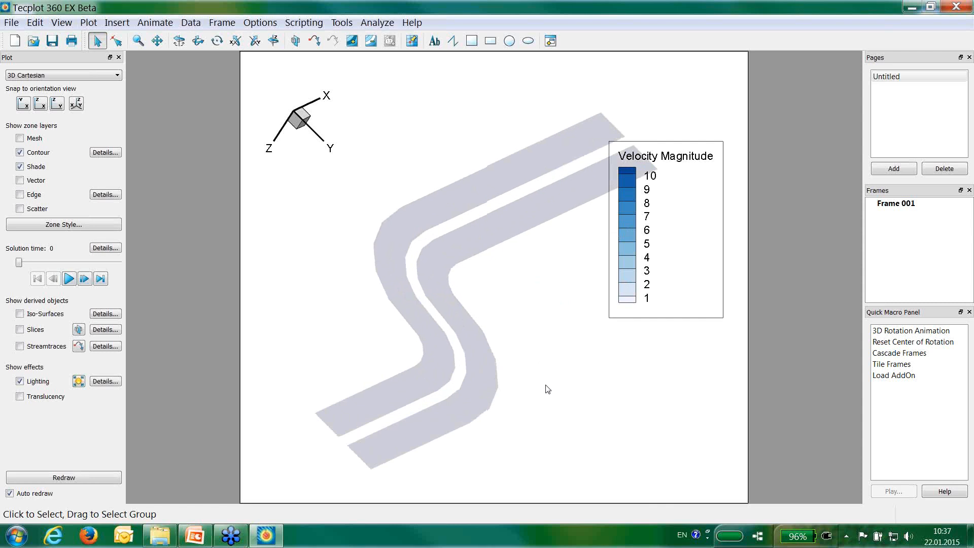
left_click(70, 279)
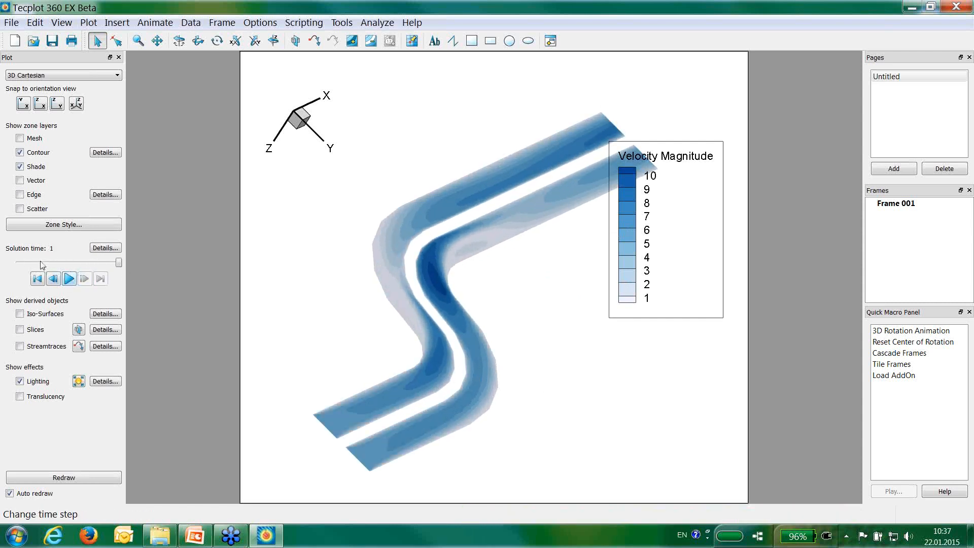
Move the Velocity Magnitude legend to the upper-left corner of the plot and the axis triad to the upper-right corner.
left_click_drag(630, 219, 296, 252)
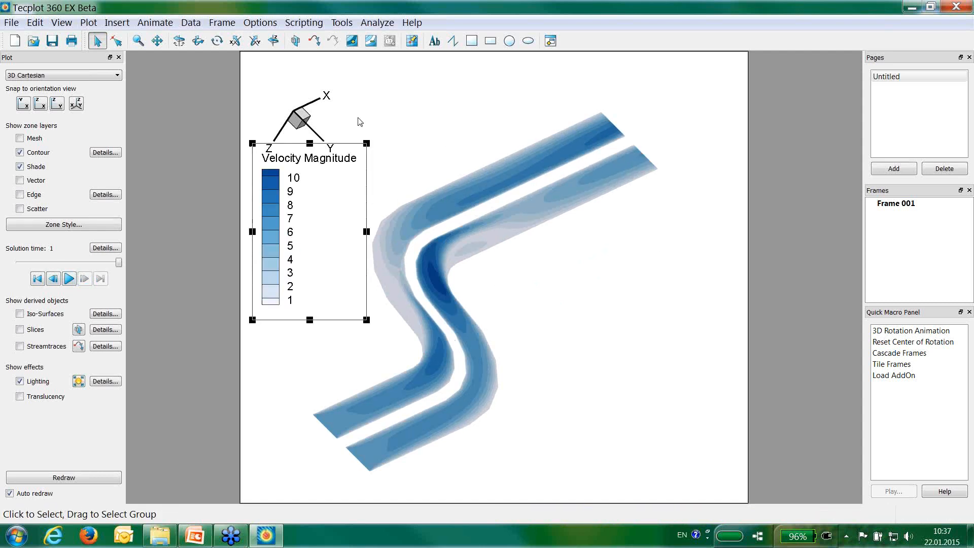
left_click_drag(299, 118, 700, 103)
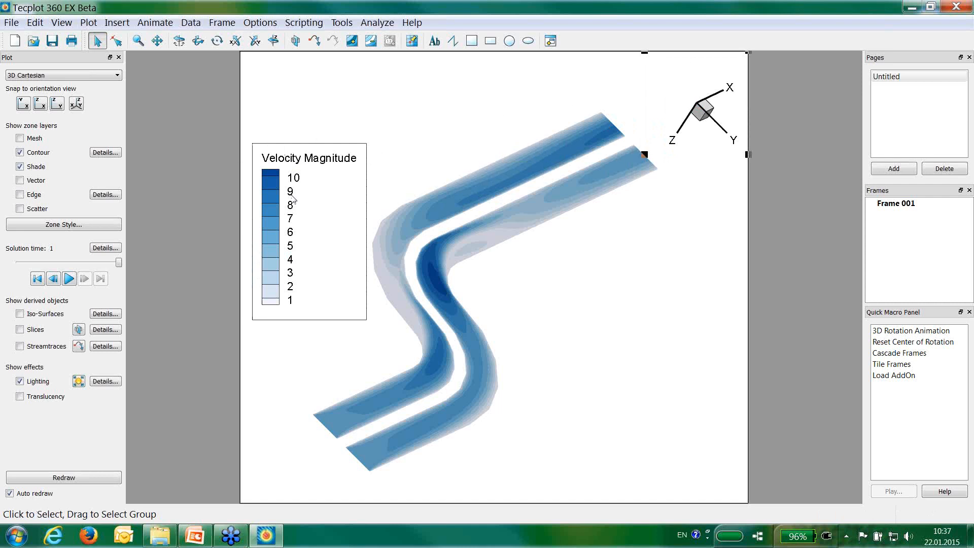
left_click_drag(294, 199, 319, 124)
Make the Velocity Magnitude legend horizontal with automatic resizing and reposition it fully inside the frame, above and left of the pipe.
double_click(320, 124)
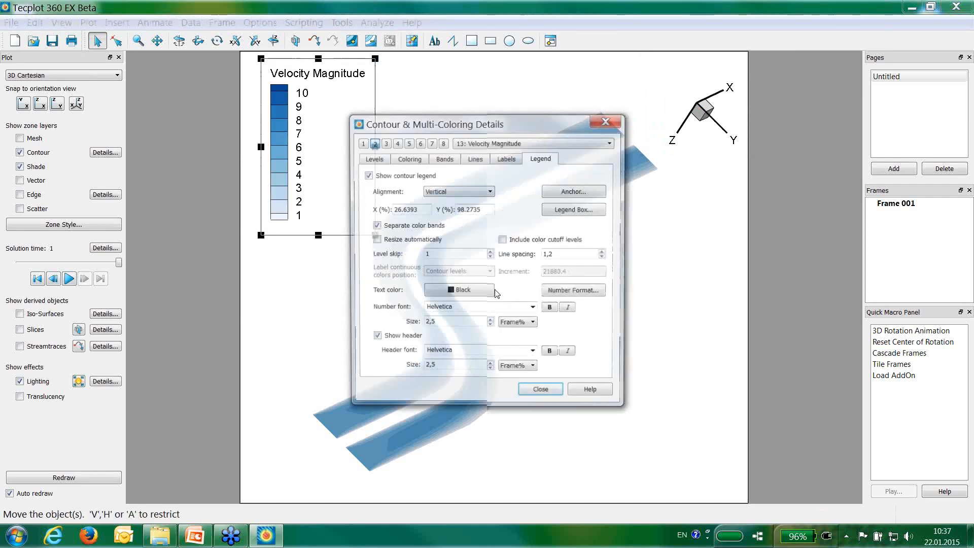
left_click(489, 192)
left_click(449, 208)
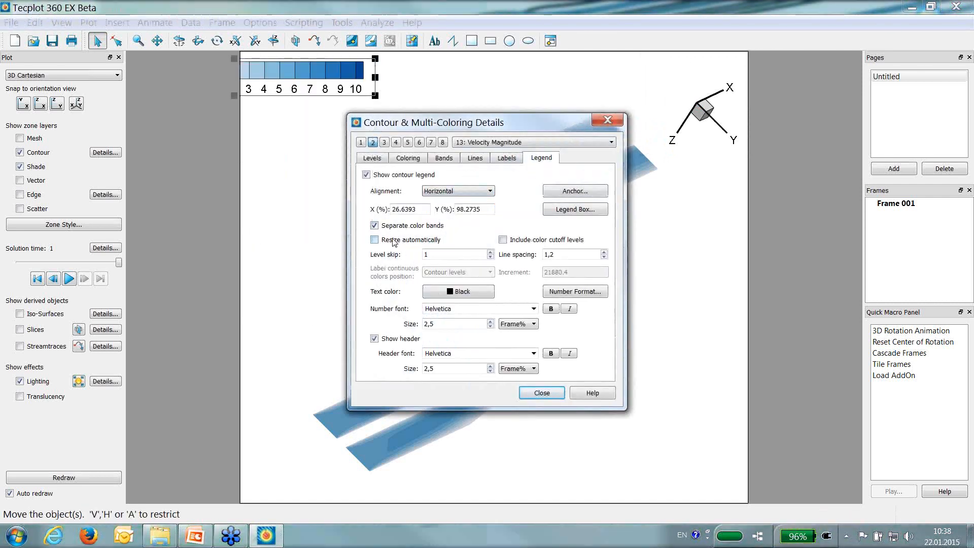
left_click(393, 241)
left_click(541, 393)
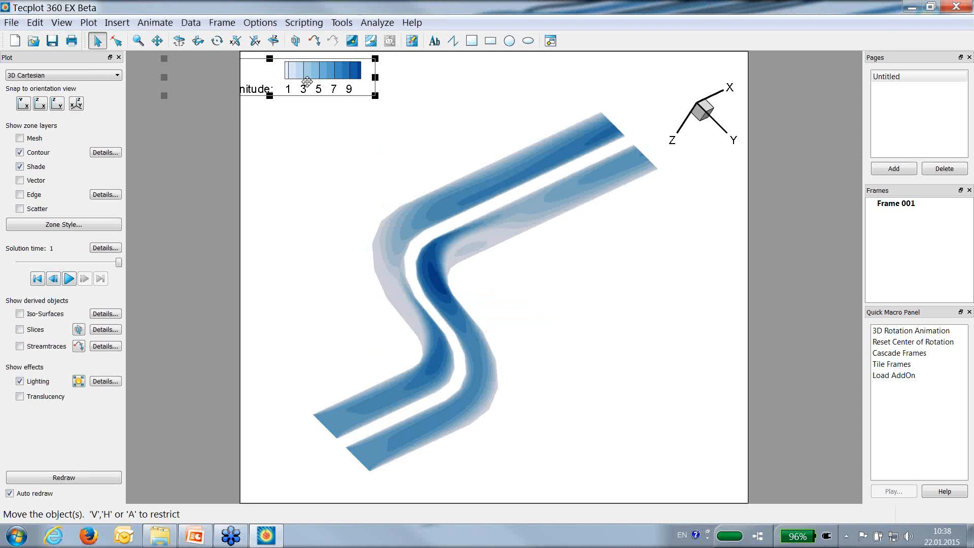
left_click_drag(307, 81, 388, 146)
left_click(497, 261)
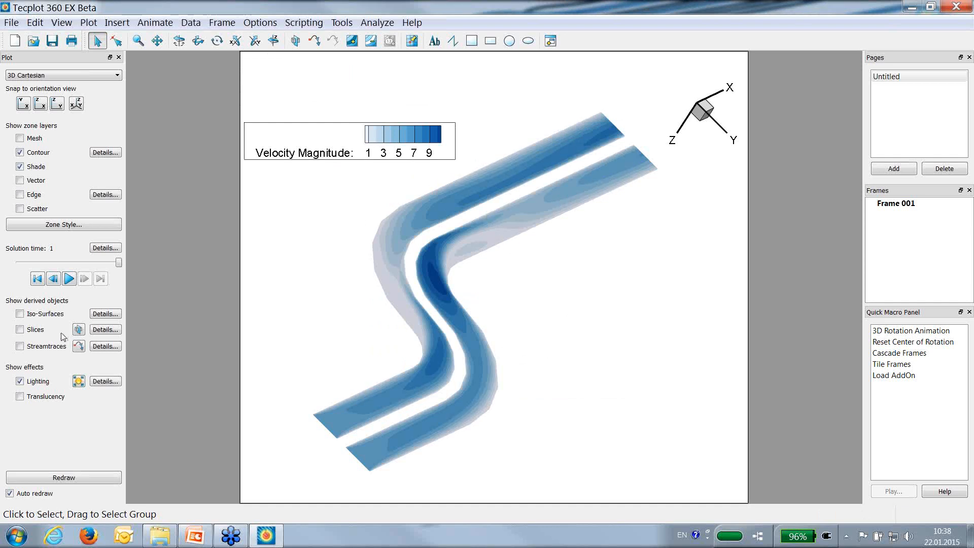
Show slices and place an X slice across the pipe just past the S-bend, at about X=2.52.
left_click(20, 330)
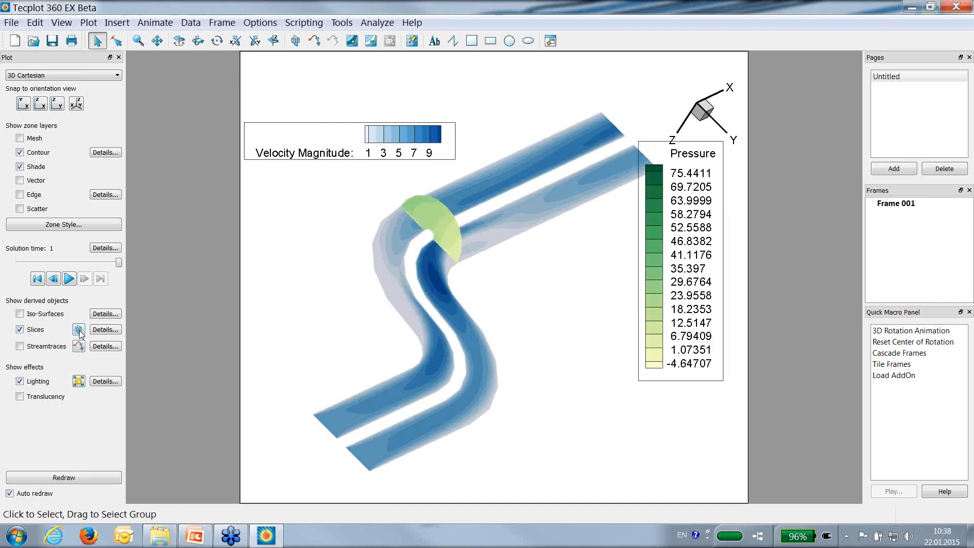
left_click(79, 329)
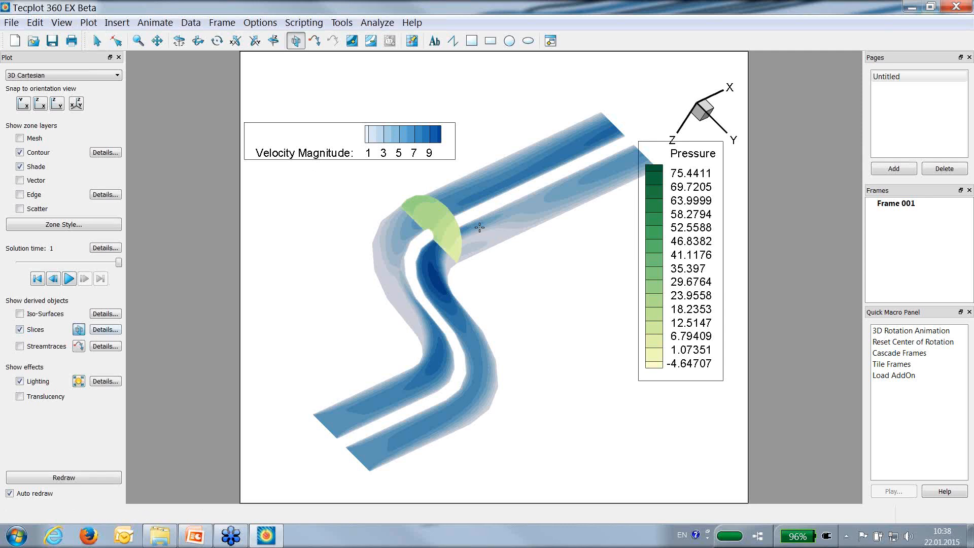
left_click(468, 237)
left_click_drag(467, 237, 470, 258)
Flood the slice across the pipe with contour group C2: Velocity Magnitude.
right_click(468, 209)
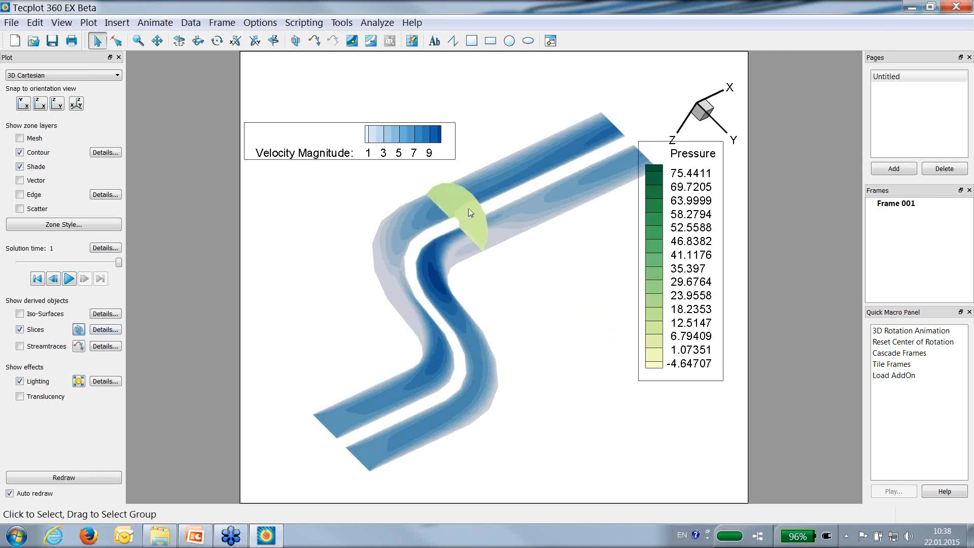
left_click(507, 198)
left_click(527, 227)
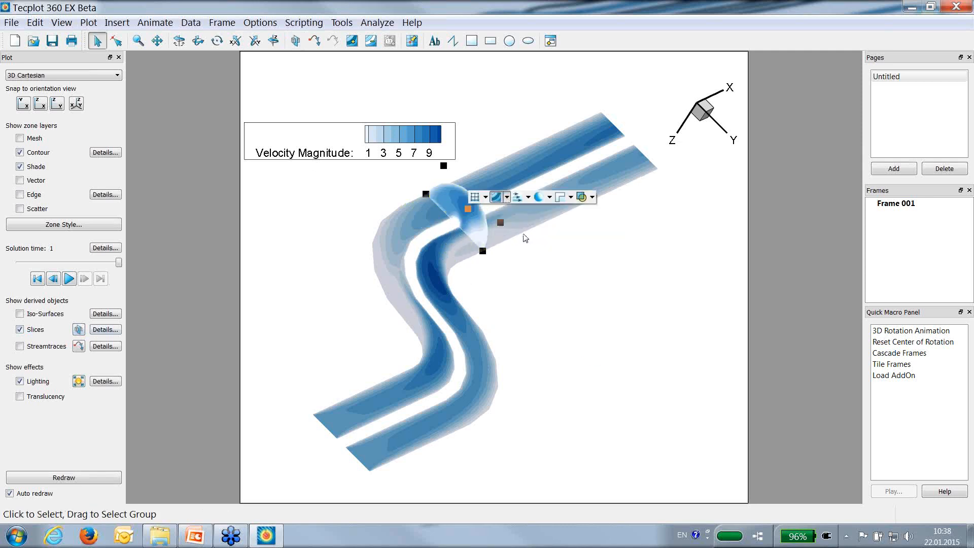
Select the slice and extract slices over time into the data set.
left_click(469, 206)
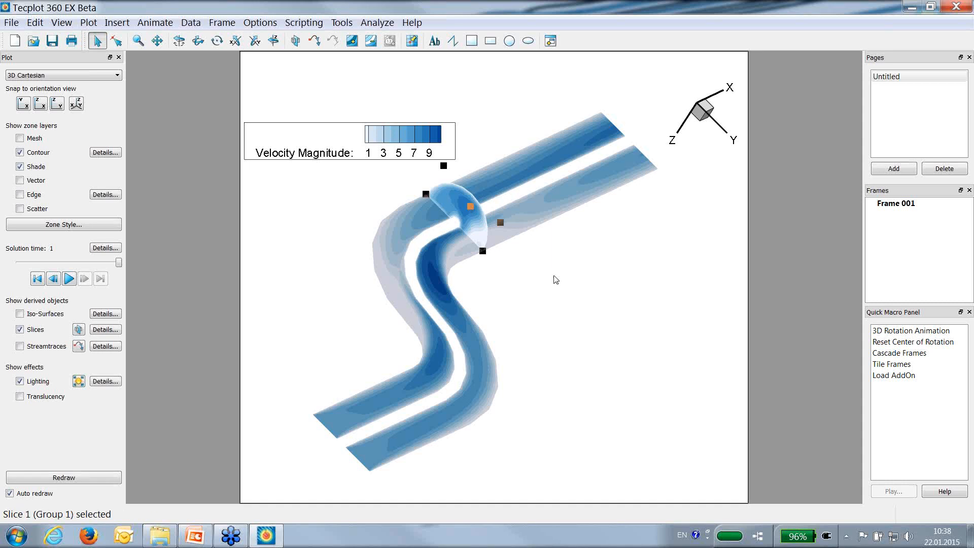
left_click(190, 23)
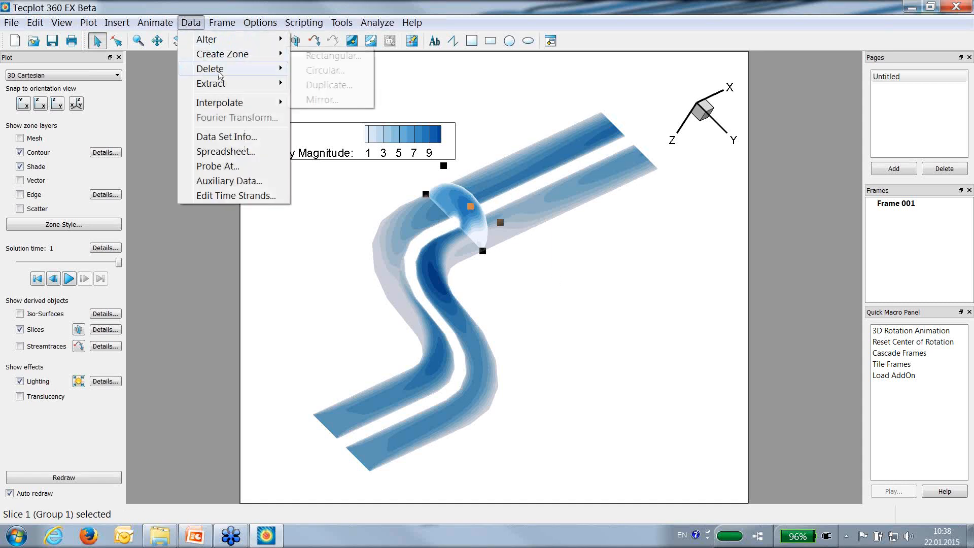
mouse_move(233, 85)
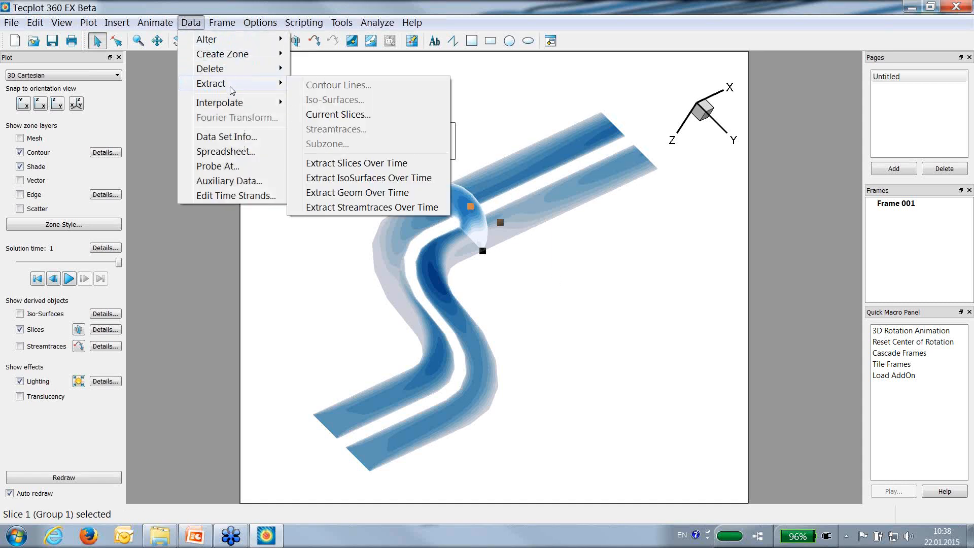
left_click(345, 165)
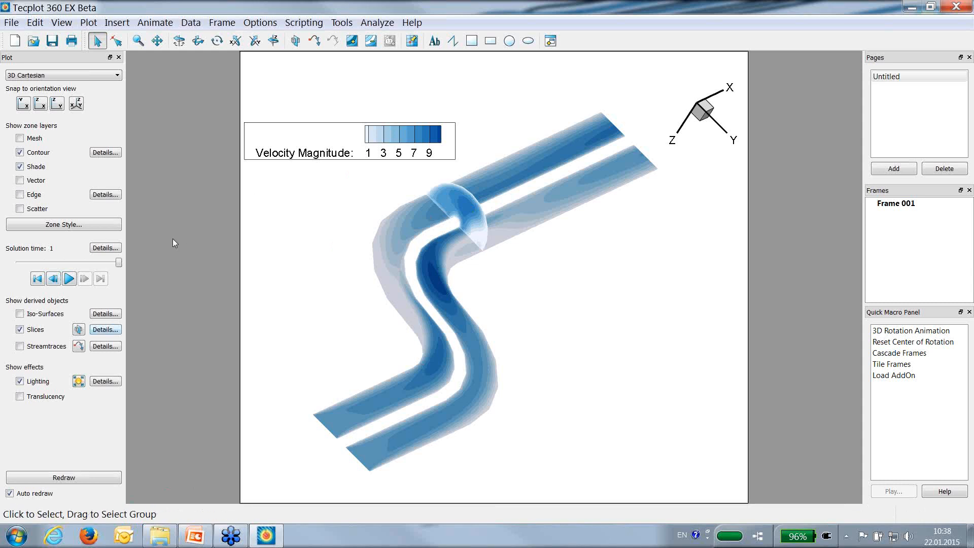
Duplicate the plot frame and shrink the copy into the lower-right corner of the original frame.
left_click(239, 208)
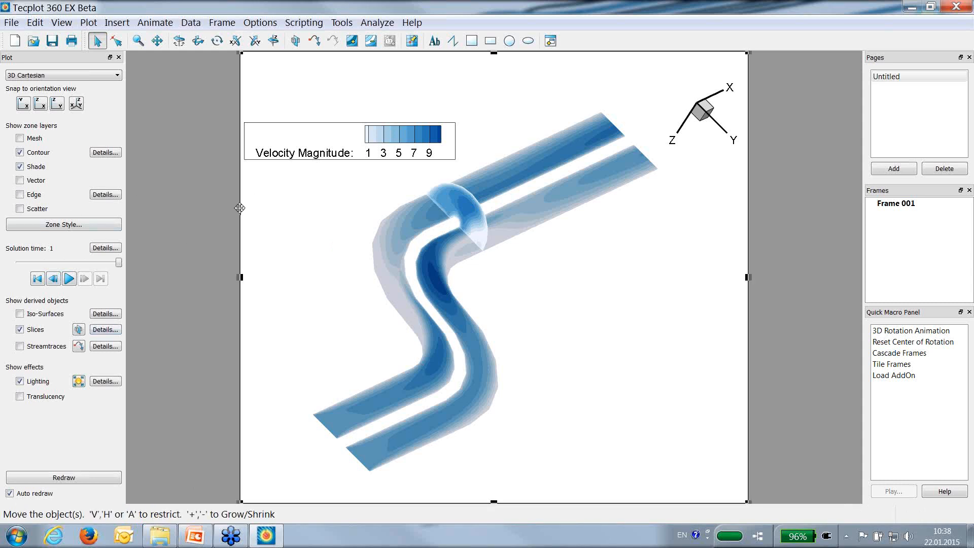
left_click(262, 211)
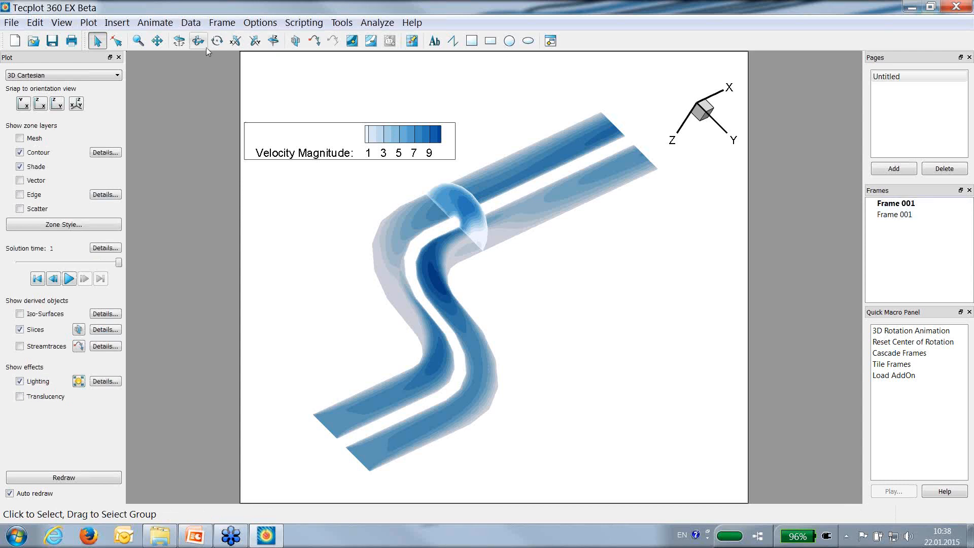
left_click(240, 53)
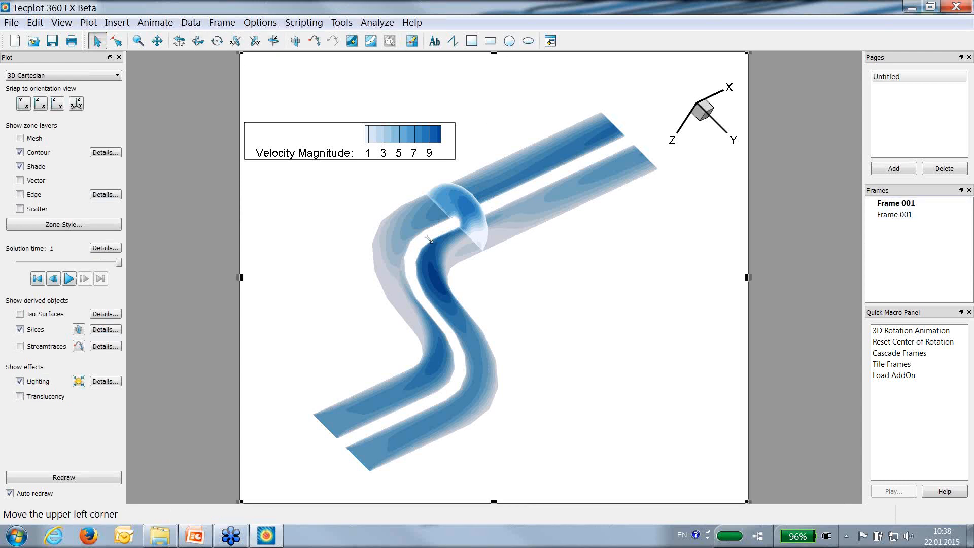
left_click_drag(428, 238, 504, 270)
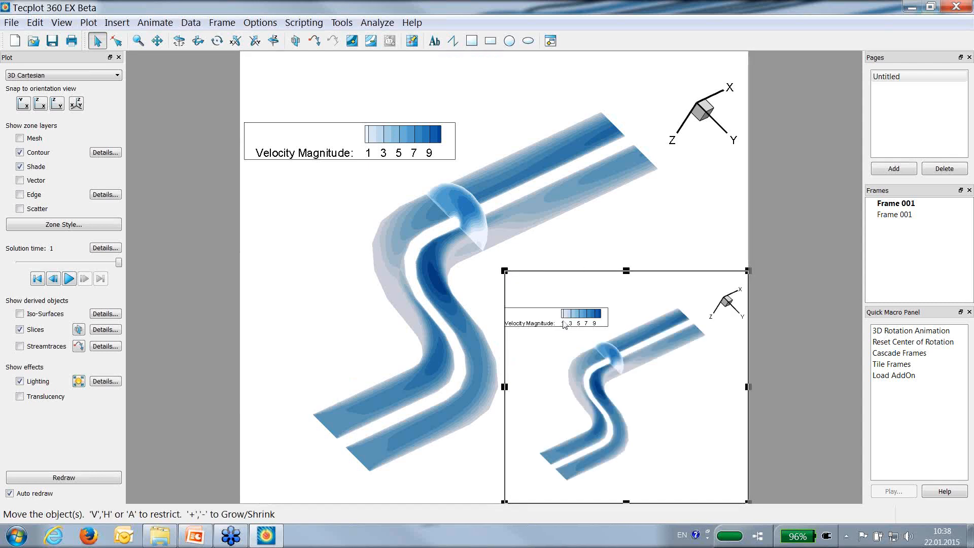
Delete the Velocity Magnitude legend and the axis triad from the small copied frame.
left_click(587, 320)
key("Delete")
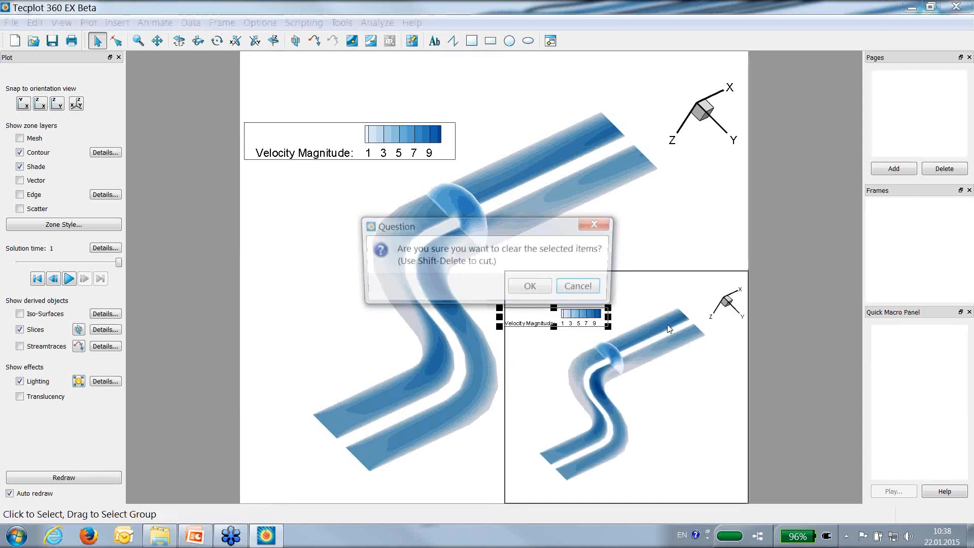
left_click(734, 306)
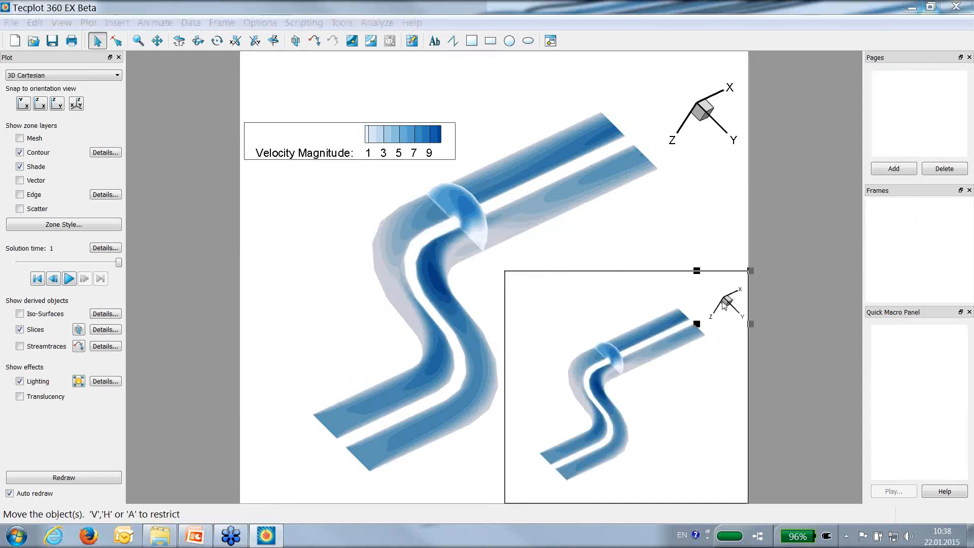
key("Delete")
left_click(523, 286)
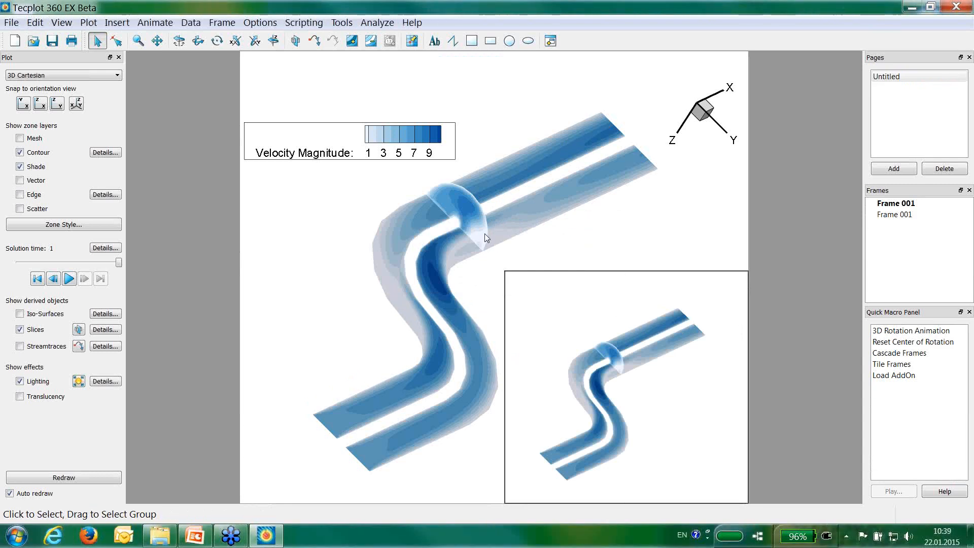
Hide the border of the small copied frame.
double_click(519, 273)
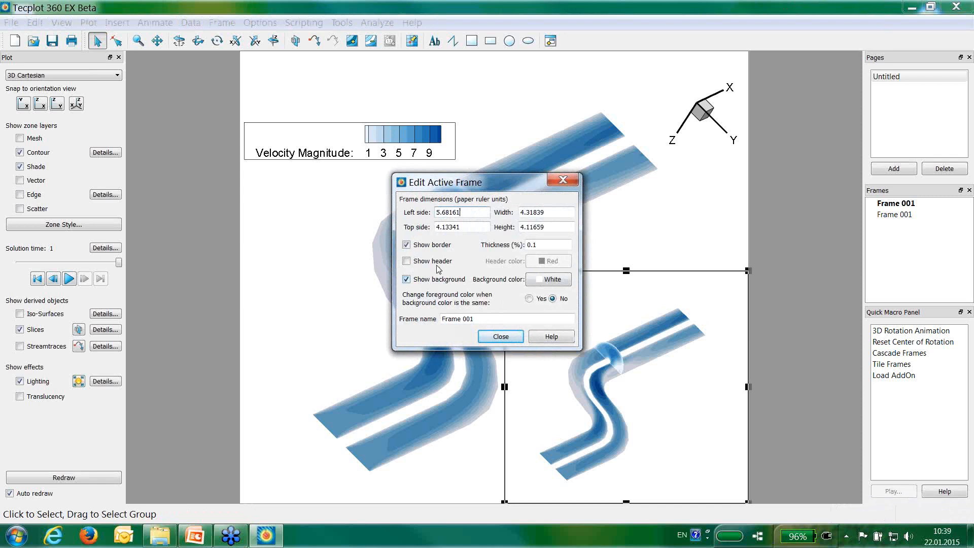
left_click(437, 246)
left_click(495, 337)
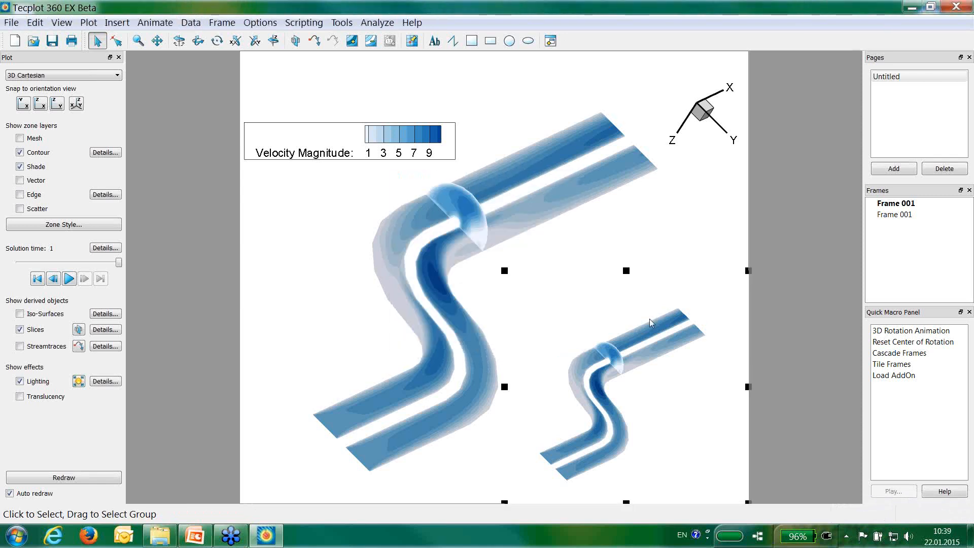
Switch the small frame to a 2D Cartesian plot and show only the extracted slice zone at X=2.51653.
left_click(61, 75)
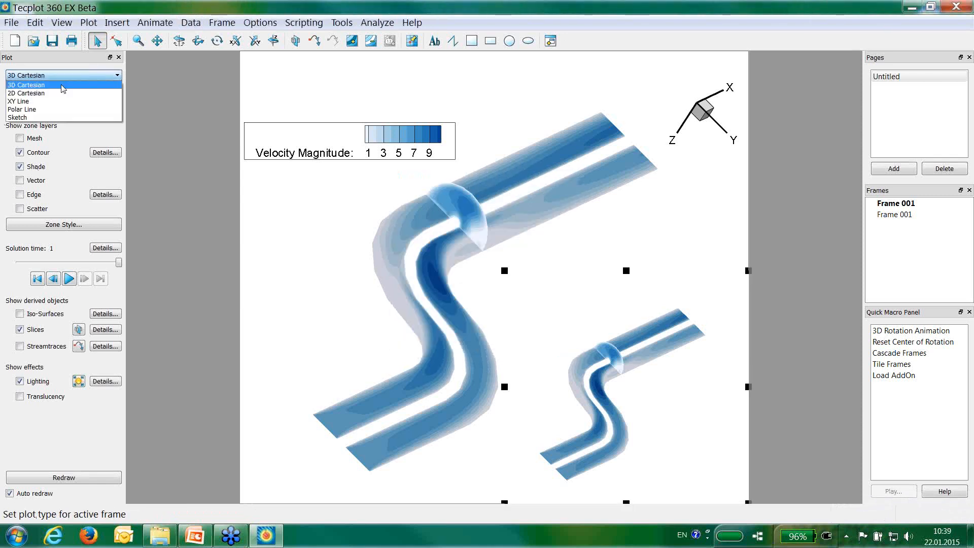
left_click(56, 103)
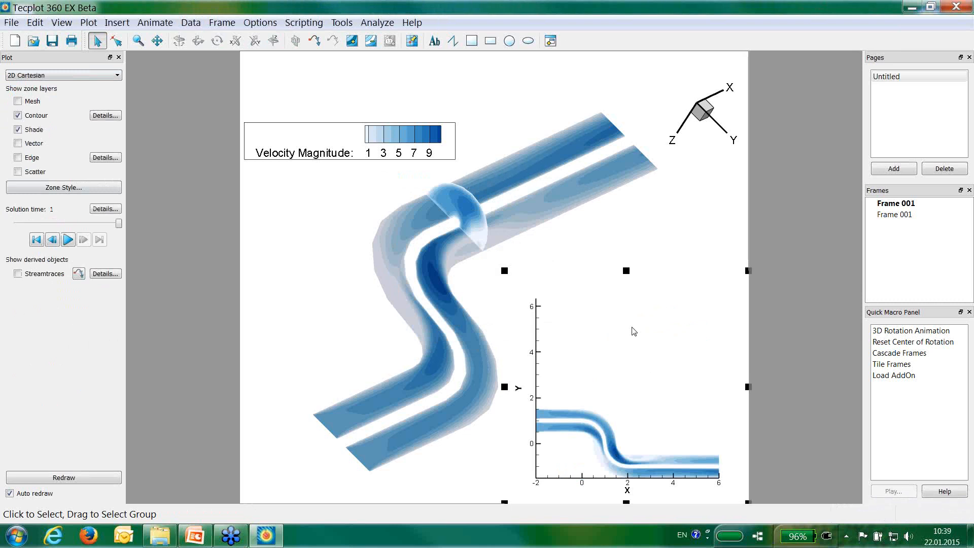
left_click(63, 187)
scroll(437, 284, "down", 1)
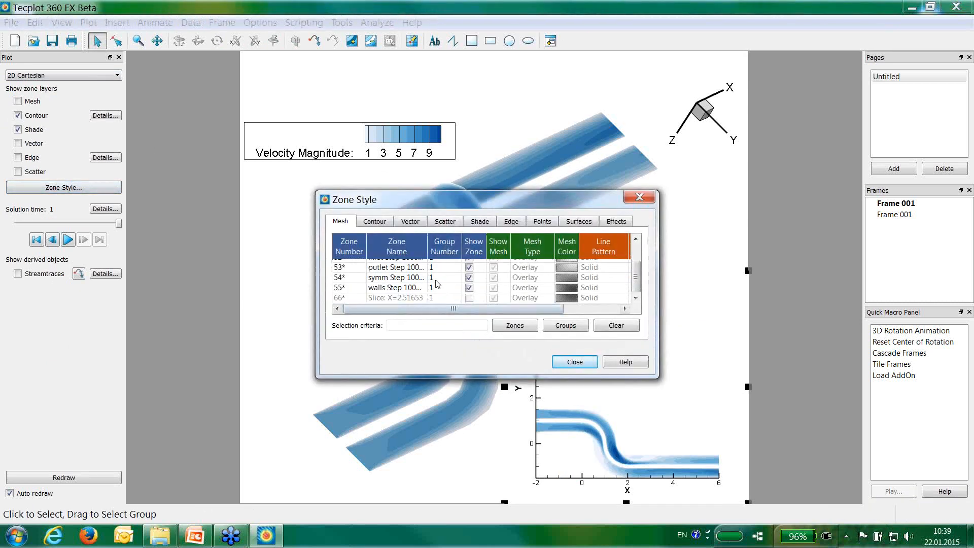
left_click(470, 299)
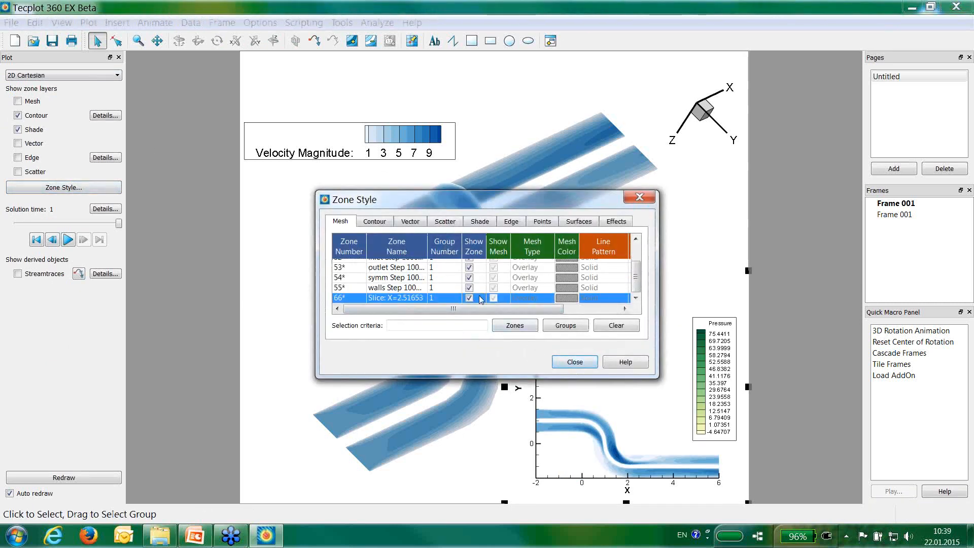
right_click(481, 299)
left_click(507, 334)
left_click(574, 362)
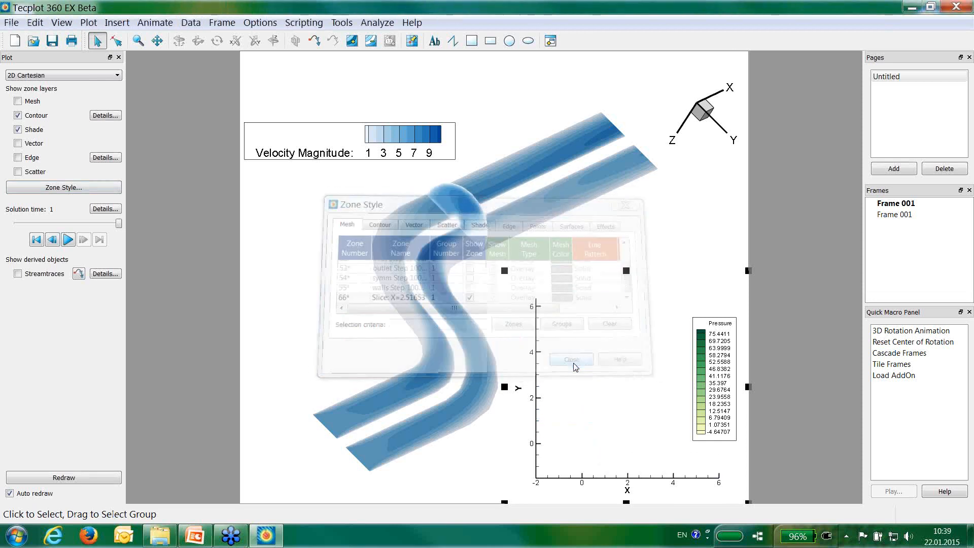
Assign variable Y to the X axis and variable Z to the Y axis of the small 2D plot.
left_click(88, 22)
left_click(109, 62)
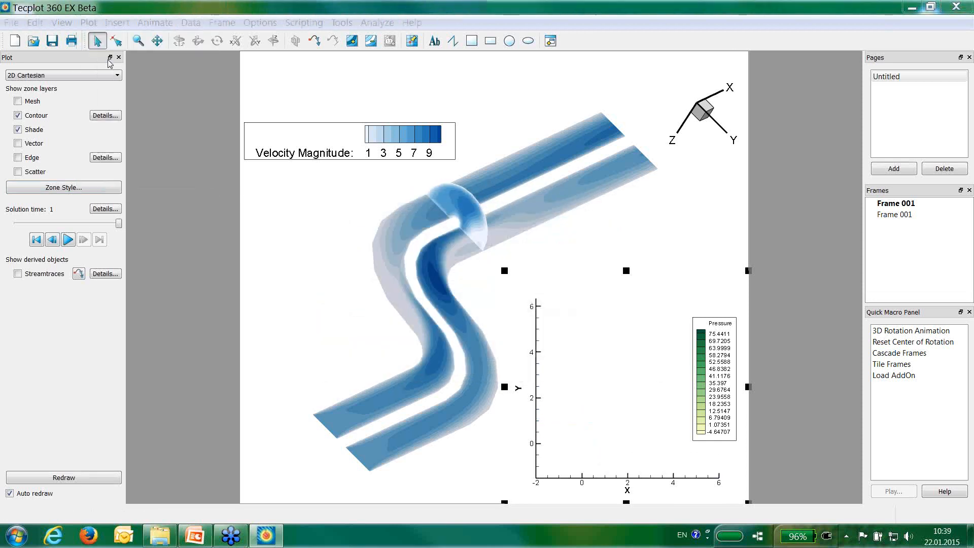
left_click(483, 246)
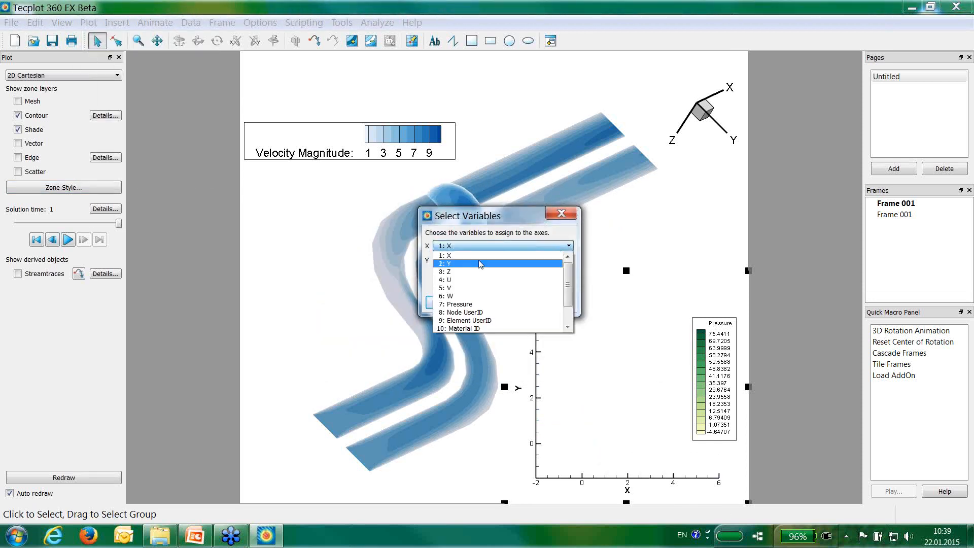
left_click(481, 264)
left_click(481, 260)
left_click(482, 286)
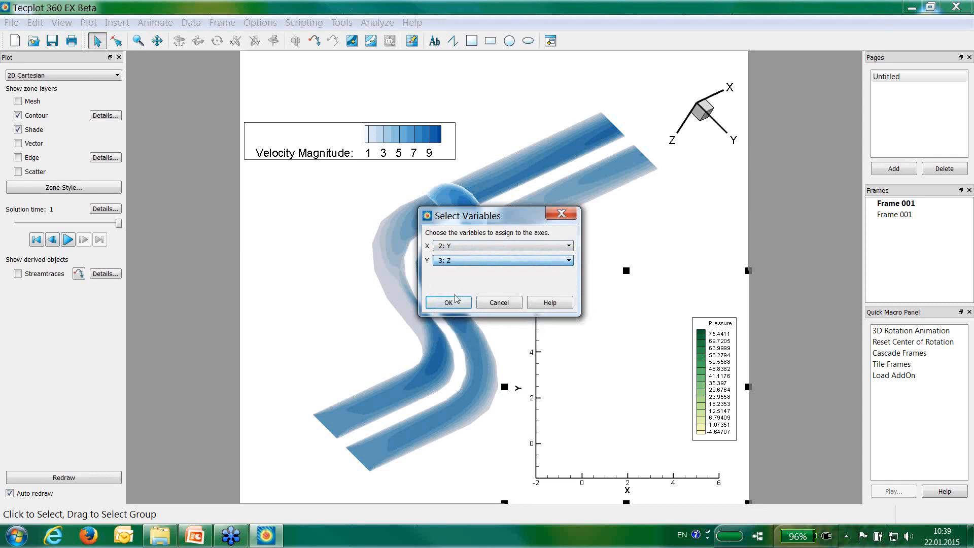
left_click(449, 302)
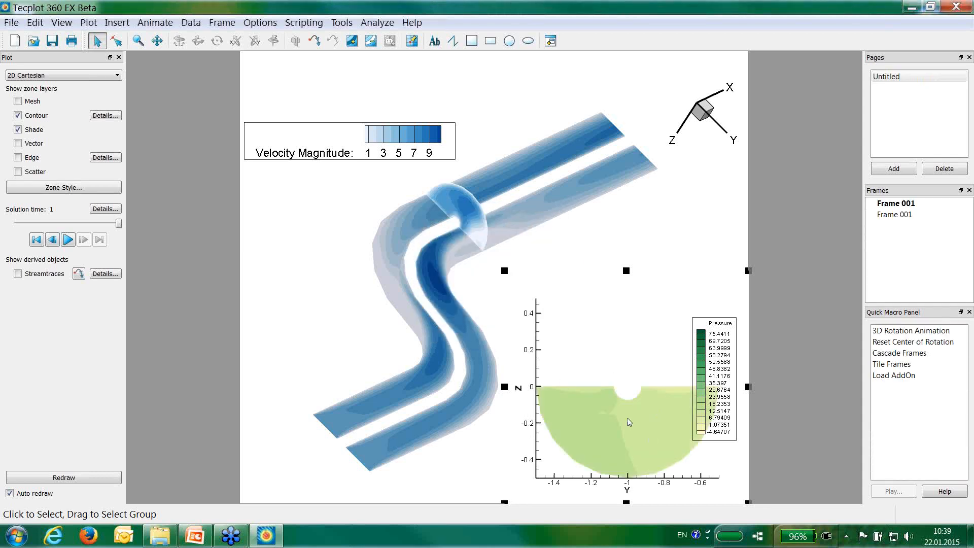
Flood the extracted slice zone in the small 2D plot with contour group C2: Velocity Magnitude.
right_click(628, 423)
left_click(666, 407)
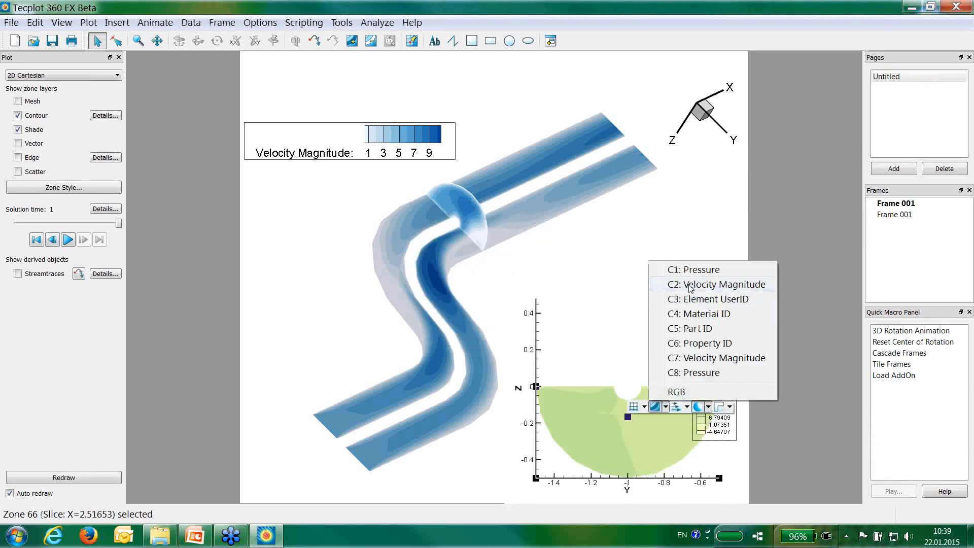
left_click(692, 287)
left_click(663, 337)
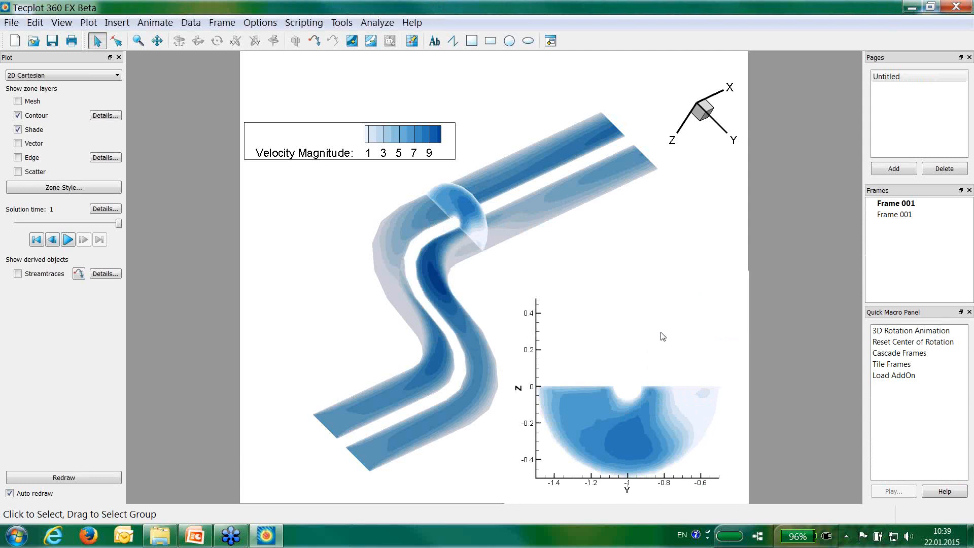
Show vectors on the extracted slice zone in the small 2D plot and color them by C1: Pressure.
right_click(635, 420)
left_click(695, 409)
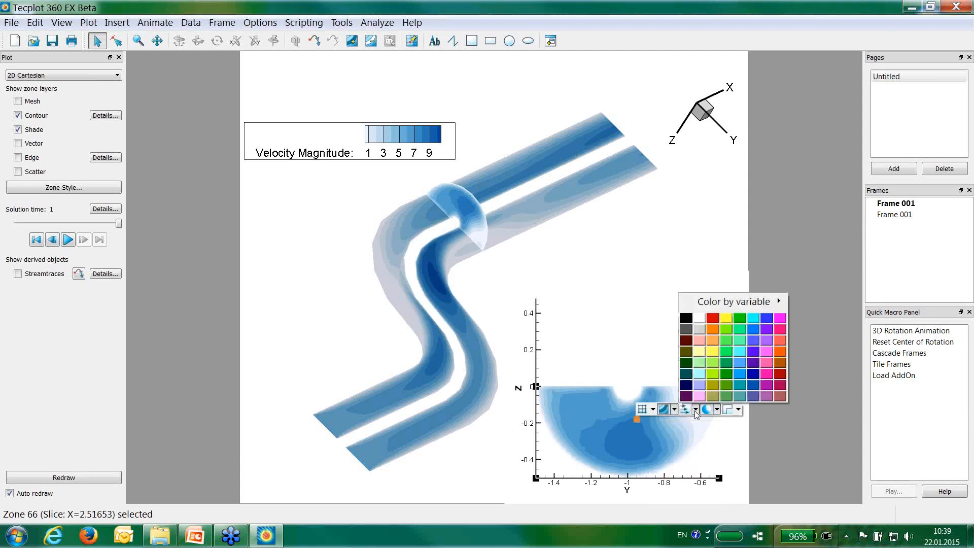
left_click(691, 412)
left_click(685, 410)
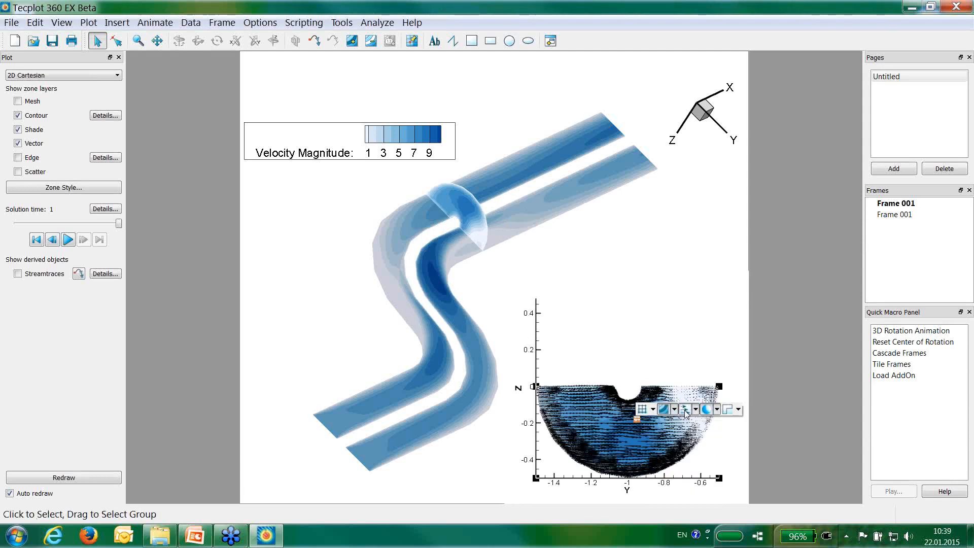
left_click(694, 411)
mouse_move(731, 302)
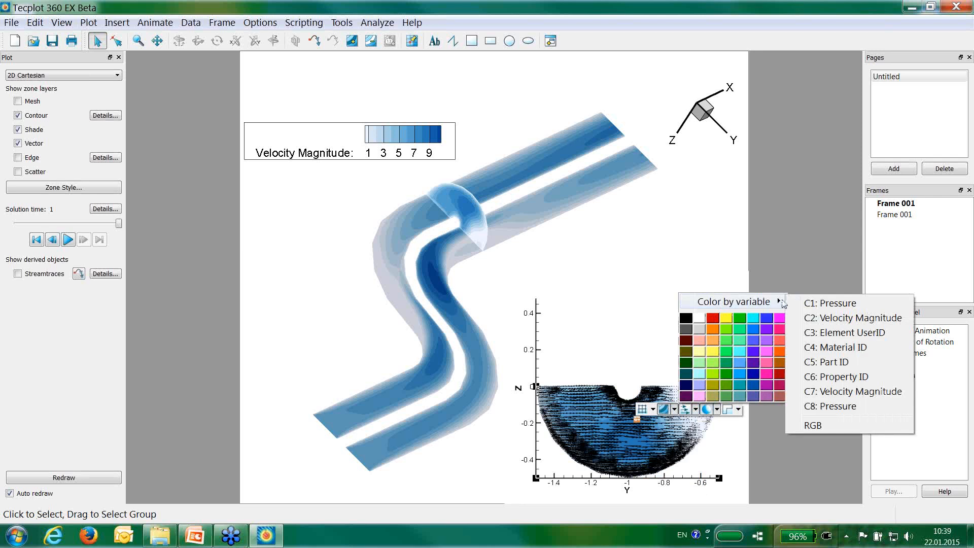
left_click(843, 304)
left_click(651, 330)
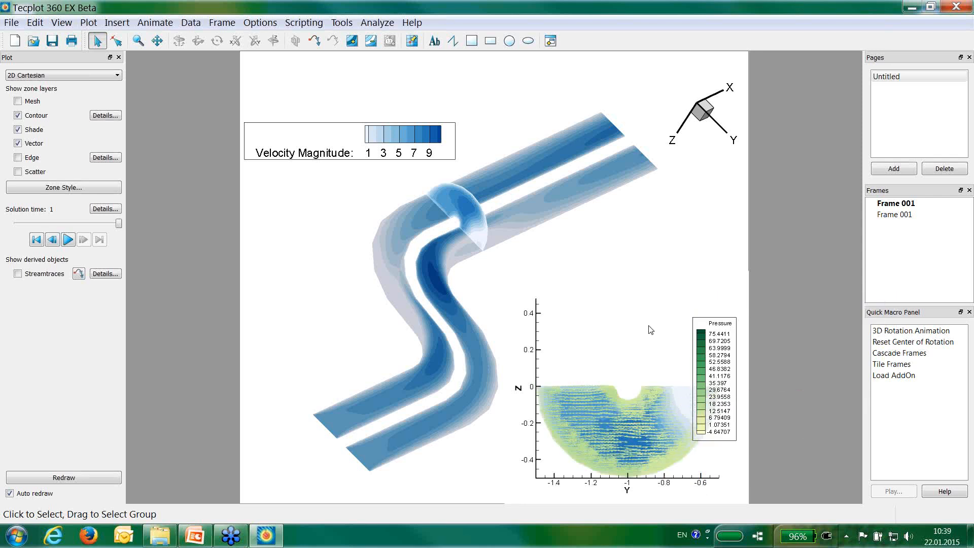
Set the Pressure legend to horizontal with automatic resizing and move it below the 2D slice plot.
double_click(719, 382)
left_click(457, 191)
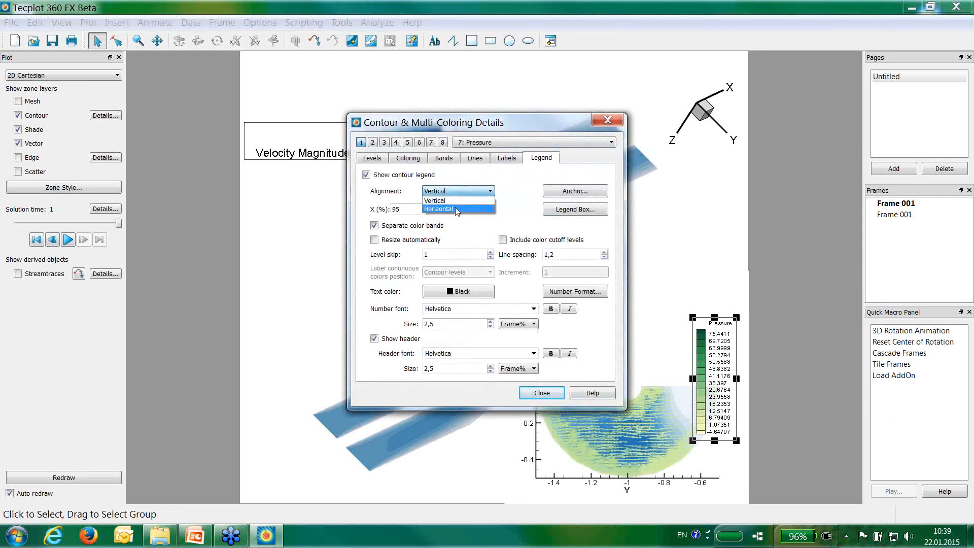
left_click(455, 209)
left_click(375, 239)
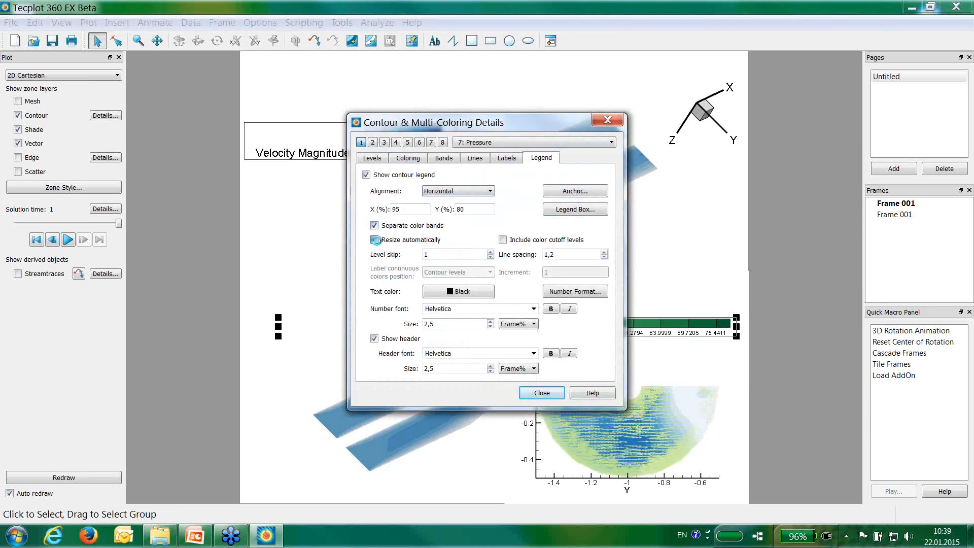
left_click(541, 393)
left_click_drag(694, 325, 702, 496)
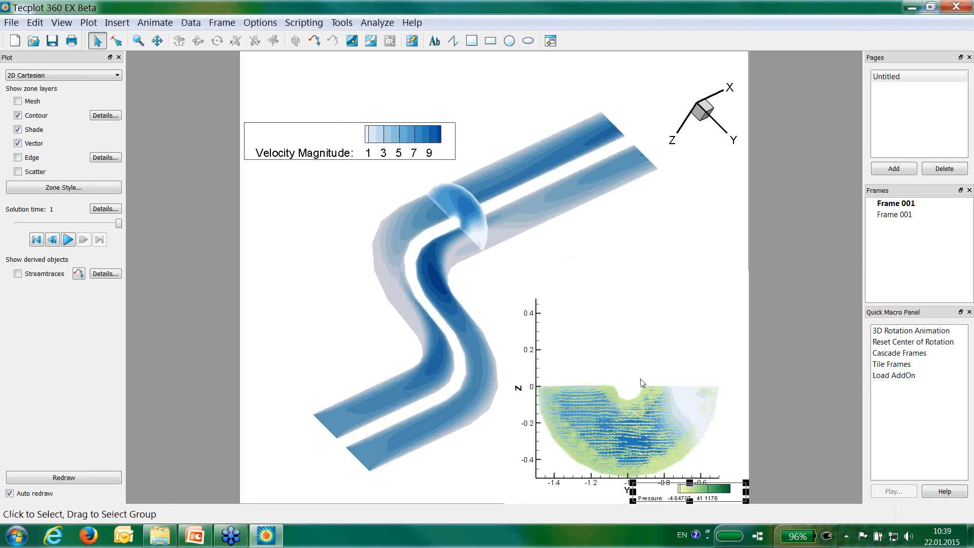
For the large 3D frame, set up a Mass Flow Rate integration by Time Strands.
left_click(553, 271)
left_click(317, 268)
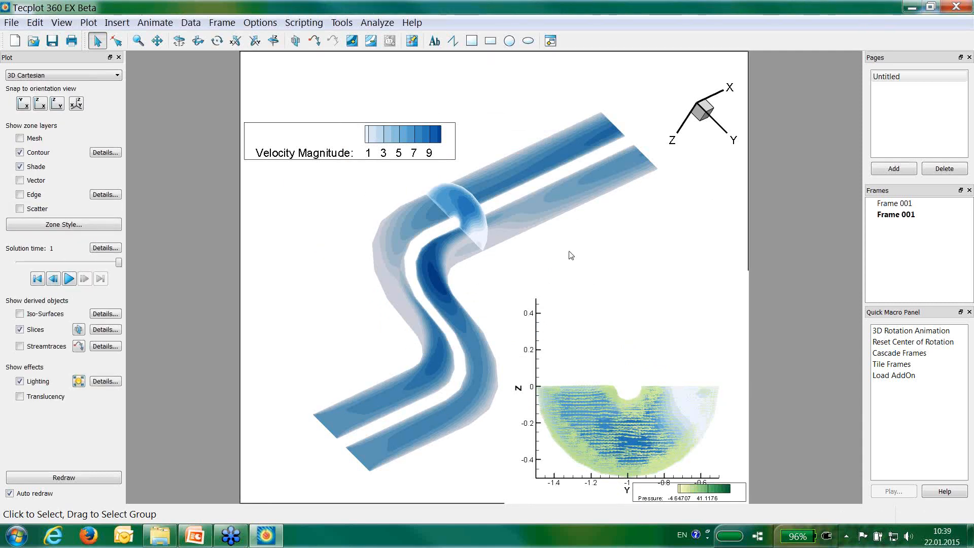
left_click(377, 23)
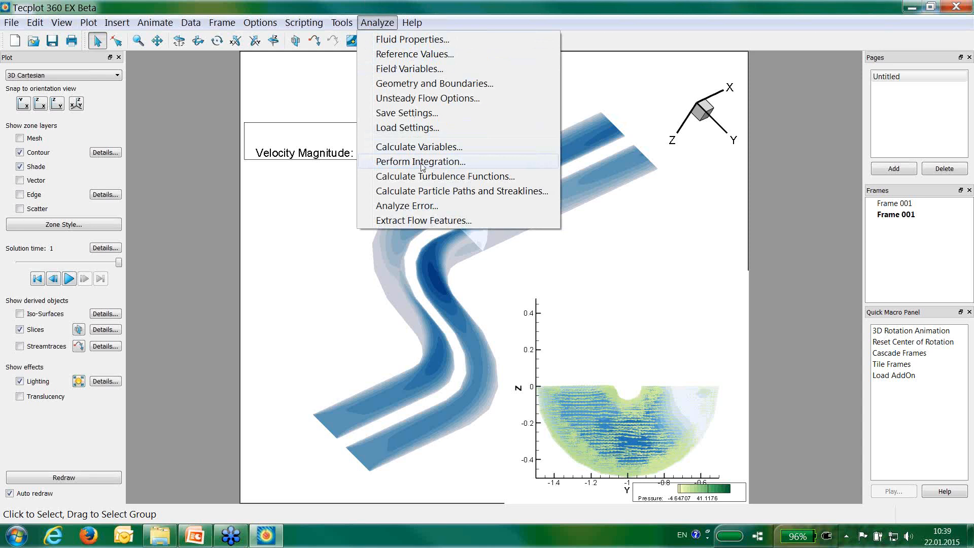
left_click(421, 162)
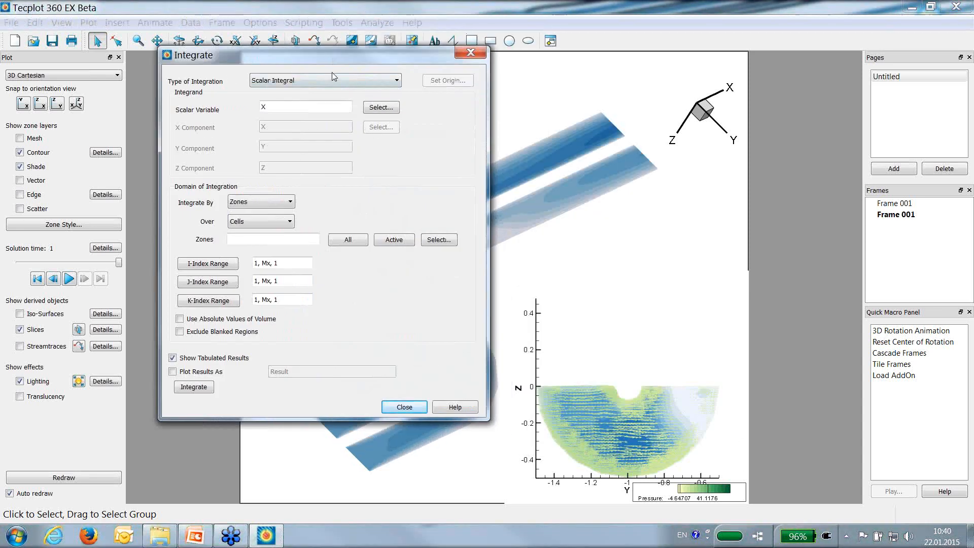
left_click(327, 77)
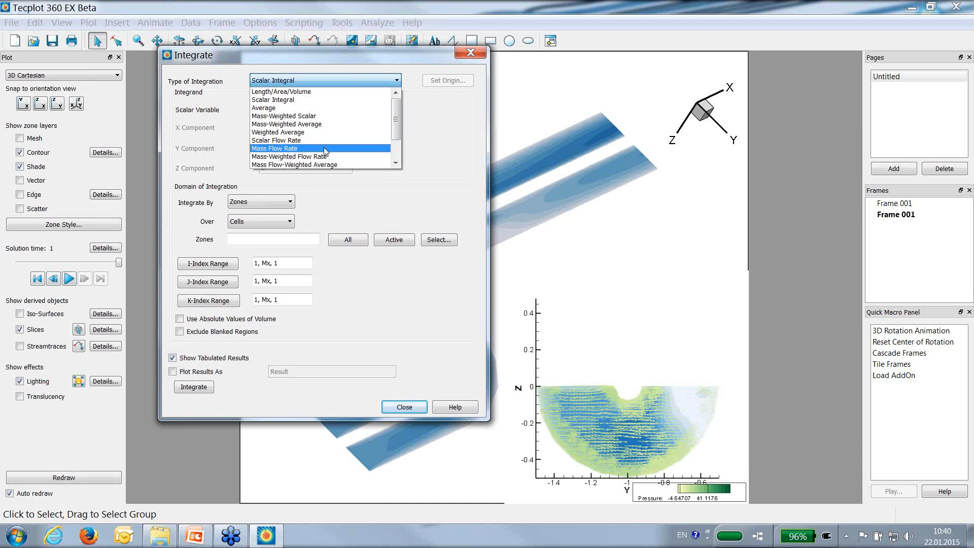
left_click(325, 149)
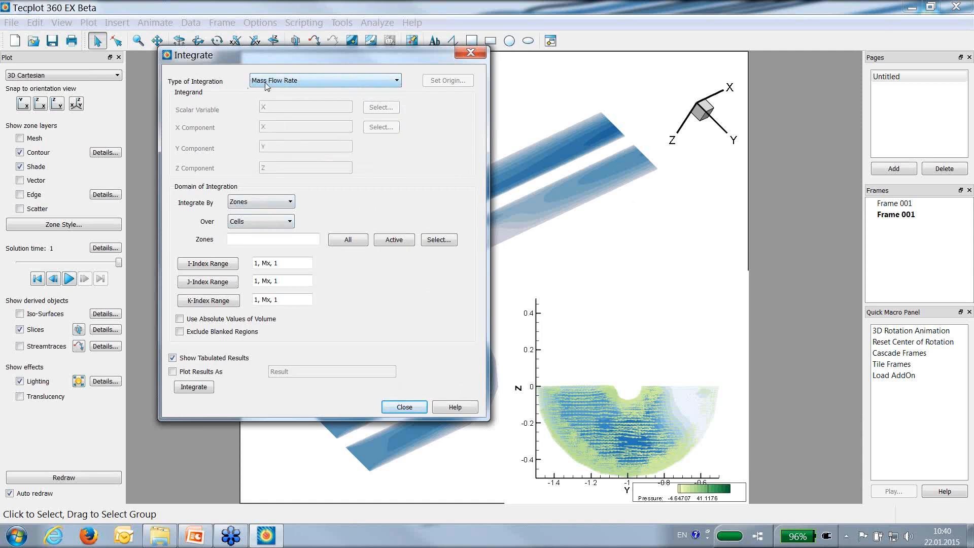
left_click(287, 203)
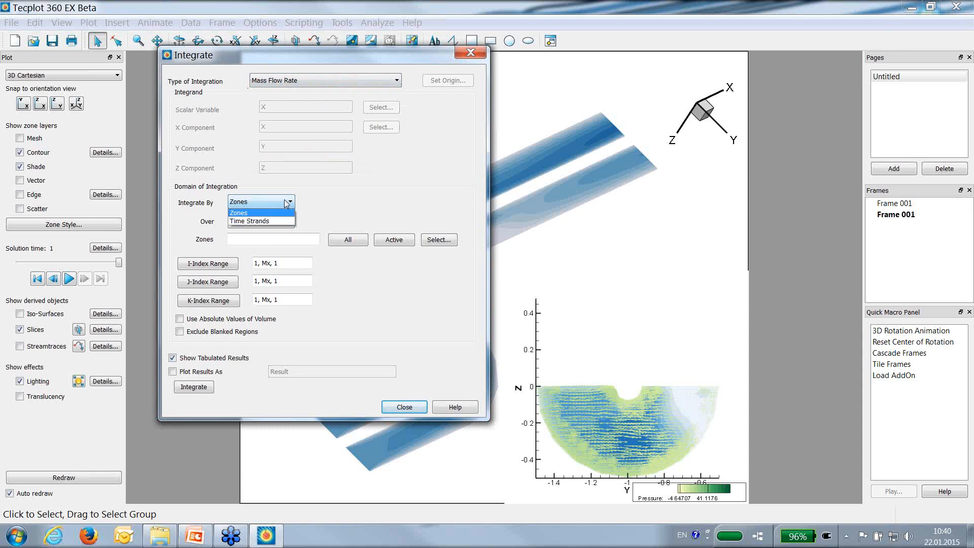
left_click(278, 224)
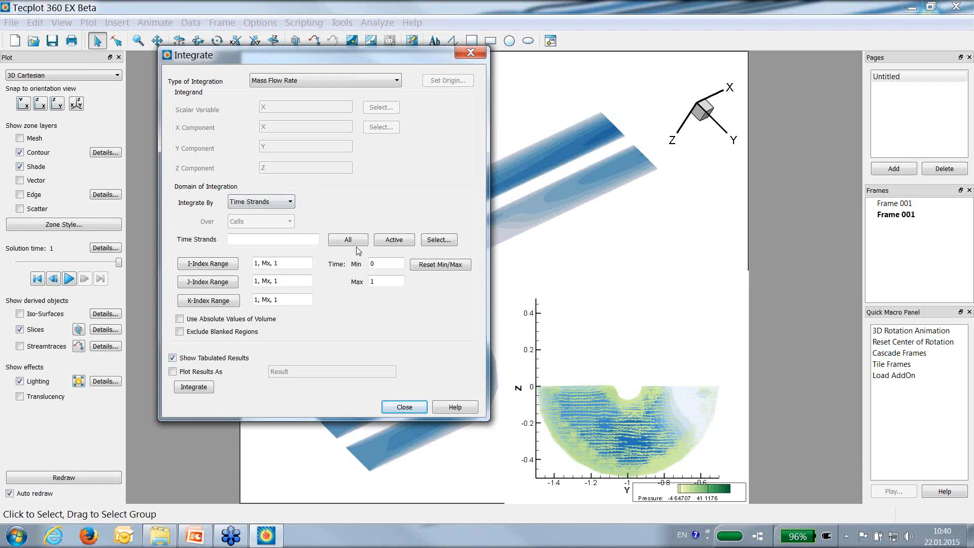
Integrate over time strand 17 (Slice: X=2.51653) with the results also plotted as Result.
left_click(440, 240)
left_click(230, 210)
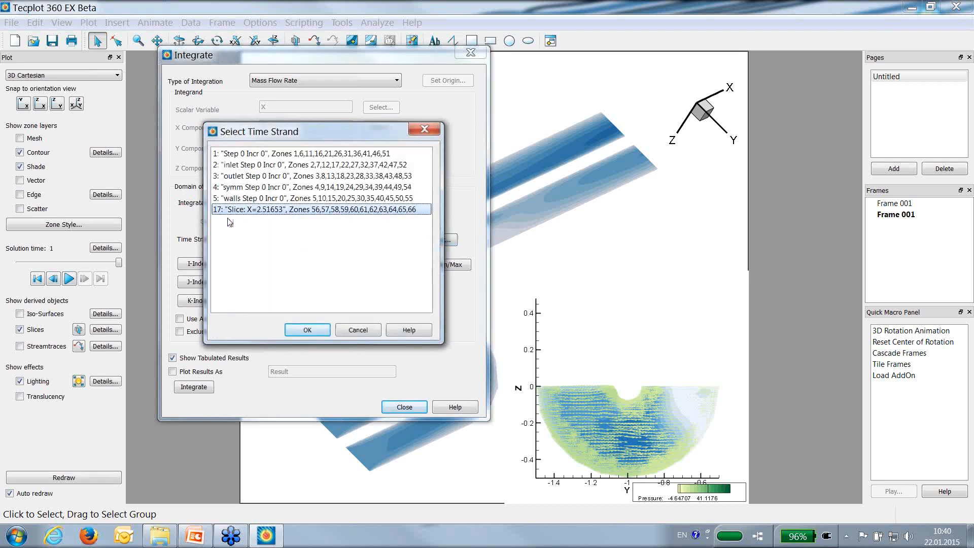
left_click(307, 330)
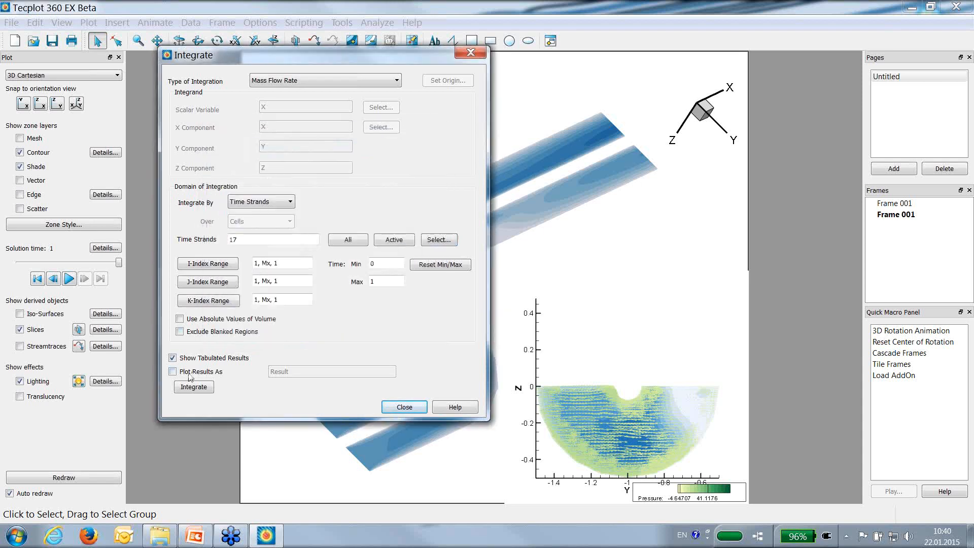
left_click(173, 372)
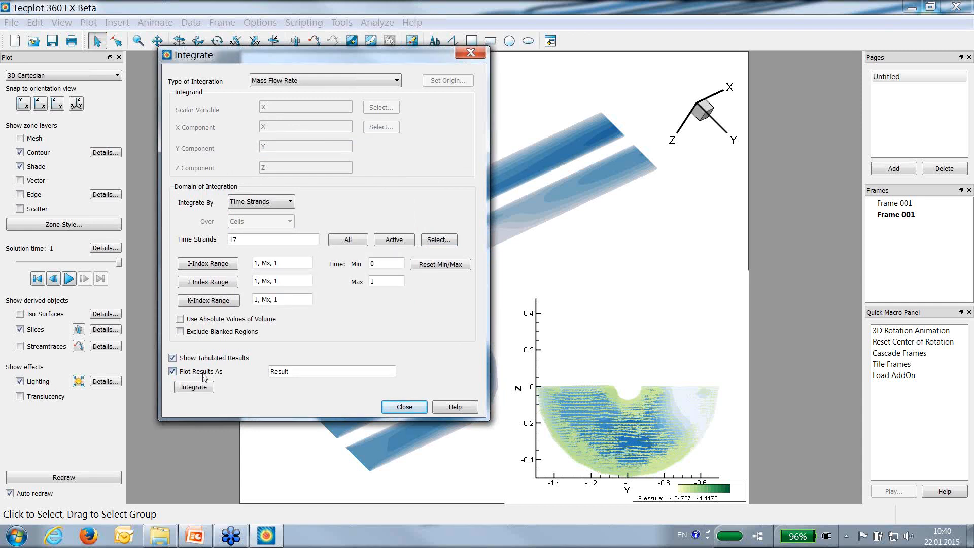
left_click(196, 388)
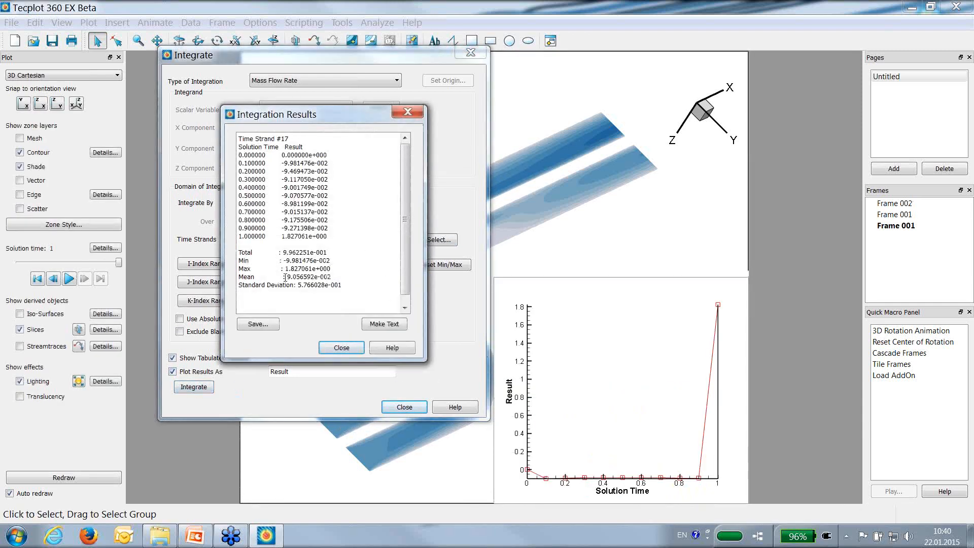
Add the tabulated integration results as text in the 3D frame and move it below the Velocity Magnitude legend.
left_click(381, 327)
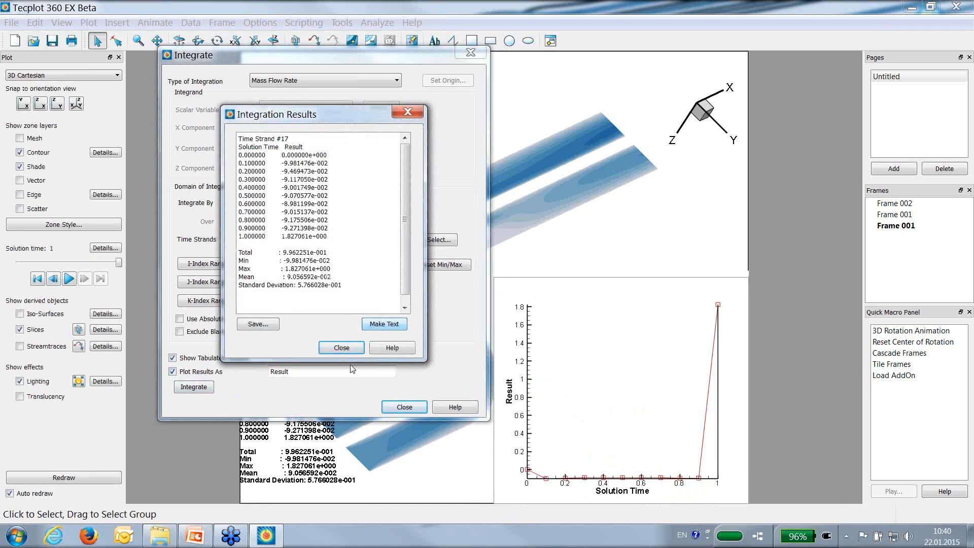
left_click(355, 350)
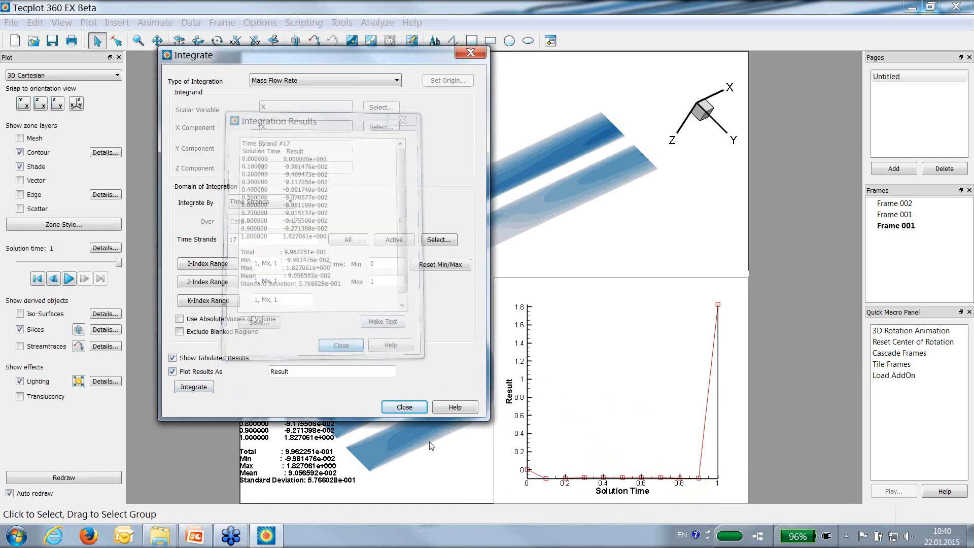
left_click(405, 407)
left_click_drag(306, 436, 351, 260)
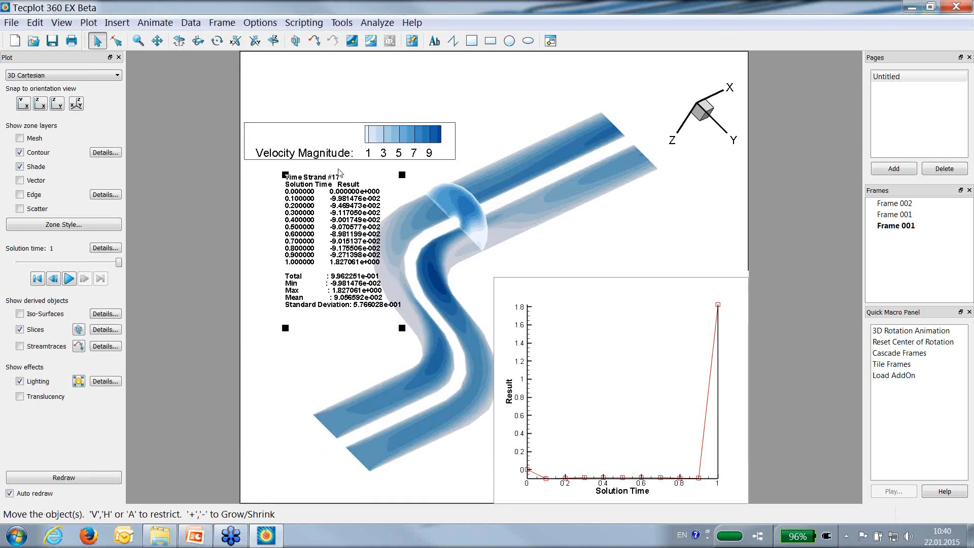
Delete the integration results text from the 3D frame.
key("Delete")
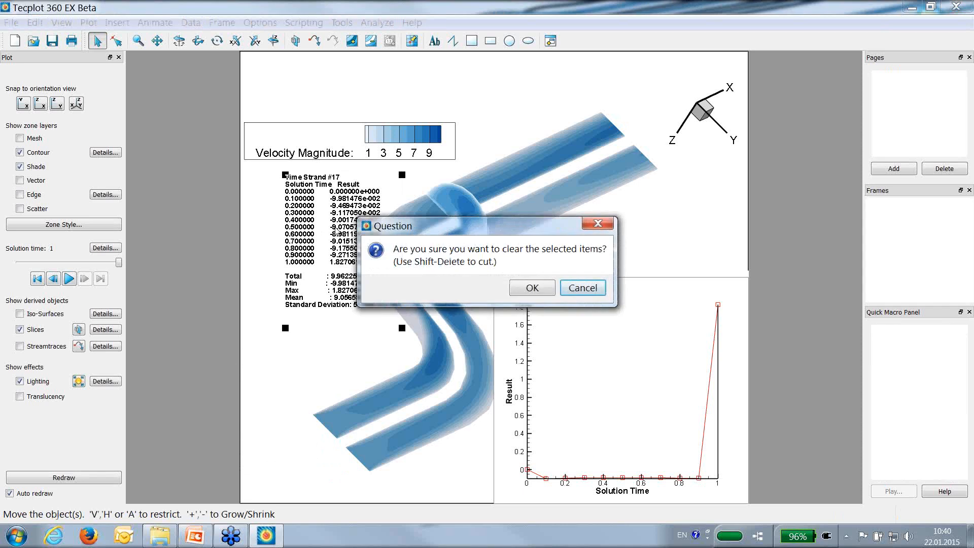
left_click(530, 289)
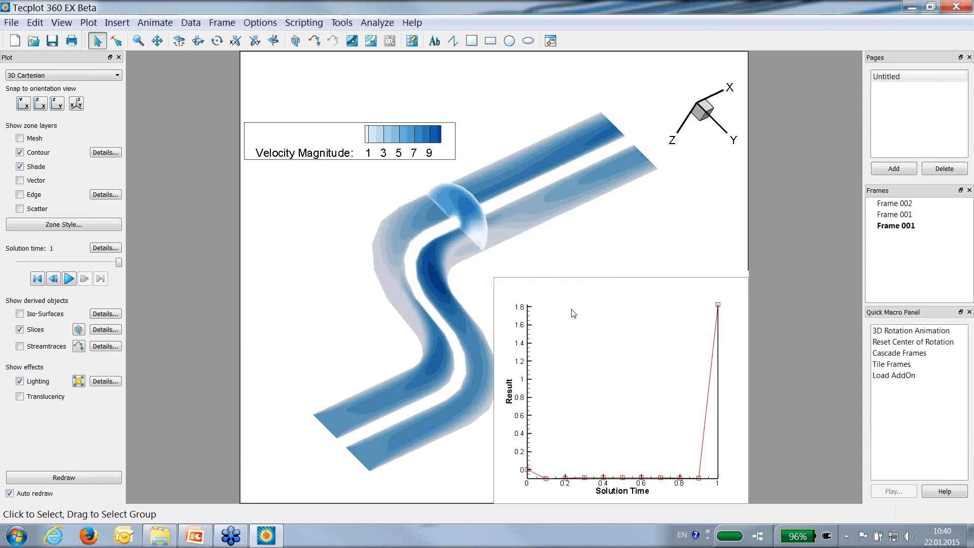
Shrink the Result versus Solution Time plot frame and place it directly above the 2D slice plot.
left_click(606, 278)
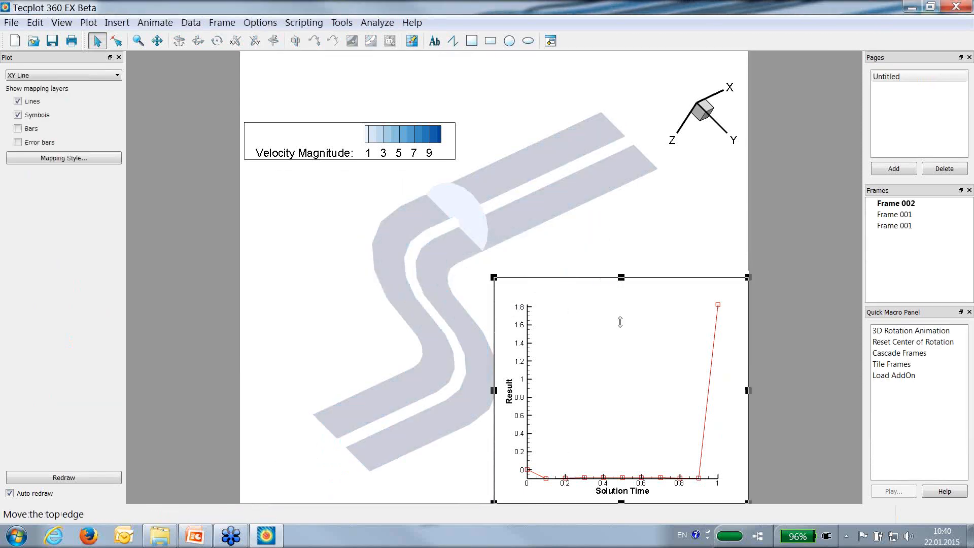
left_click_drag(620, 322, 620, 388)
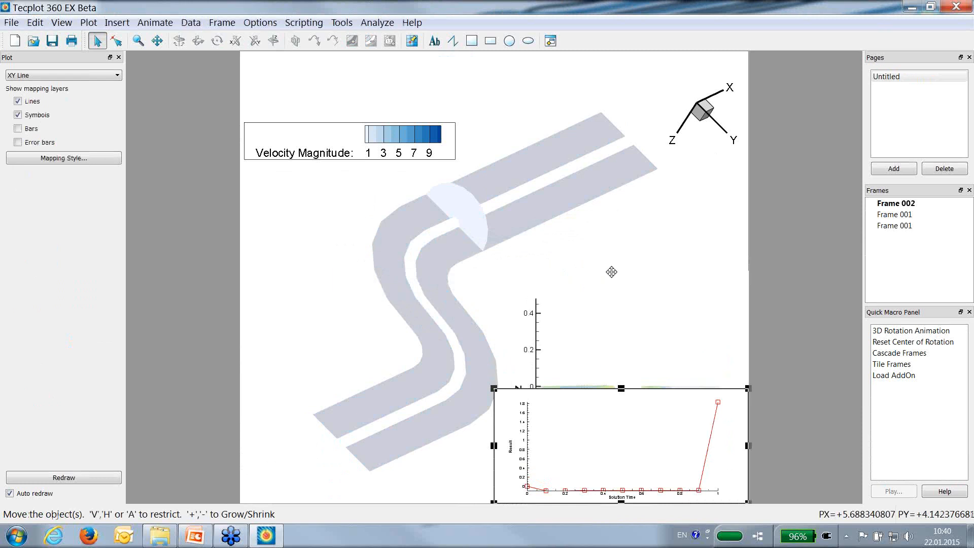
left_click_drag(611, 272, 608, 267)
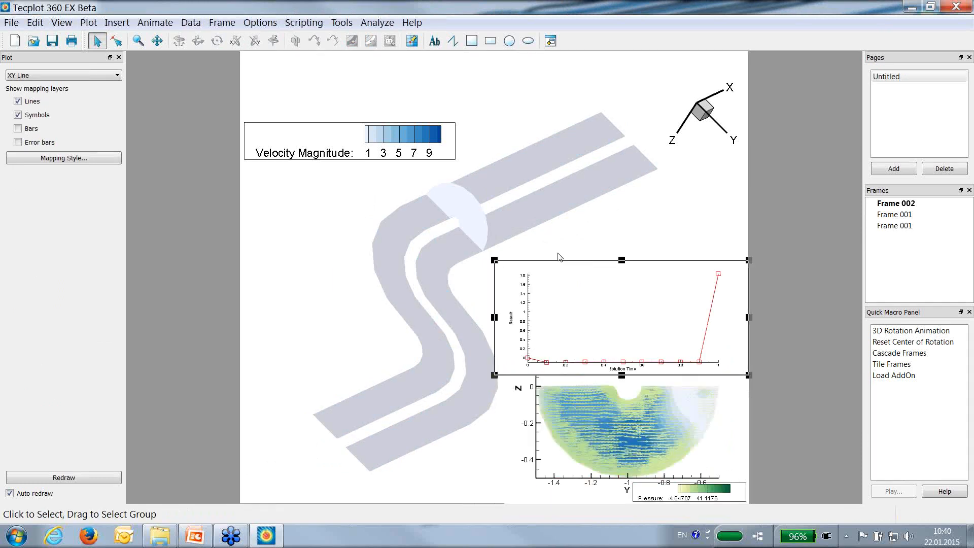
left_click_drag(495, 260, 564, 274)
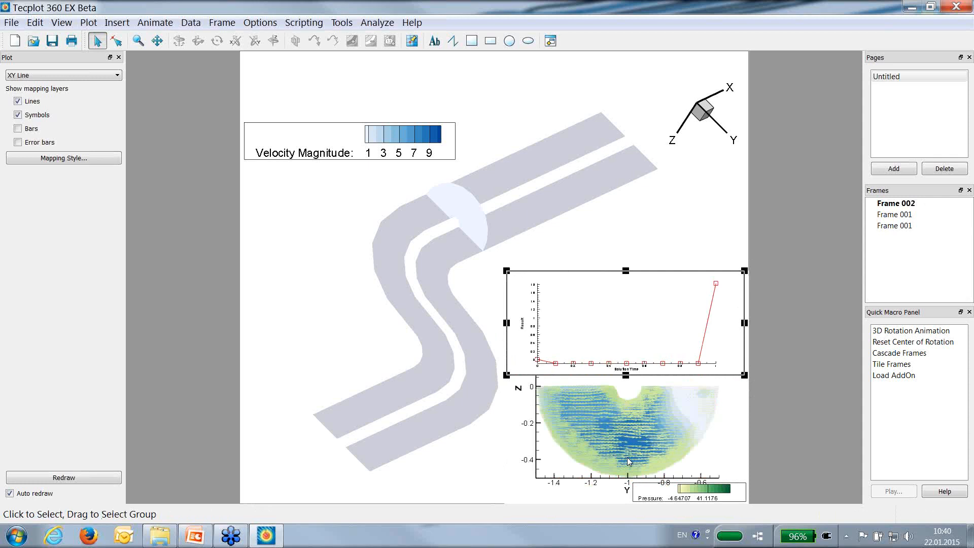
Apply the 3D frame's solution time link to all frames of group 1.
left_click(407, 302)
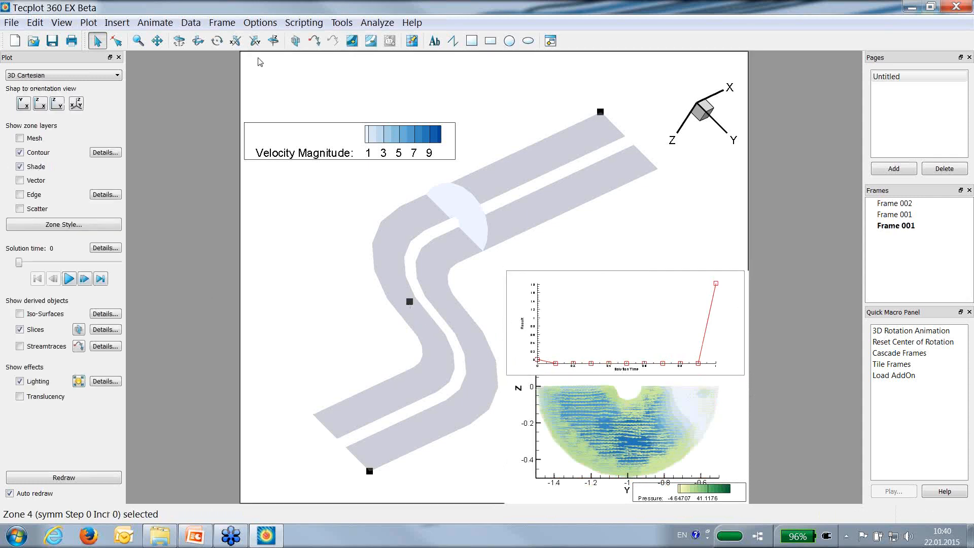
left_click(227, 23)
left_click(247, 72)
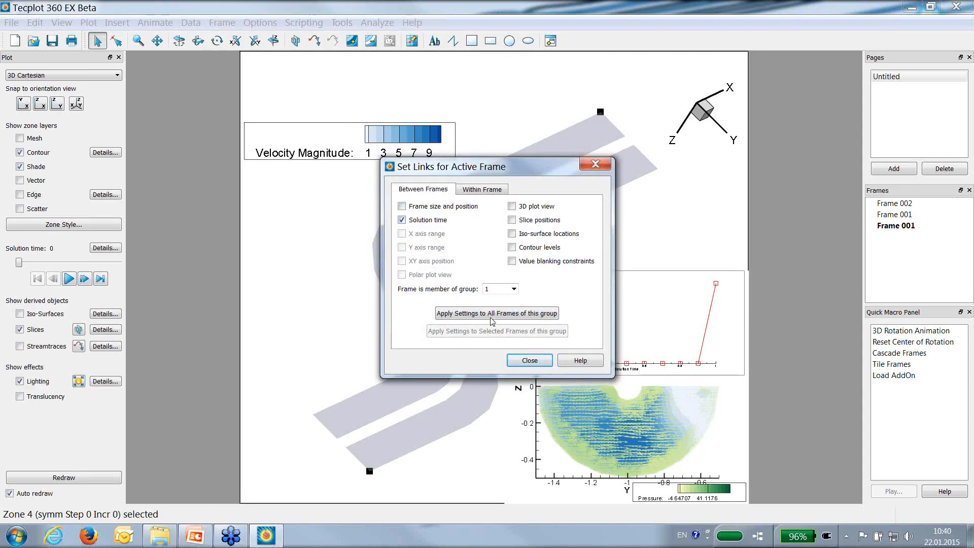
left_click(494, 317)
left_click(528, 361)
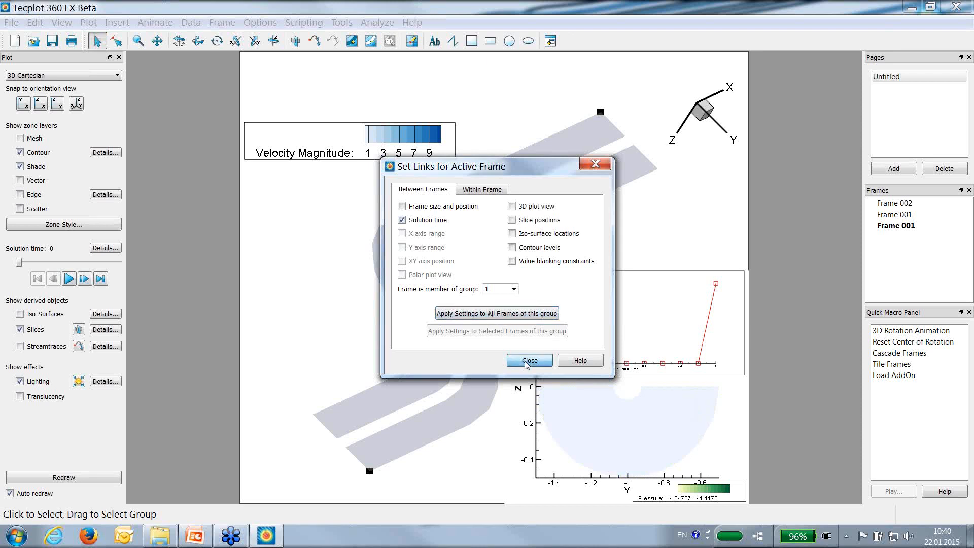
Delete the Pressure legend from the 2D slice frame.
left_click(646, 502)
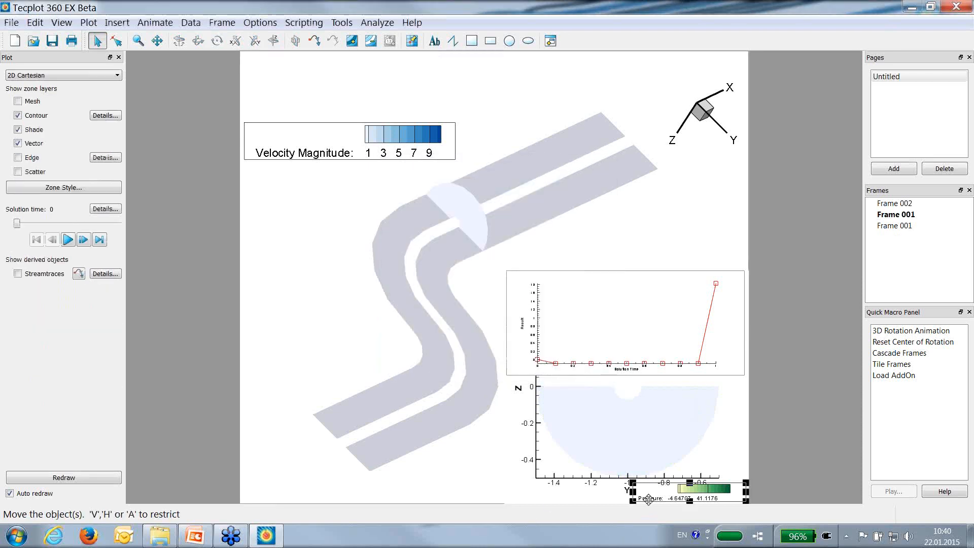
key("Delete")
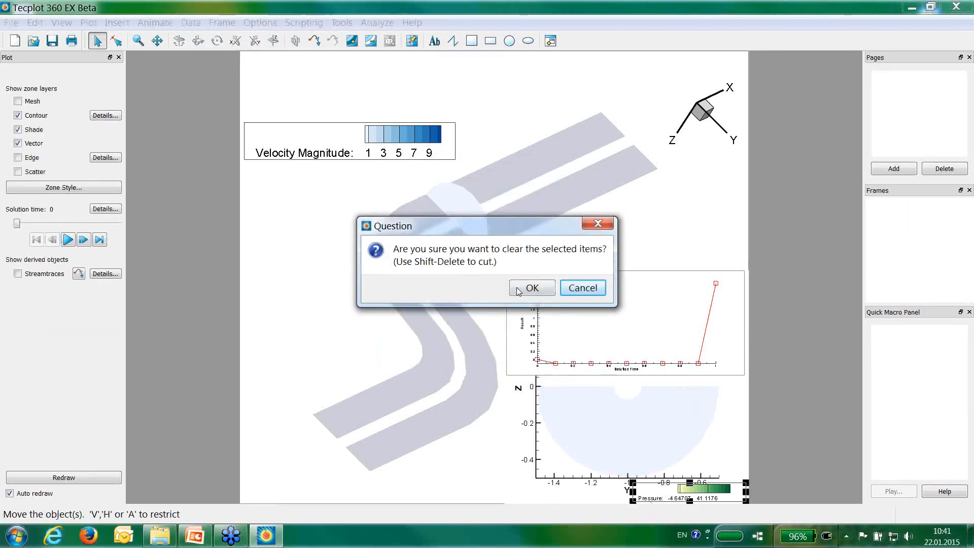
left_click(529, 288)
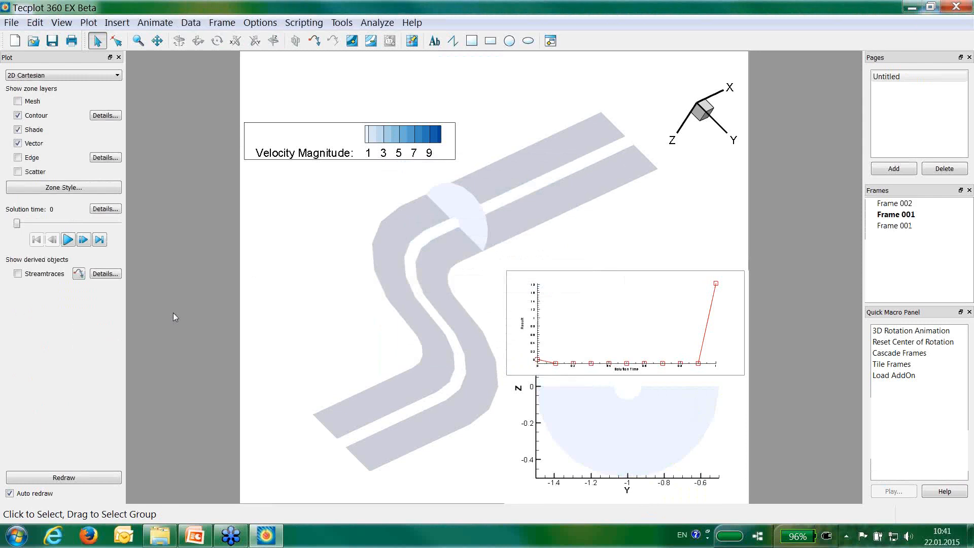
Play the solution time animation through to the last time step and activate the 3D frame.
left_click(66, 239)
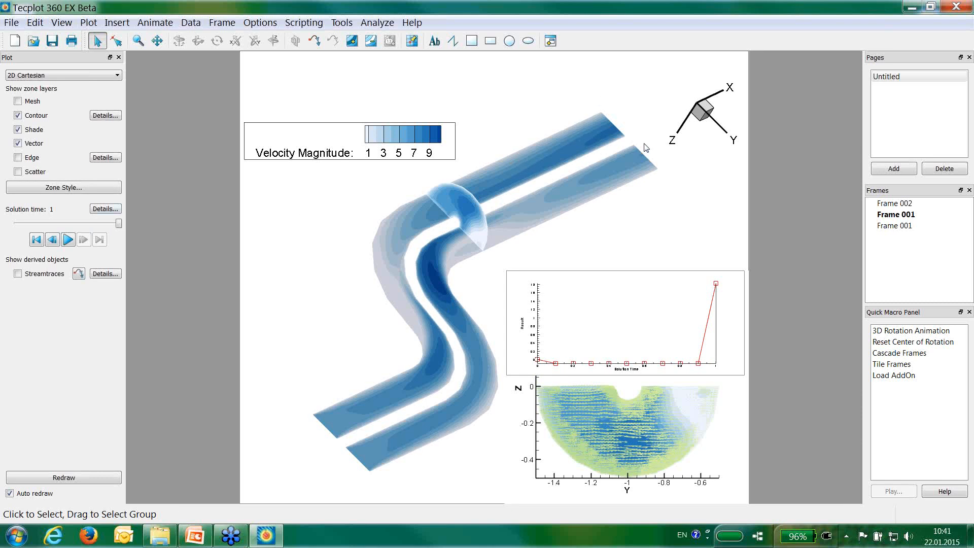
left_click(651, 185)
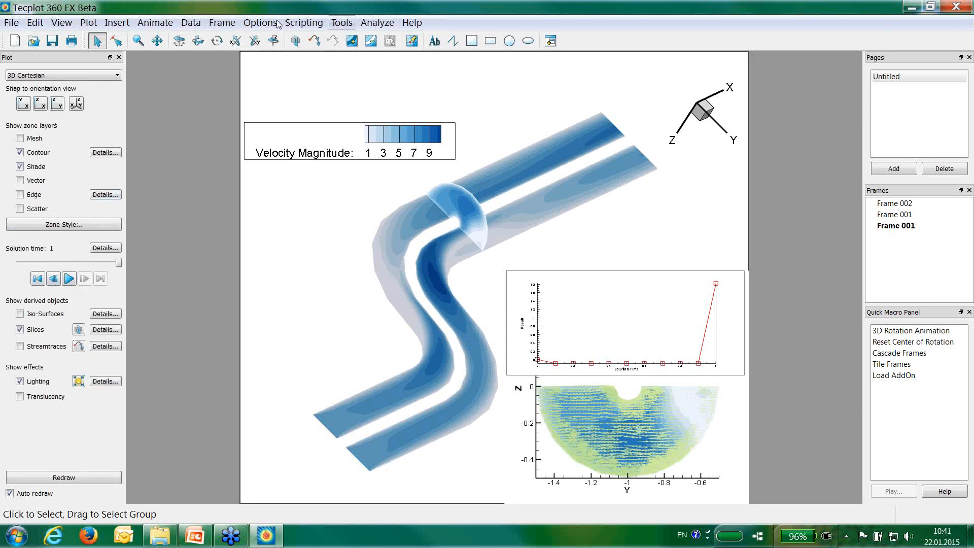
Create a pressure time series plot by probing a point on the slice at the pipe's upper bend.
left_click(189, 23)
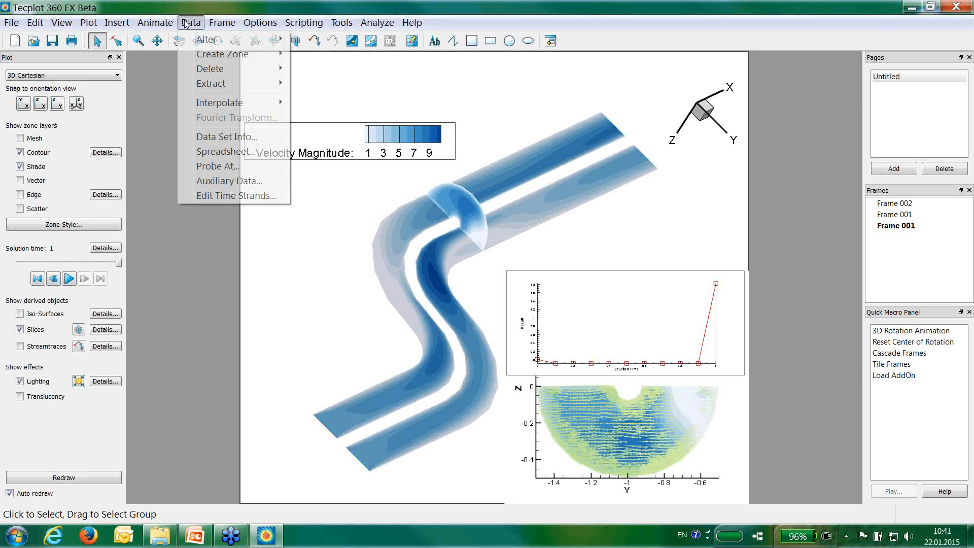
mouse_move(341, 23)
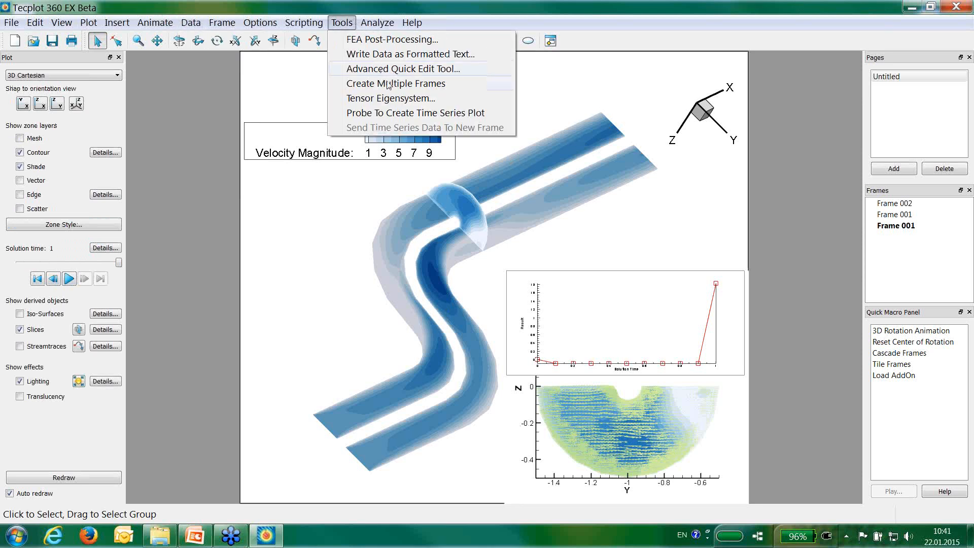
left_click(393, 114)
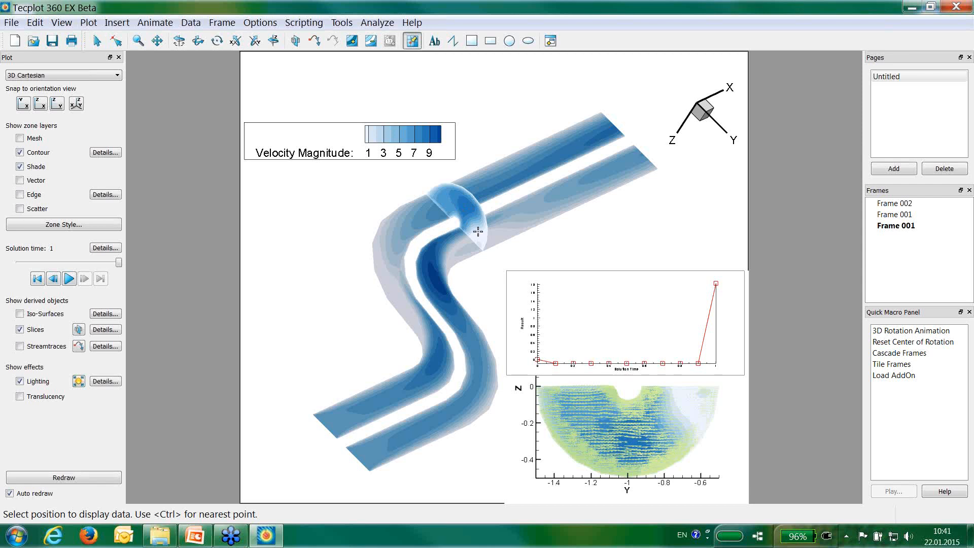
left_click(466, 213)
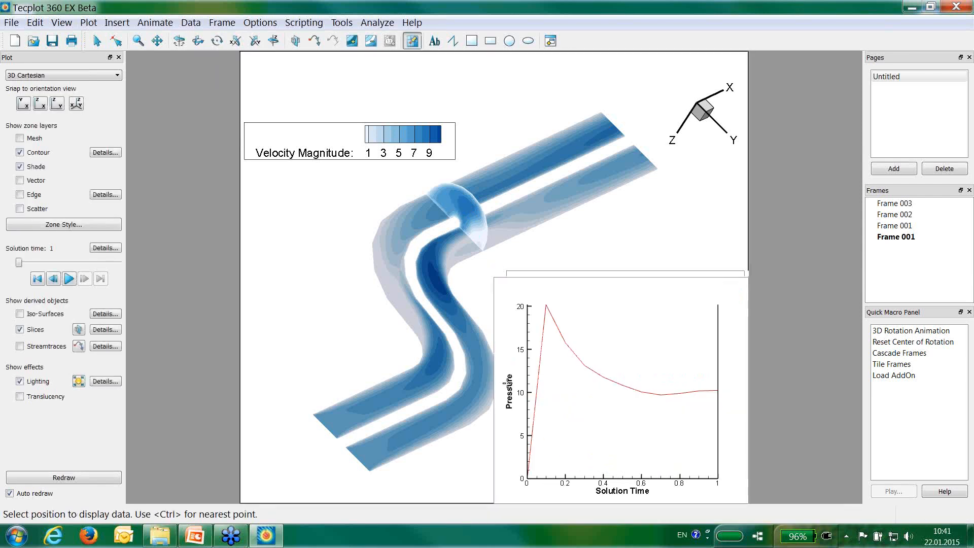
Show the Velocity Magnitude map alongside Pressure in the probed time series plot.
left_click(509, 384)
left_click(512, 387)
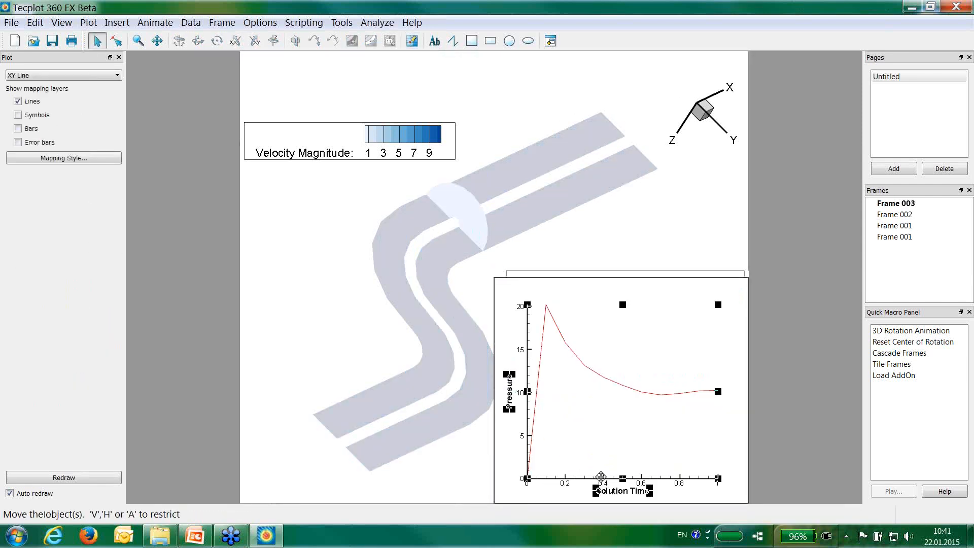
left_click(588, 446)
double_click(515, 383)
left_click(645, 141)
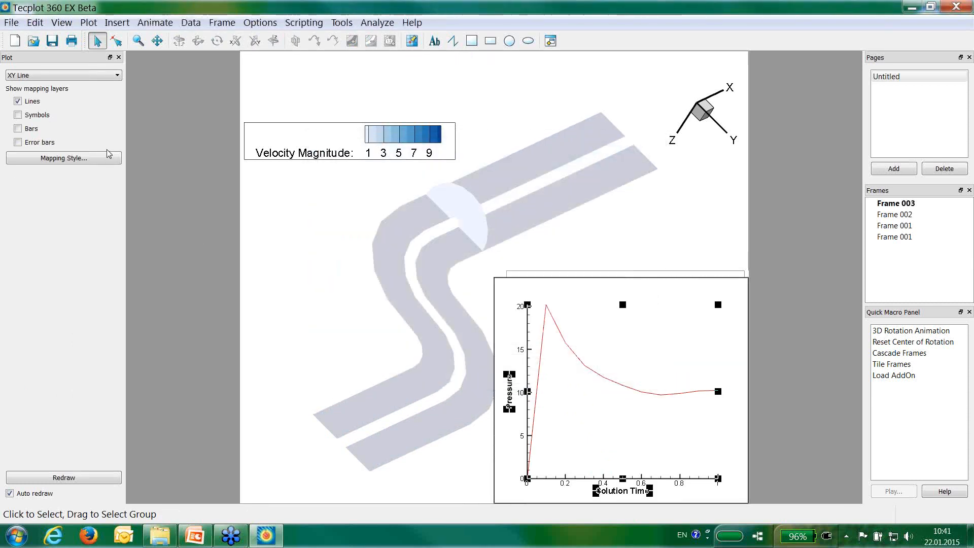
left_click(63, 158)
scroll(378, 288, "down", 3)
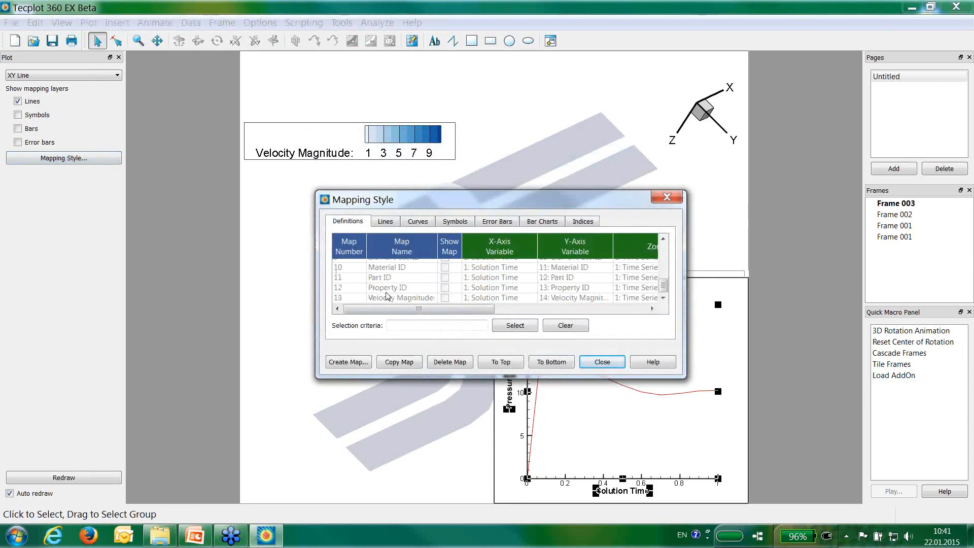
left_click(445, 298)
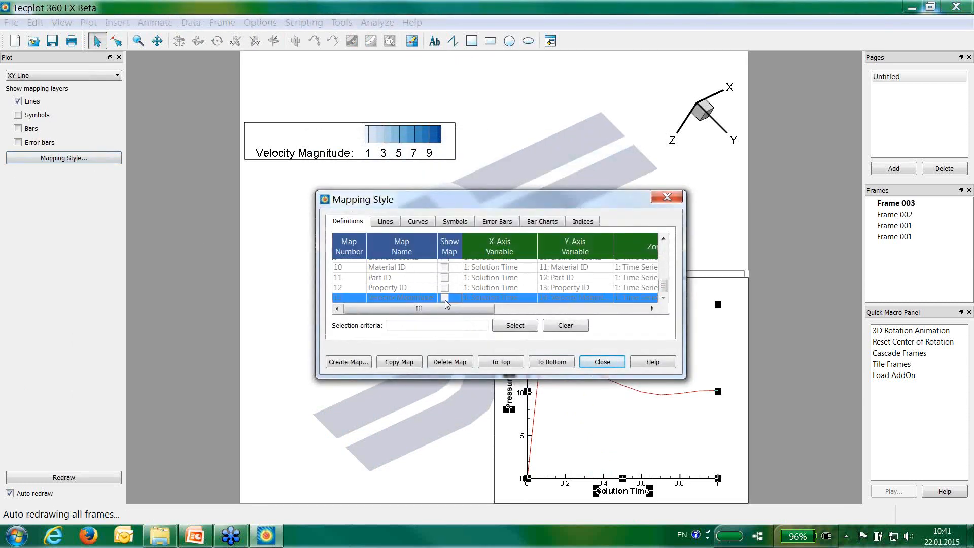
left_click(603, 362)
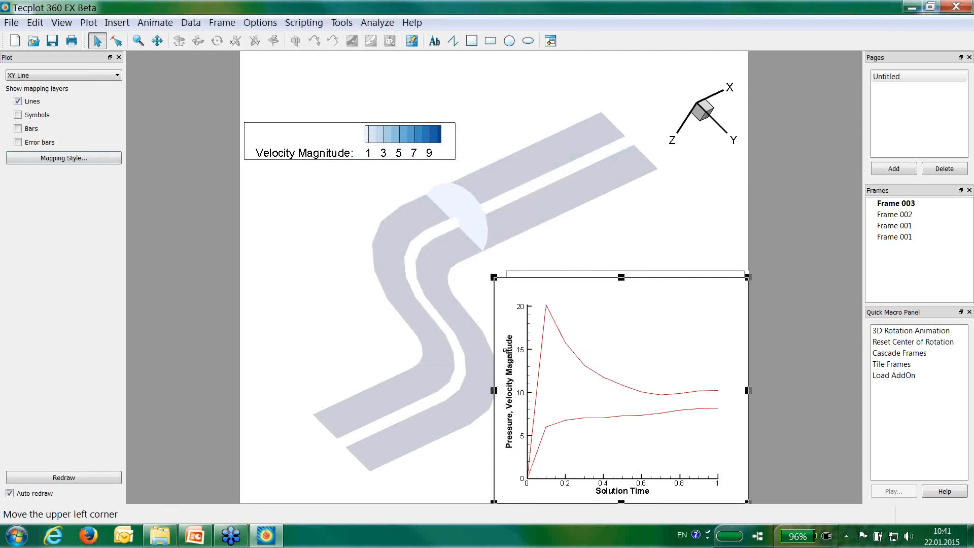
Shrink and raise the time series frame and play the solution time animation from the 3D frame.
left_click_drag(506, 351, 590, 204)
left_click(360, 283)
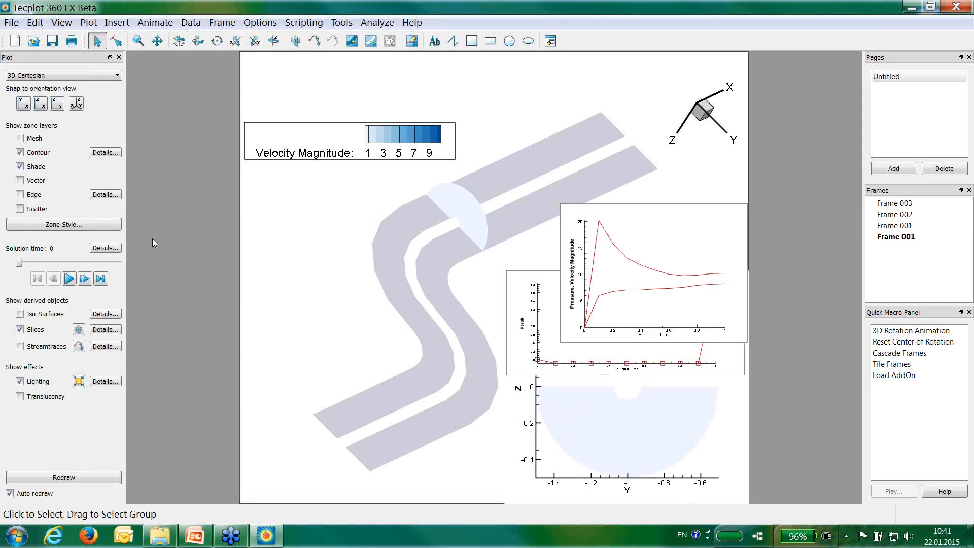
left_click(71, 279)
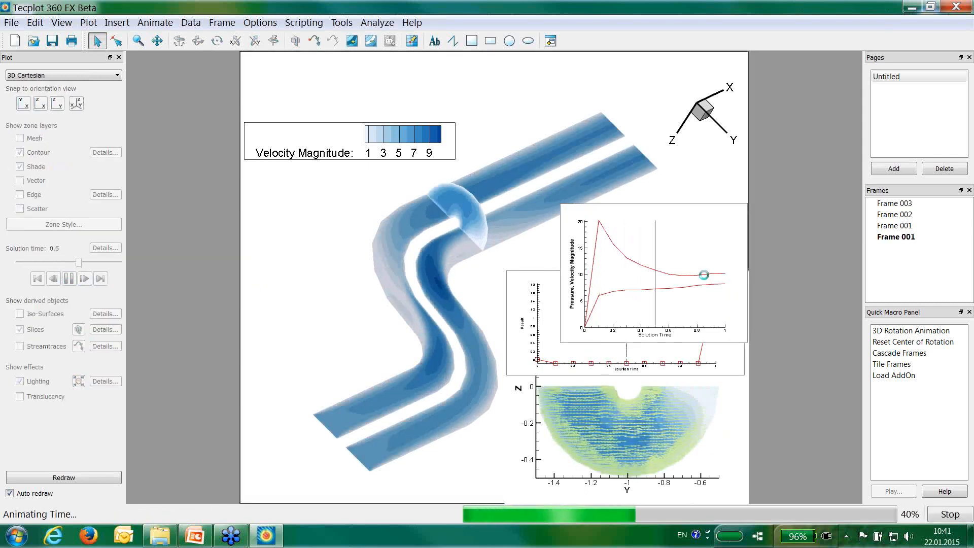
Delete the probed time series frame and bring the 3D frame to the last solution time.
left_click(604, 206)
key("Delete")
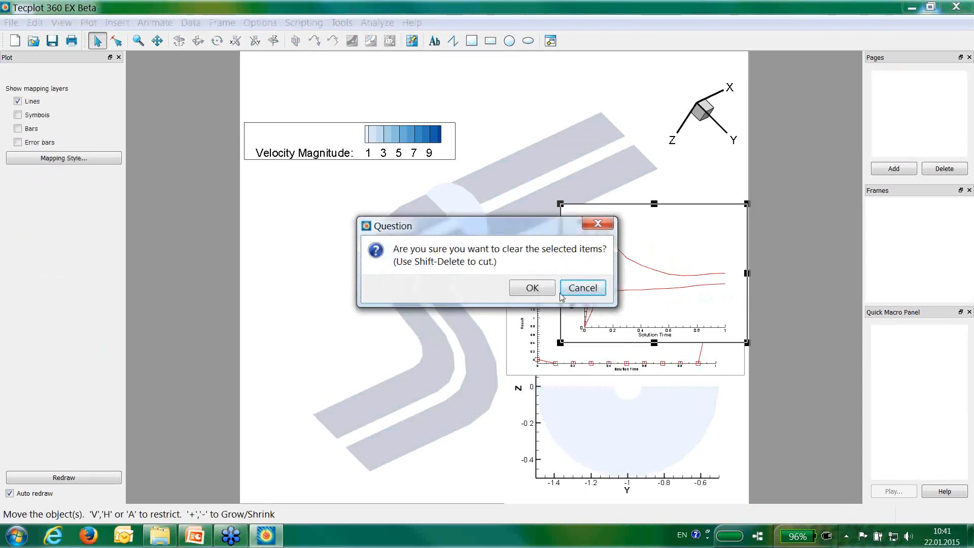
key("Return")
left_click(389, 255)
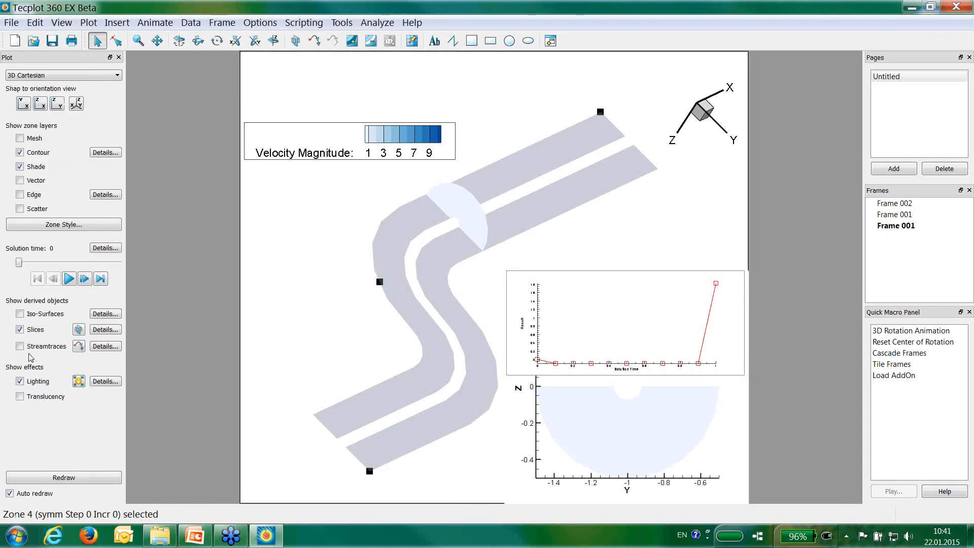
left_click(101, 279)
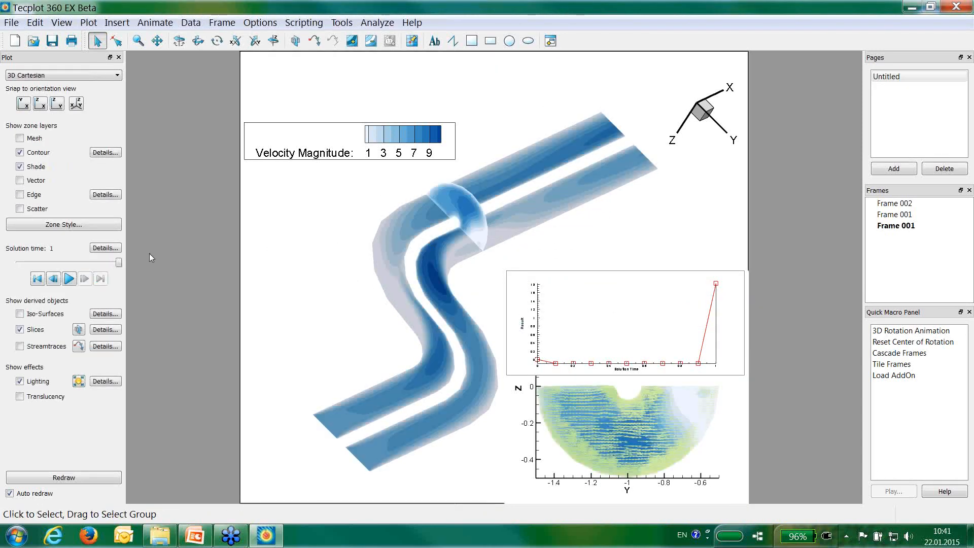
Replace the primary X-plane slice of group 1 with start and end slices.
left_click(105, 329)
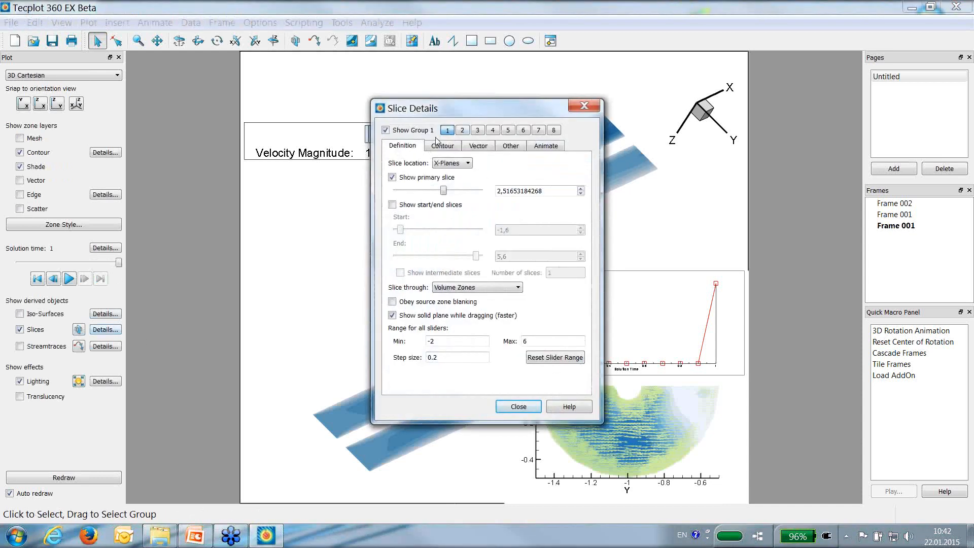
left_click(393, 178)
left_click_drag(464, 110, 209, 84)
left_click(136, 178)
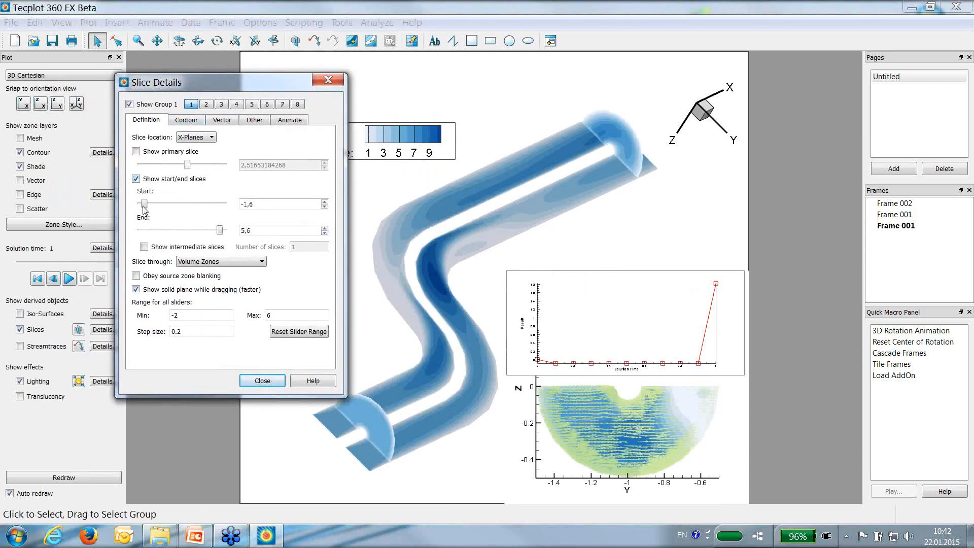
Place the start slice at 2,312 and the end slice at 6, with 3 intermediate slices between them.
left_click_drag(144, 204, 186, 204)
left_click_drag(220, 231, 224, 231)
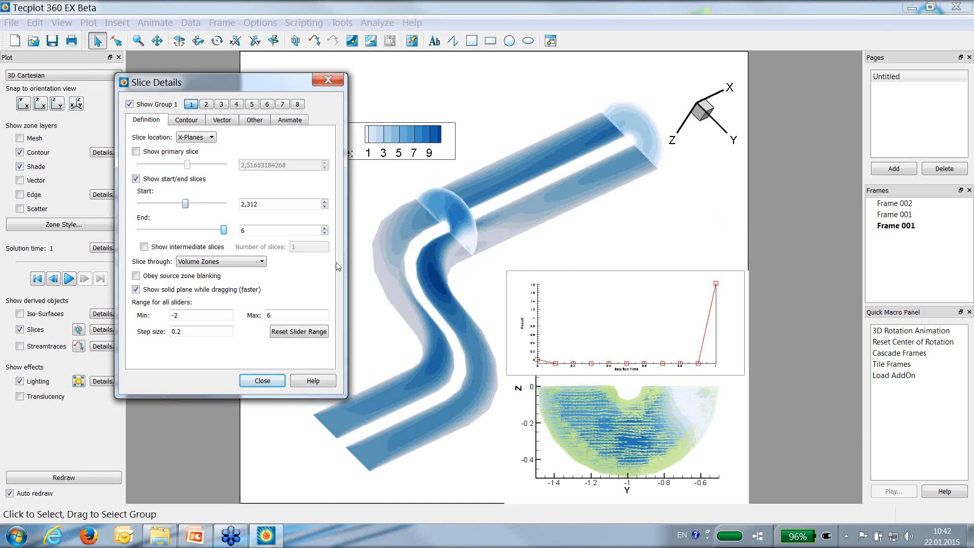
left_click(163, 248)
left_click(318, 247)
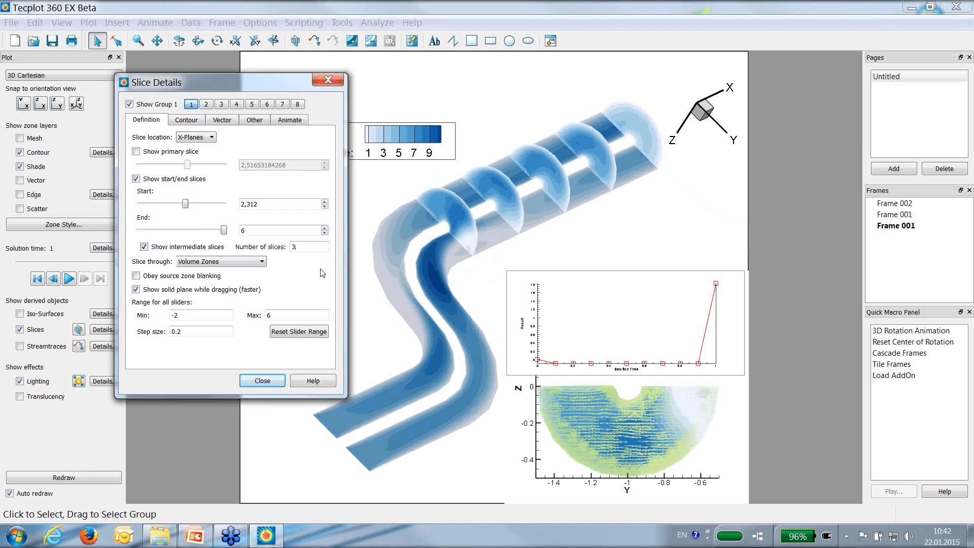
left_click(261, 380)
Turn on streamtraces in the 3D plot and place volume line streamtraces at the outer side of the upper bend.
left_click(20, 346)
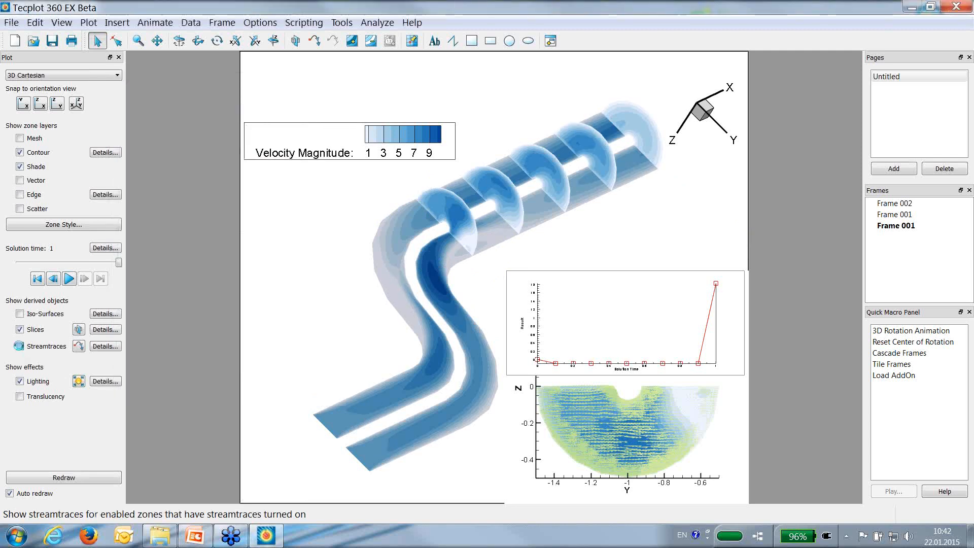
left_click(79, 347)
left_click(392, 222)
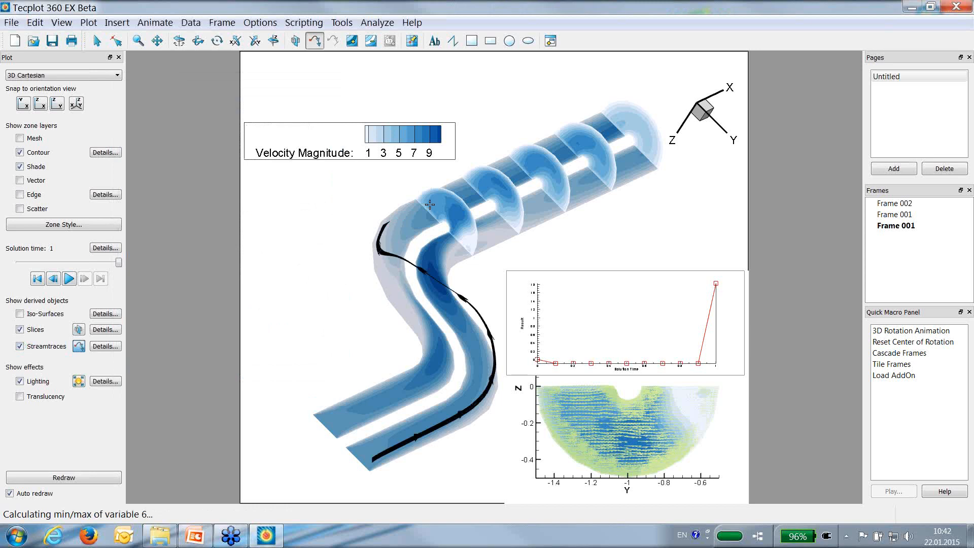
Delete all existing streamtraces and seed new ones across the first slice at the upper bend.
left_click(102, 347)
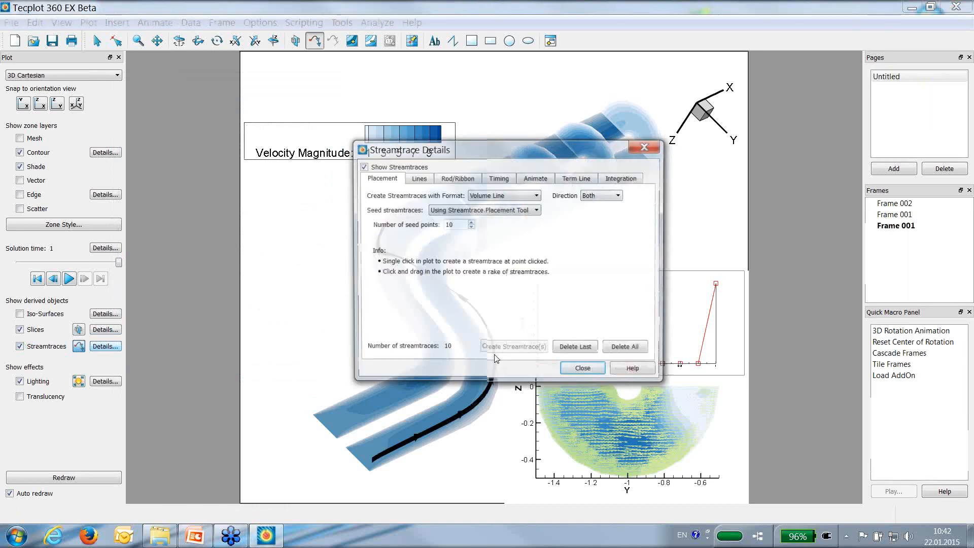
left_click(615, 349)
left_click(584, 370)
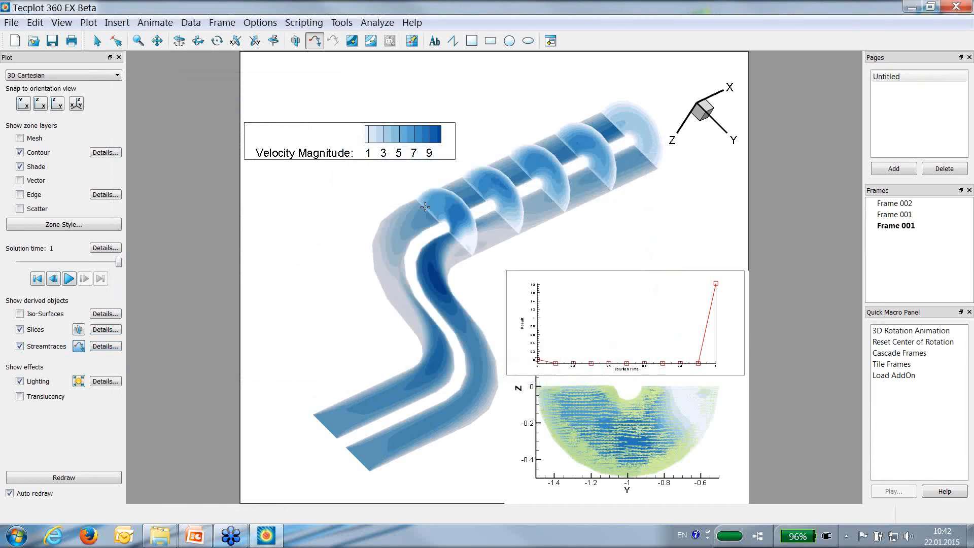
mouse_move(465, 237)
left_mouse_down()
mouse_move(444, 200)
mouse_move(468, 226)
left_mouse_up()
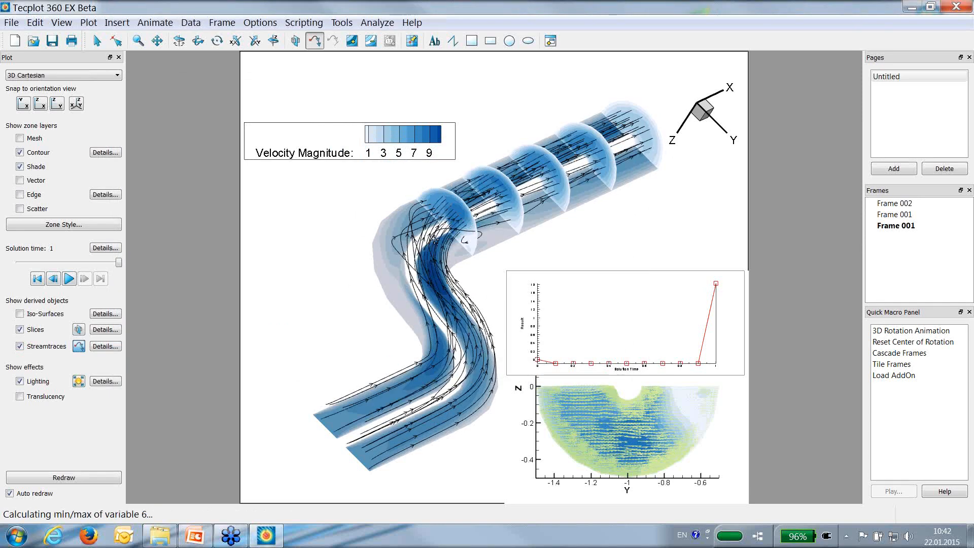
Show sphere timing markers on the streamtraces and color them with Multi 1.
left_click(105, 346)
left_click(499, 177)
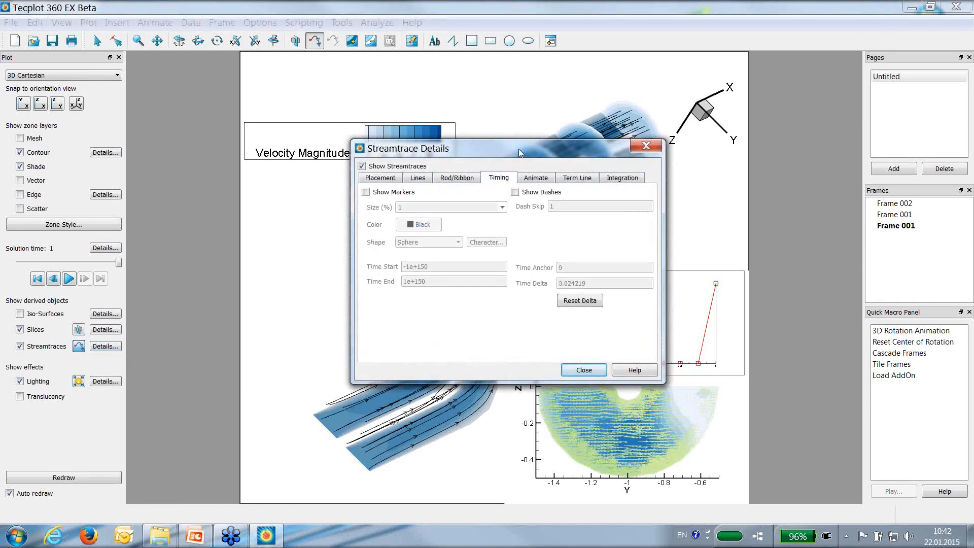
left_click_drag(508, 149, 224, 60)
left_click(95, 100)
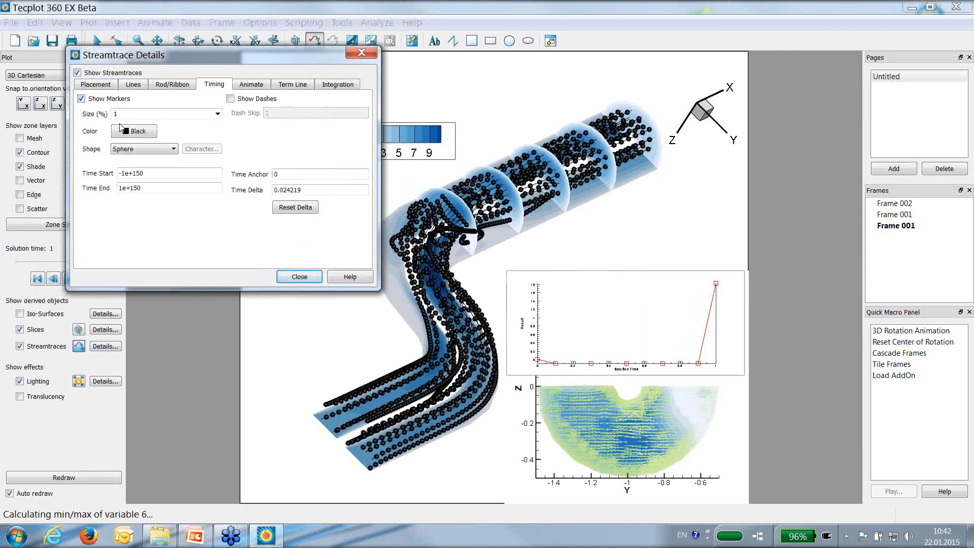
left_click(132, 132)
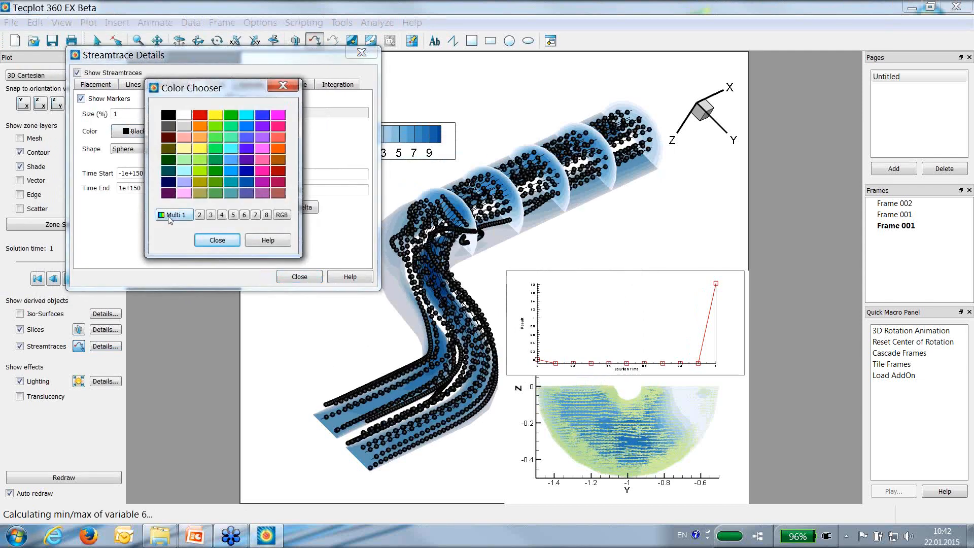
left_click(173, 215)
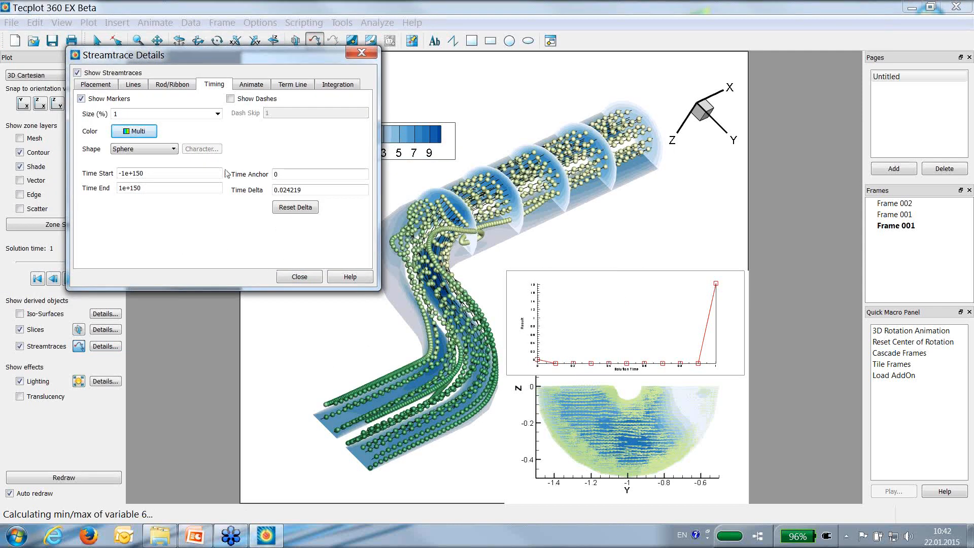
left_click_drag(283, 190, 317, 190)
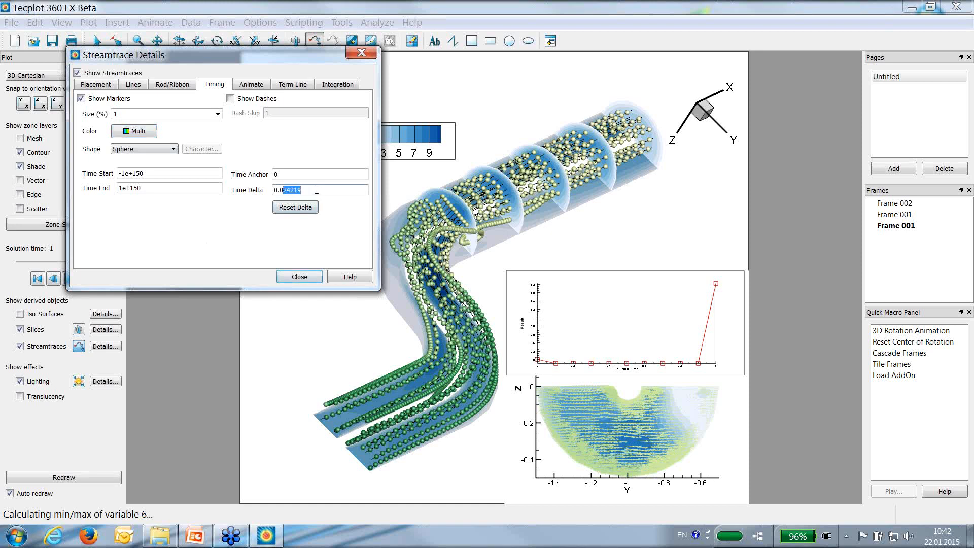
type("5")
left_click(304, 211)
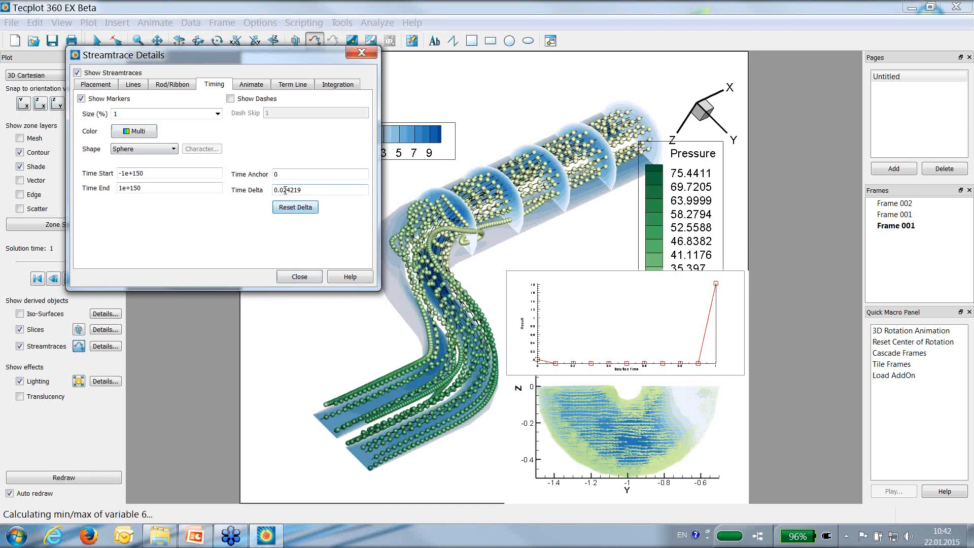
Set the streamtrace markers' Time Delta to 0.05.
left_click_drag(284, 191, 340, 194)
type("5")
key("Return")
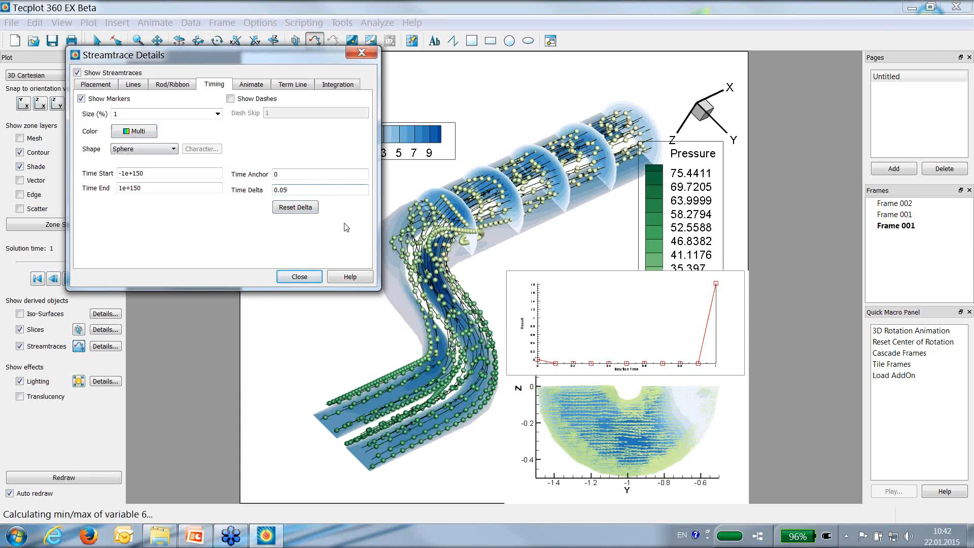
Animate the streamtrace markers on screen and close the streamtrace settings.
left_click(251, 85)
left_click(325, 145)
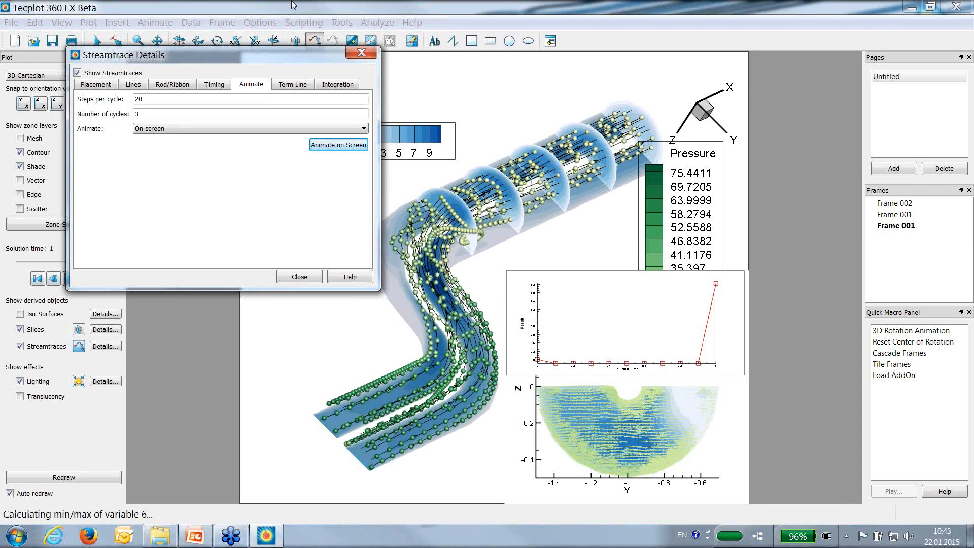
left_click(691, 198)
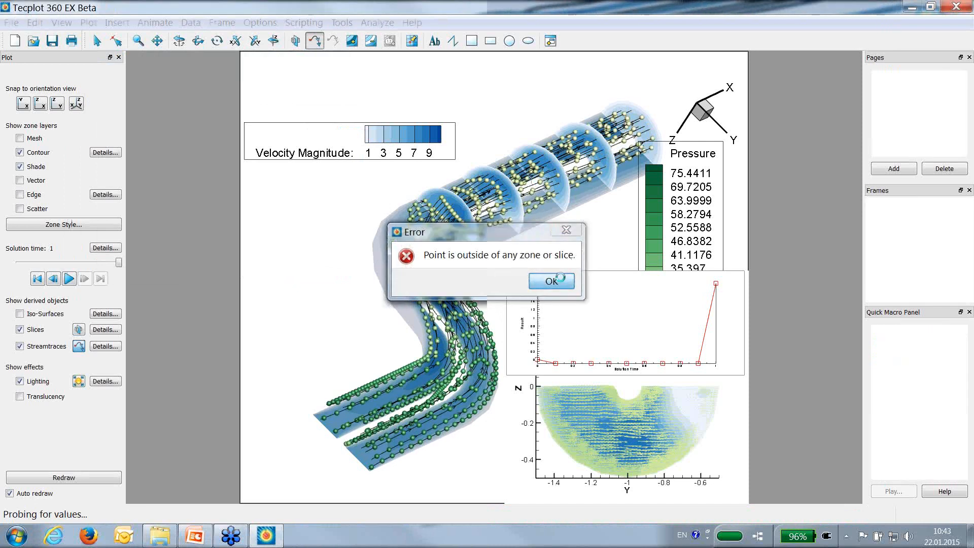
key("Escape")
Set the Pressure contour legend's alignment to Horizontal in the 3D frame.
double_click(652, 198)
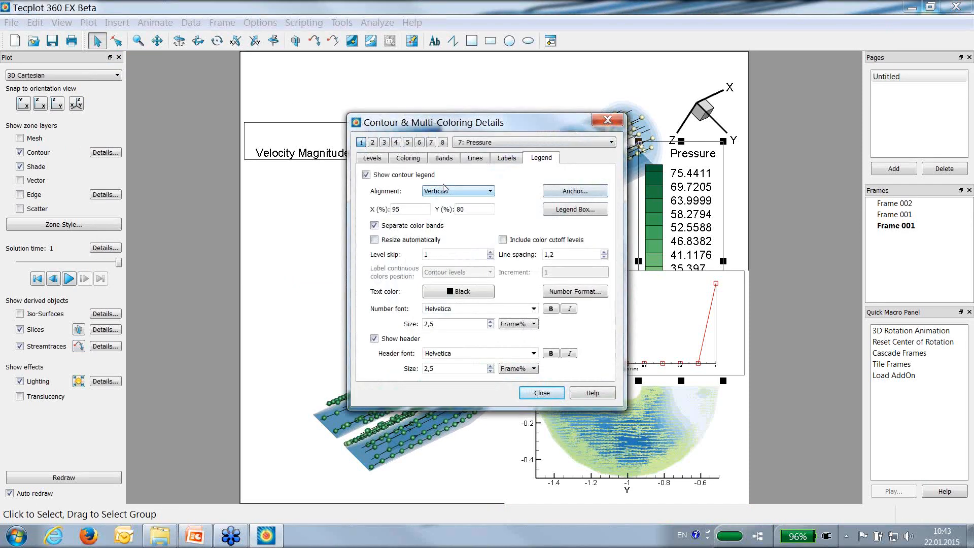
left_click(445, 191)
left_click(446, 208)
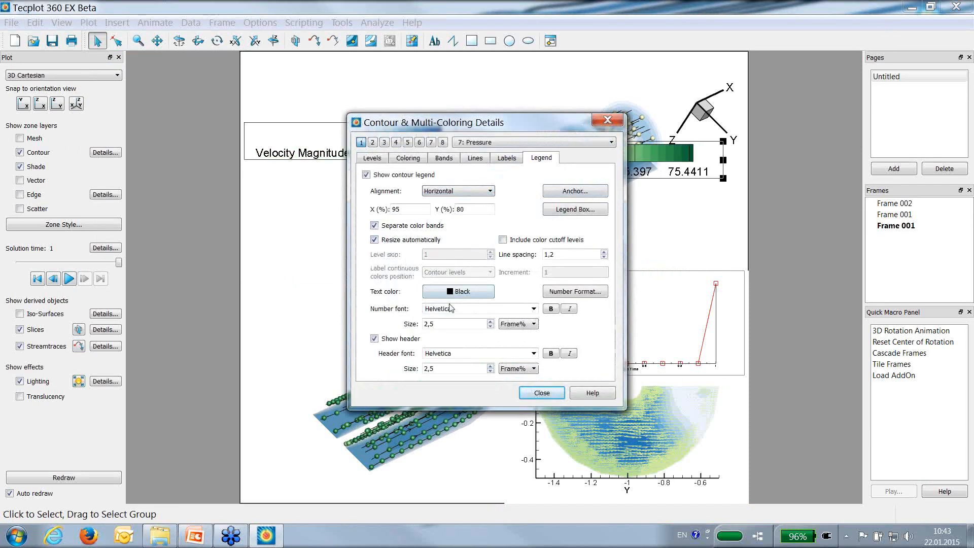
left_click(542, 393)
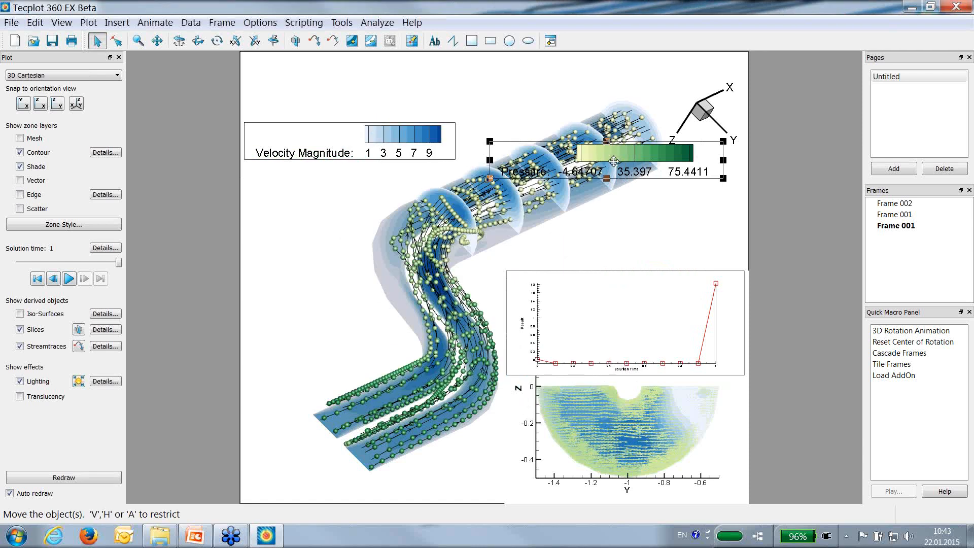
Move the Pressure contour legend above the Velocity Magnitude legend, clear of the pipe.
left_click_drag(614, 156, 375, 81)
left_click(596, 251)
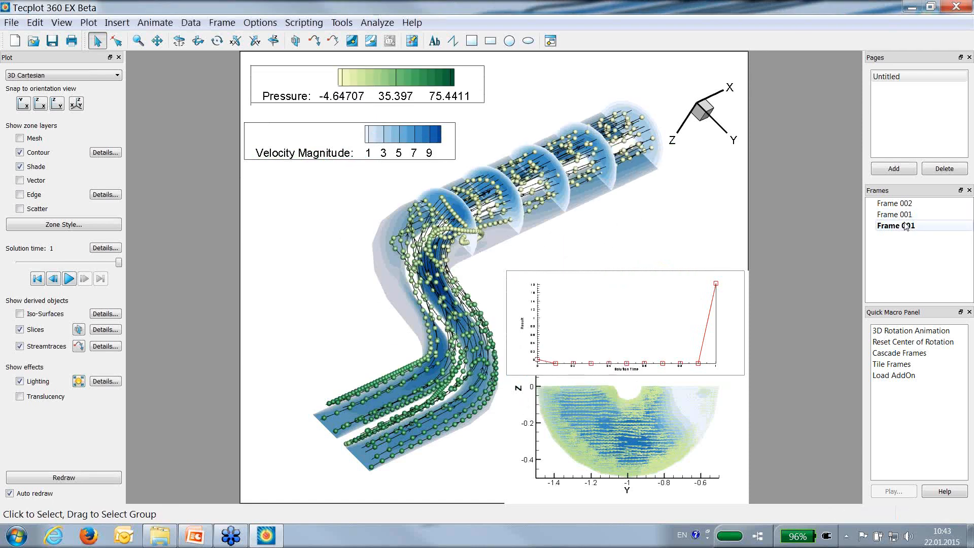
Add a second page to the layout and switch to that blank page.
left_click(895, 204)
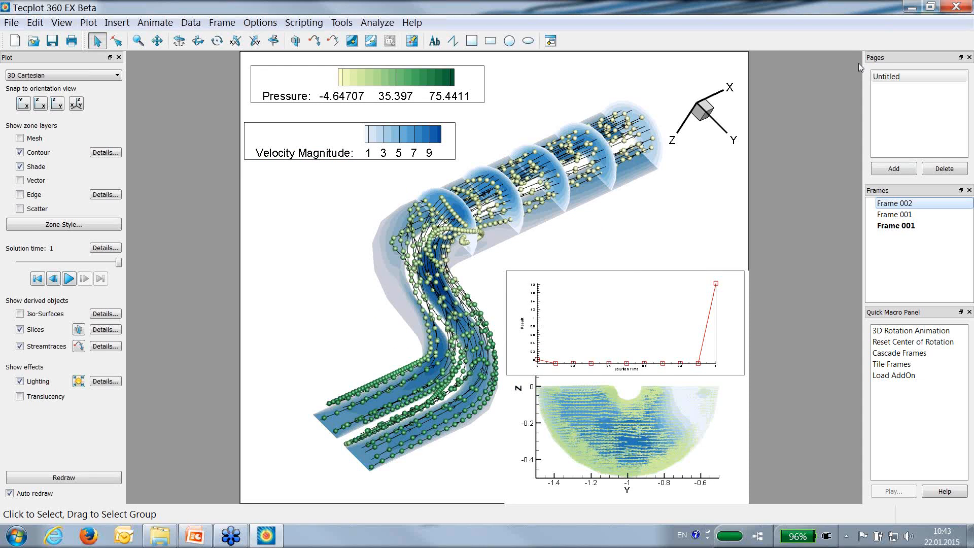
left_click(908, 77)
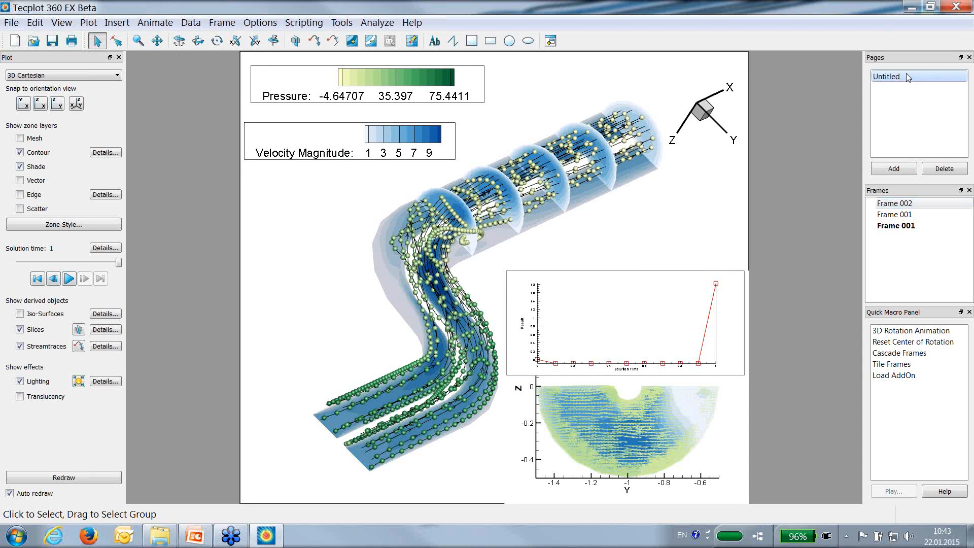
left_click(903, 169)
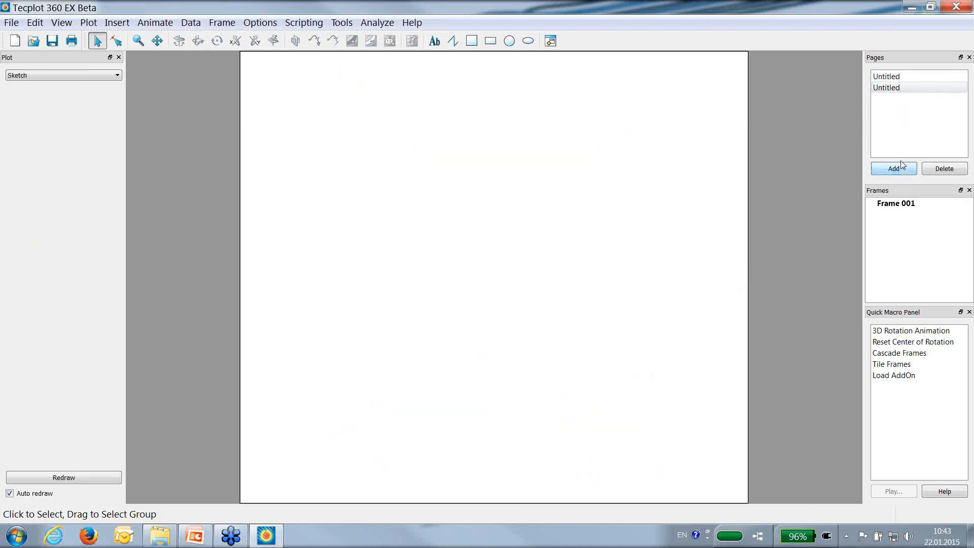
left_click(896, 76)
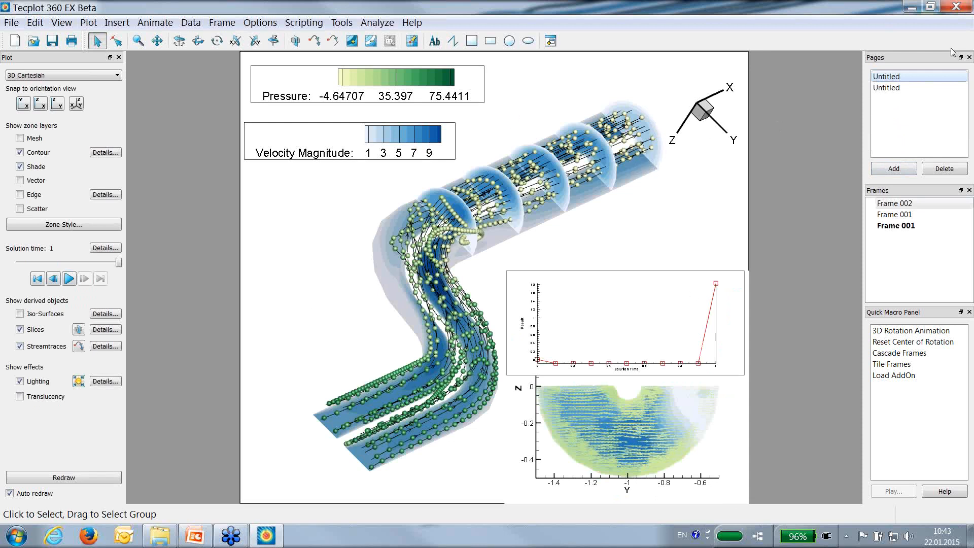
left_click(916, 88)
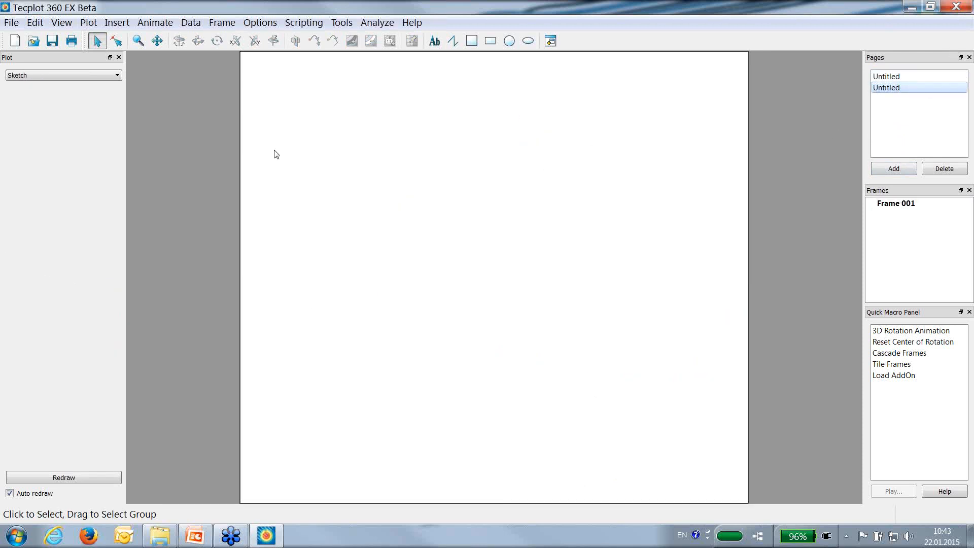
Start loading a data file into the blank page with the Excel Loader (*.xls) file type.
left_click(11, 22)
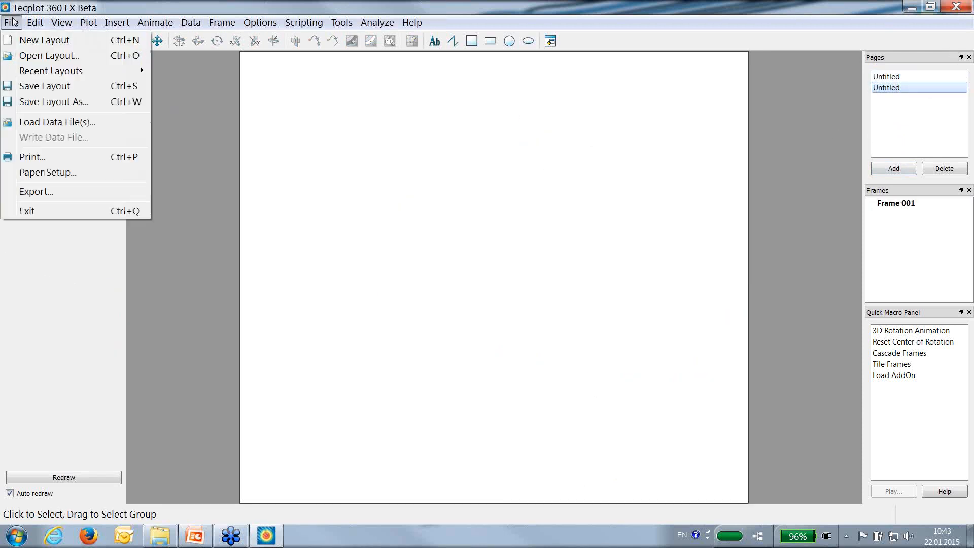
left_click(37, 124)
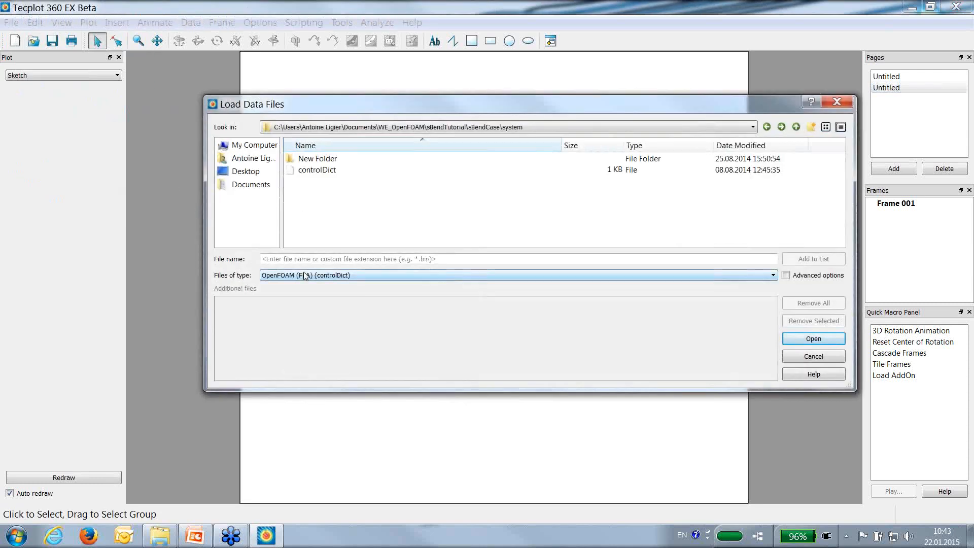
left_click(305, 276)
scroll(315, 290, "up", 3)
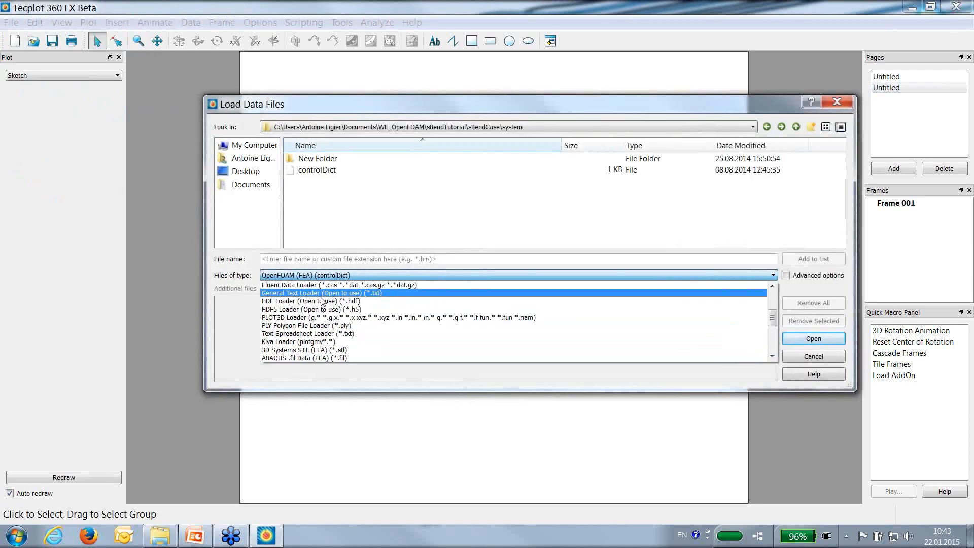
scroll(322, 302, "up", 2)
left_click(323, 320)
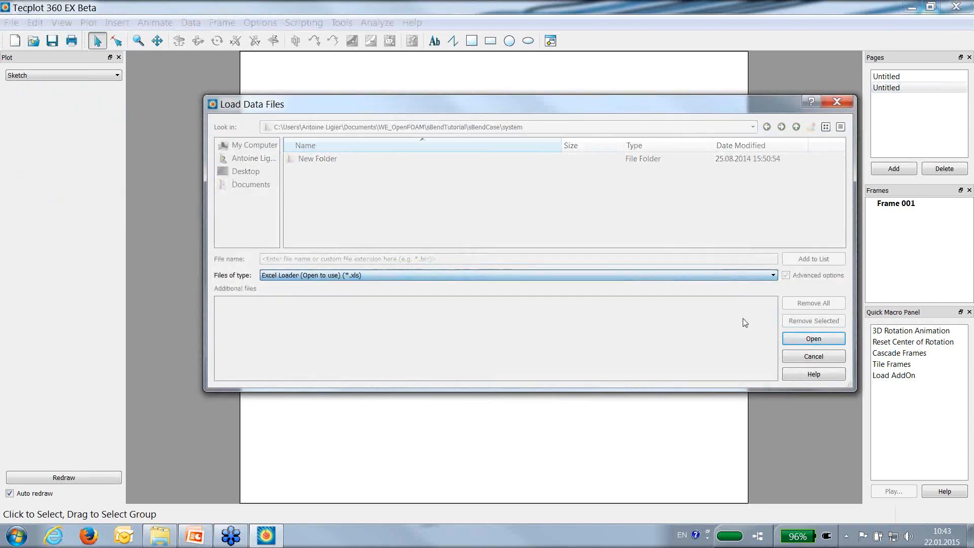
left_click(828, 342)
Import the Excel file from the WE_OpenFOAM\TecplotsBendCase folder in Table format, using the block Sheet1!A1:E200.
left_click(258, 184)
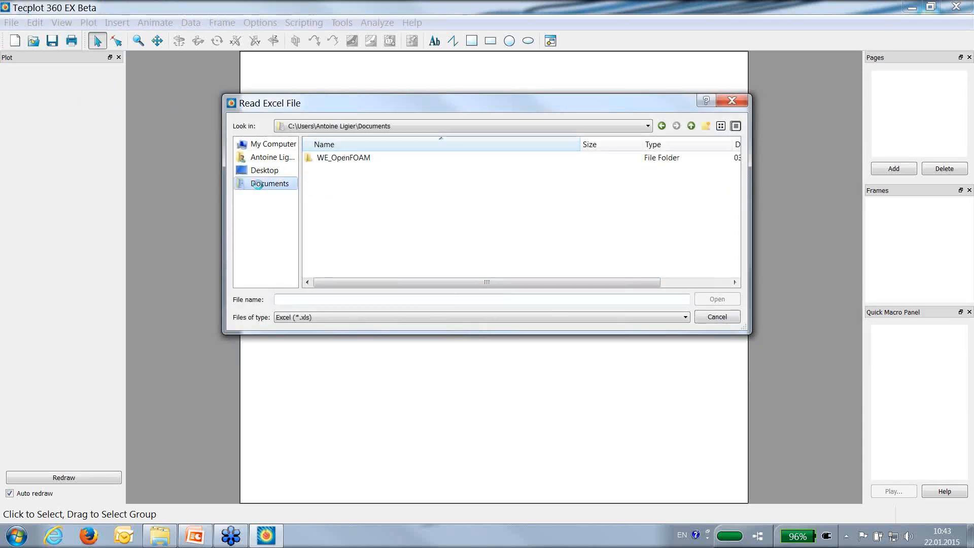
scroll(352, 258, "down", 3)
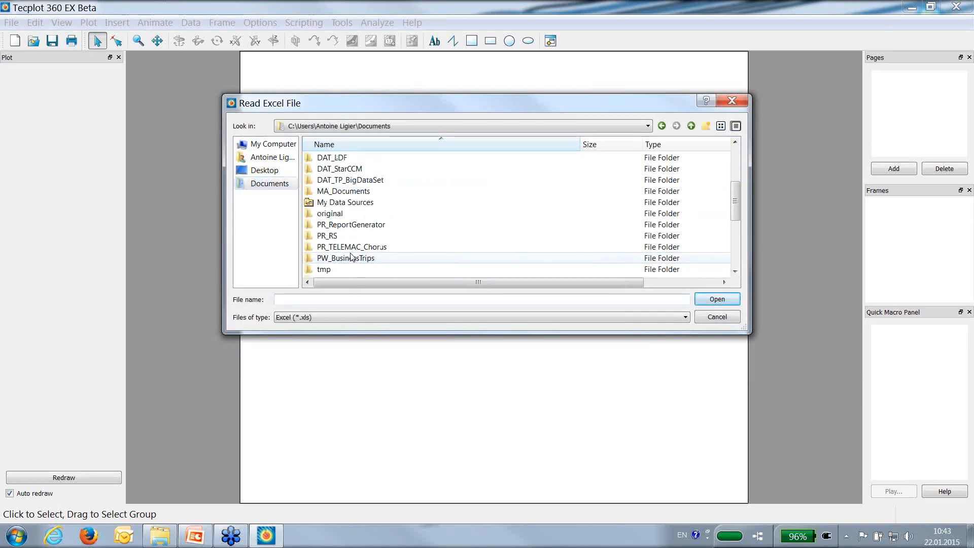
scroll(352, 258, "down", 2)
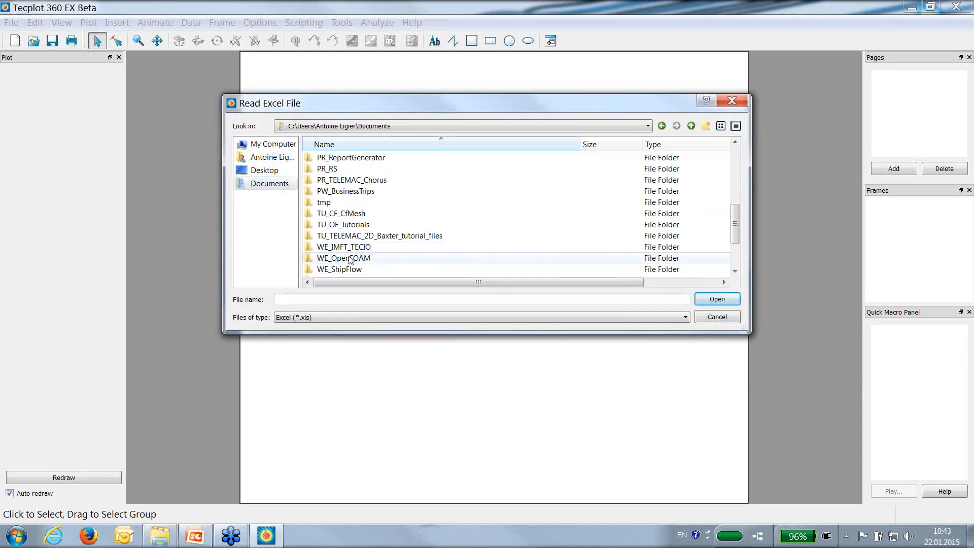
double_click(350, 259)
left_click(341, 224)
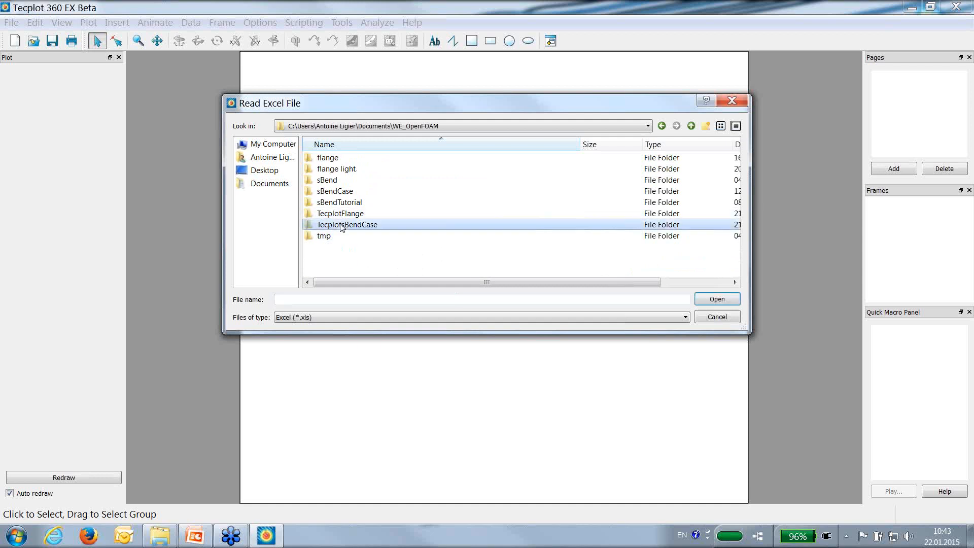
double_click(342, 224)
double_click(338, 166)
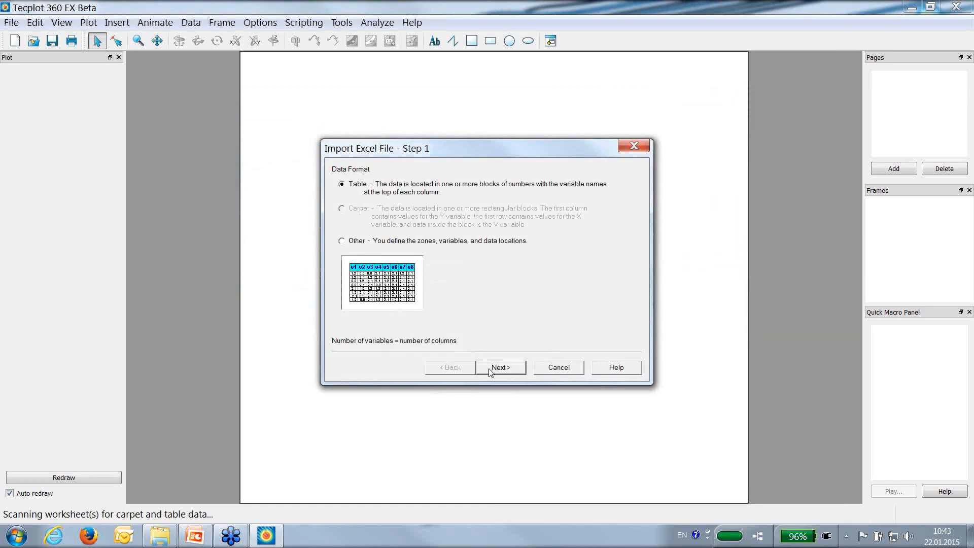
left_click(492, 371)
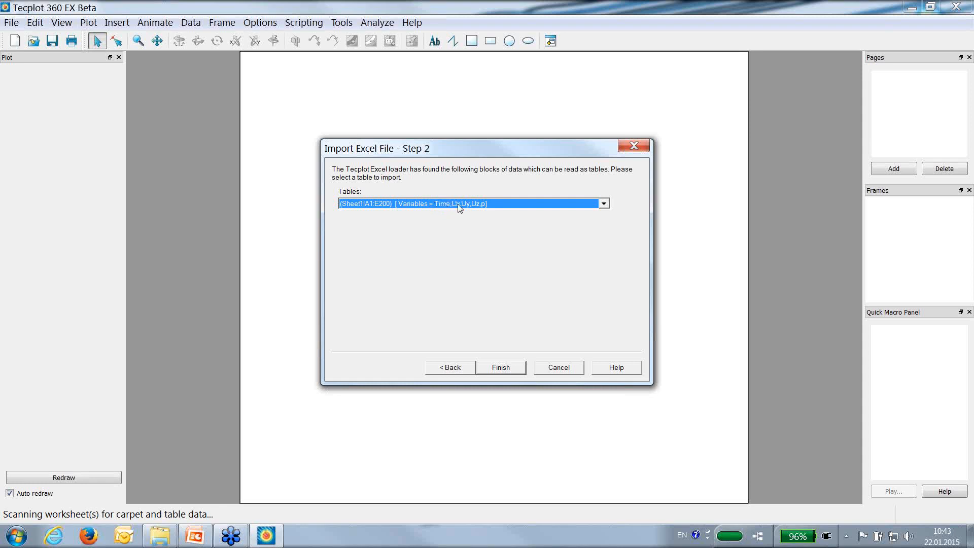
left_click(500, 368)
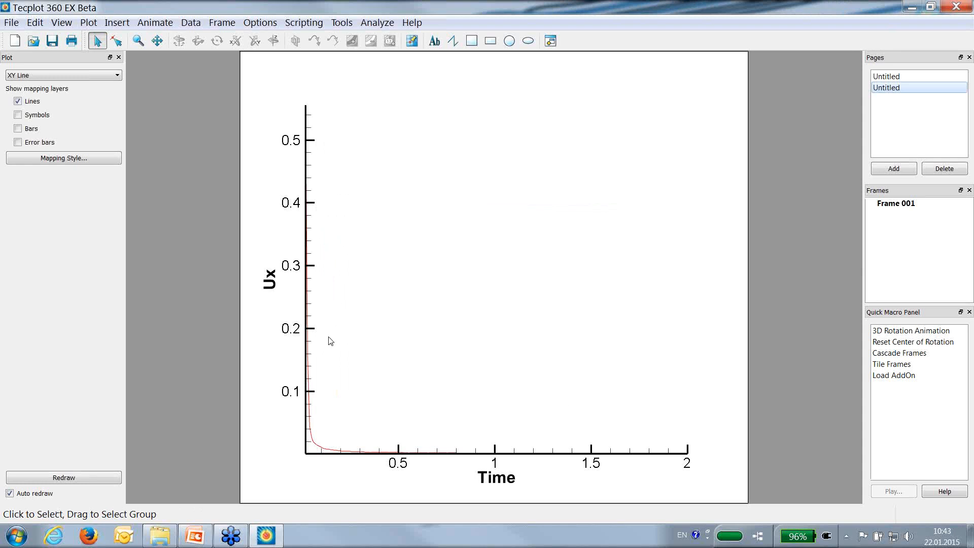
Show the Uy, Uz and p line mappings in the XY plot in addition to Ux.
middle_click_drag(321, 305, 376, 216)
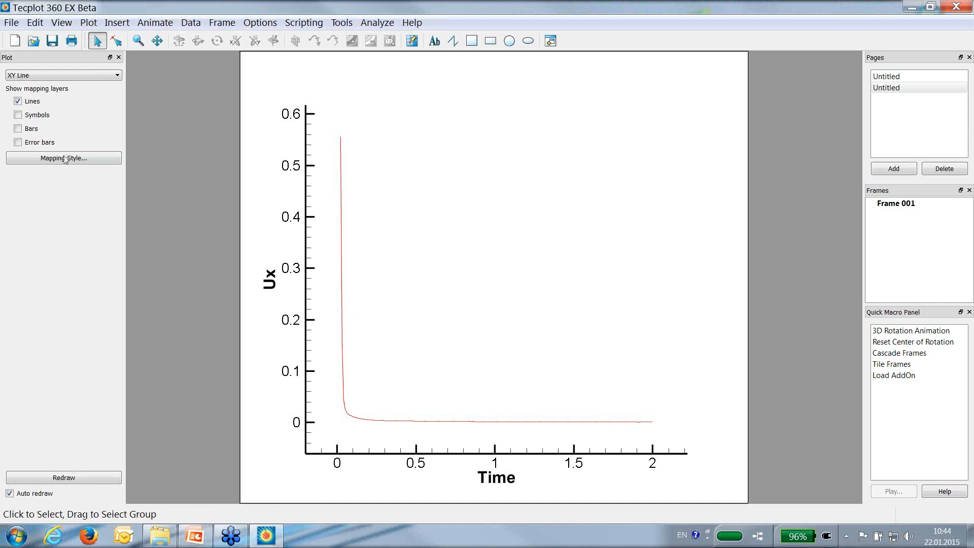
left_click(96, 158)
left_click_drag(425, 274, 428, 298)
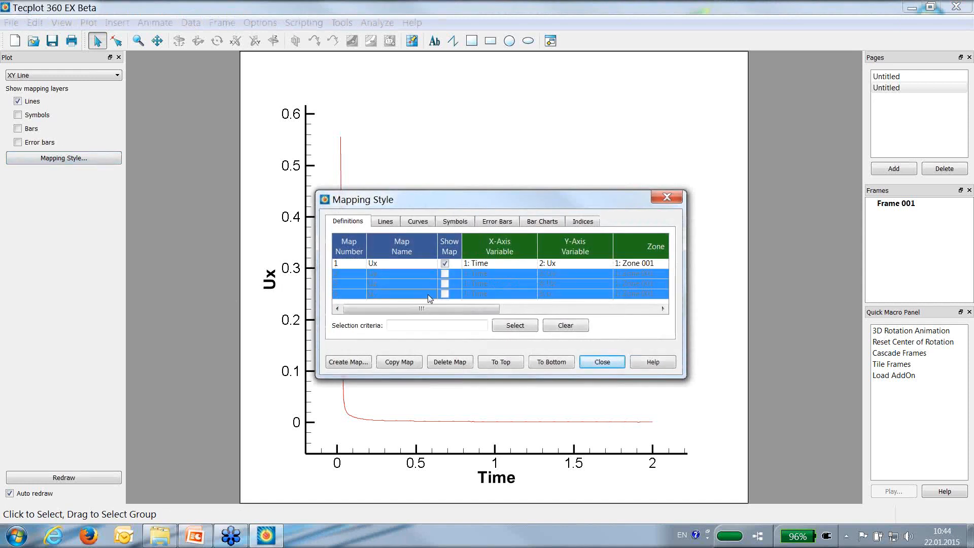
left_click(444, 274)
left_click_drag(460, 204, 586, 112)
Turn on symbols for the Ux, Uy, Uz and p curves and select all four mappings' symbol settings.
left_click(501, 132)
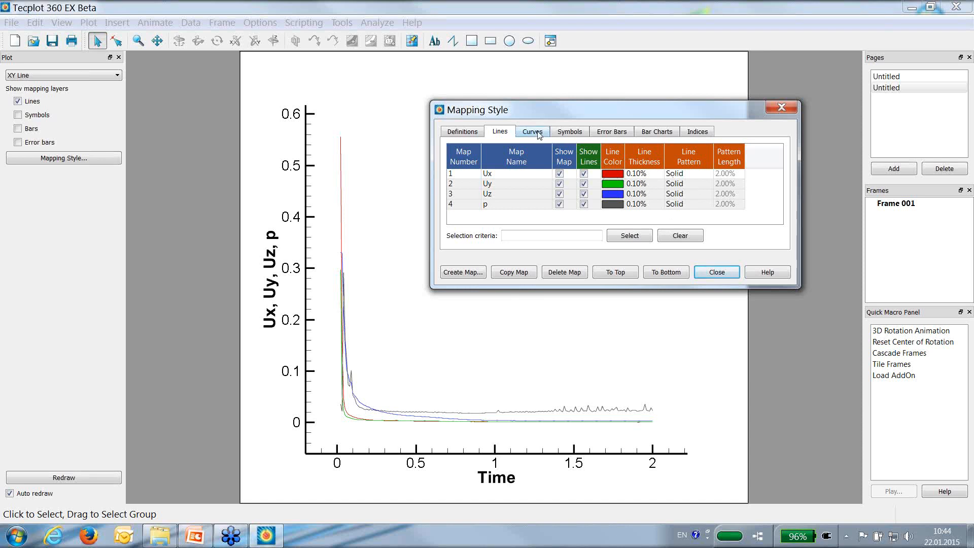
left_click(563, 132)
left_click_drag(663, 182, 668, 206)
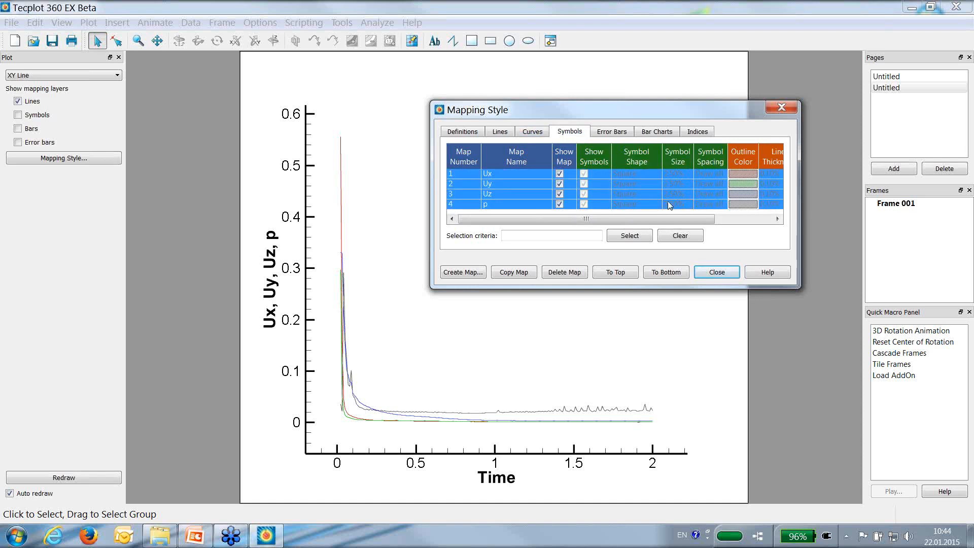
left_click(675, 221)
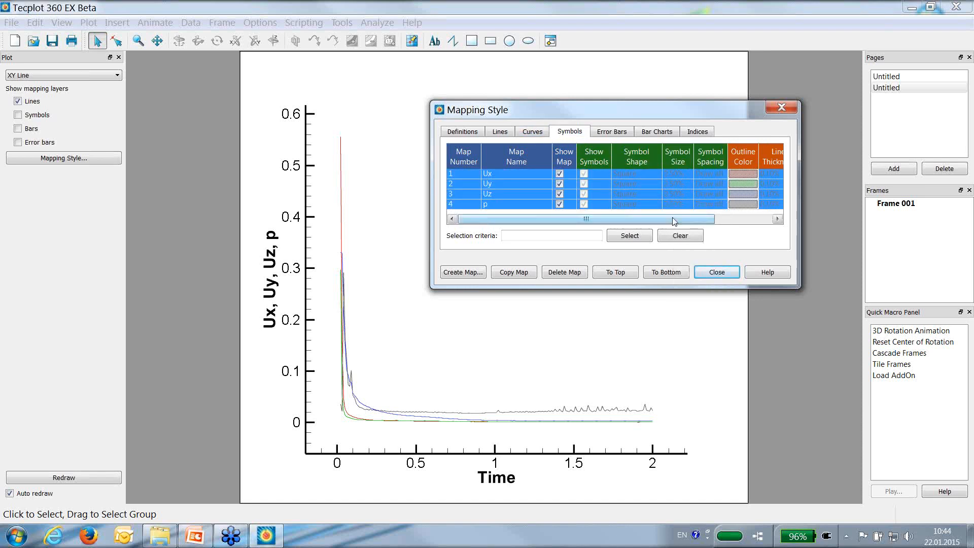
left_click(17, 114)
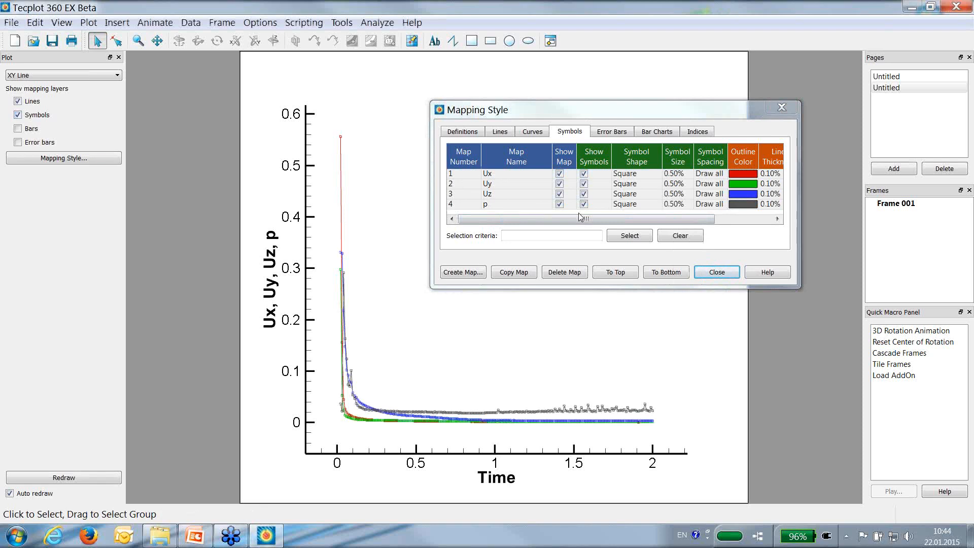
Set the symbol Fill Mode of all four mappings to Specific color and close the mapping style settings.
left_click_drag(578, 217, 742, 215)
left_click(771, 178)
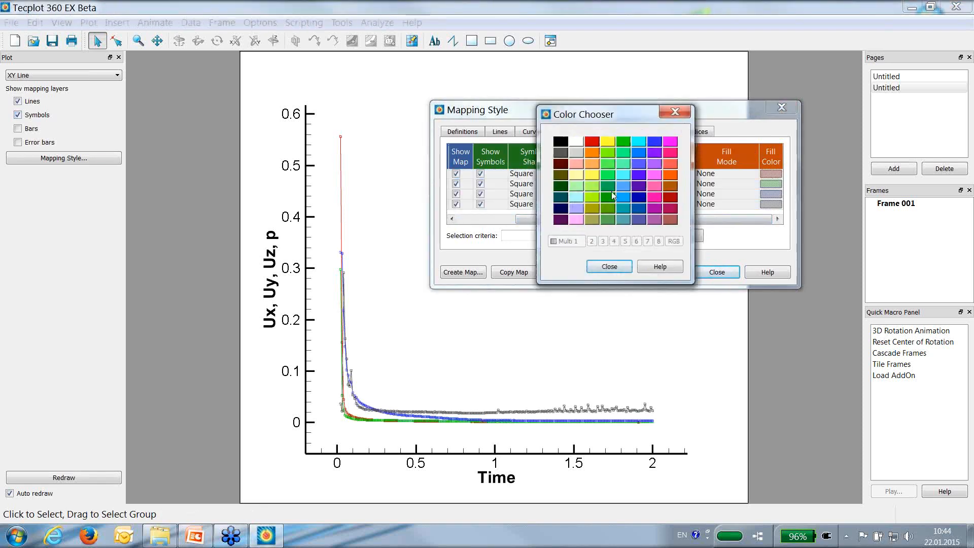
left_click(723, 193)
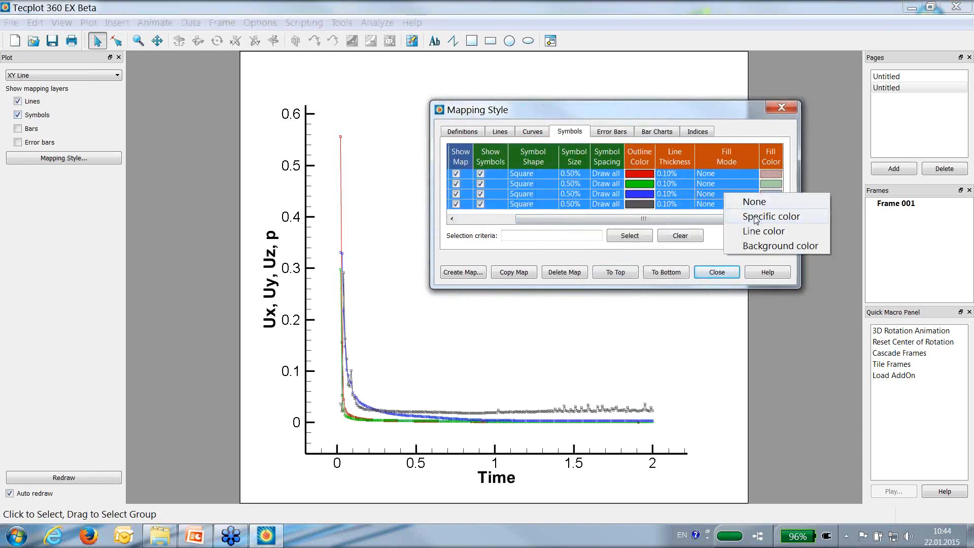
left_click(746, 216)
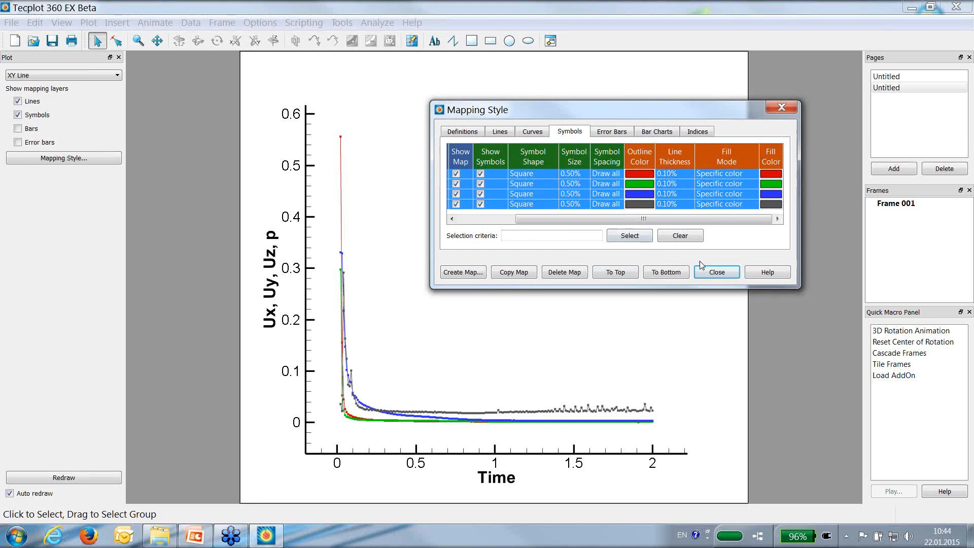
left_click(715, 272)
Switch the Y1 axis of the XY plot to a log scale and close the axis details.
left_click(273, 269)
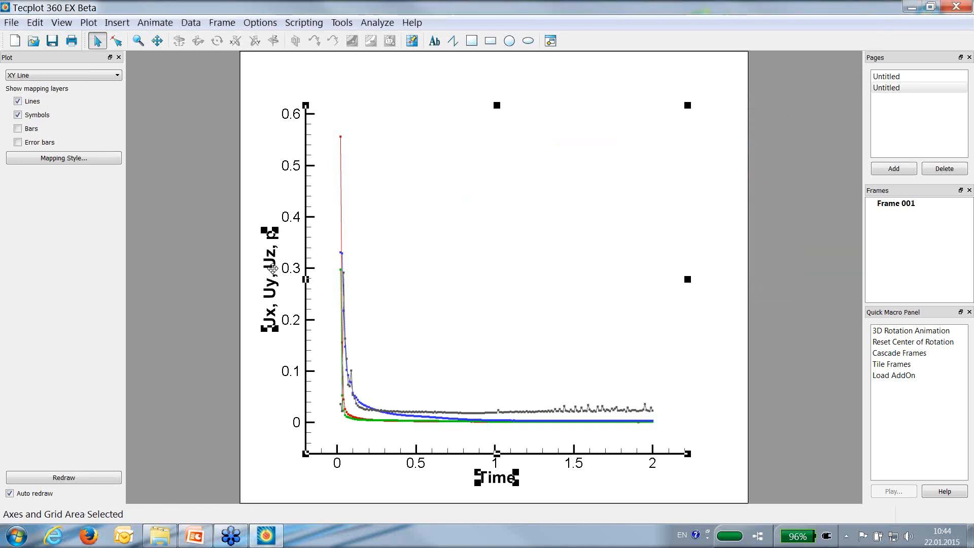
double_click(273, 268)
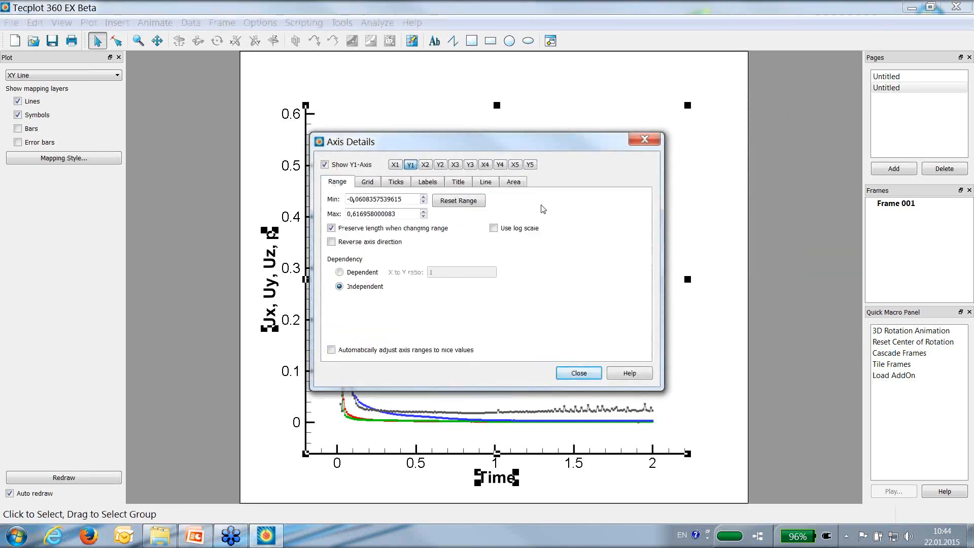
left_click_drag(538, 142, 794, 110)
left_click(750, 196)
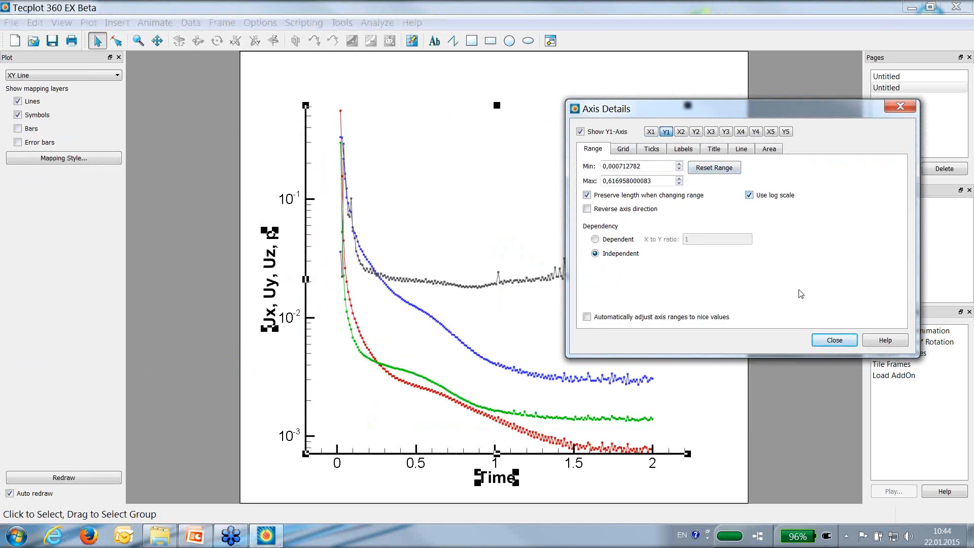
left_click(832, 341)
left_click(524, 152)
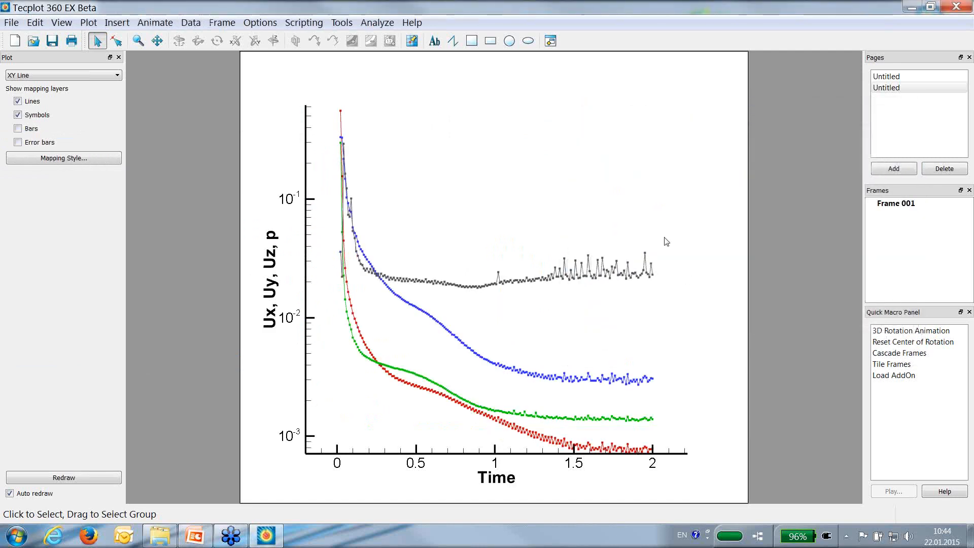
Show the line legend and place it in the empty area above the curves.
left_click(88, 22)
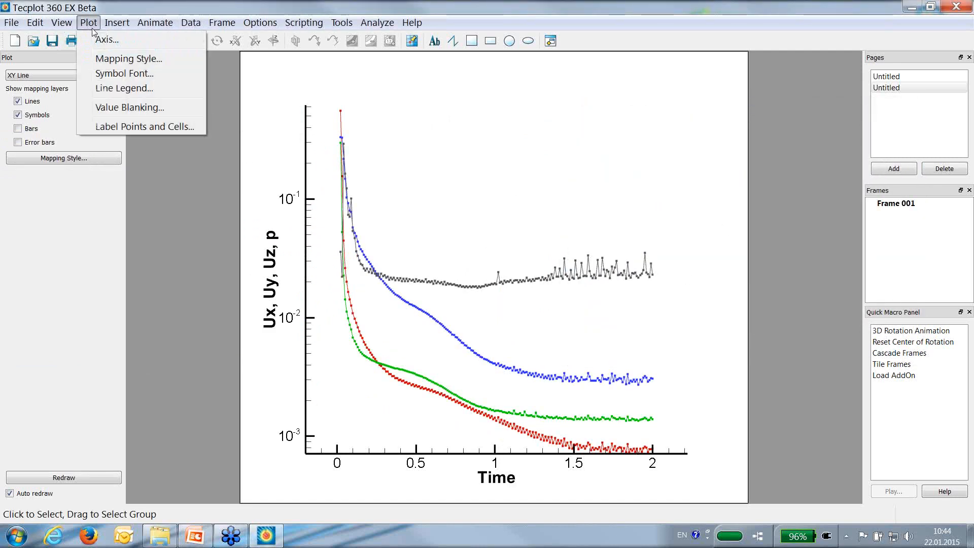
left_click(109, 91)
left_click(421, 149)
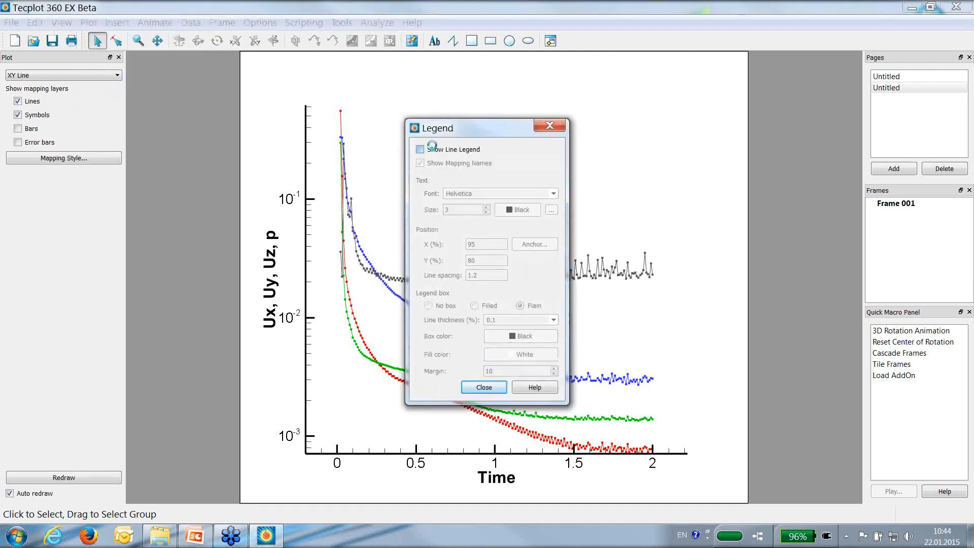
left_click(484, 387)
left_click(650, 200)
left_click_drag(650, 199, 558, 168)
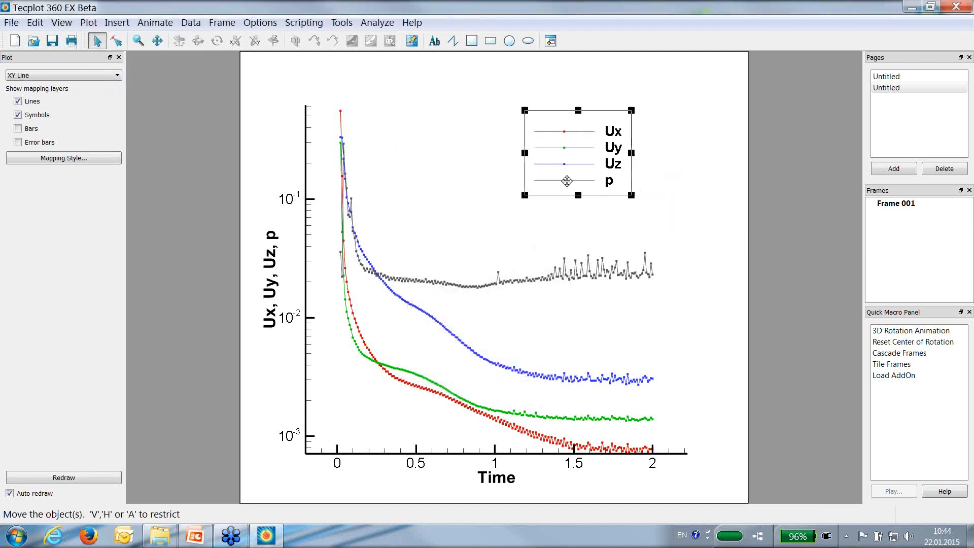
left_click(414, 192)
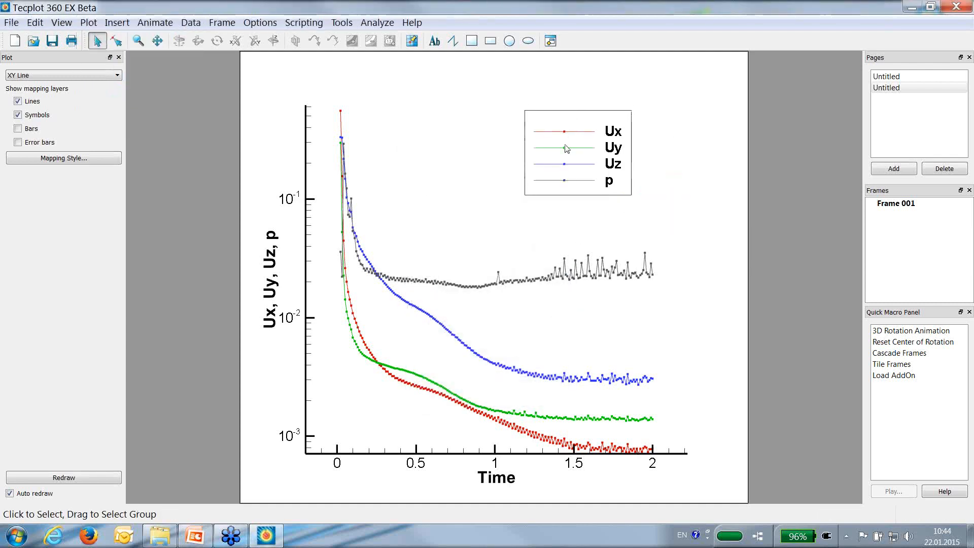
Delete the page containing the XY line plot.
left_click(945, 169)
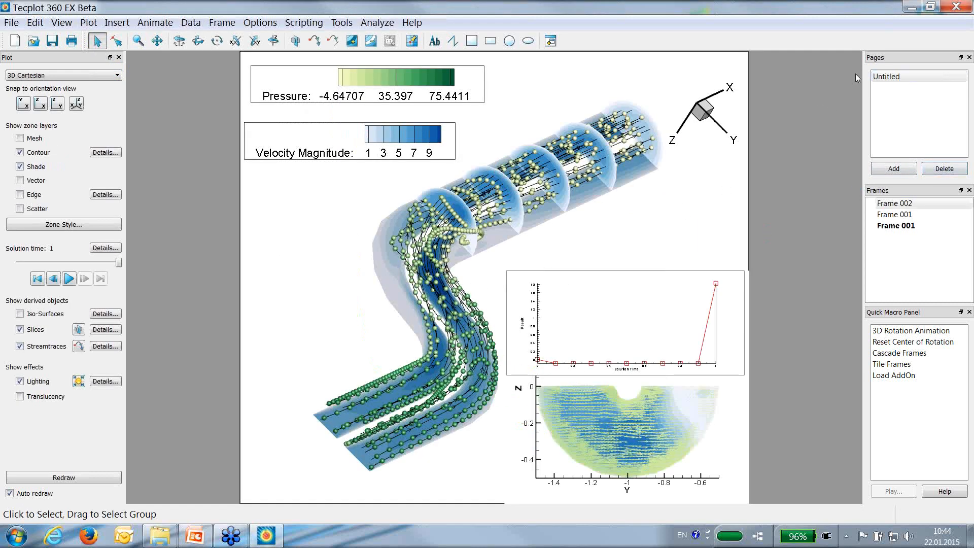
Play the macro LoadResiduals.mcr to rebuild the residuals line plot on a new page, and clear the selection.
left_click(301, 23)
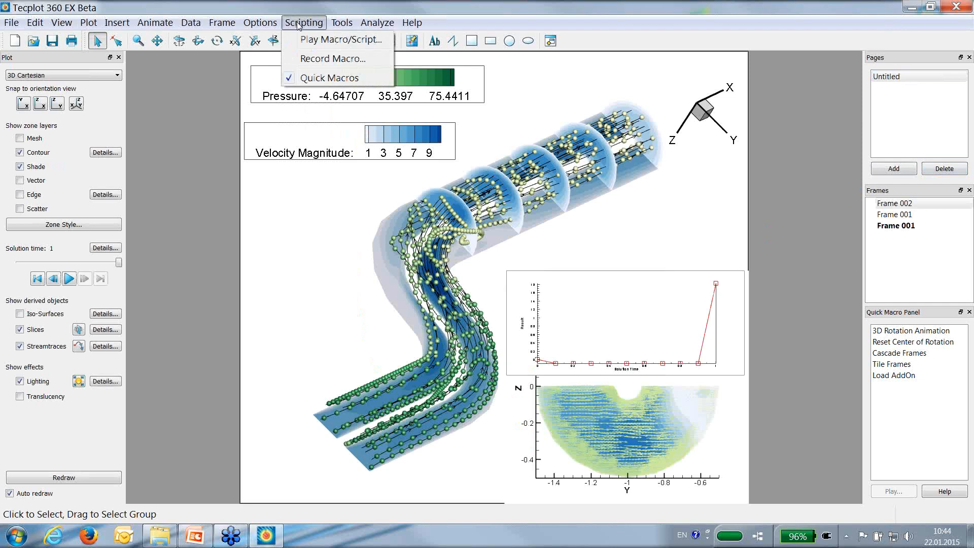
left_click(310, 40)
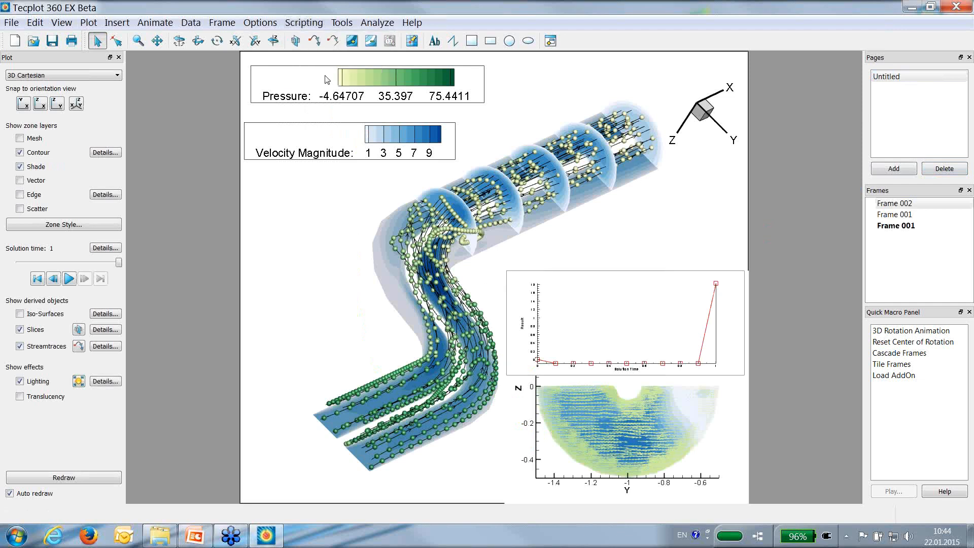
left_click(353, 158)
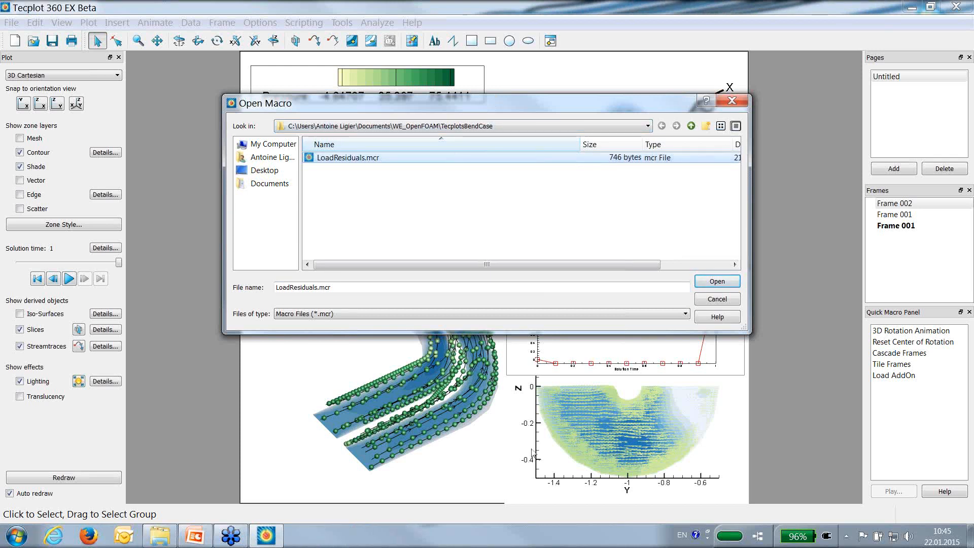
double_click(358, 158)
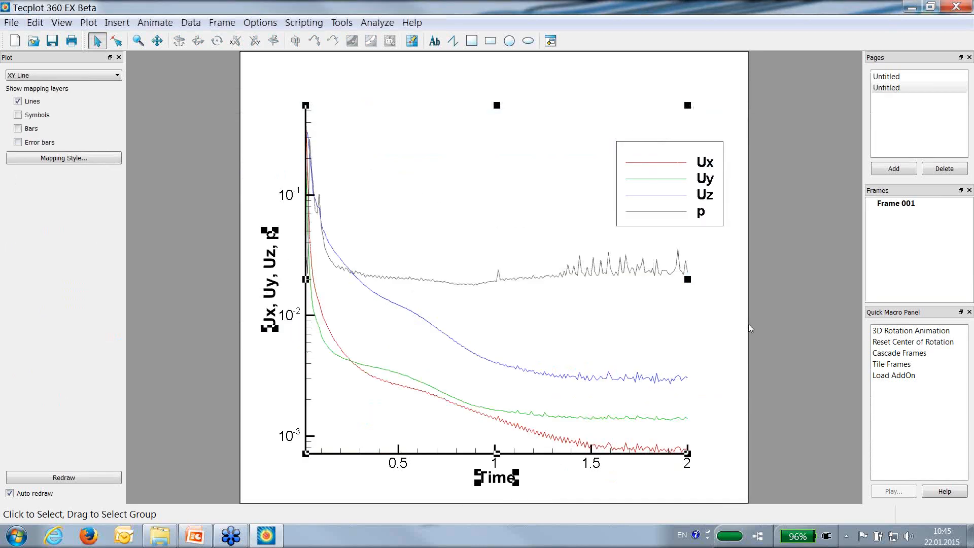
left_click(811, 280)
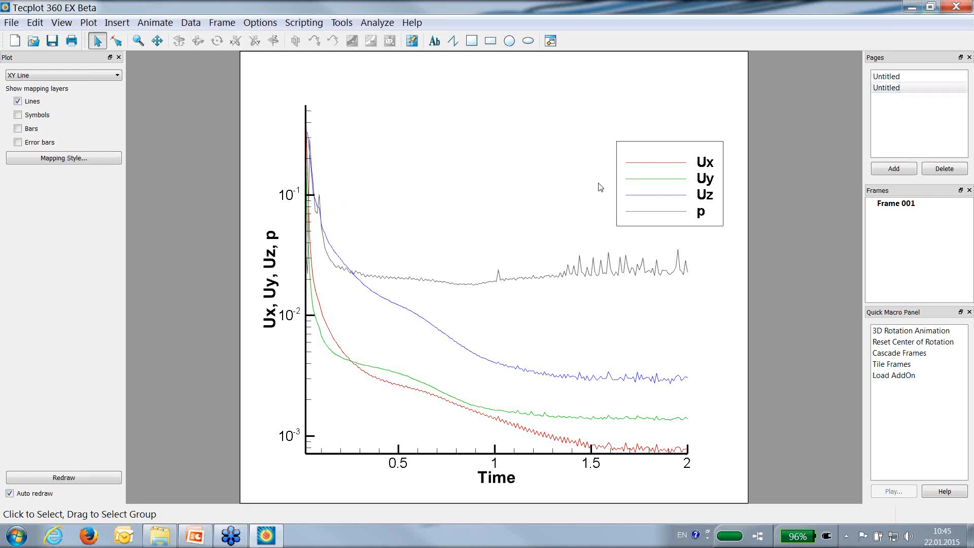
Return to the page holding the 3D pipe, slice and mass flow frames.
left_click(896, 77)
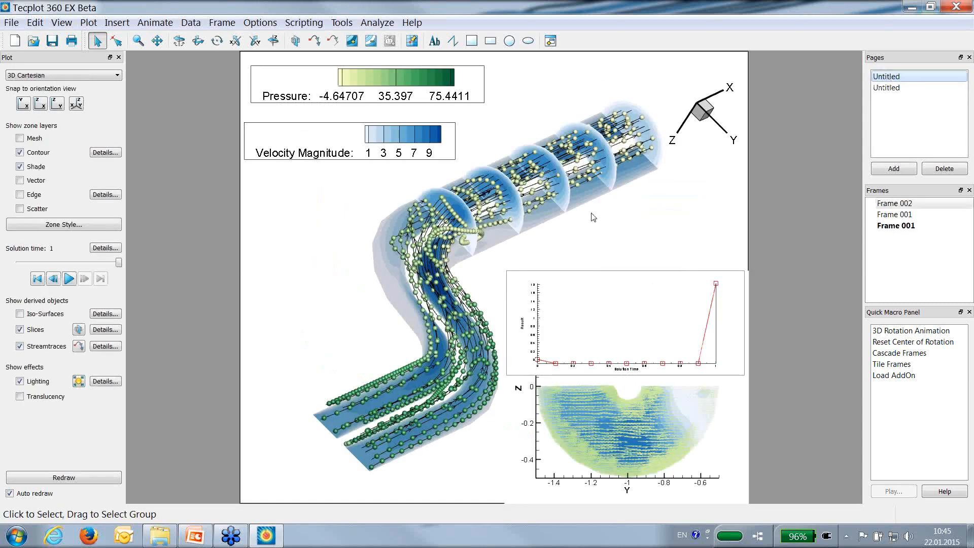
left_click(304, 23)
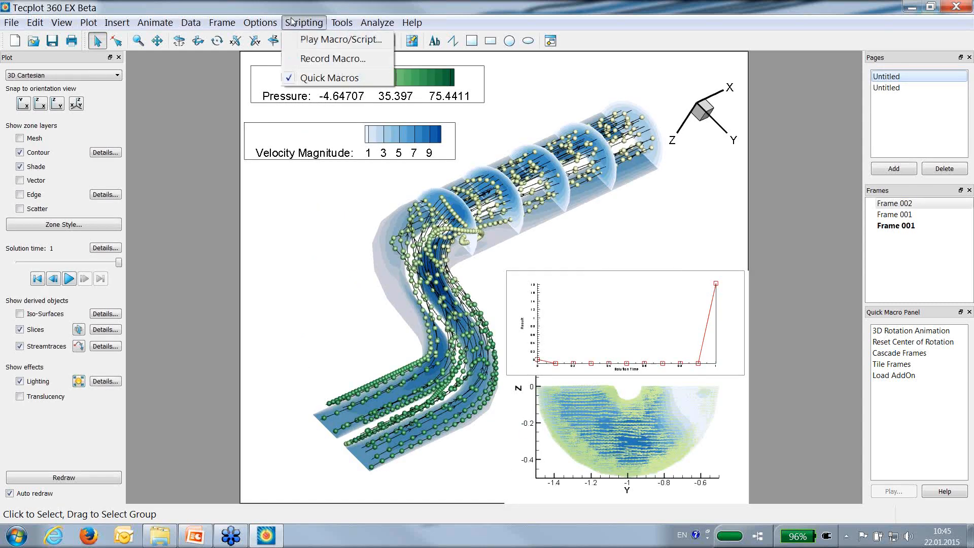
left_click(303, 220)
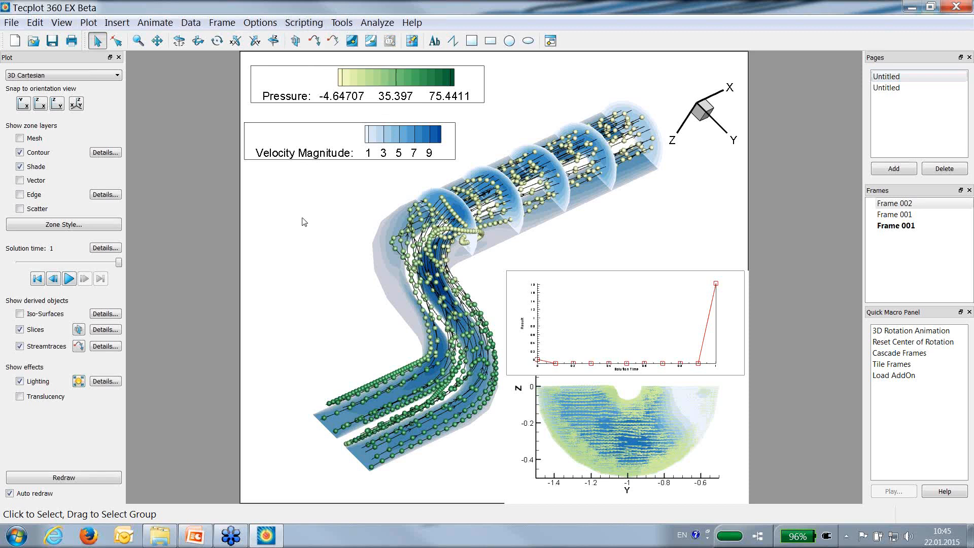
left_click(643, 227)
Switch to the PowerPoint presentation WE_OF_CFandTP2.PPTX and start the slide show from the Conclusions slide.
mouse_move(191, 537)
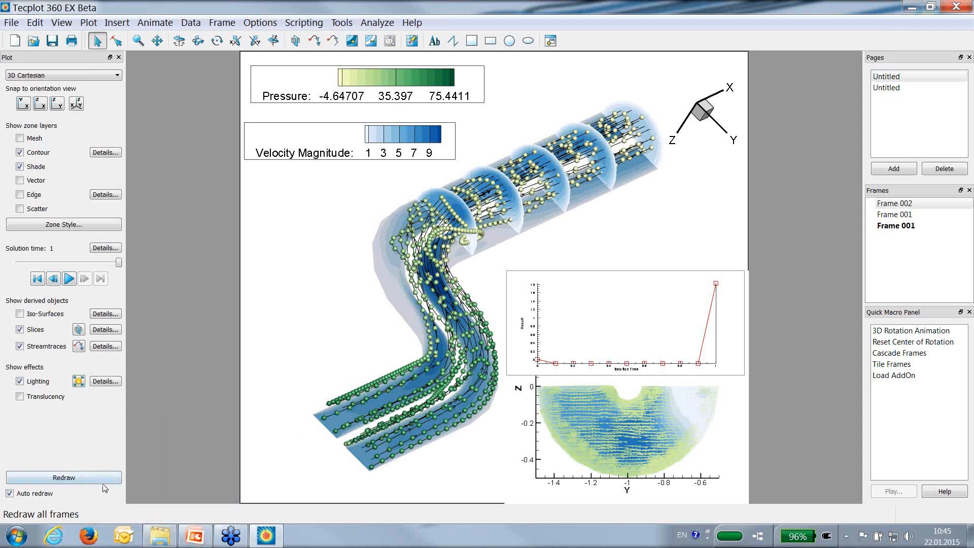
left_click(194, 536)
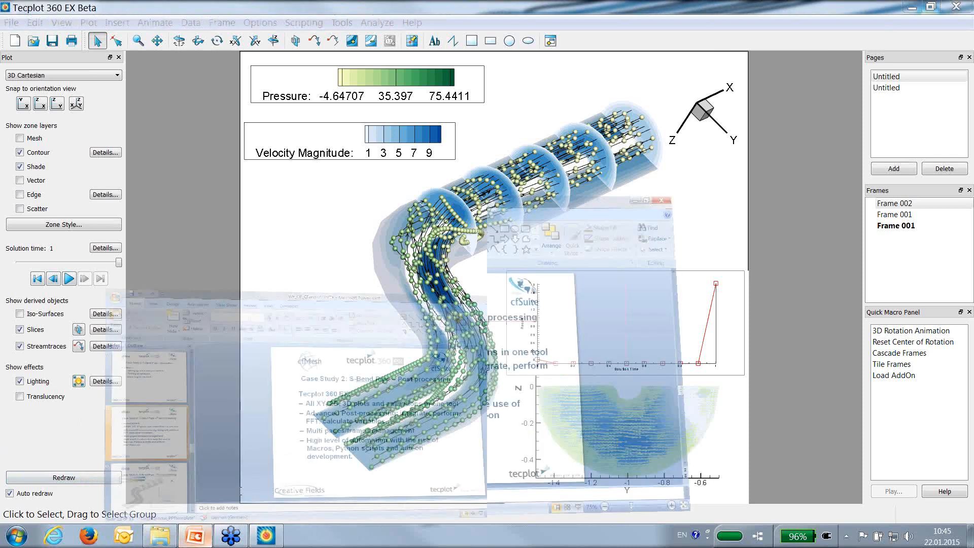
scroll(129, 337, "down", 2)
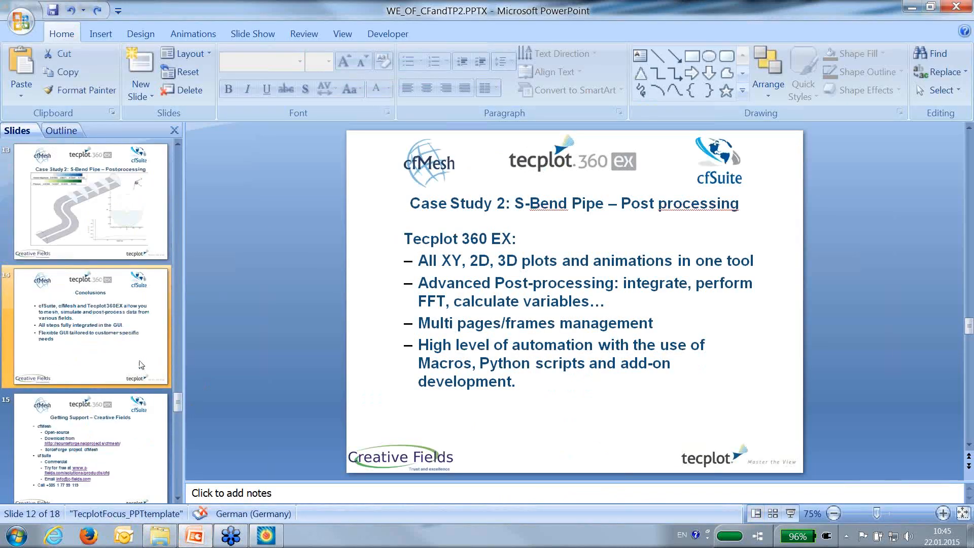
left_click(129, 337)
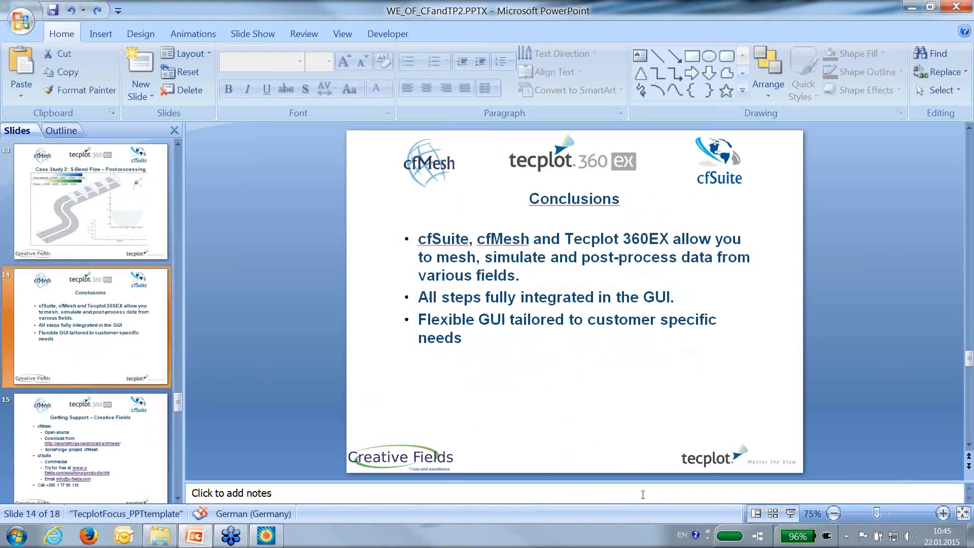
left_click(790, 514)
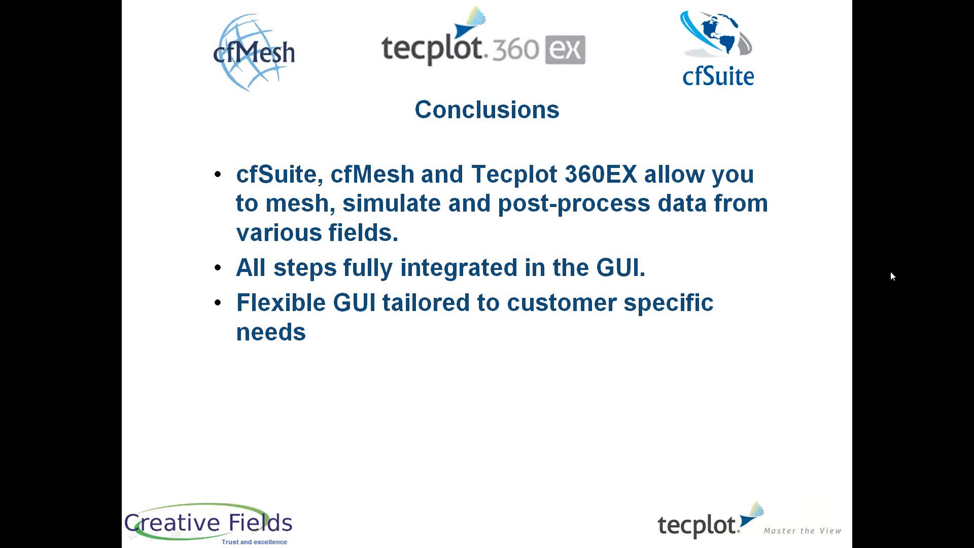